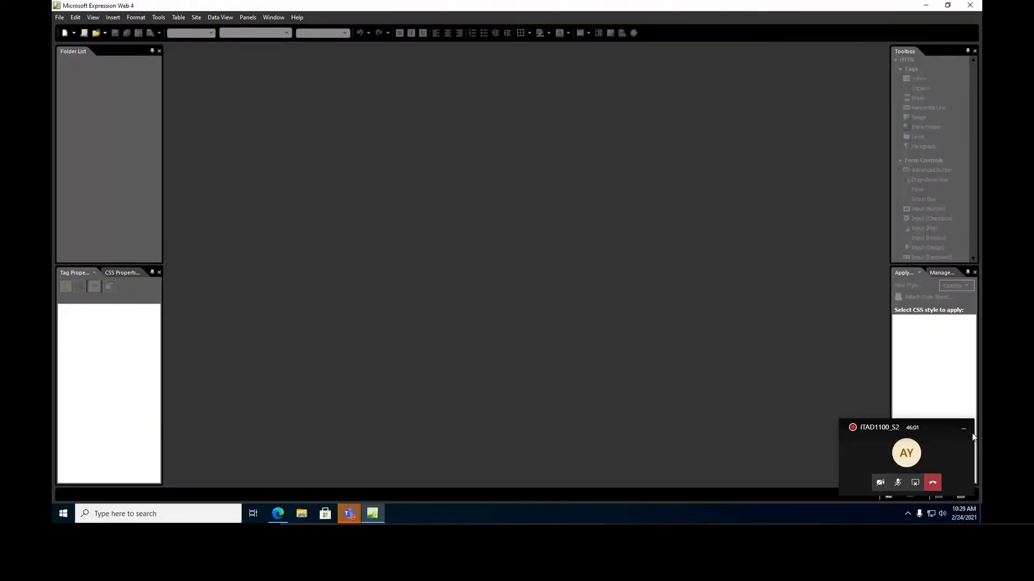
Minimize the Teams video call window so Expression Web 4 can finish launching
{"action": "left_click", "coordinate": [963, 432]}
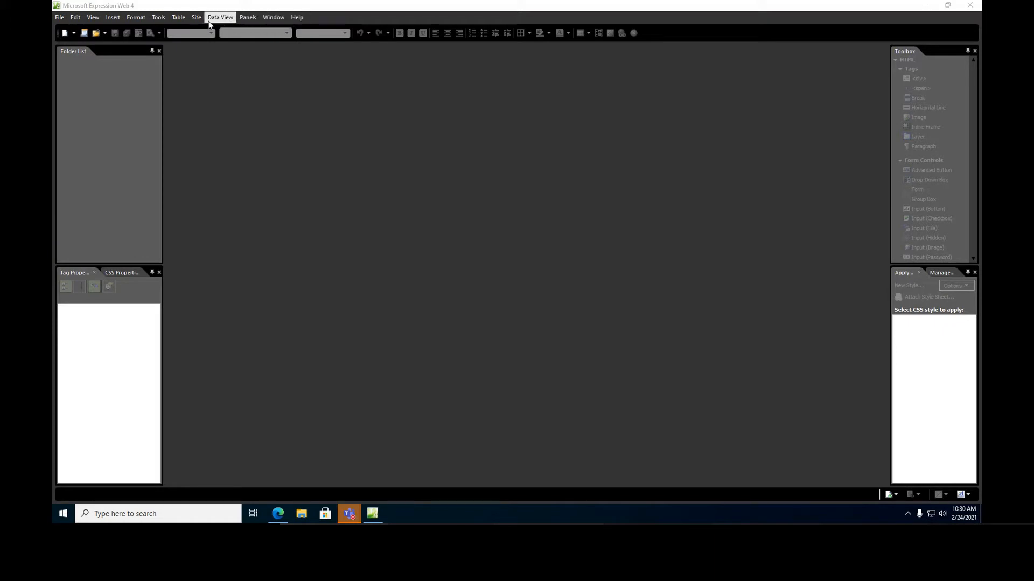
{"action": "left_click", "coordinate": [56, 19]}
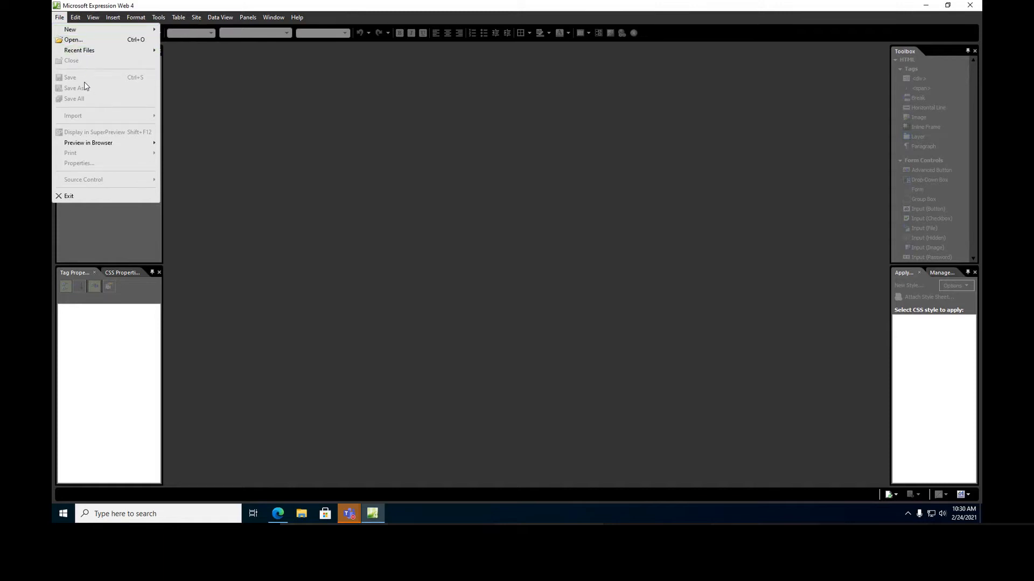
{"action": "mouse_move", "coordinate": [79, 20]}
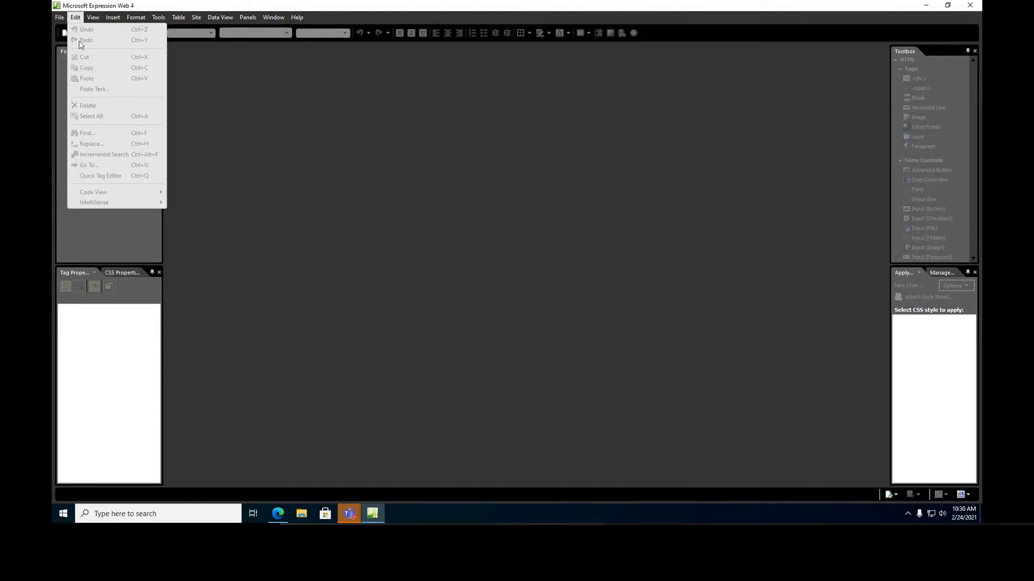
{"action": "left_click", "coordinate": [101, 19]}
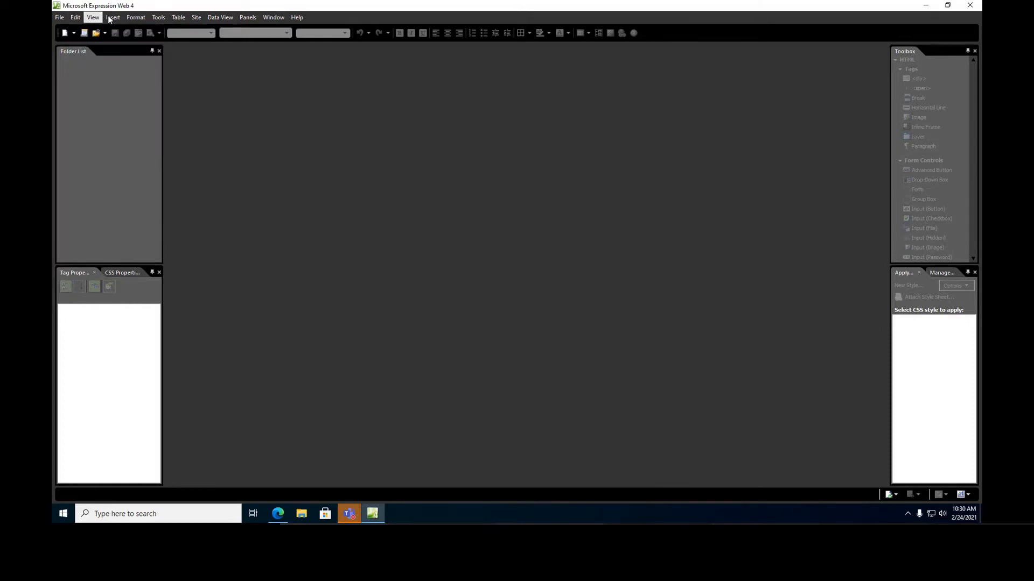
{"action": "left_click", "coordinate": [111, 20]}
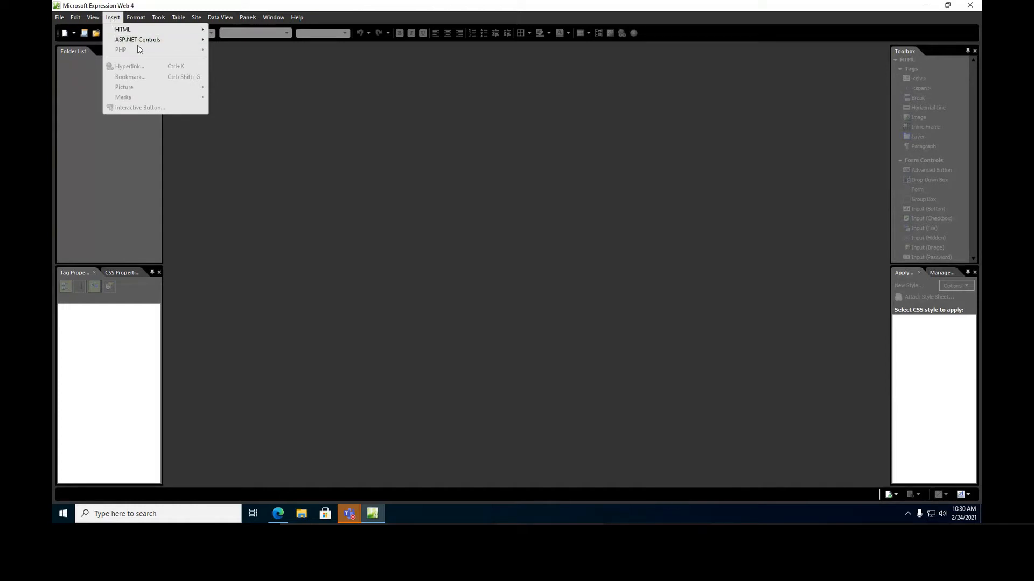
{"action": "mouse_move", "coordinate": [141, 23]}
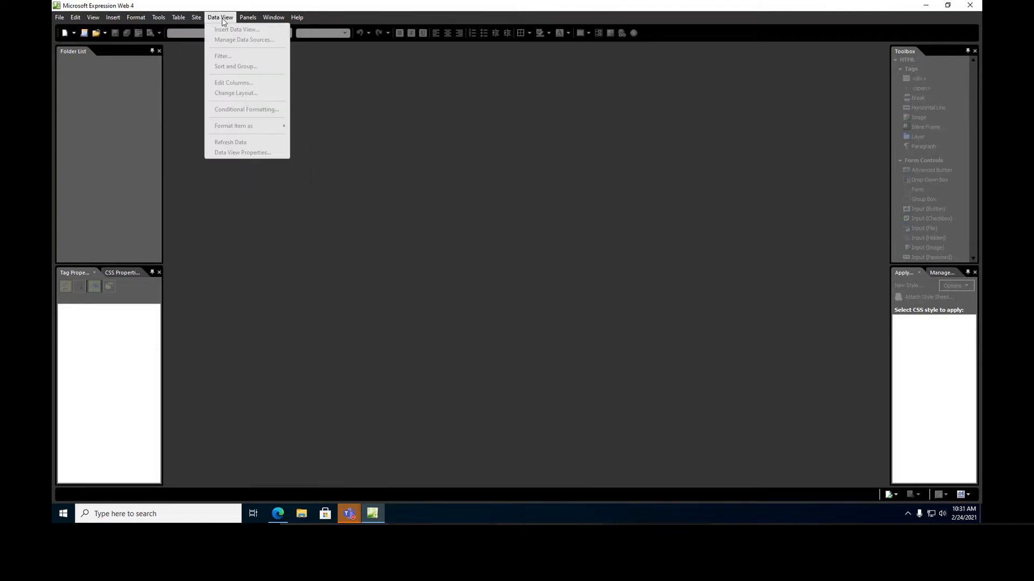
{"action": "mouse_move", "coordinate": [250, 20]}
{"action": "mouse_move", "coordinate": [300, 23]}
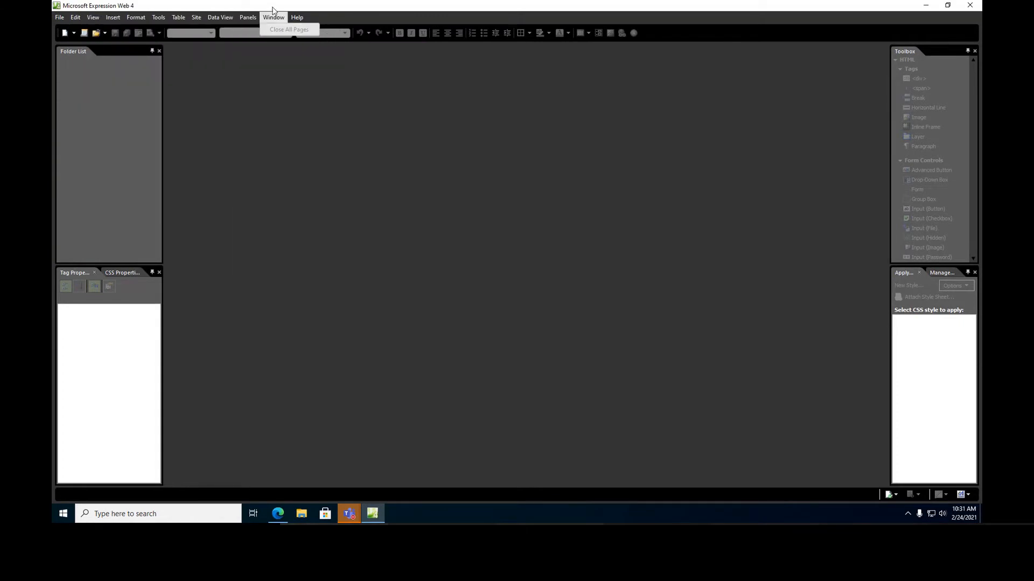
{"action": "left_click", "coordinate": [196, 96]}
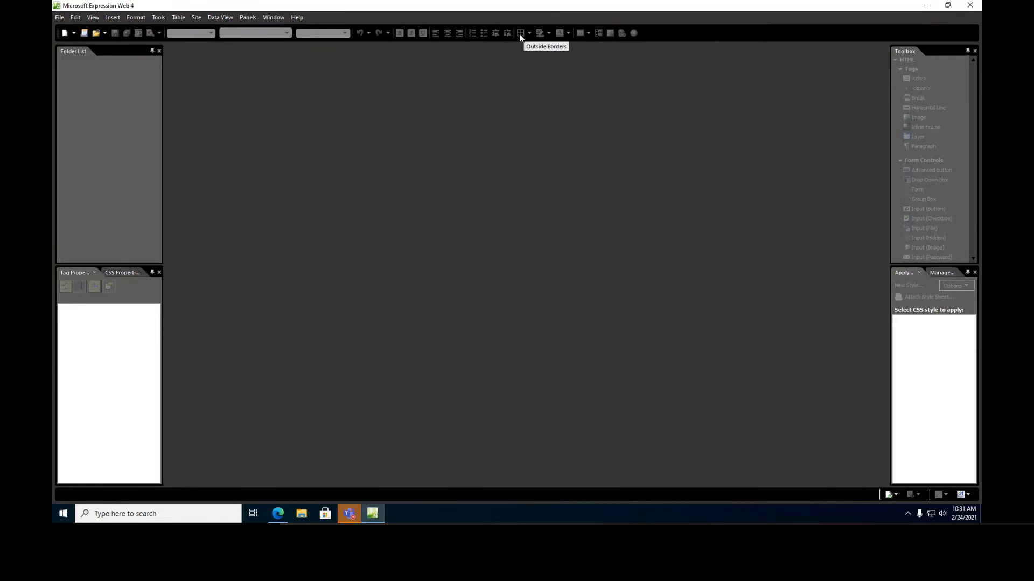
{"action": "left_click", "coordinate": [58, 18]}
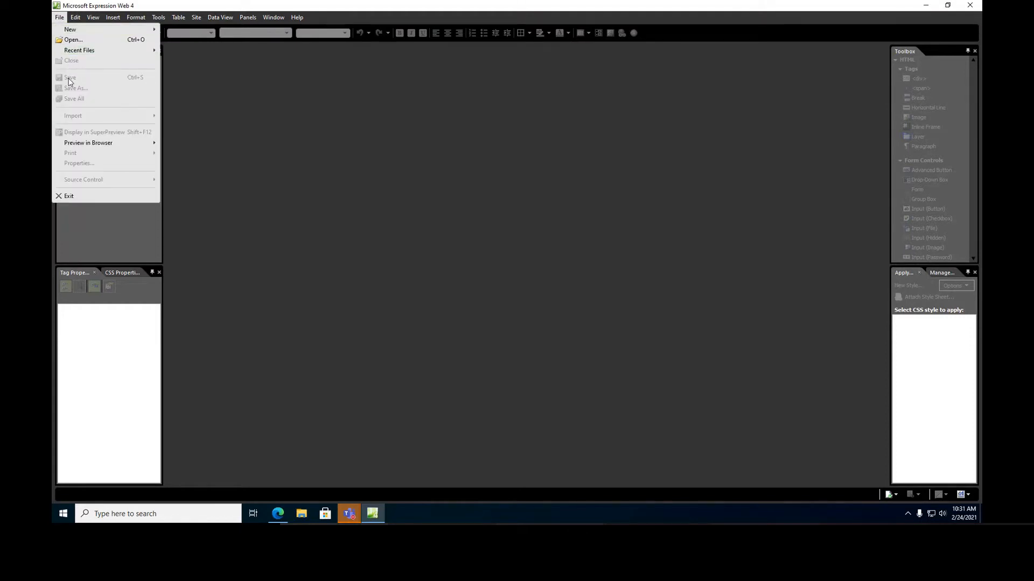
{"action": "left_click", "coordinate": [202, 81]}
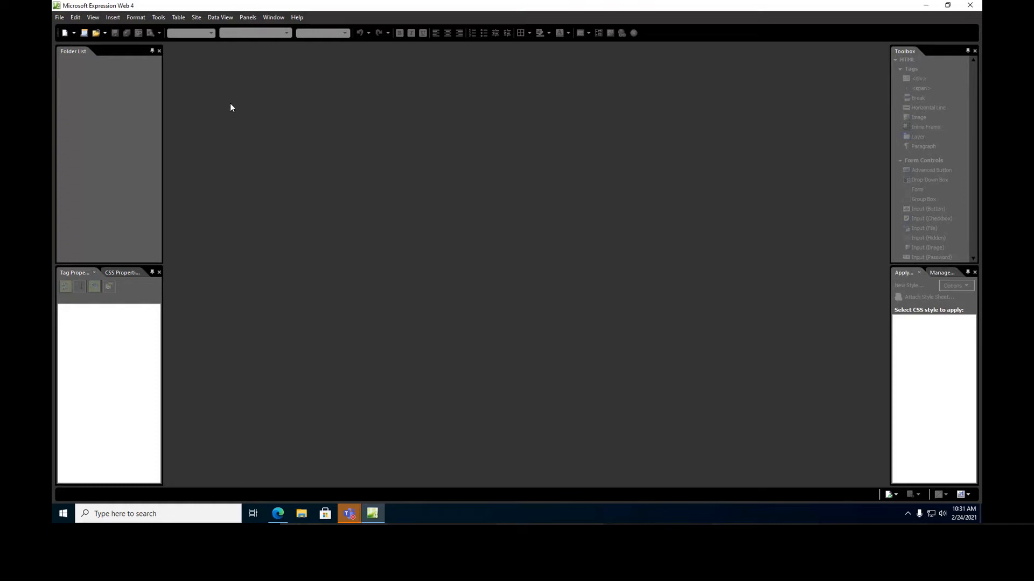
{"action": "left_click", "coordinate": [137, 21]}
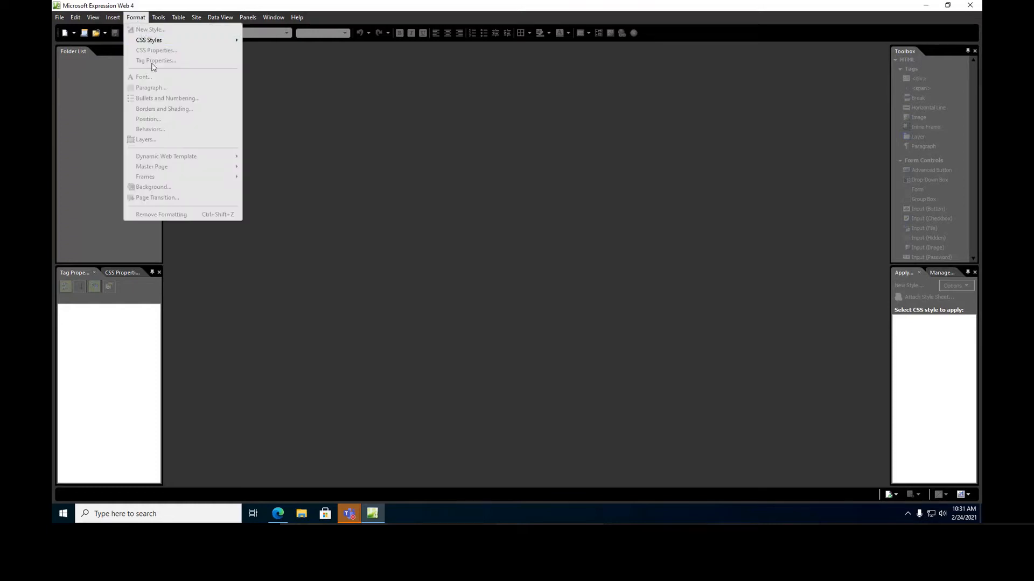
{"action": "left_click", "coordinate": [276, 101]}
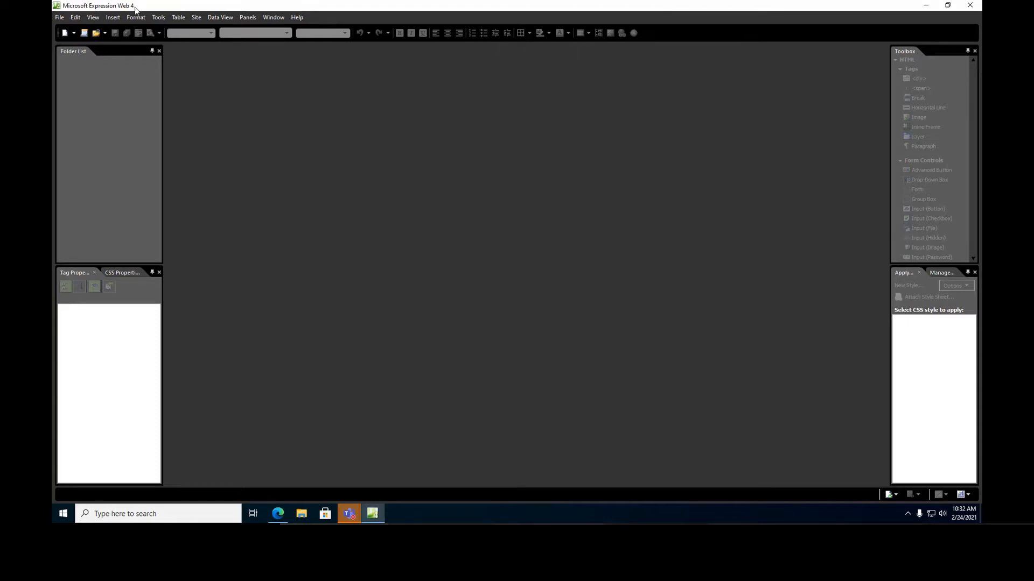
{"action": "left_click", "coordinate": [179, 17]}
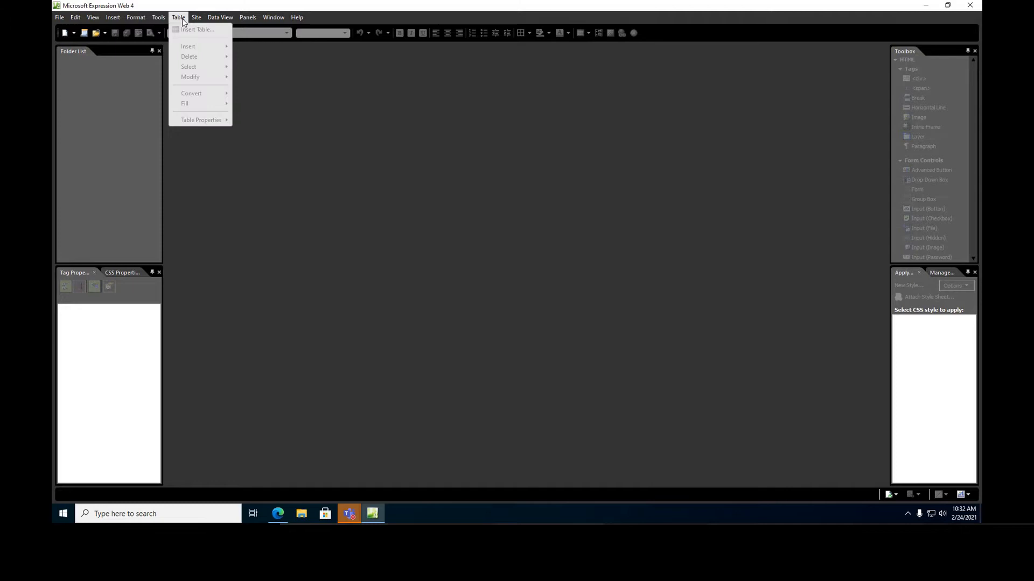
{"action": "left_click", "coordinate": [526, 34]}
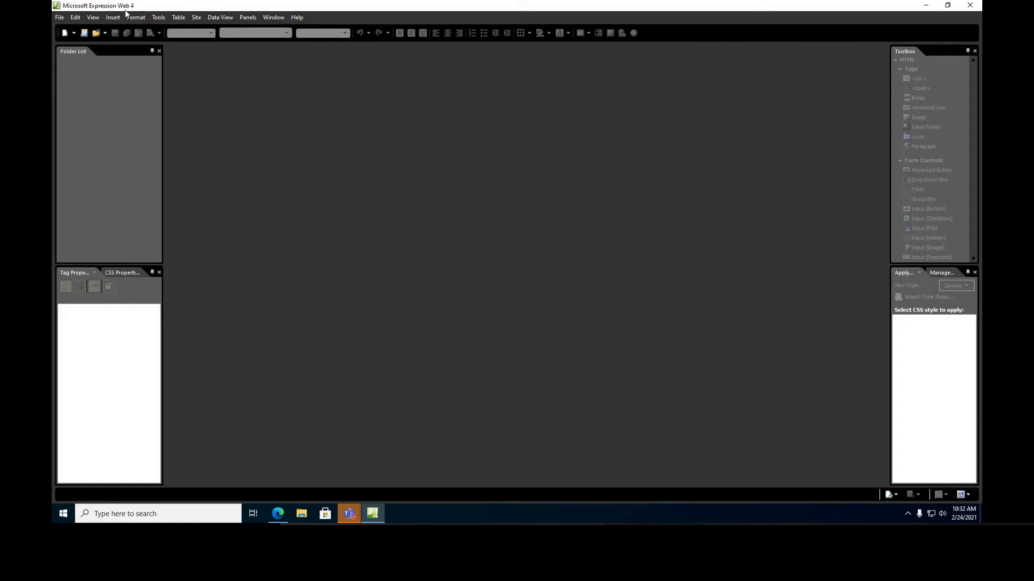
{"action": "left_click", "coordinate": [303, 514]}
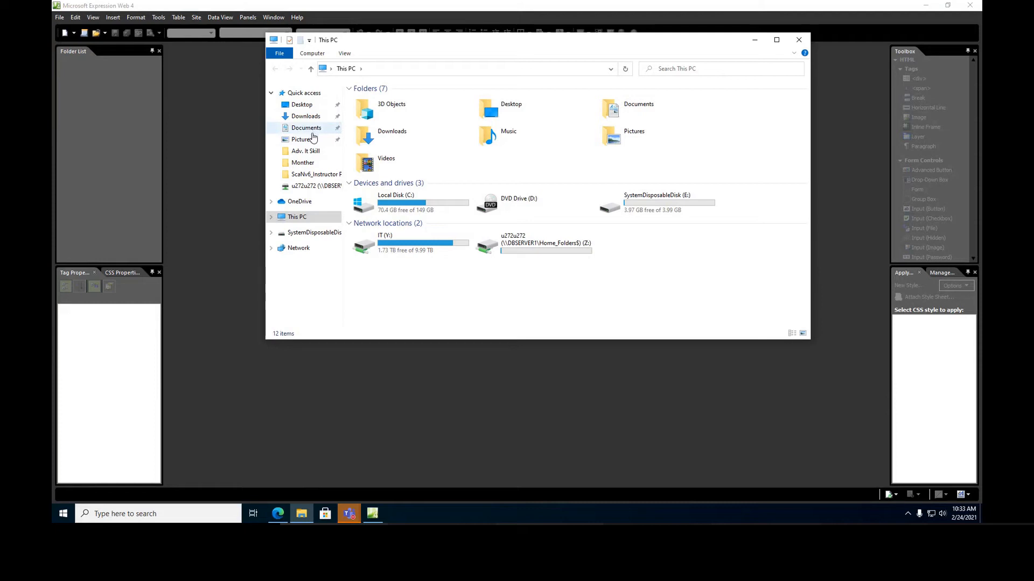
{"action": "left_click", "coordinate": [306, 128]}
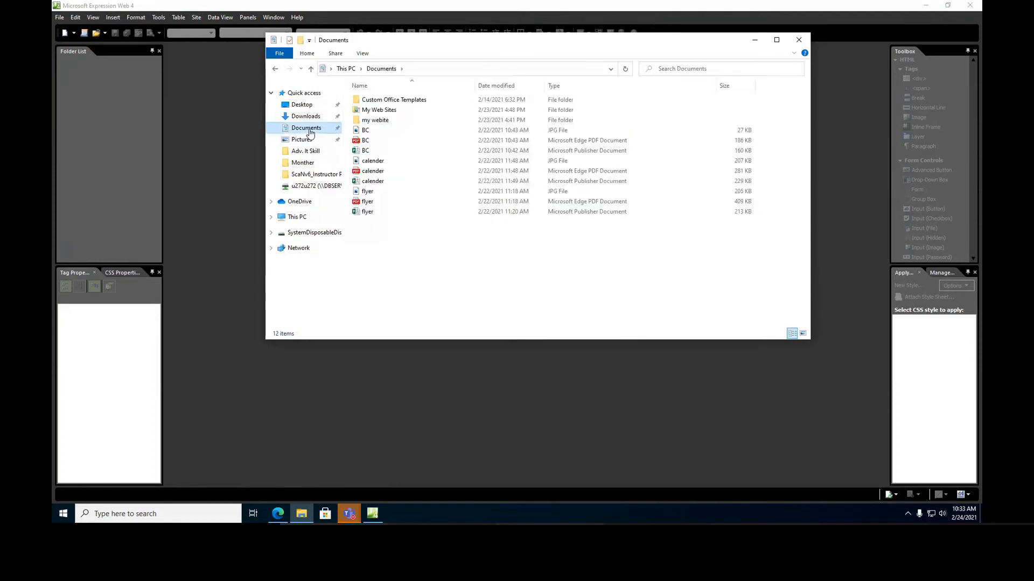
{"action": "double_click", "coordinate": [384, 112]}
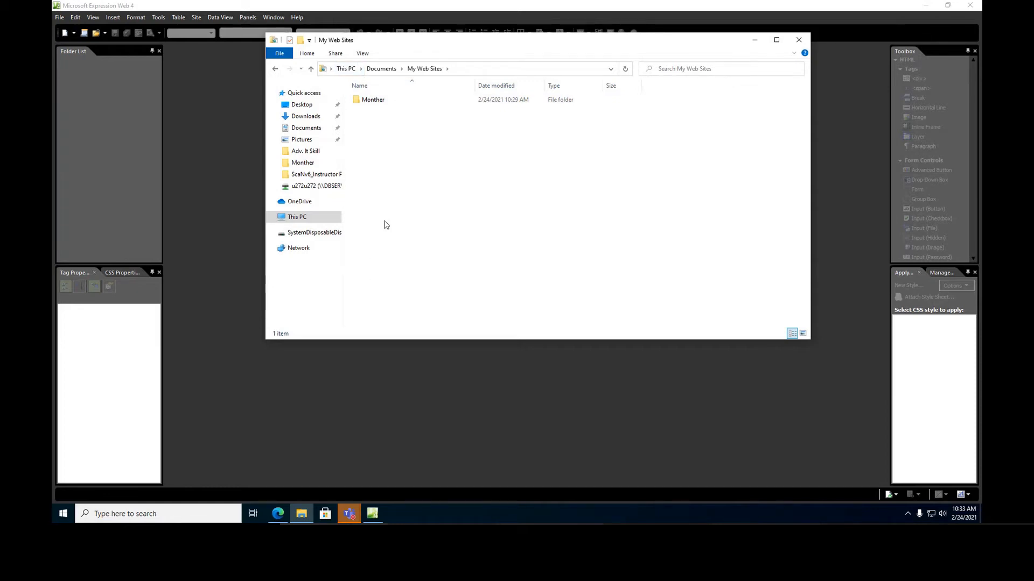
{"action": "left_click", "coordinate": [754, 41]}
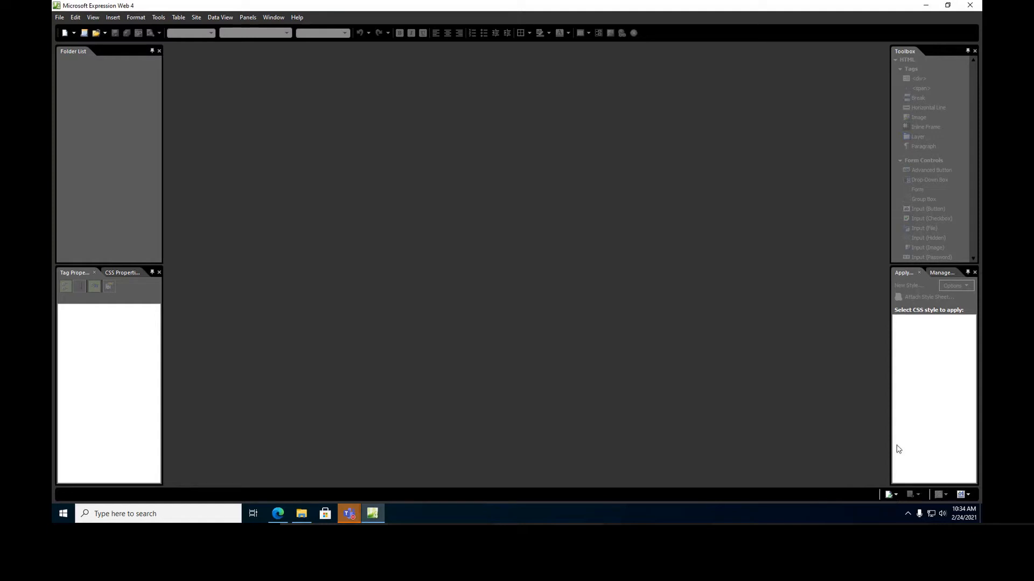
Inspect the status-bar compatibility and style-application dropdowns, then bring up the Tools menu
{"action": "left_click", "coordinate": [897, 496]}
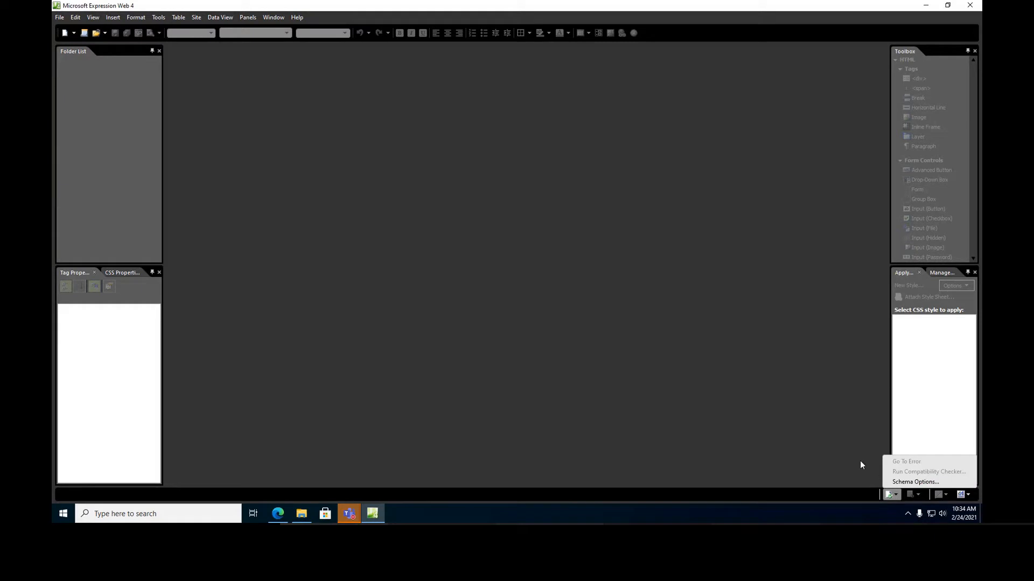
{"action": "left_click", "coordinate": [873, 466]}
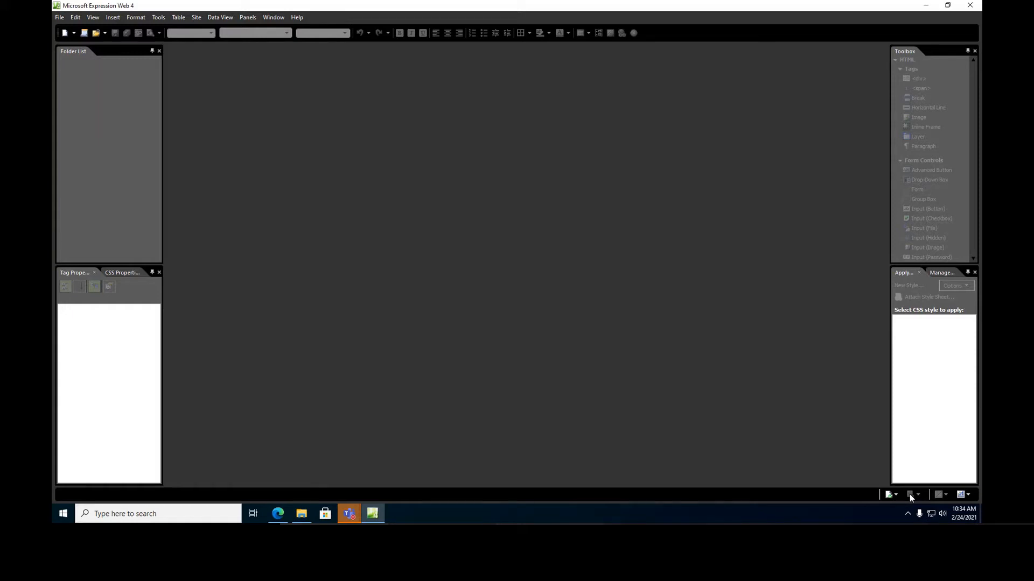
{"action": "left_click", "coordinate": [968, 495]}
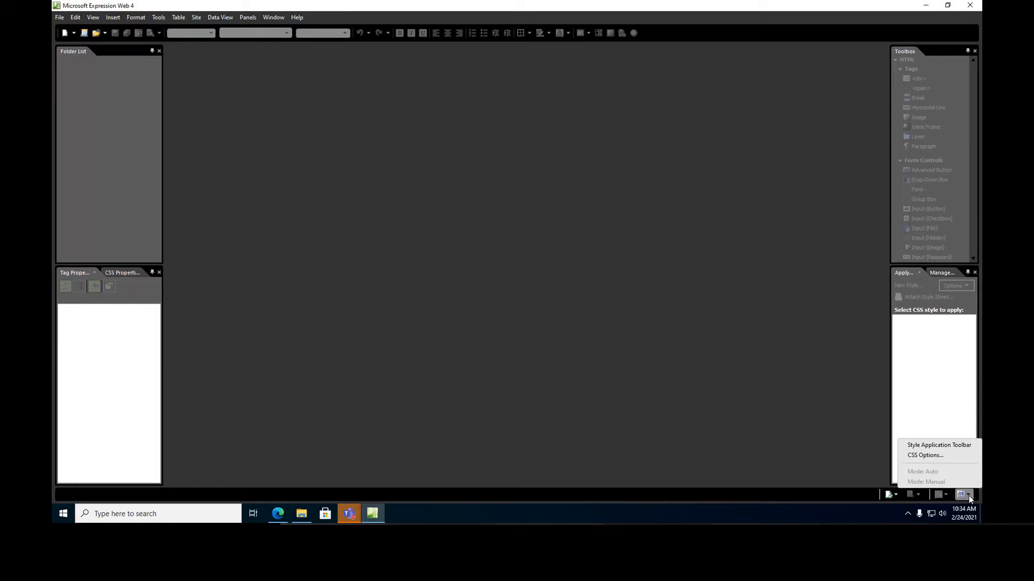
{"action": "left_click", "coordinate": [802, 403]}
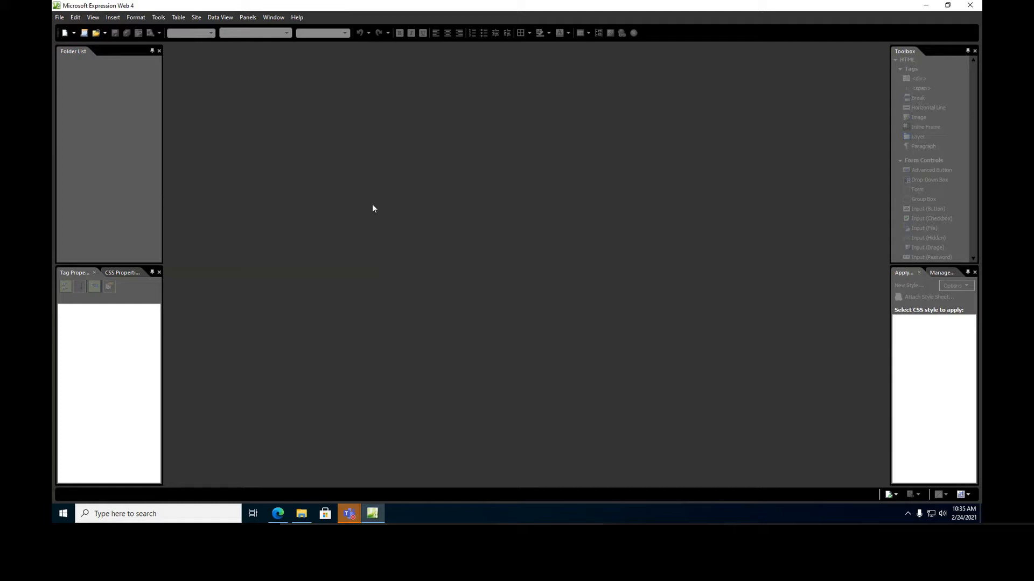
{"action": "left_click", "coordinate": [159, 21]}
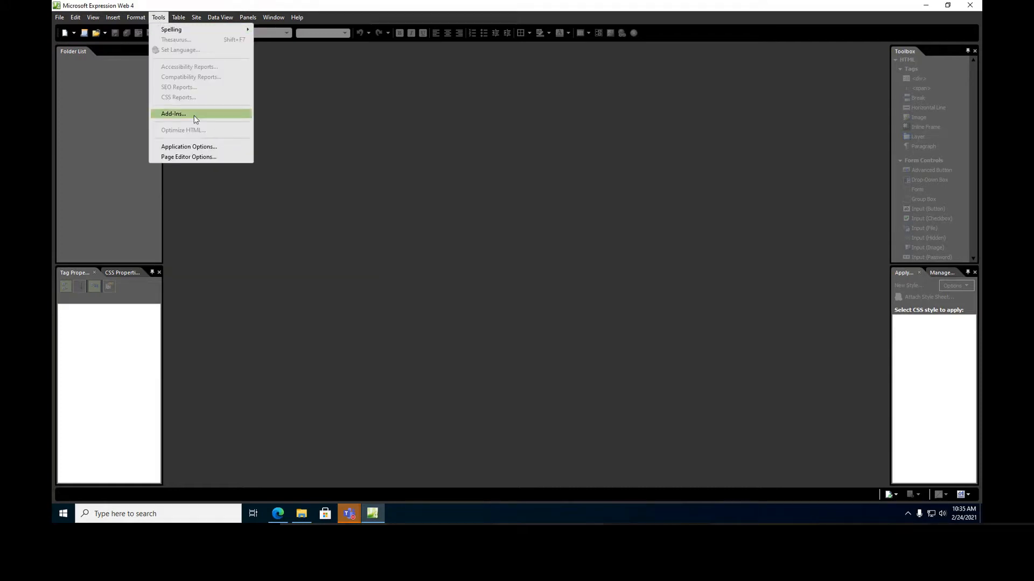
Browse the Application Options file-editor, Reports and FTP settings, then cancel without saving
{"action": "left_click", "coordinate": [189, 147]}
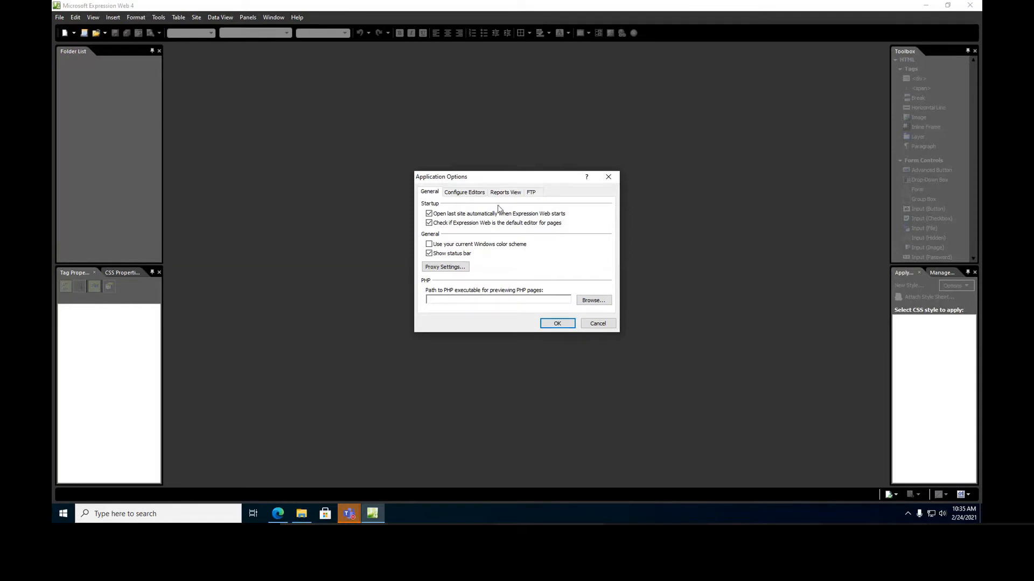
{"action": "left_click", "coordinate": [465, 195]}
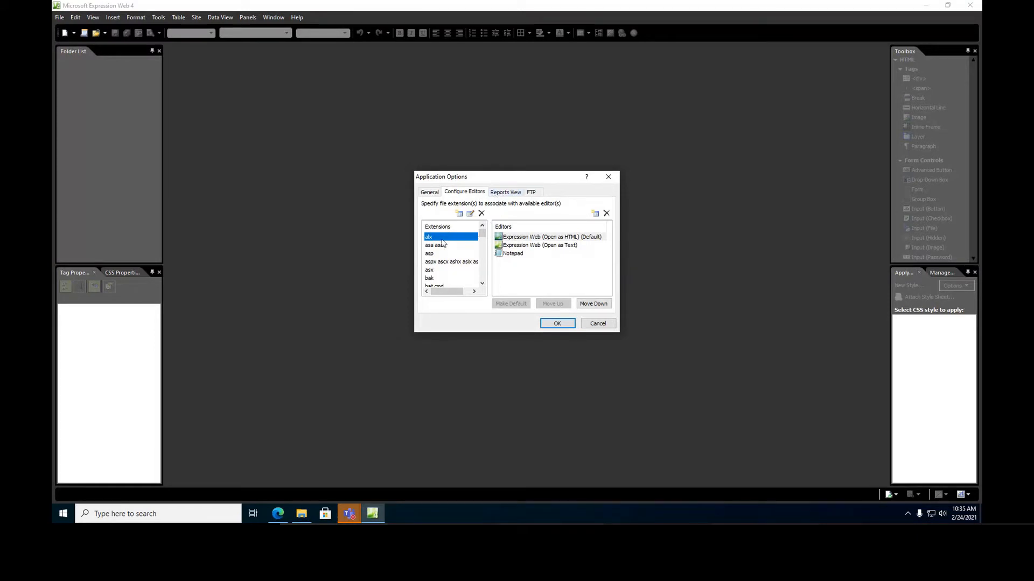
{"action": "left_click_drag", "start_coordinate": [482, 234], "coordinate": [484, 261]}
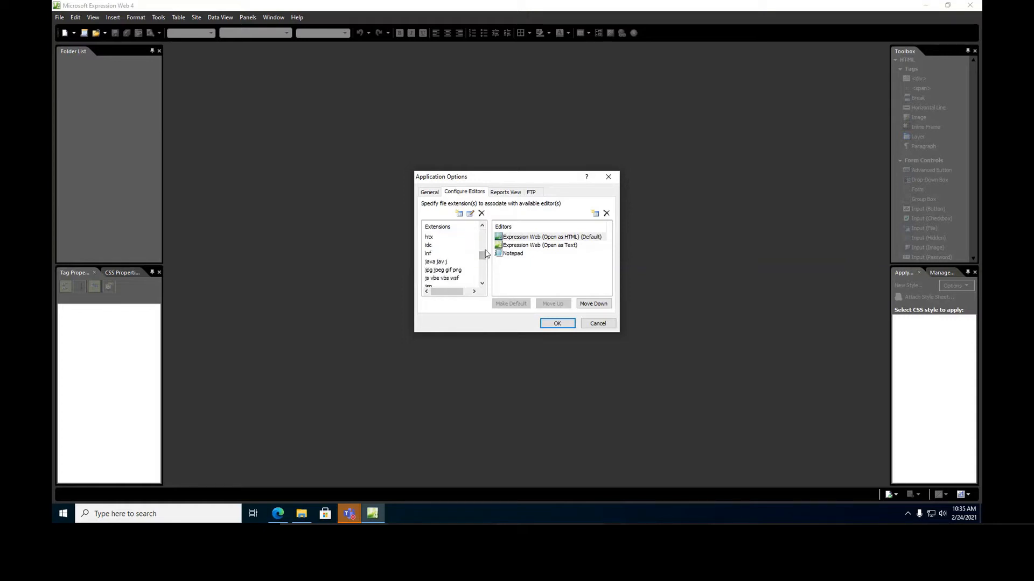
{"action": "left_click", "coordinate": [501, 194]}
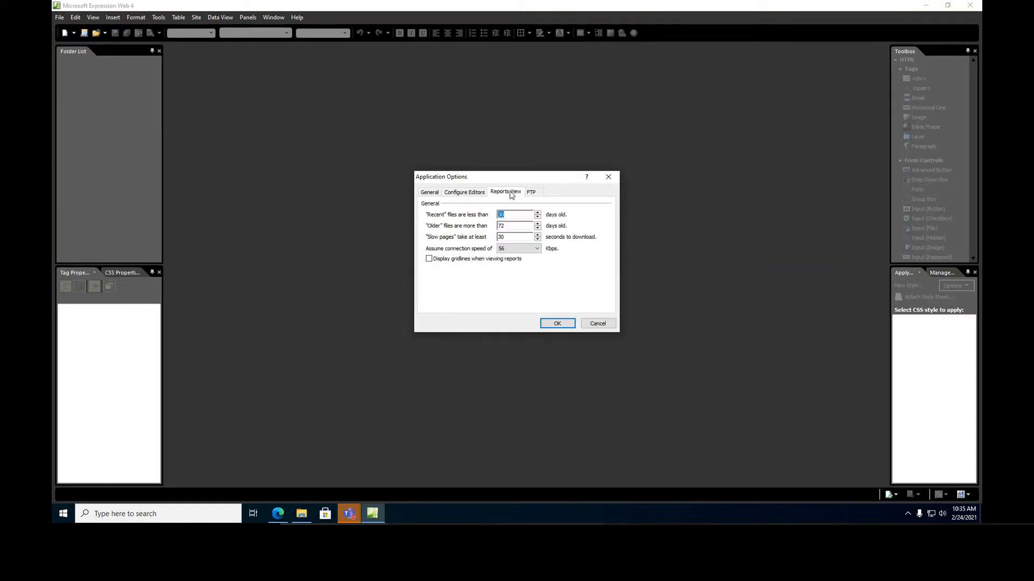
{"action": "left_click", "coordinate": [532, 193]}
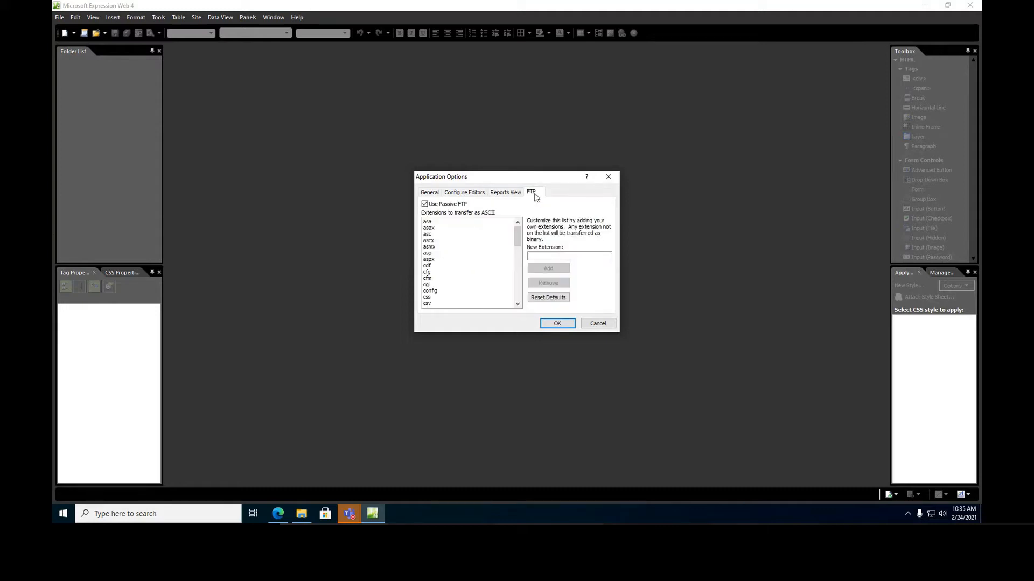
{"action": "left_click", "coordinate": [603, 326]}
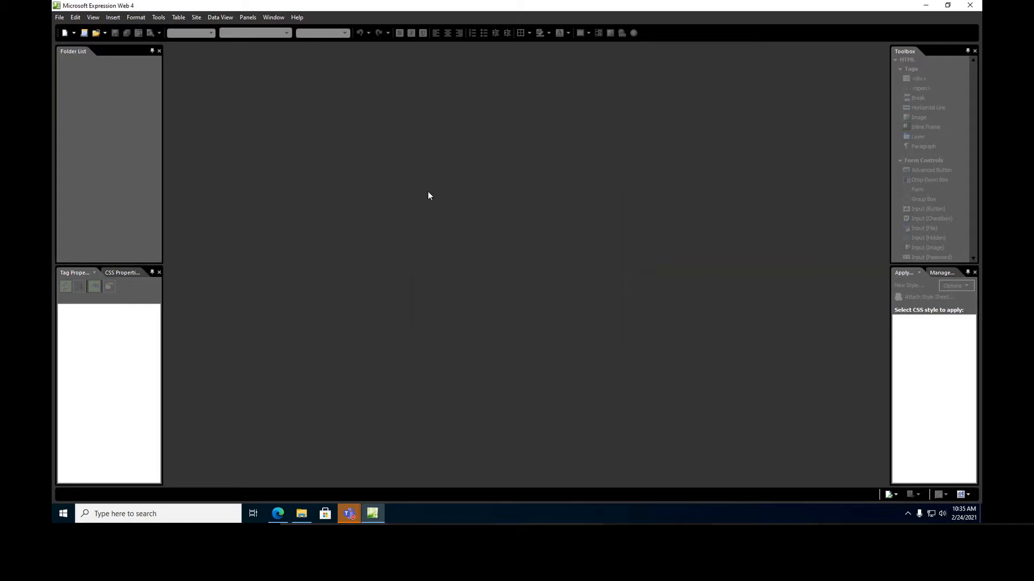
Reopen Application Options from the Tools menu and dismiss it with Escape
{"action": "left_click", "coordinate": [158, 18]}
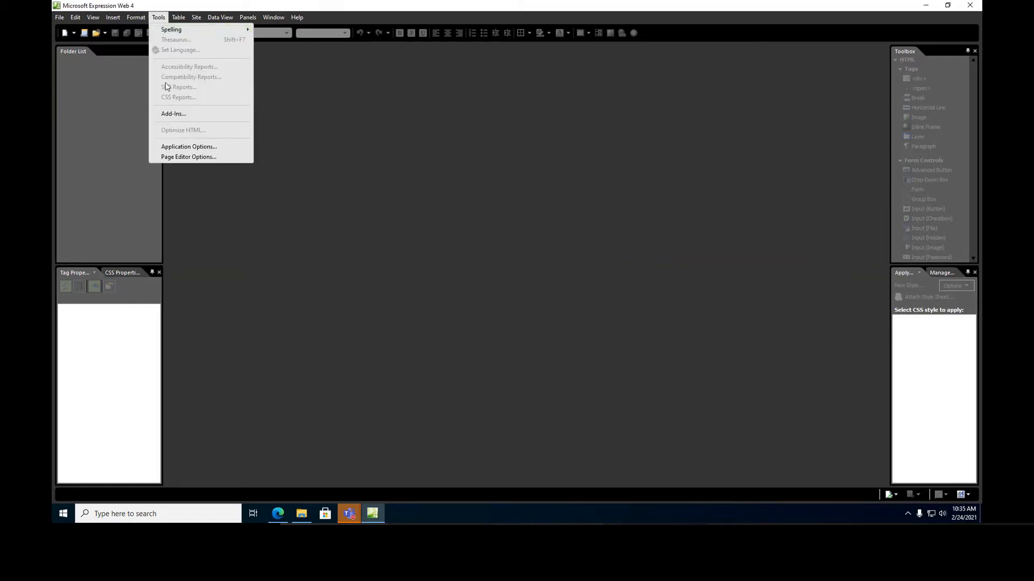
{"action": "left_click", "coordinate": [189, 147]}
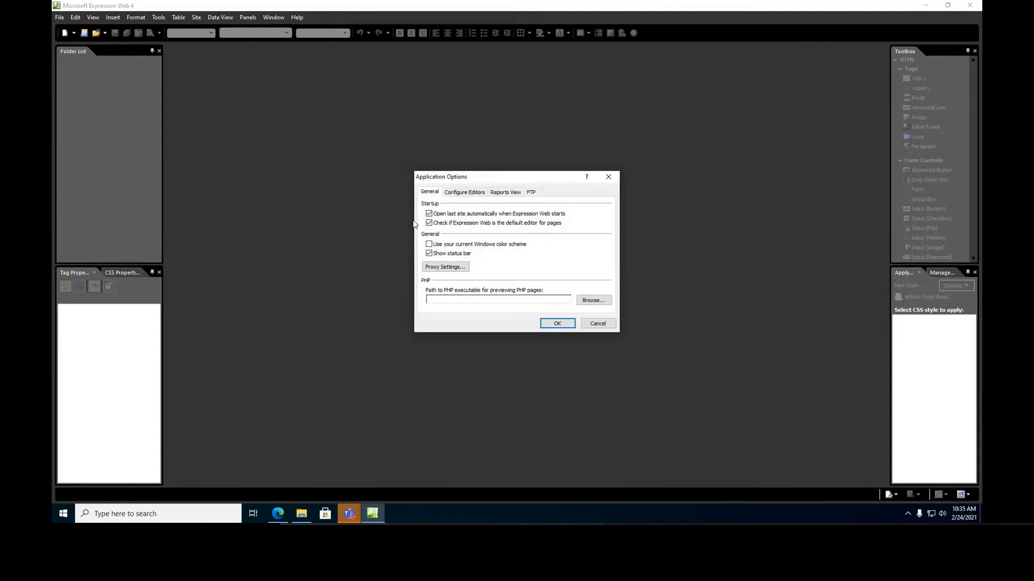
{"action": "key", "text": "Escape"}
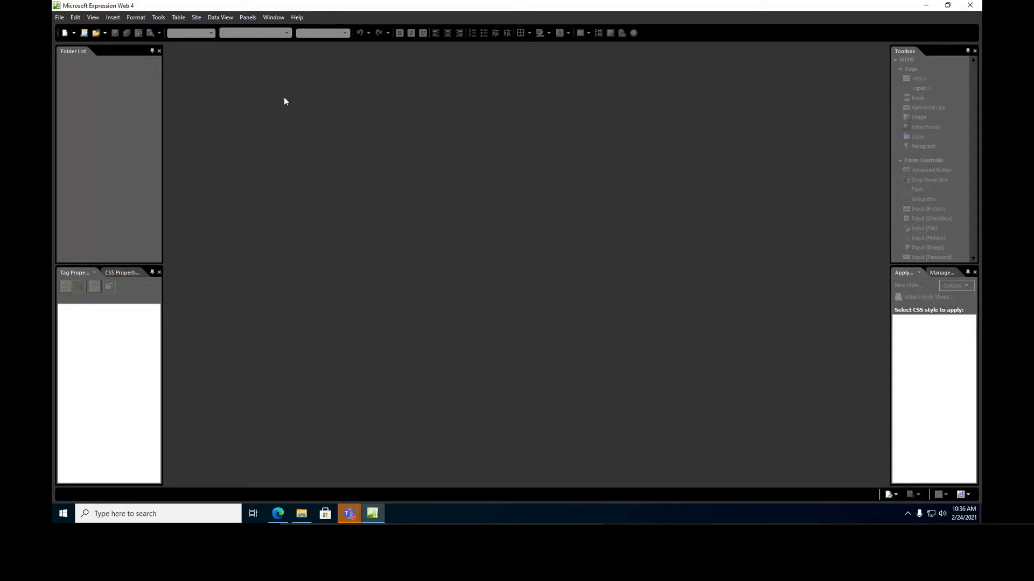
{"action": "left_click", "coordinate": [59, 18]}
{"action": "mouse_move", "coordinate": [60, 32]}
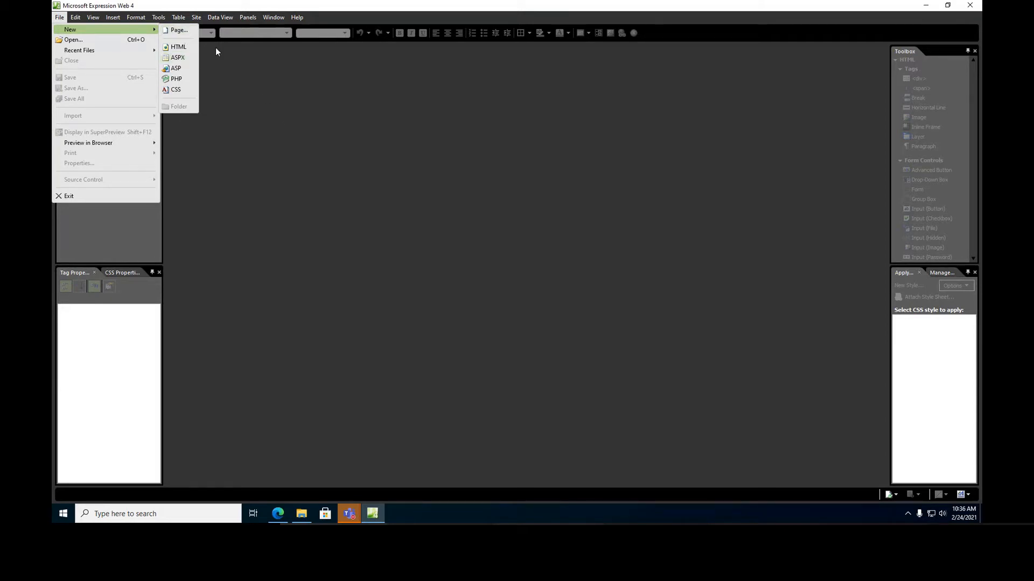
{"action": "left_click", "coordinate": [268, 106]}
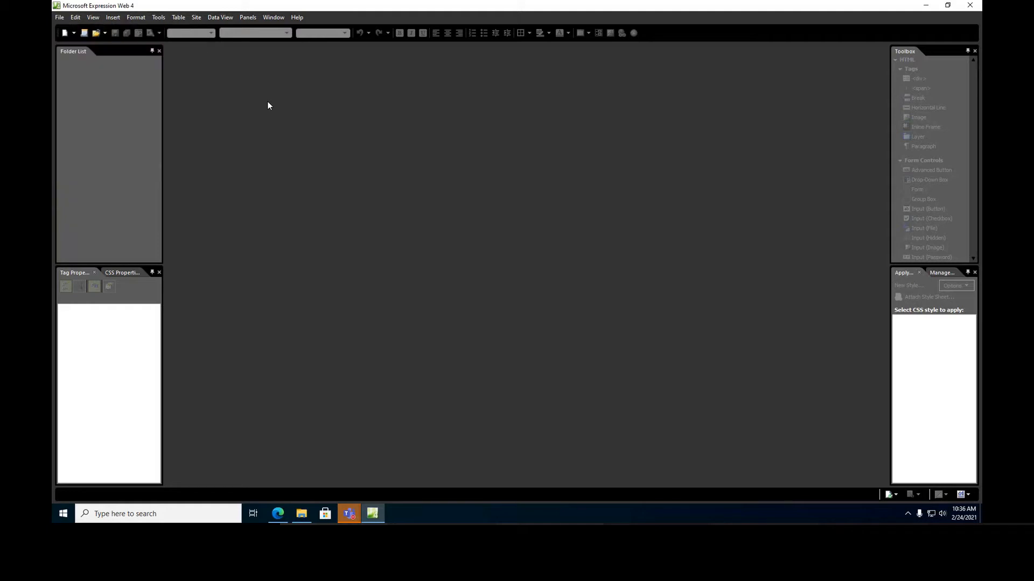
Start a new website with the Site menu's New Site command
{"action": "left_click", "coordinate": [197, 21]}
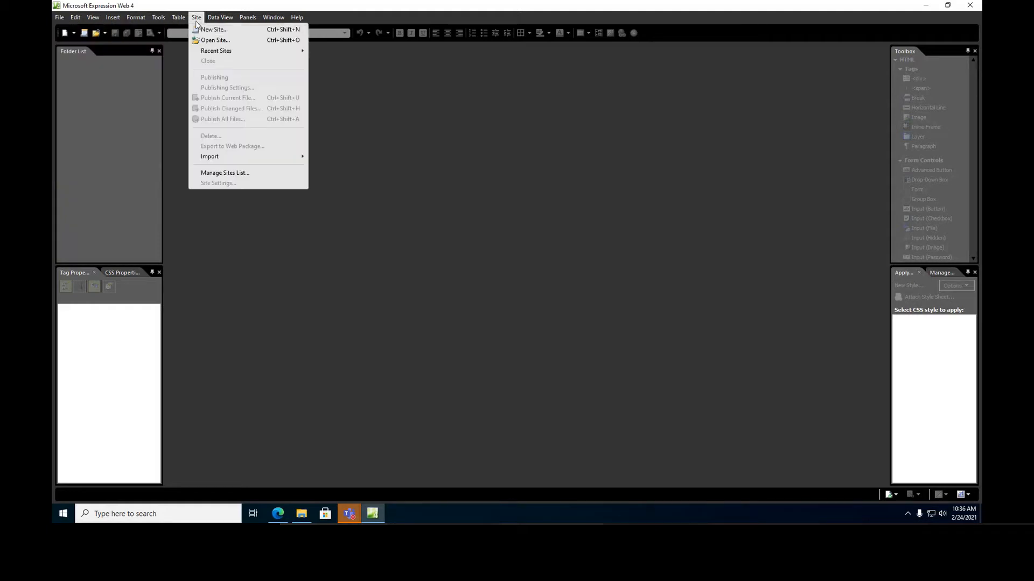
{"action": "mouse_move", "coordinate": [193, 17]}
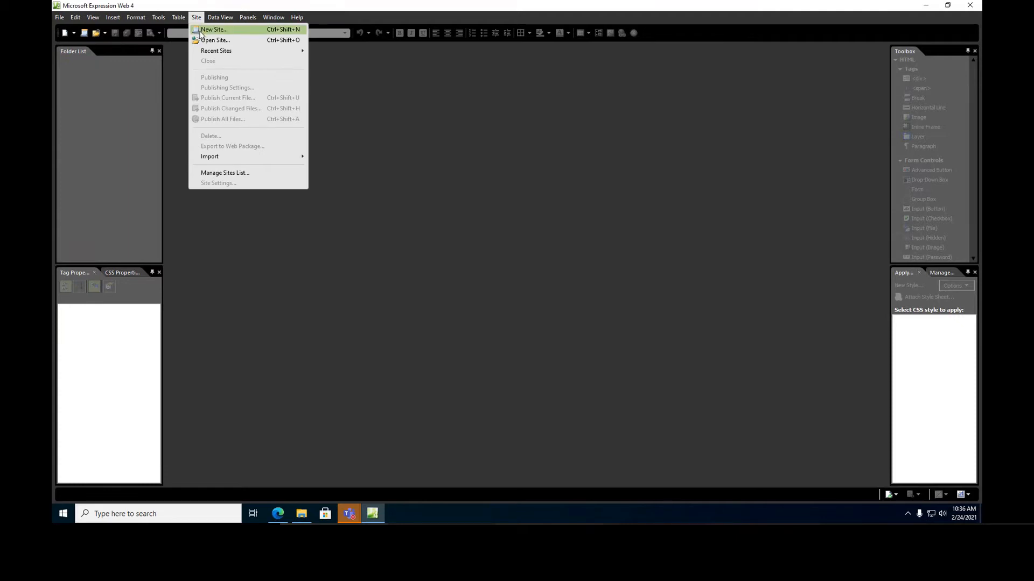
{"action": "left_click", "coordinate": [214, 30]}
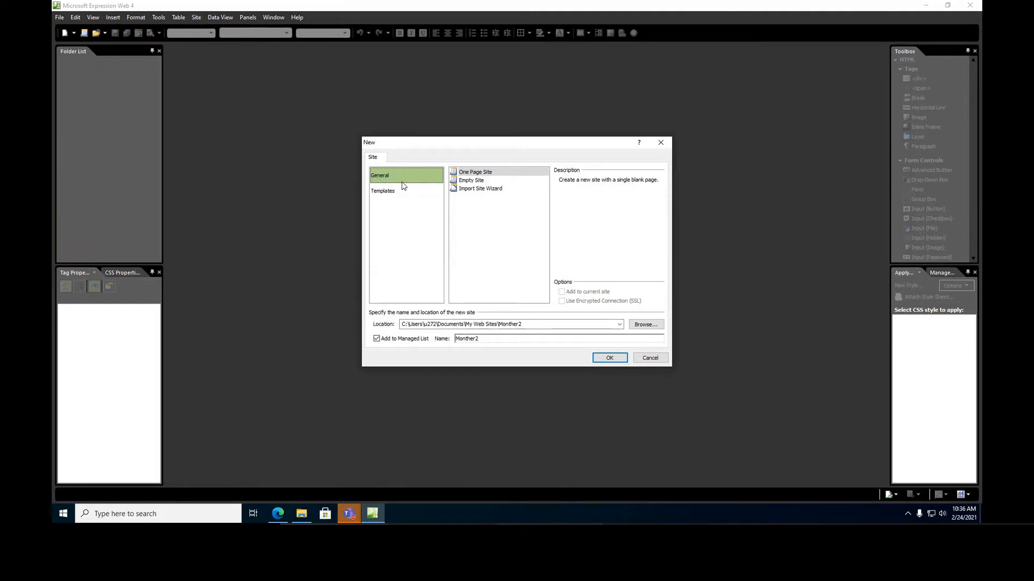
{"action": "left_click", "coordinate": [475, 181]}
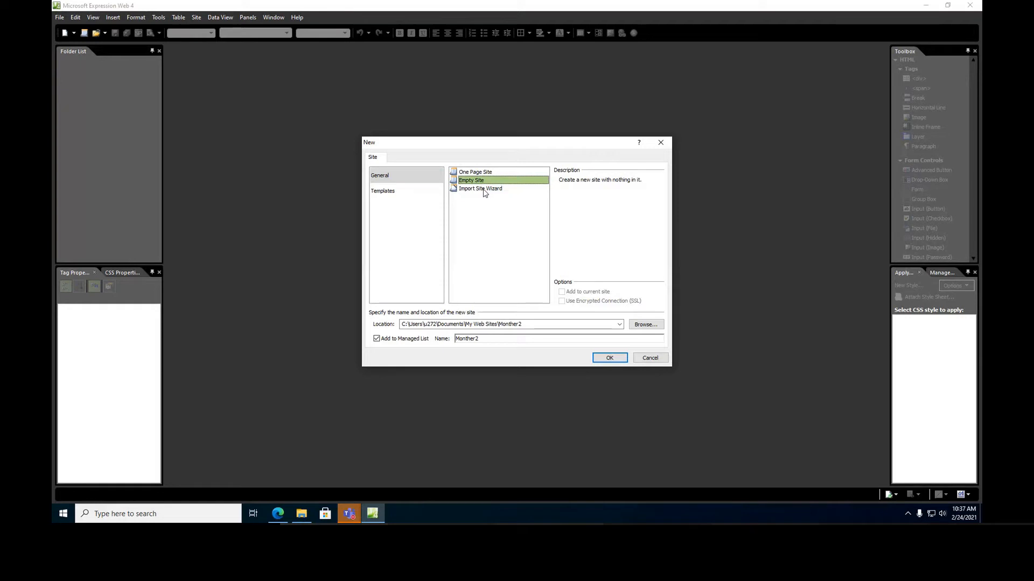
{"action": "left_click", "coordinate": [481, 190]}
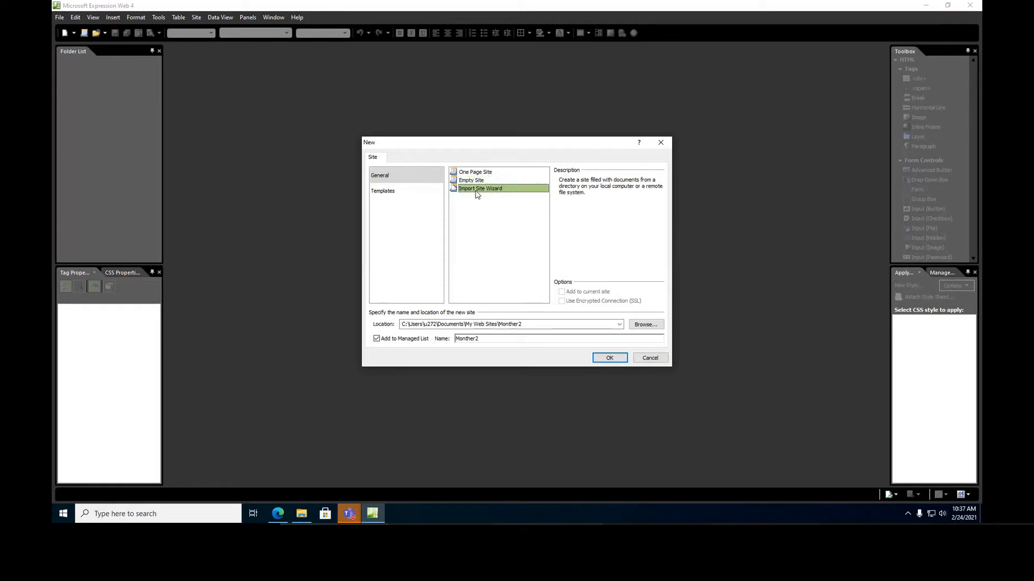
{"action": "left_click", "coordinate": [384, 179]}
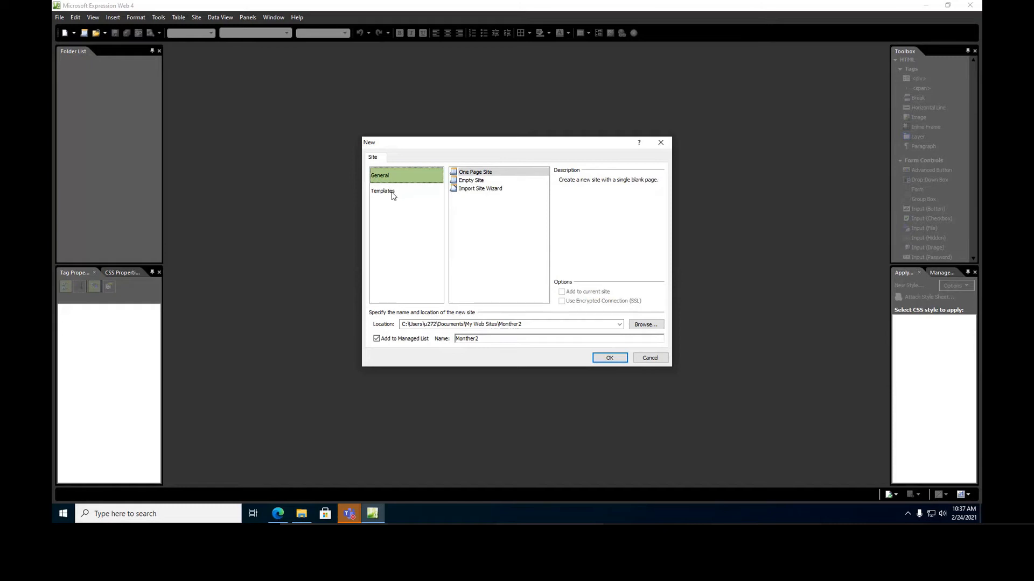
{"action": "left_click", "coordinate": [392, 192]}
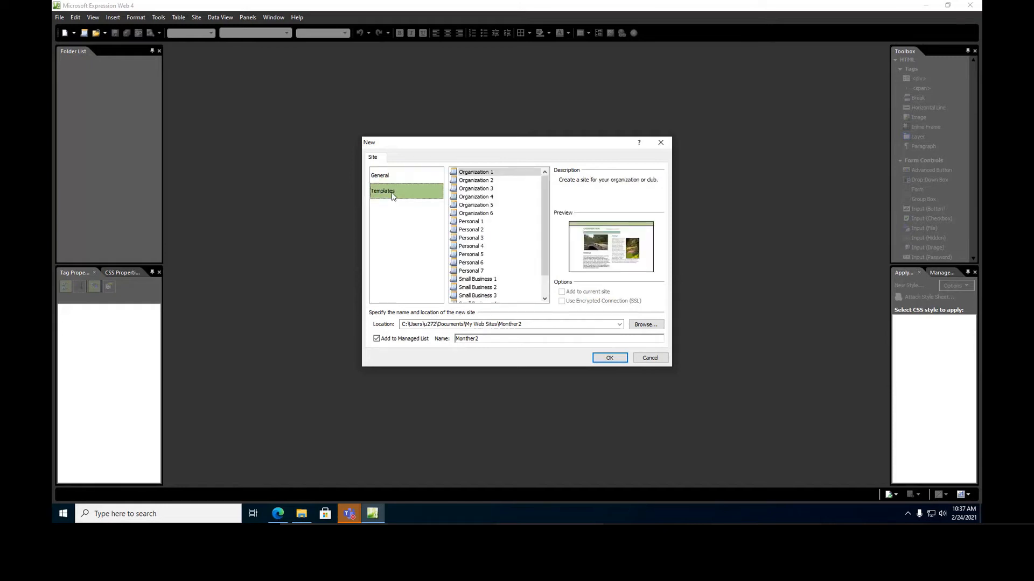
{"action": "left_click", "coordinate": [476, 197]}
{"action": "left_click", "coordinate": [477, 189]}
{"action": "left_click", "coordinate": [476, 181]}
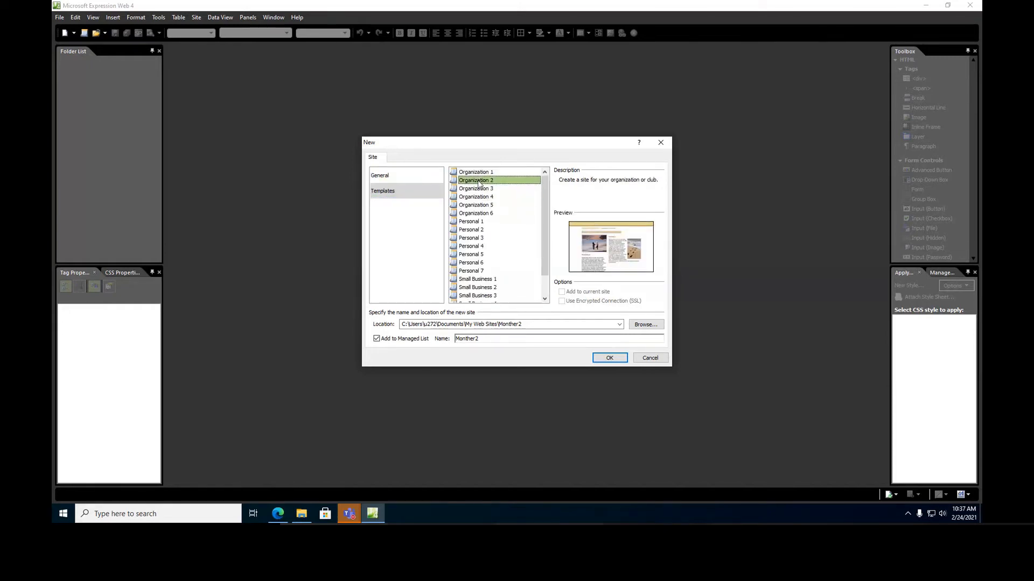
{"action": "left_click", "coordinate": [474, 173]}
{"action": "left_click", "coordinate": [479, 197]}
{"action": "left_click", "coordinate": [478, 206]}
{"action": "left_click", "coordinate": [478, 221]}
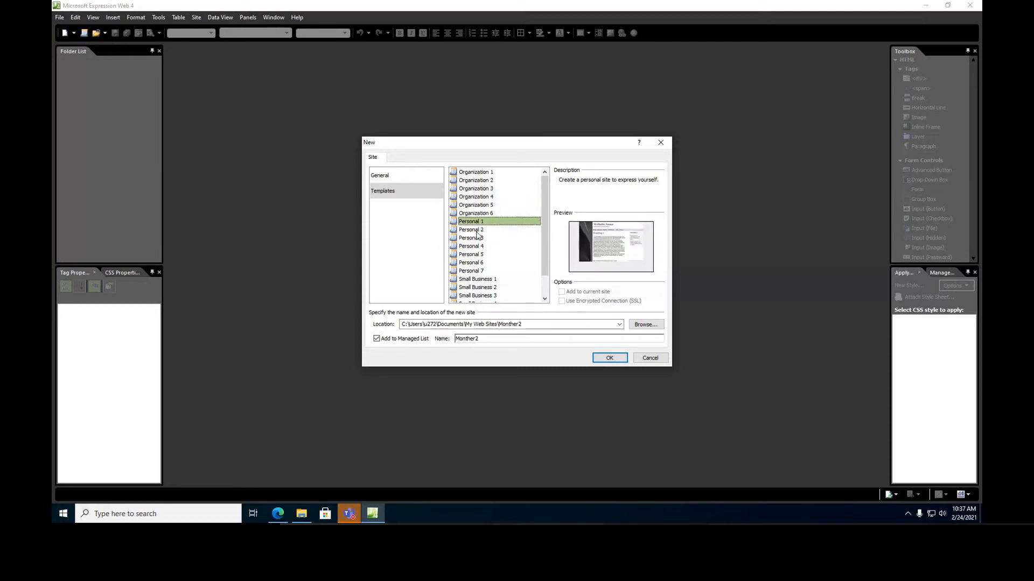
{"action": "left_click", "coordinate": [487, 230]}
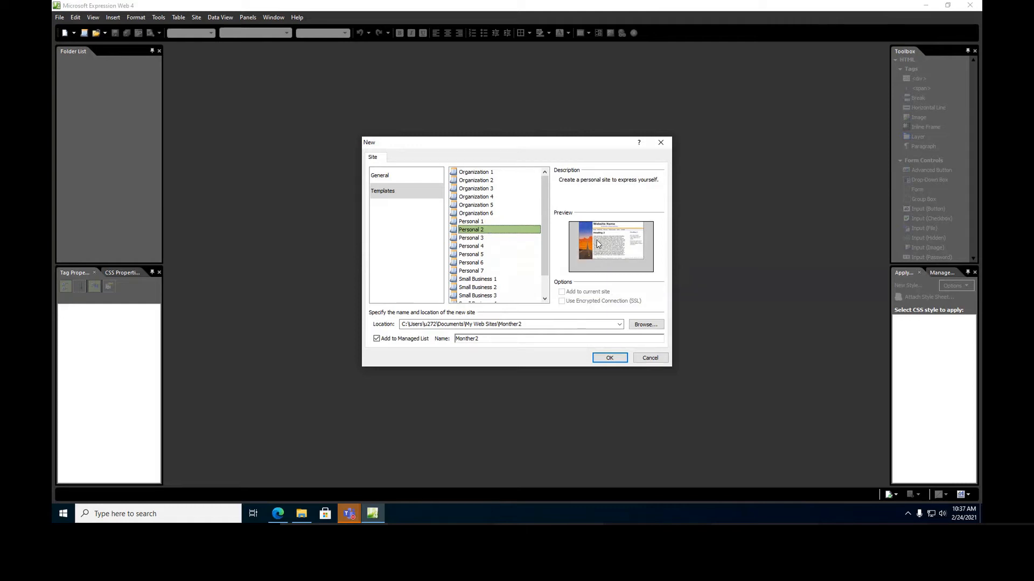
{"action": "left_click", "coordinate": [478, 239]}
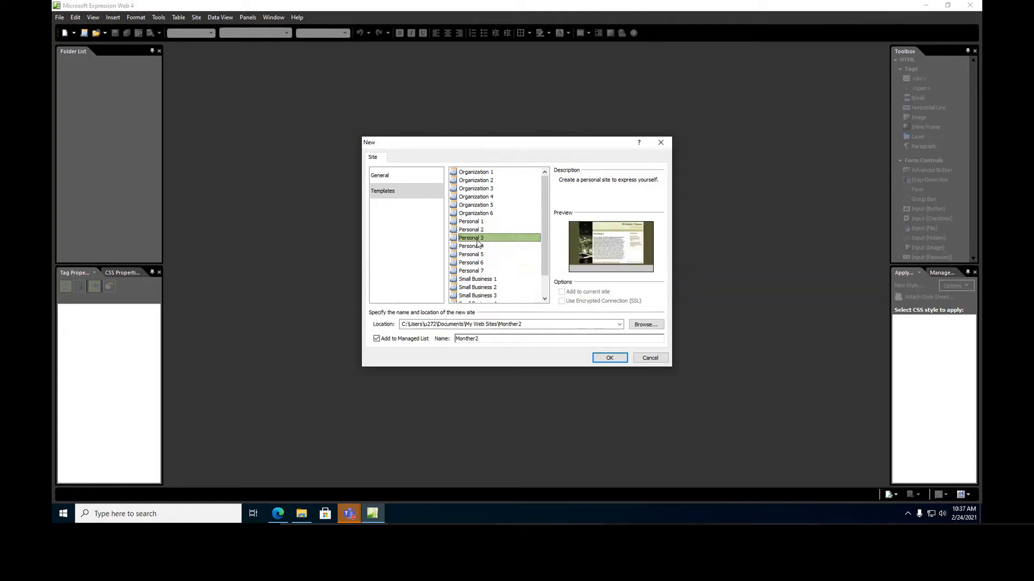
{"action": "left_click", "coordinate": [474, 255]}
{"action": "left_click", "coordinate": [474, 263]}
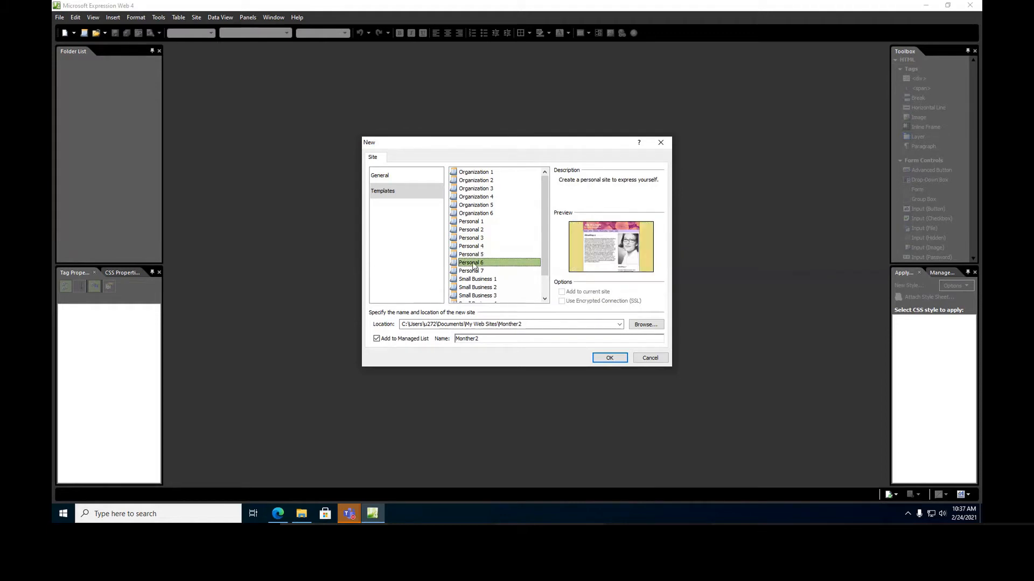
{"action": "left_click", "coordinate": [477, 271]}
{"action": "left_click", "coordinate": [479, 287]}
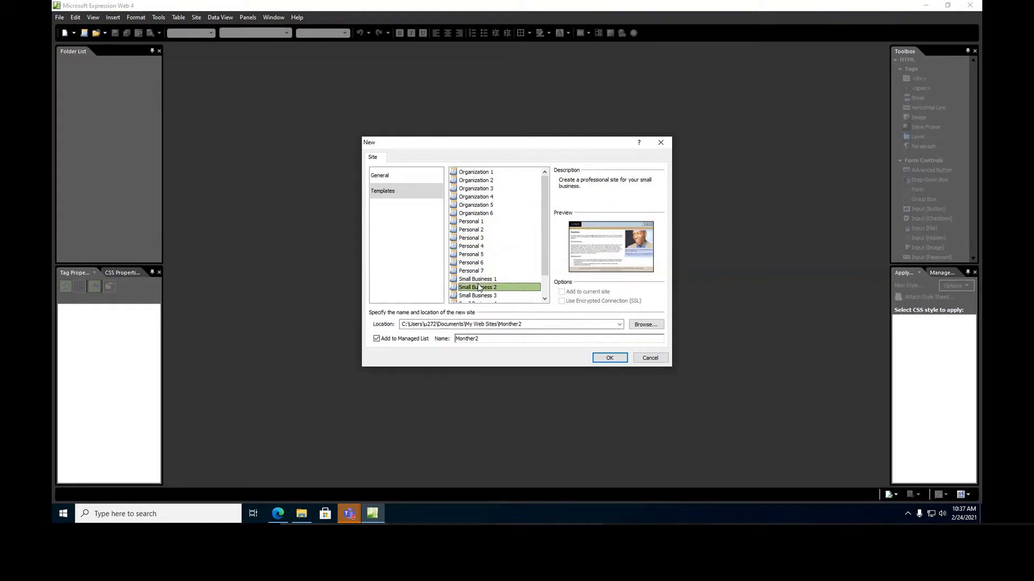
{"action": "left_click_drag", "start_coordinate": [546, 225], "coordinate": [551, 236]}
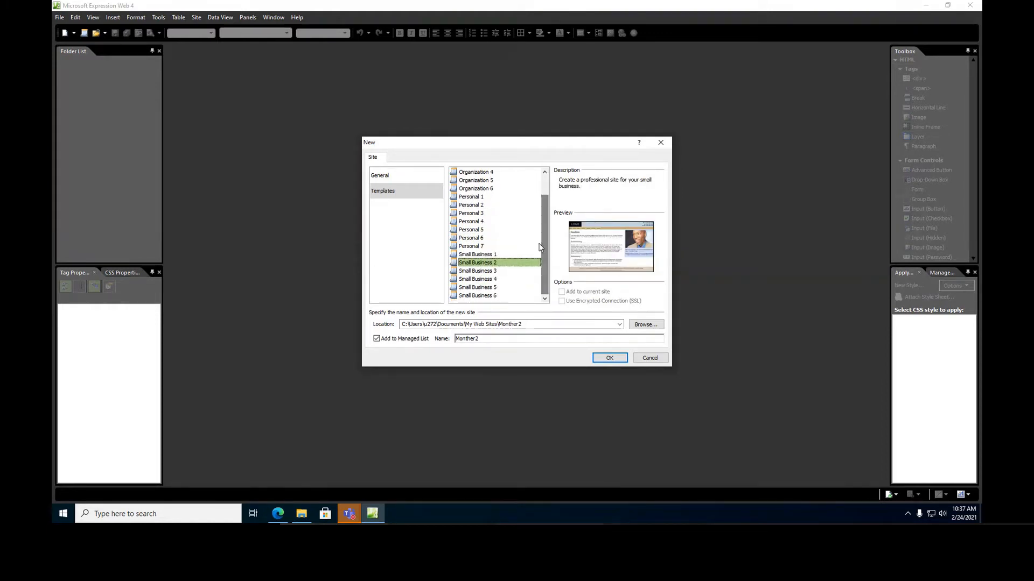
{"action": "left_click", "coordinate": [483, 247]}
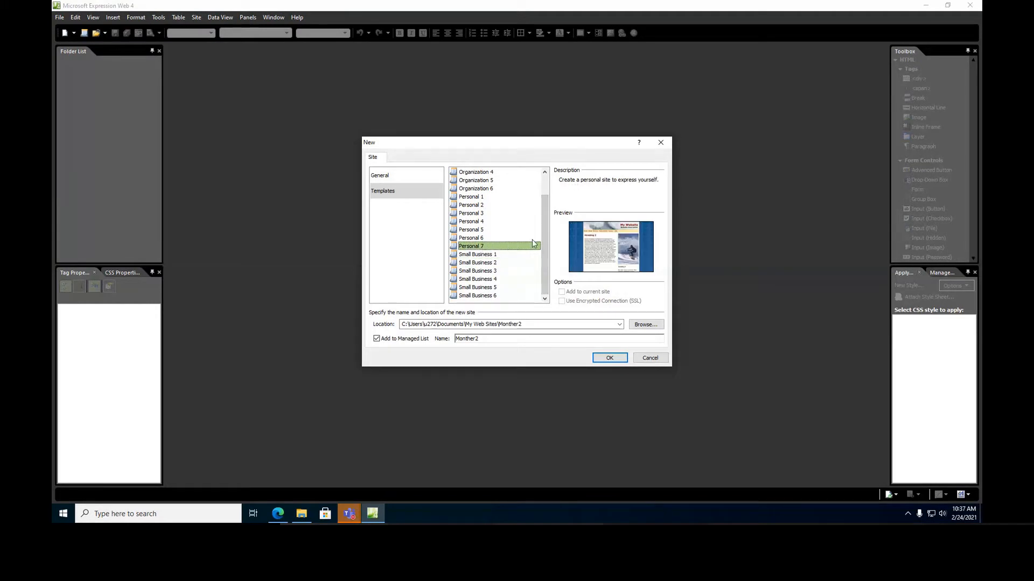
{"action": "left_click", "coordinate": [475, 279]}
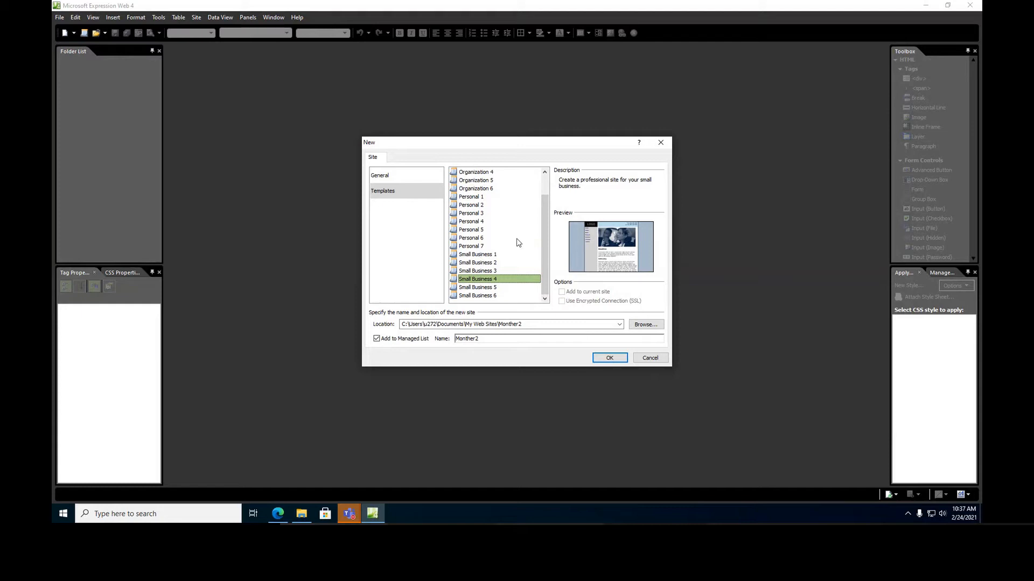
{"action": "left_click", "coordinate": [381, 177]}
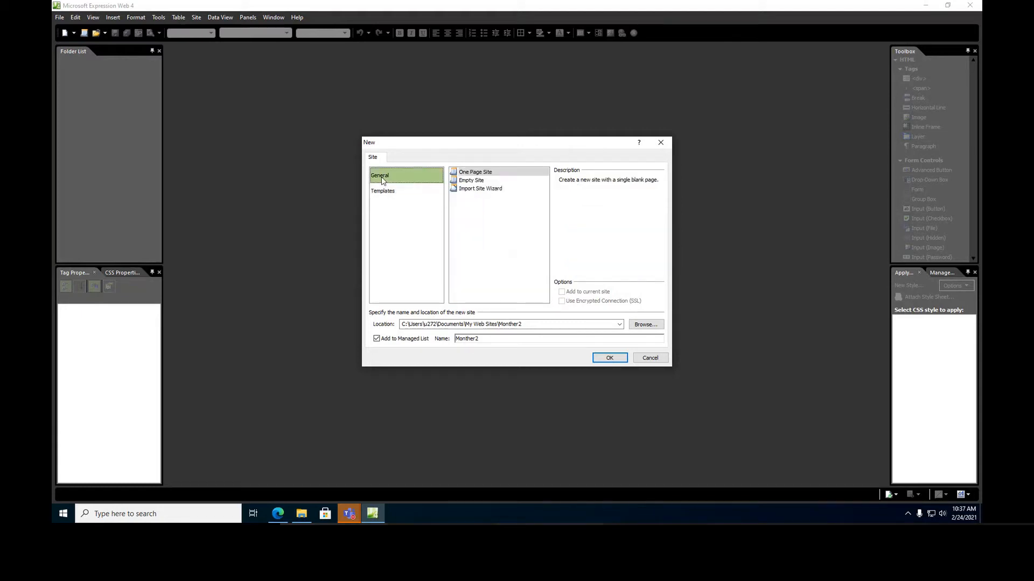
Choose One Page Site as the site type and browse for the site's location folder
{"action": "left_click", "coordinate": [472, 175]}
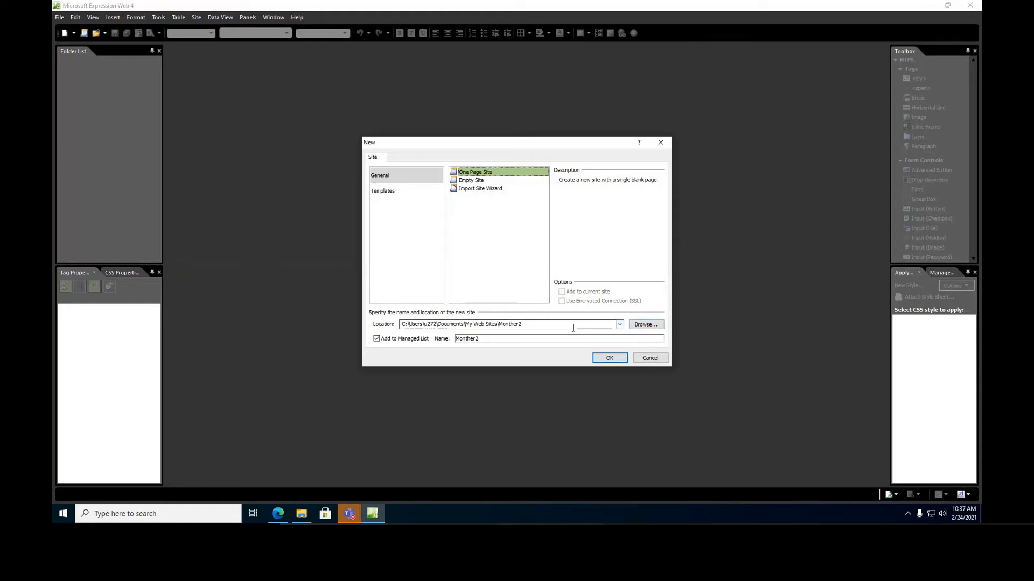
{"action": "left_click", "coordinate": [525, 323]}
{"action": "left_click", "coordinate": [525, 324]}
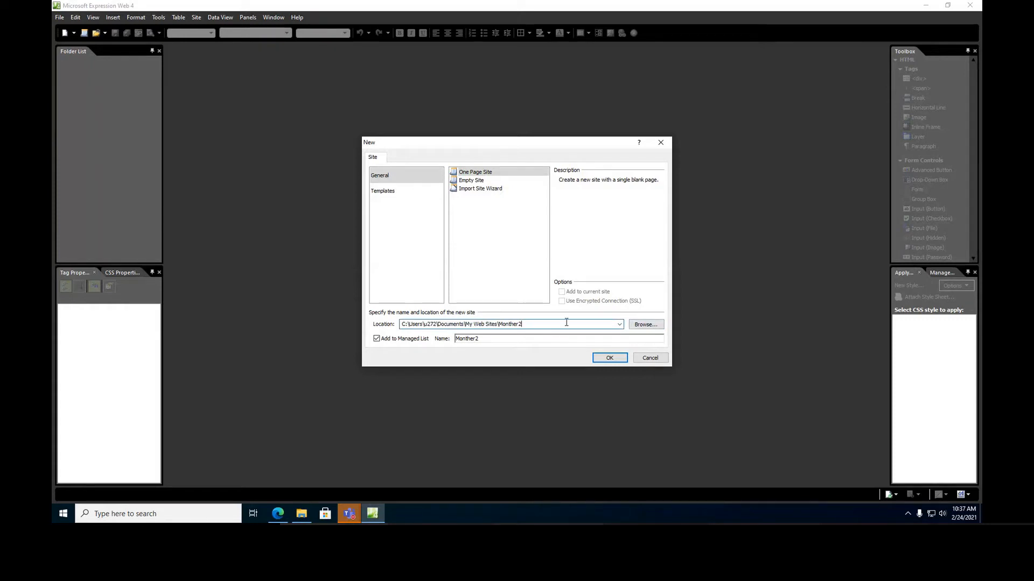
{"action": "left_click", "coordinate": [646, 326]}
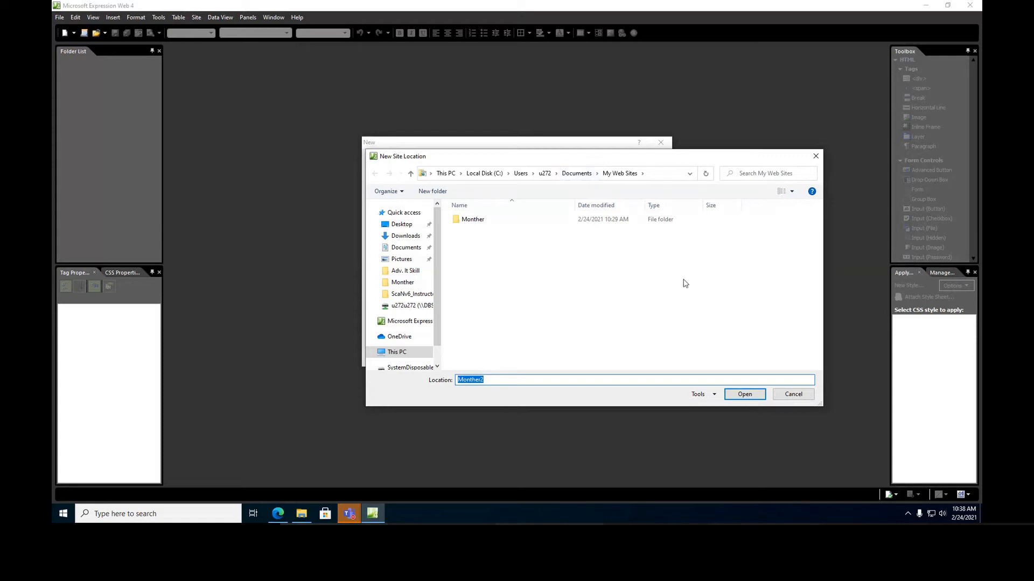
Create and name a new folder inside My Web Sites and use it as the site location
{"action": "right_click", "coordinate": [474, 246]}
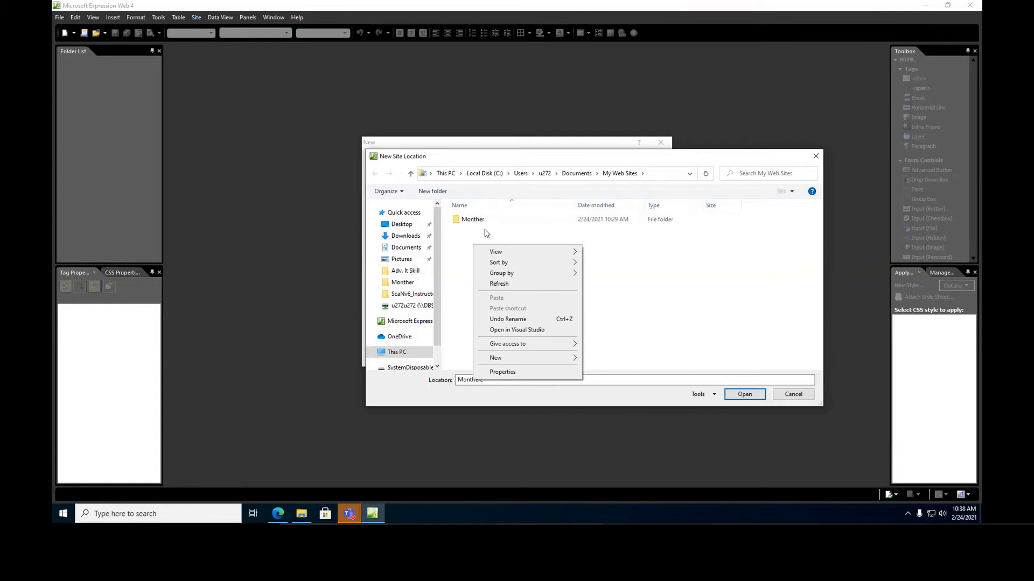
{"action": "mouse_move", "coordinate": [514, 357]}
{"action": "left_click", "coordinate": [595, 358]}
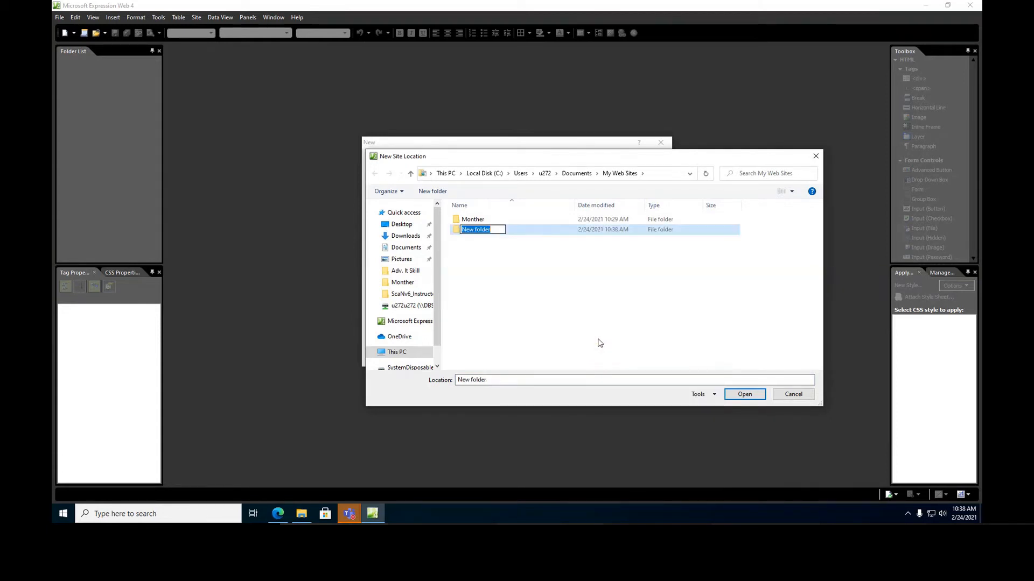
{"action": "type", "text": "Rayan"}
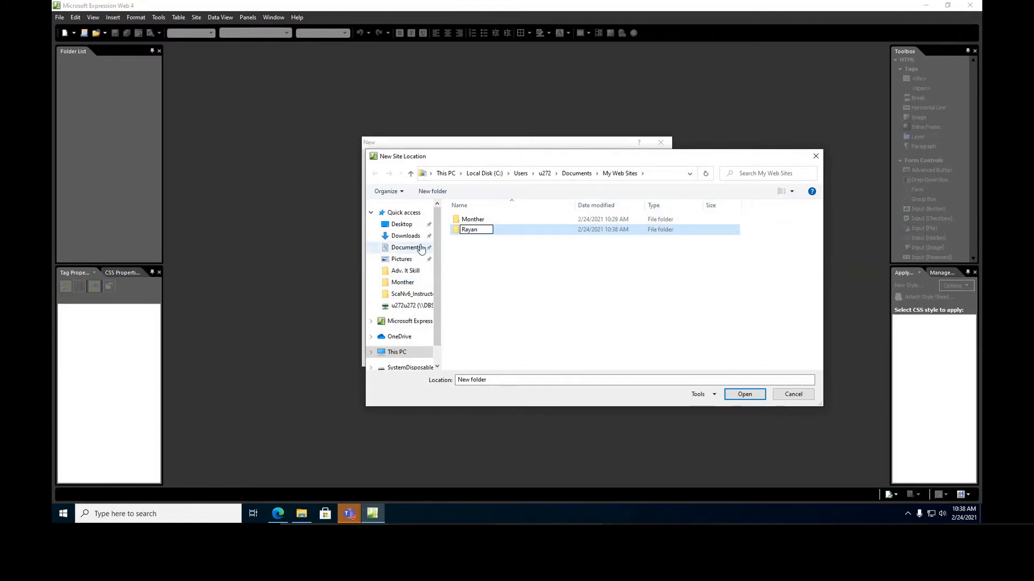
{"action": "key", "text": "Return"}
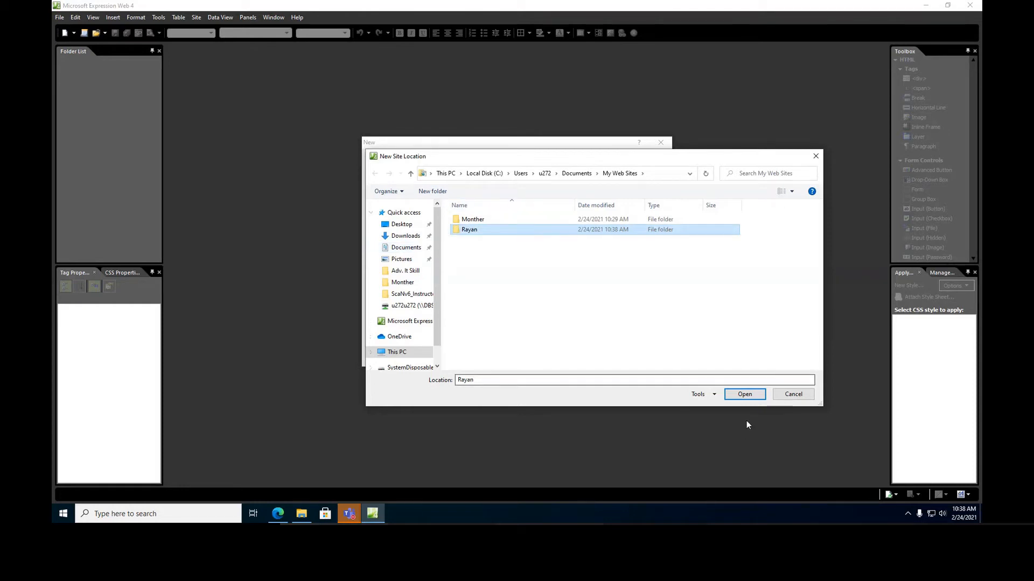
{"action": "left_click", "coordinate": [741, 397]}
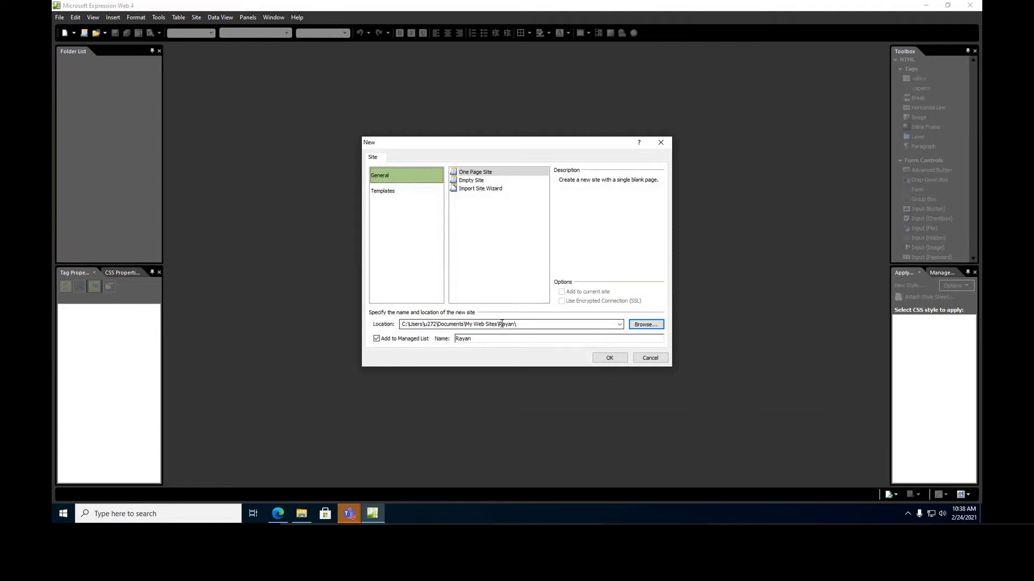
Keep the suggested location and create the site from the General One Page Site template
{"action": "left_click", "coordinate": [500, 324]}
{"action": "left_click", "coordinate": [506, 326]}
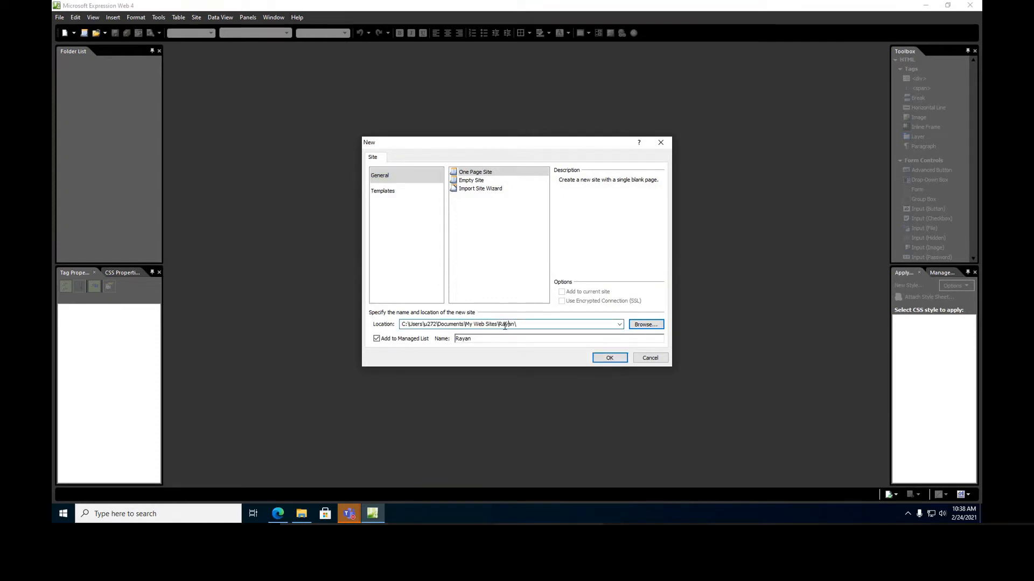
{"action": "left_click_drag", "start_coordinate": [499, 324], "coordinate": [514, 327]}
{"action": "left_click_drag", "start_coordinate": [514, 326], "coordinate": [549, 323]}
{"action": "left_click", "coordinate": [386, 181]}
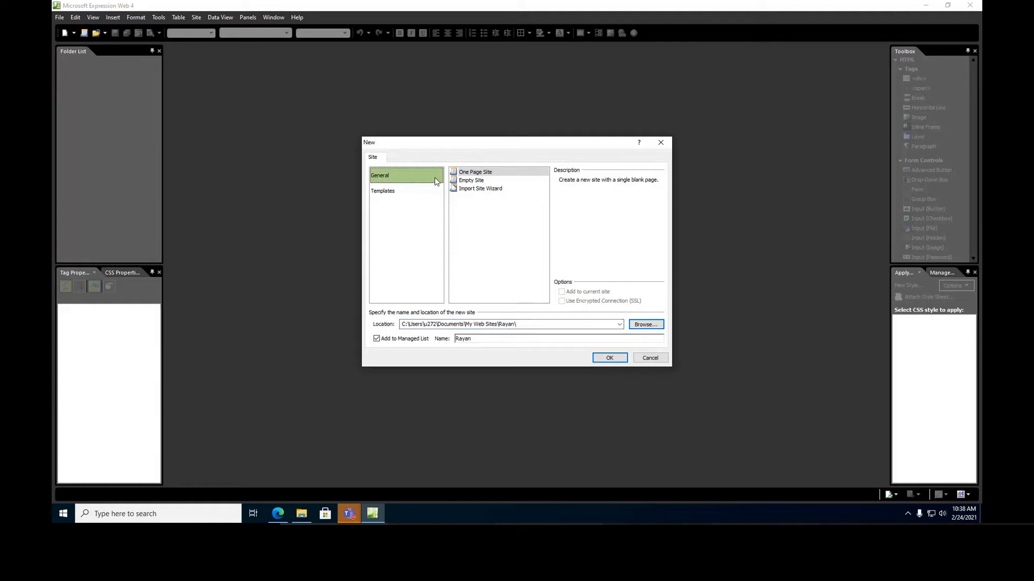
{"action": "left_click", "coordinate": [481, 172]}
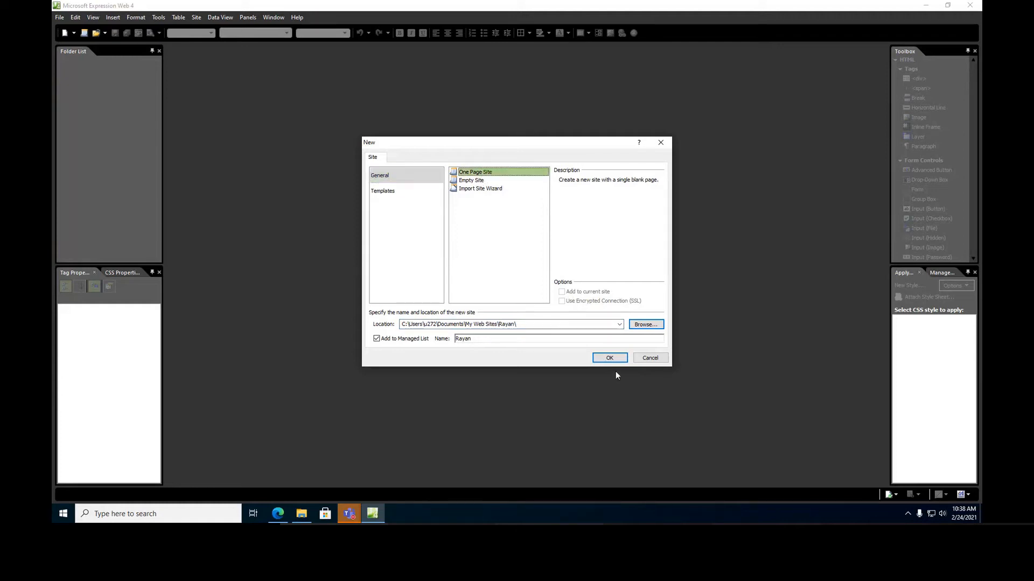
{"action": "left_click", "coordinate": [608, 359]}
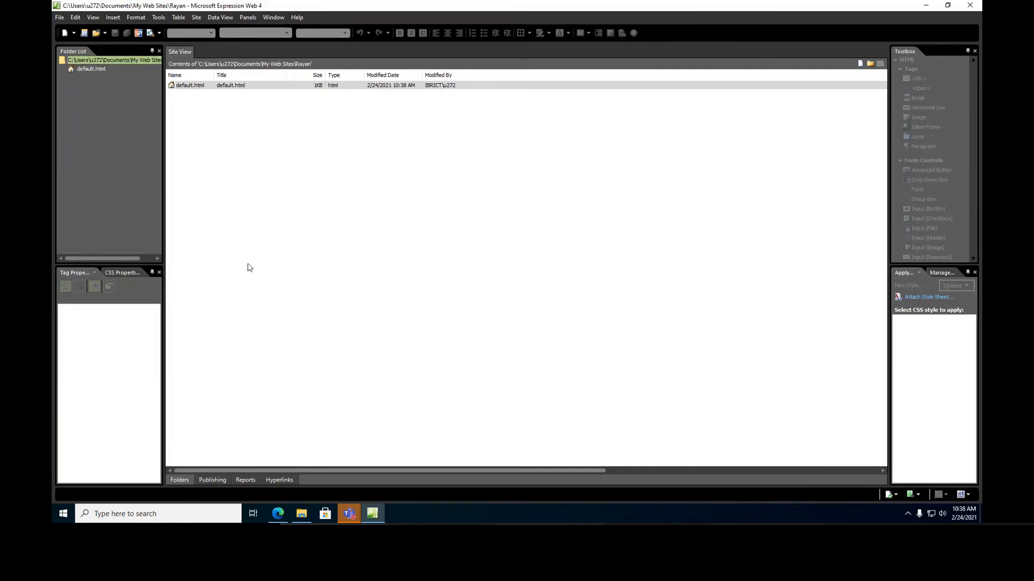
{"action": "left_click", "coordinate": [295, 518]}
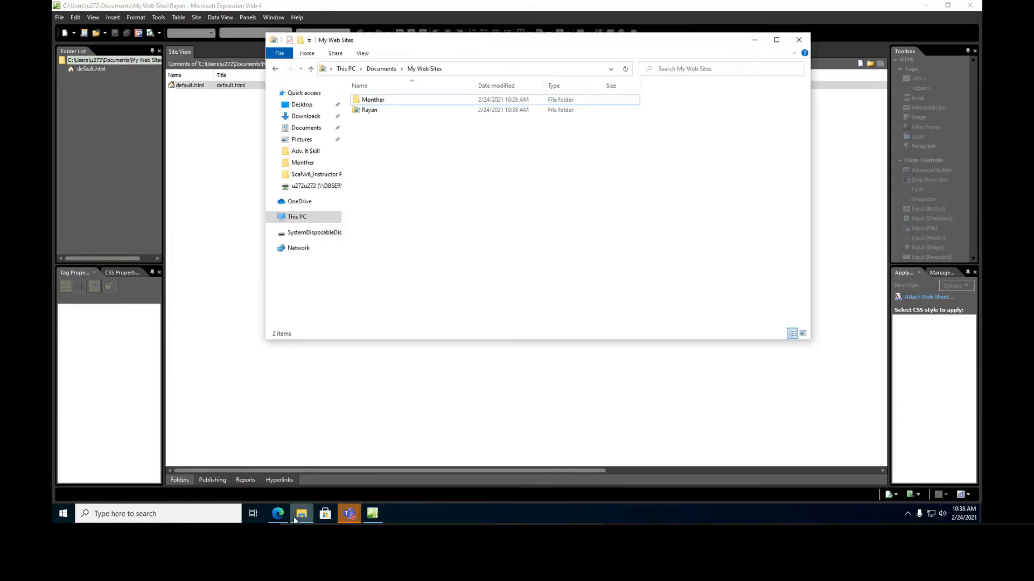
{"action": "left_click", "coordinate": [371, 114]}
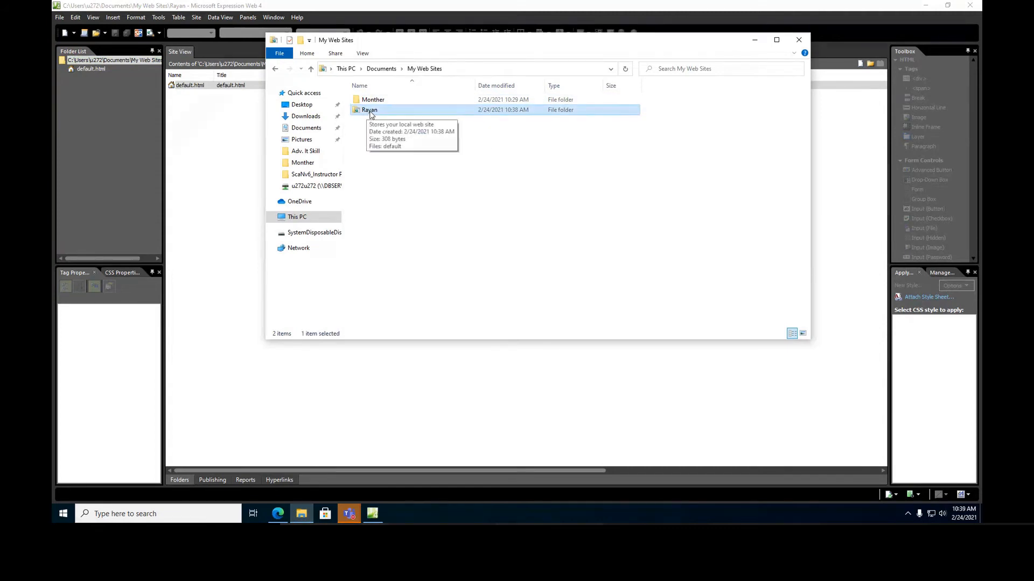
{"action": "double_click", "coordinate": [370, 111]}
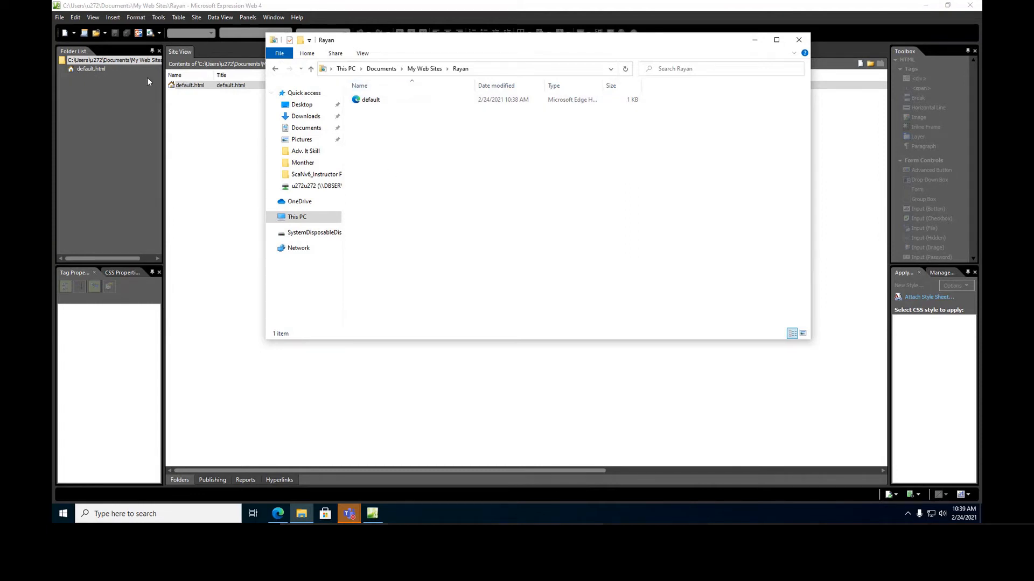
{"action": "left_click", "coordinate": [798, 39]}
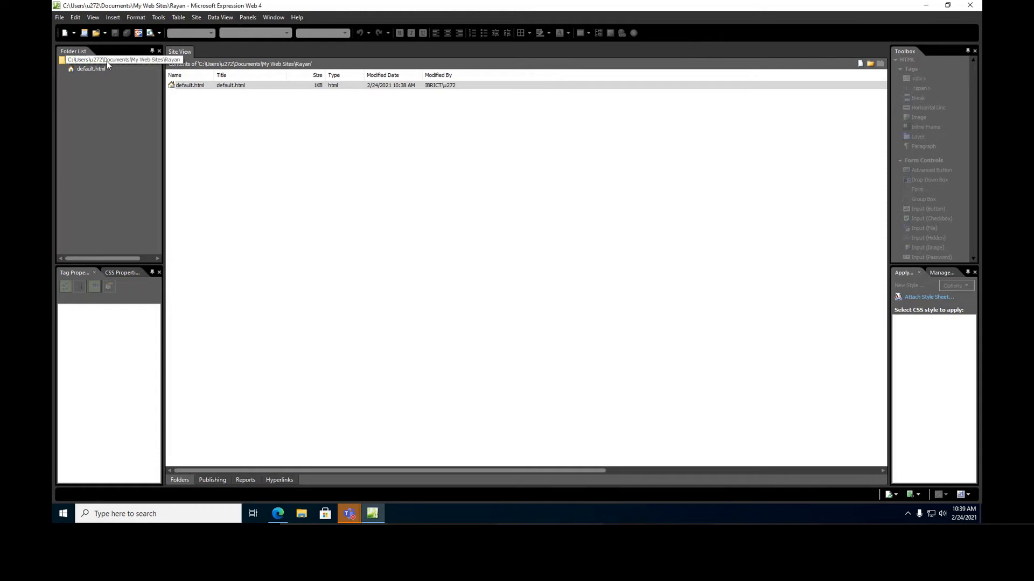
Select default.html in the Folder List and Site View, then switch to Edge
{"action": "left_click", "coordinate": [143, 61]}
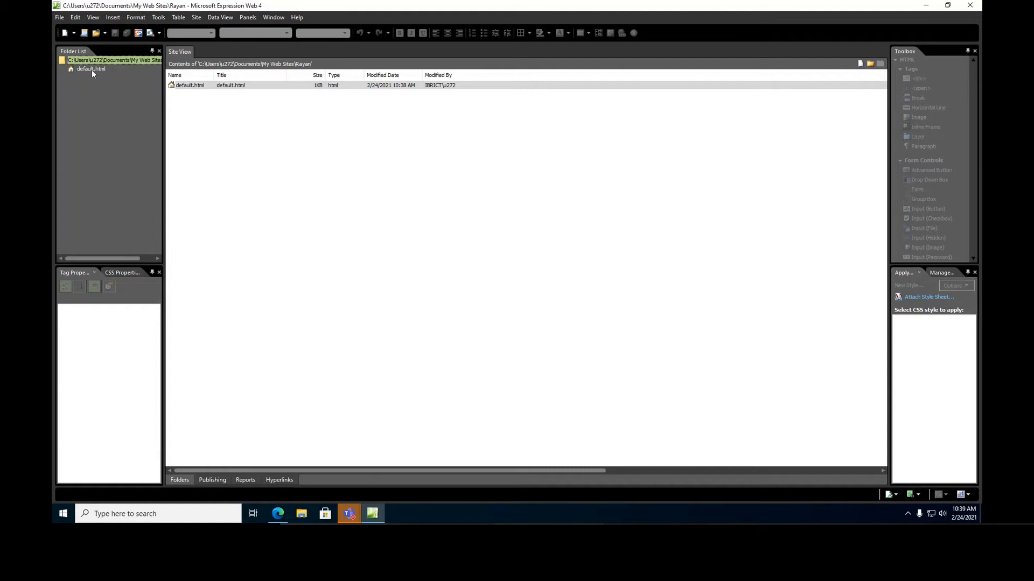
{"action": "left_click", "coordinate": [92, 69]}
{"action": "left_click", "coordinate": [188, 87]}
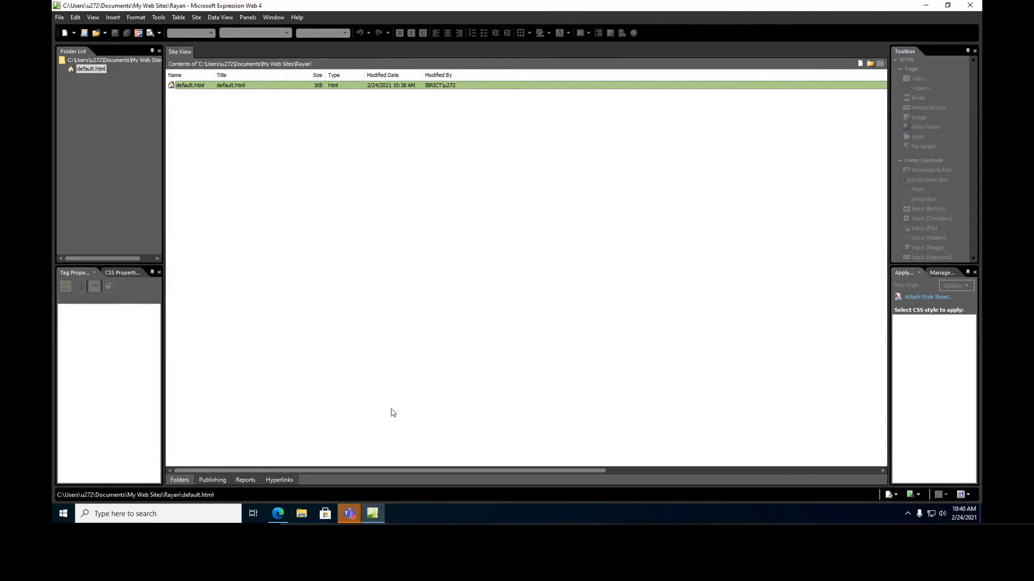
{"action": "left_click", "coordinate": [275, 515]}
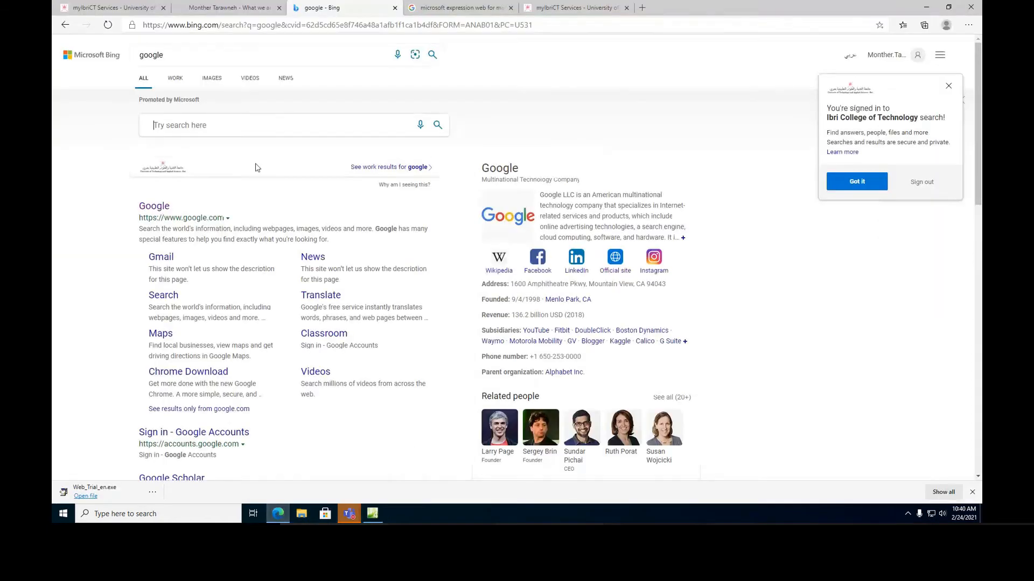
In File Explorer, open the new site folder, widen the Type column, then return to Expression Web
{"action": "left_click", "coordinate": [302, 514]}
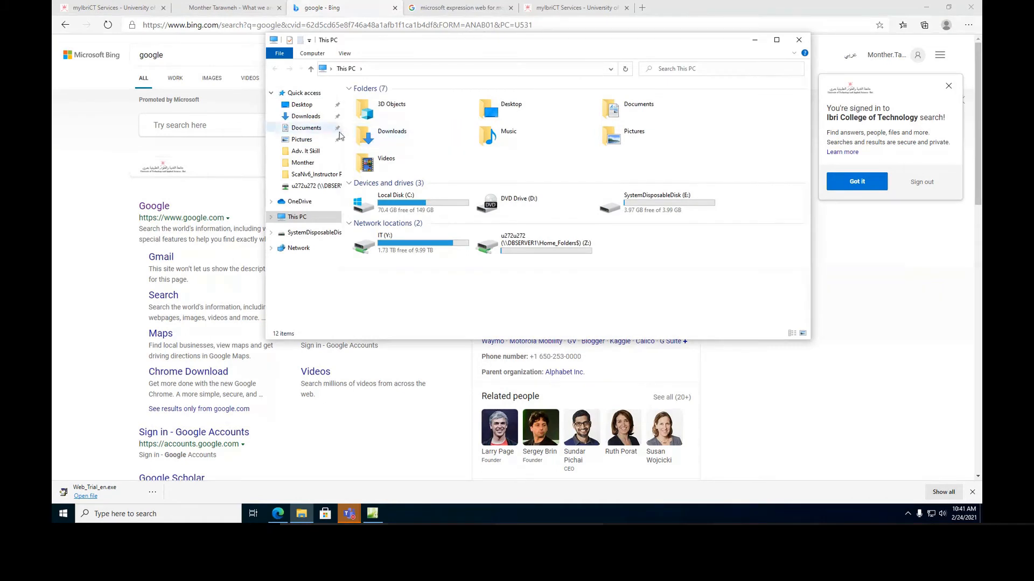
{"action": "double_click", "coordinate": [377, 110]}
{"action": "double_click", "coordinate": [375, 113]}
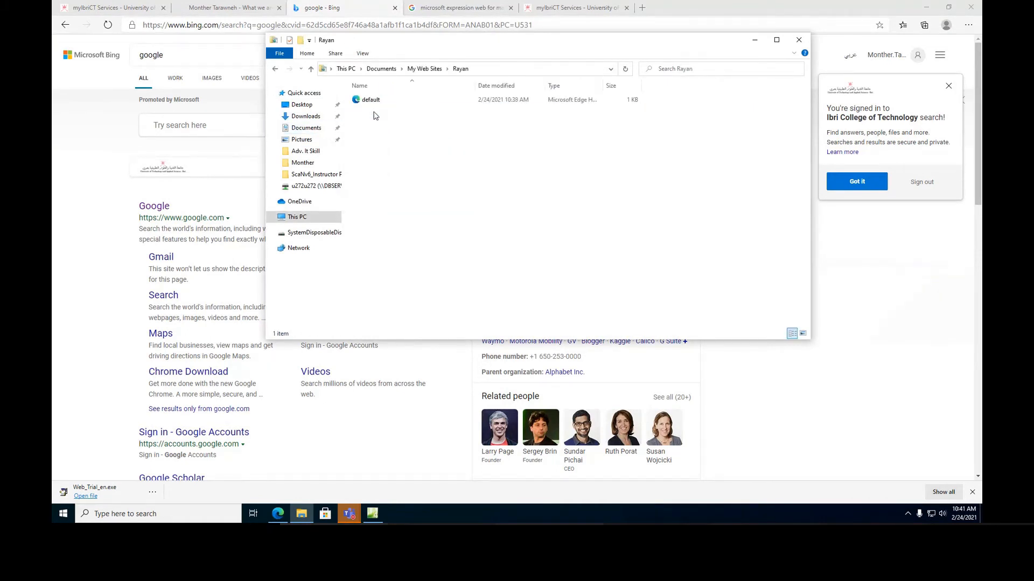
{"action": "left_click", "coordinate": [375, 104]}
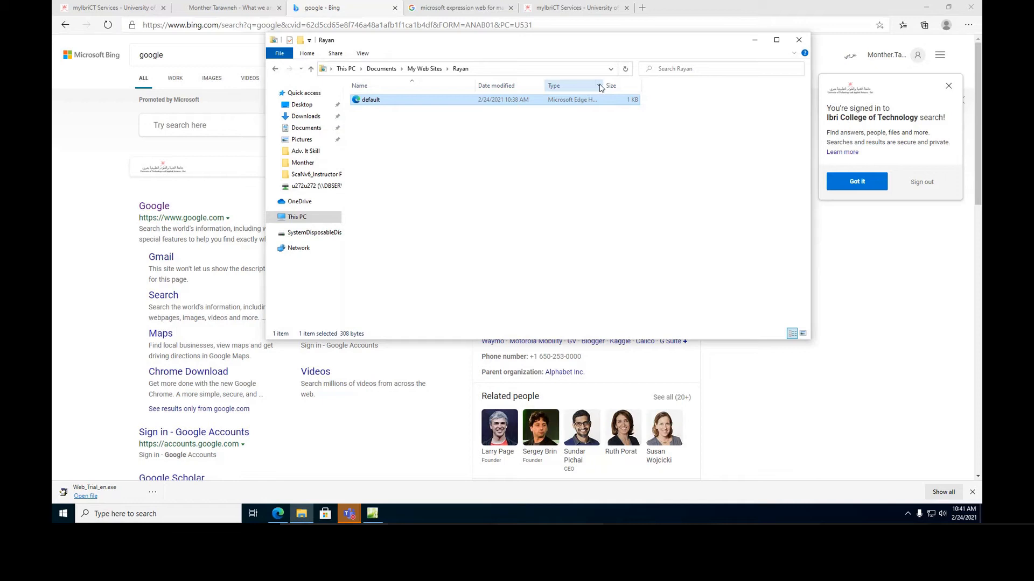
{"action": "left_click", "coordinate": [590, 200]}
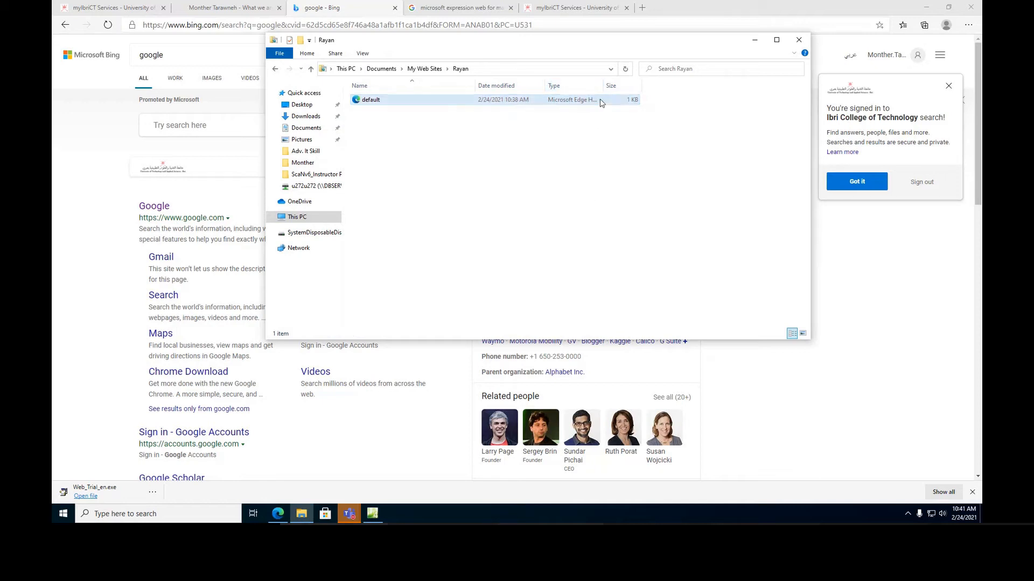
{"action": "left_click_drag", "start_coordinate": [603, 86], "coordinate": [757, 86]}
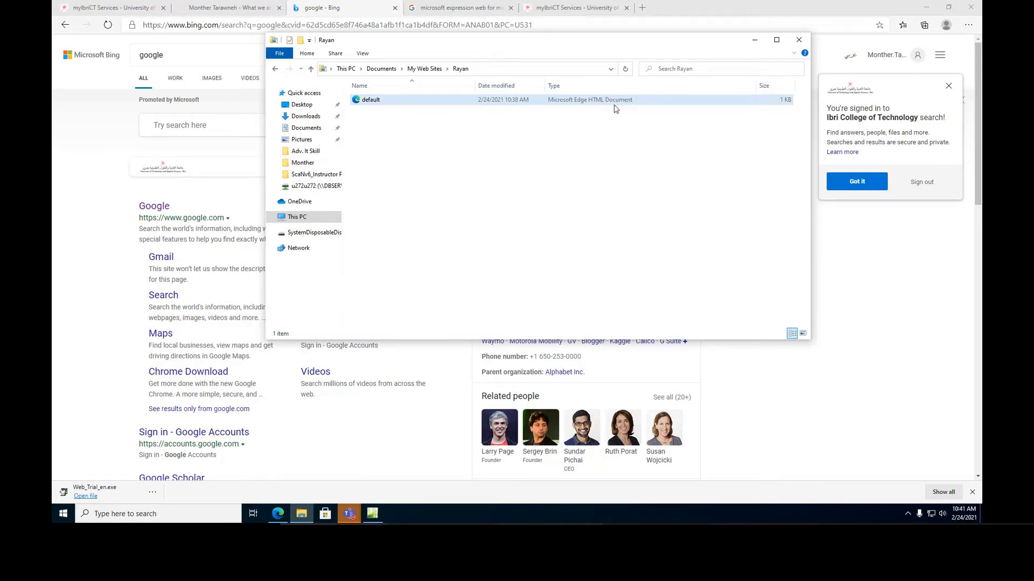
{"action": "left_click", "coordinate": [477, 380]}
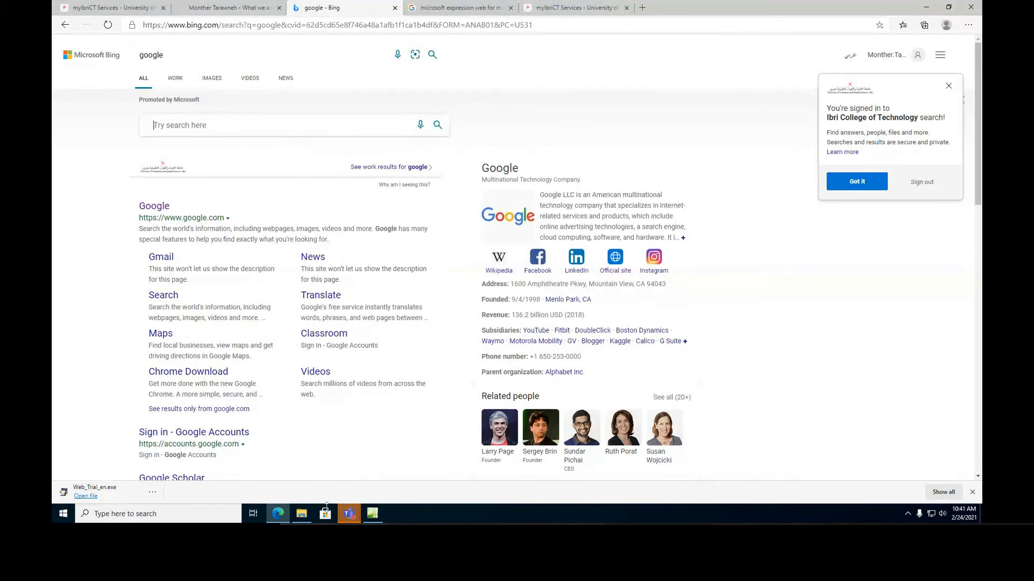
{"action": "left_click", "coordinate": [371, 514]}
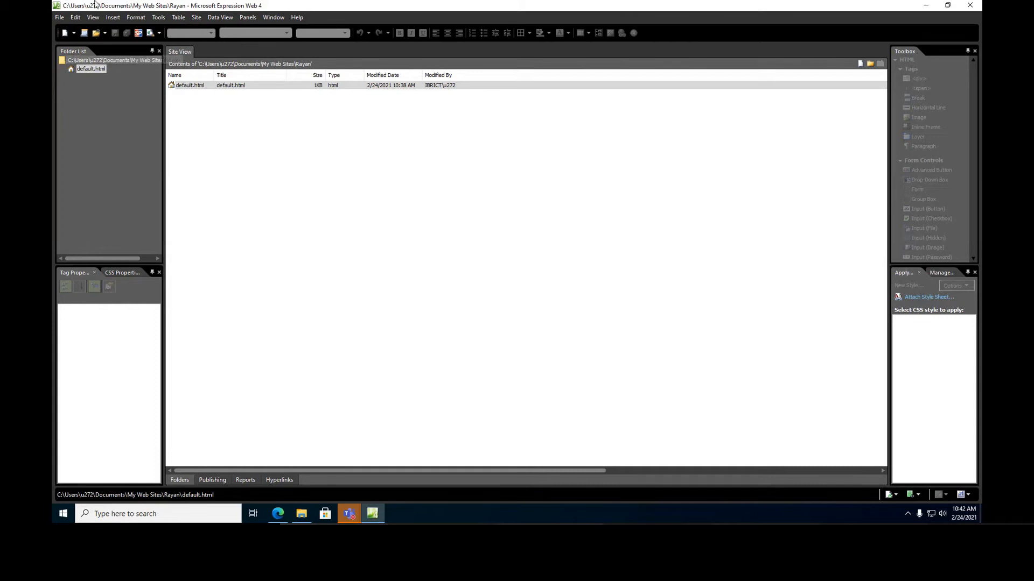
Open default.html from the Folder List, select its code, and switch to Design view
{"action": "left_click", "coordinate": [95, 70]}
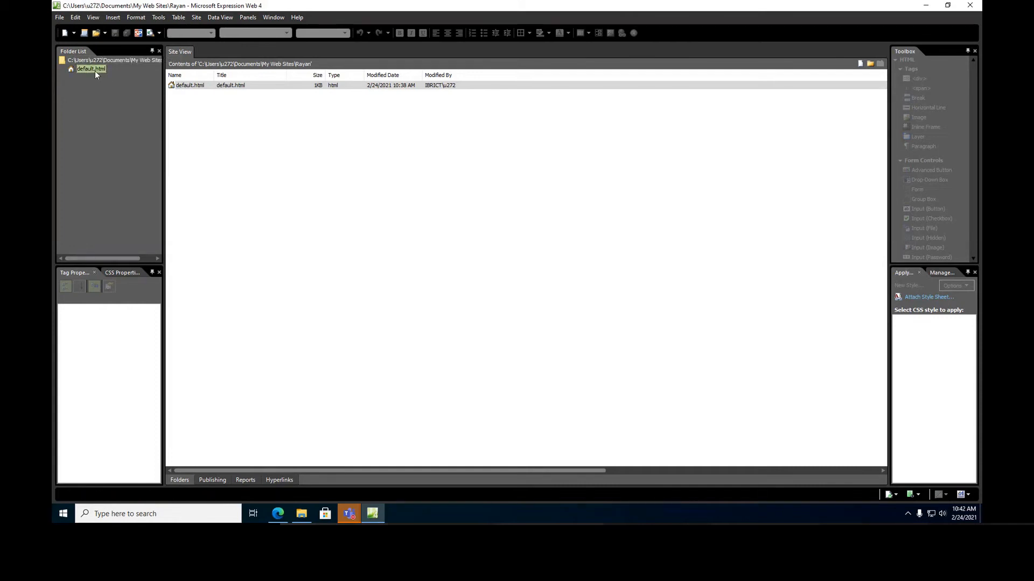
{"action": "left_click", "coordinate": [192, 86]}
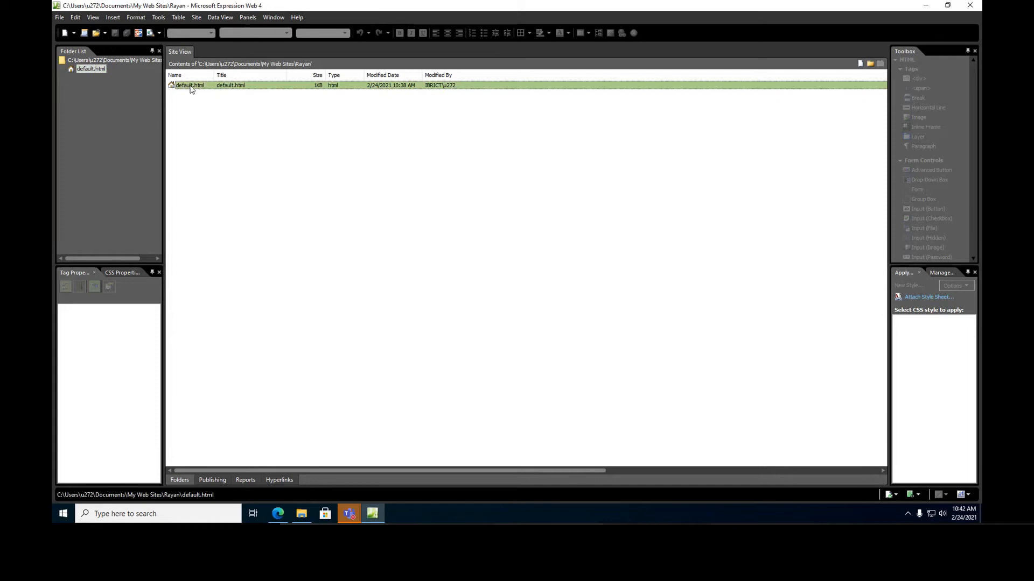
{"action": "double_click", "coordinate": [88, 69]}
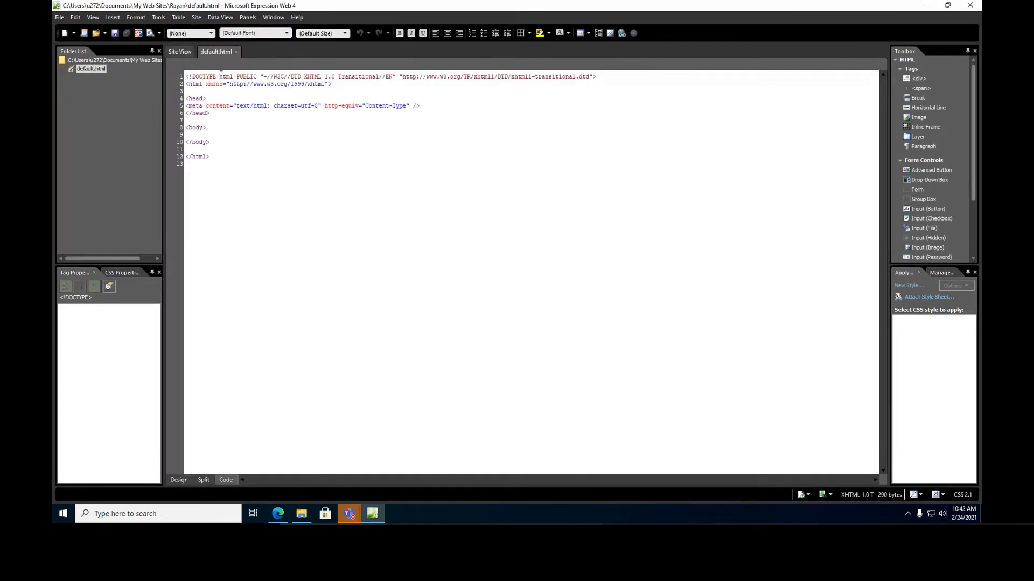
{"action": "left_click_drag", "start_coordinate": [188, 81], "coordinate": [227, 160]}
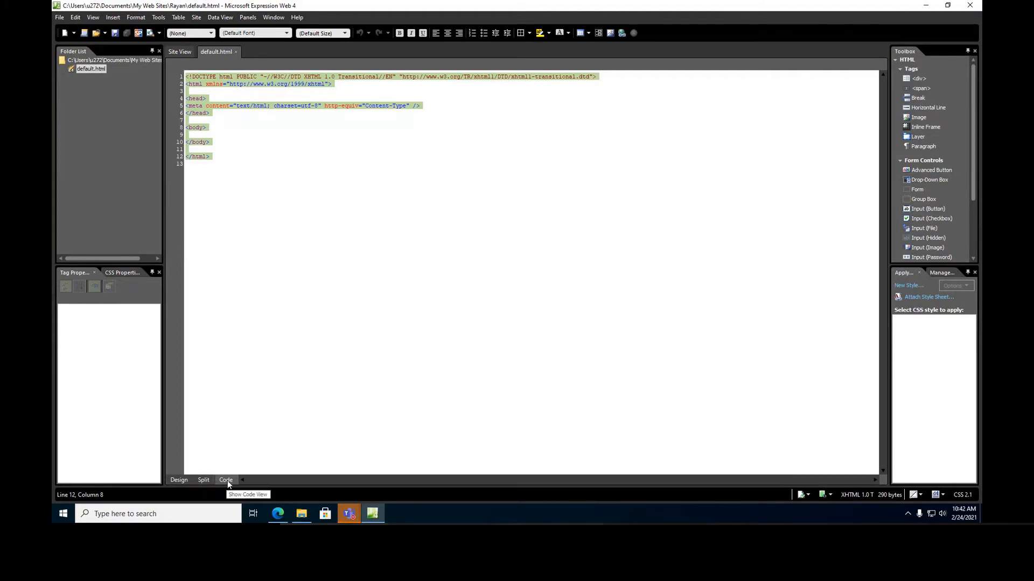
{"action": "left_click", "coordinate": [179, 481]}
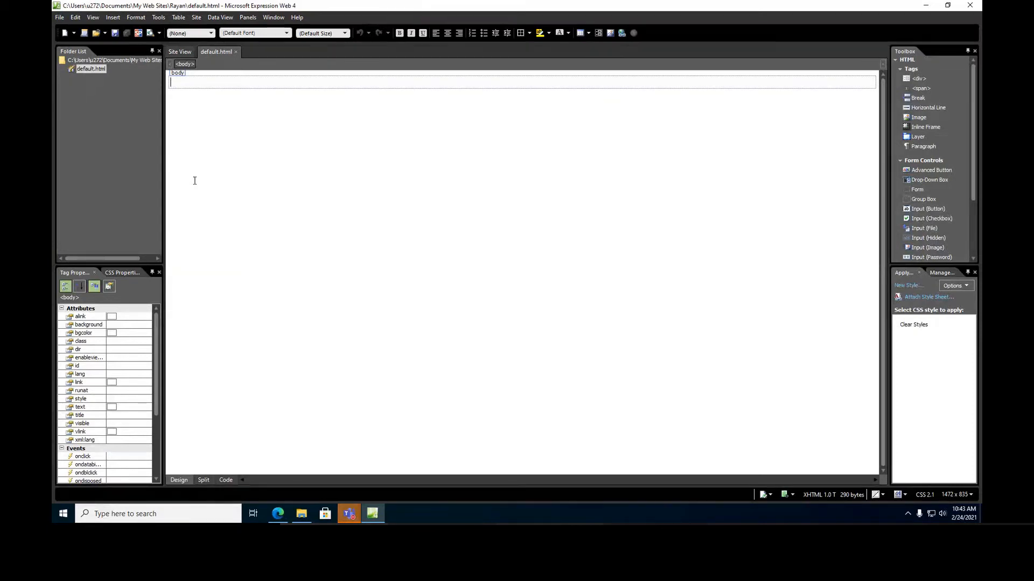
Type the title line: the owner's name with 's, followed by 'Home page'
{"action": "type", "text": "Monther"}
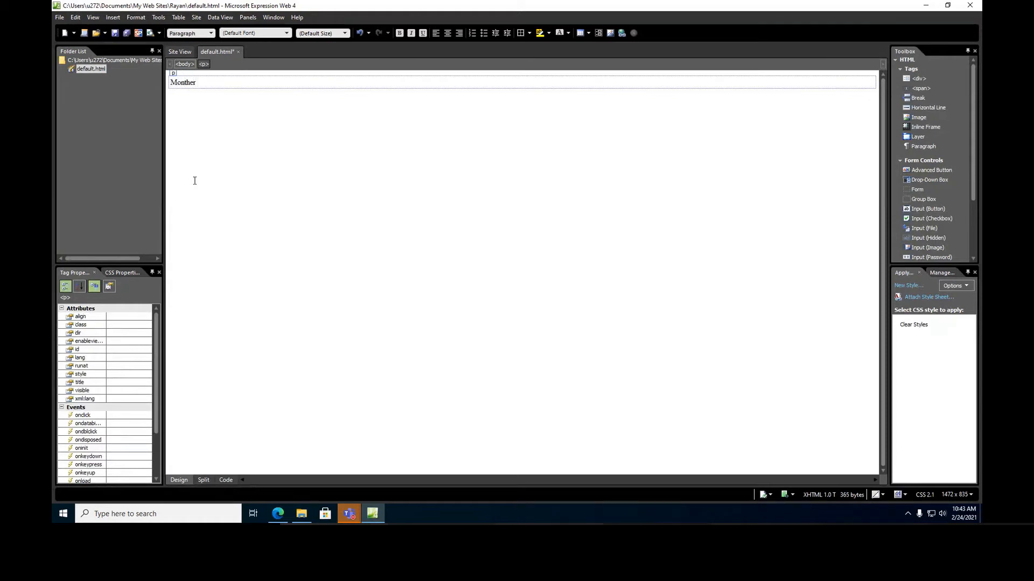
{"action": "type", "text": " Tarawneh Home page"}
{"action": "left_click", "coordinate": [225, 82]}
{"action": "type", "text": "'s"}
{"action": "left_click", "coordinate": [273, 82]}
Add the line 'Welcome to all .......... have a great stay' below, then select the title line
{"action": "key", "text": "Return"}
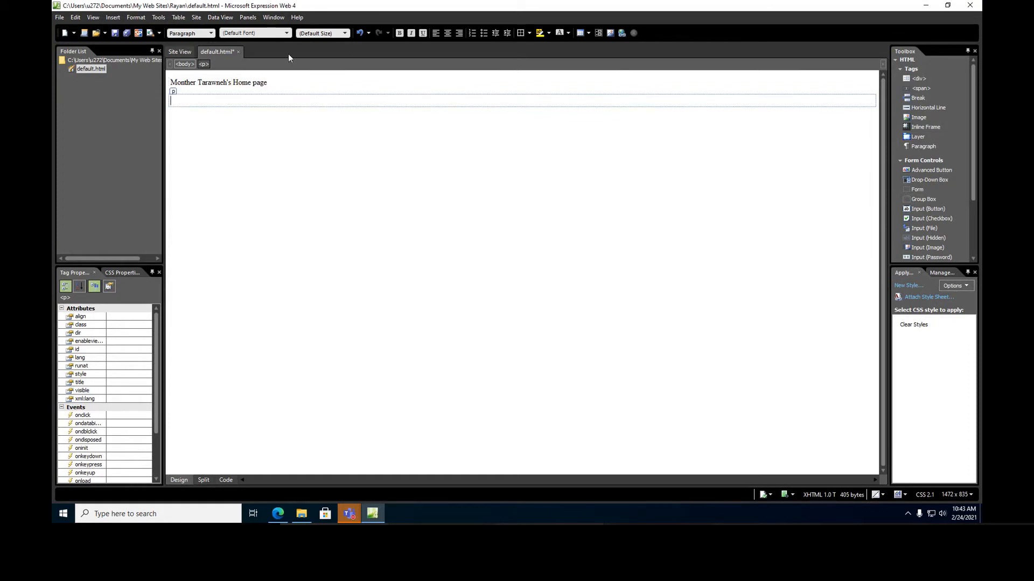
{"action": "type", "text": "Welcom"}
{"action": "type", "text": "e "}
{"action": "type", "text": "to all"}
{"action": "type", "text": " and"}
{"action": "key", "text": "BackSpace"}
{"action": "key", "text": "BackSpace"}
{"action": "key", "text": "BackSpace"}
{"action": "type", "text": ".......... have a great stay"}
{"action": "left_click", "coordinate": [267, 82]}
{"action": "left_click_drag", "start_coordinate": [237, 85], "coordinate": [169, 82]}
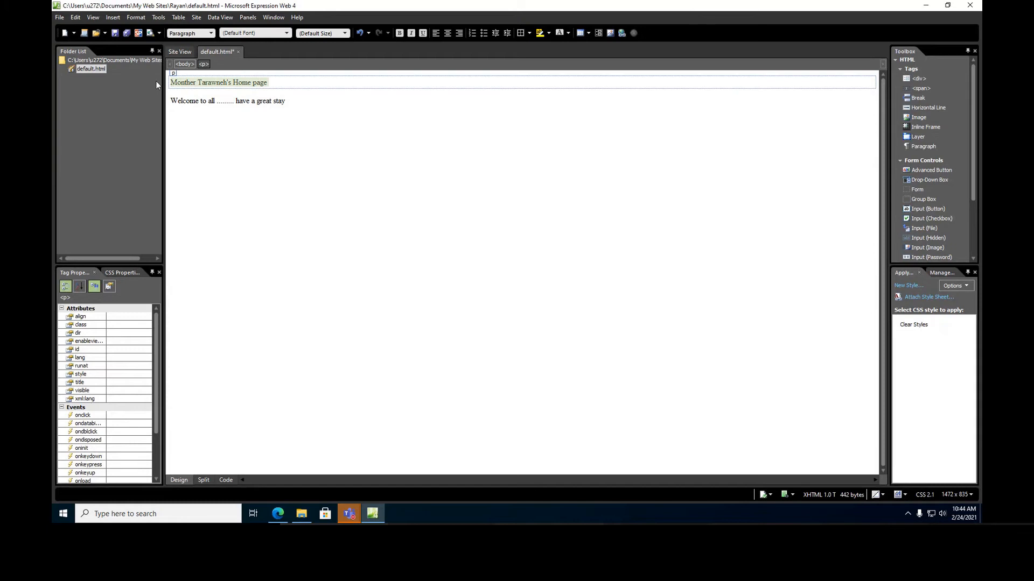
Make the title bold and colour it purple
{"action": "left_click", "coordinate": [399, 33]}
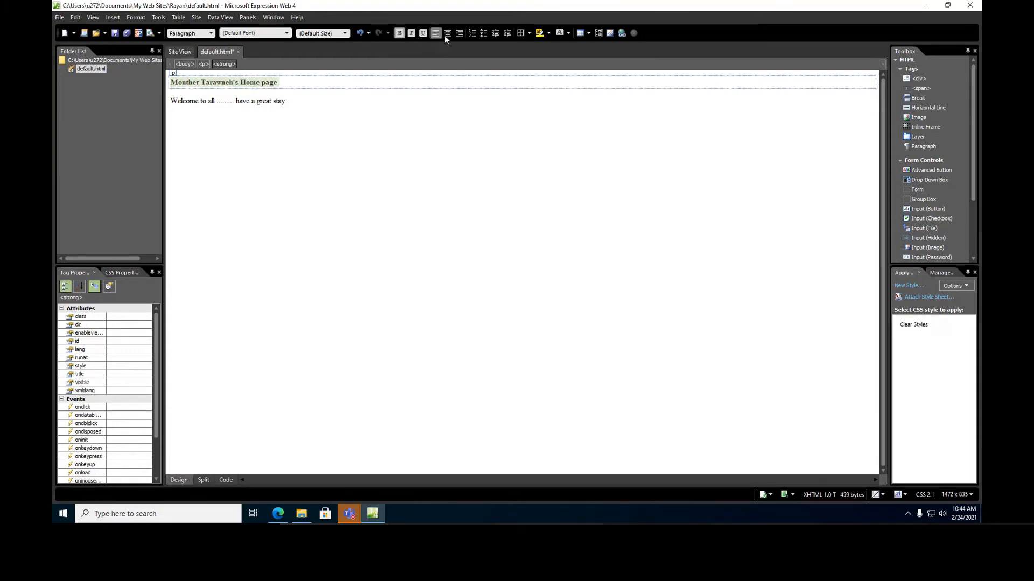
{"action": "left_click", "coordinate": [568, 34]}
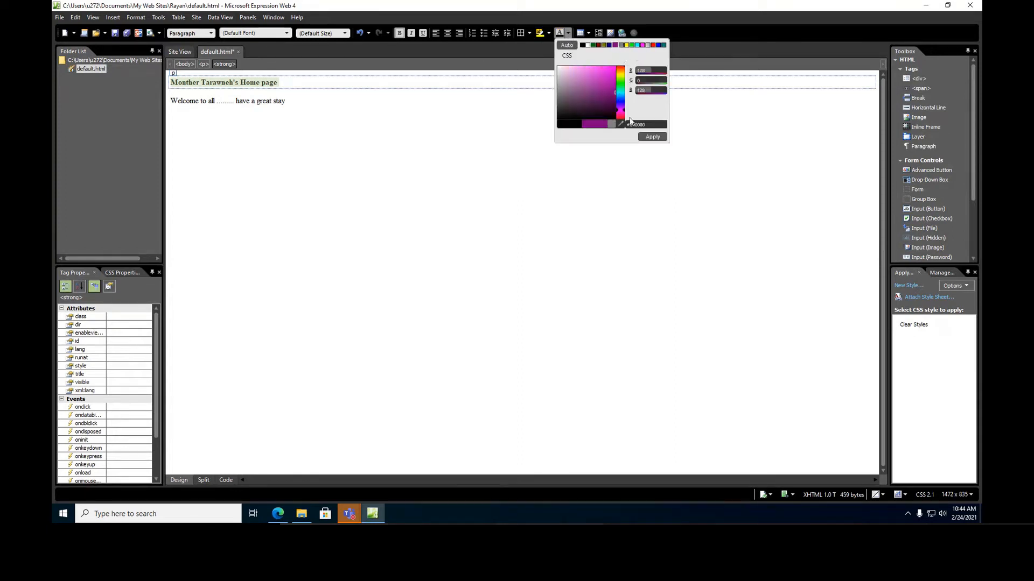
{"action": "left_click", "coordinate": [644, 141]}
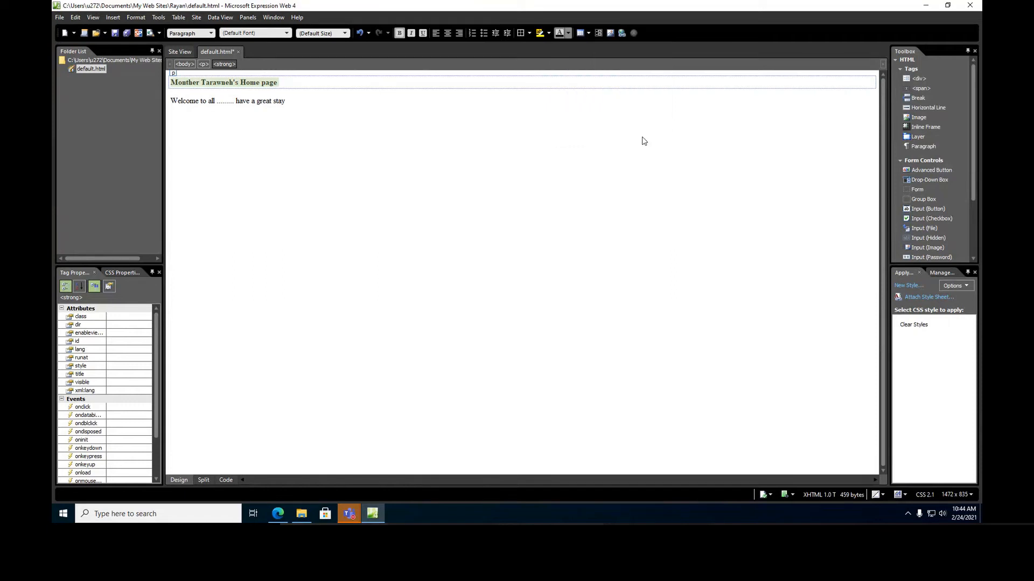
{"action": "left_click", "coordinate": [279, 108]}
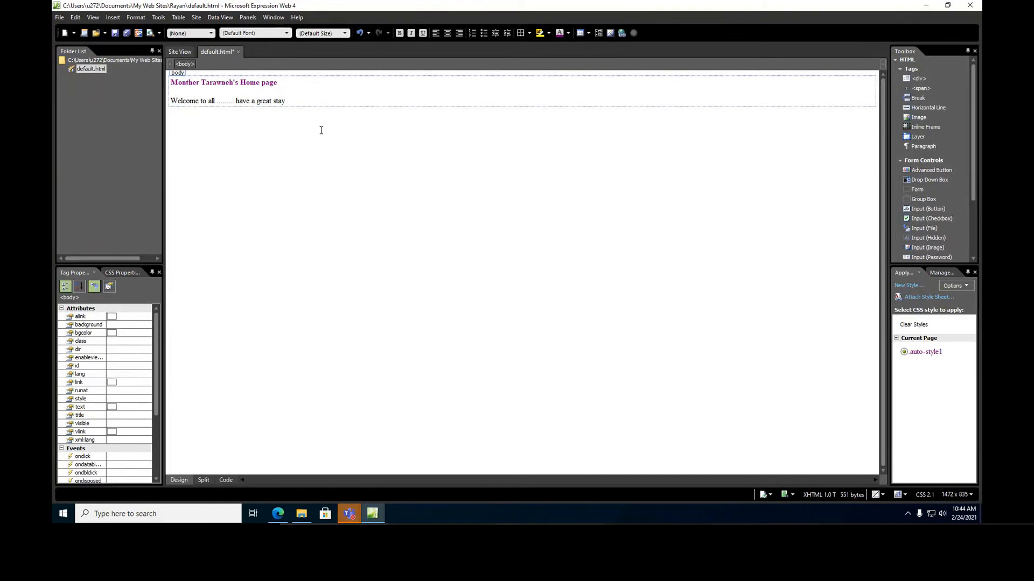
Reselect the whole title line and set its font size to x-large
{"action": "left_click", "coordinate": [279, 86]}
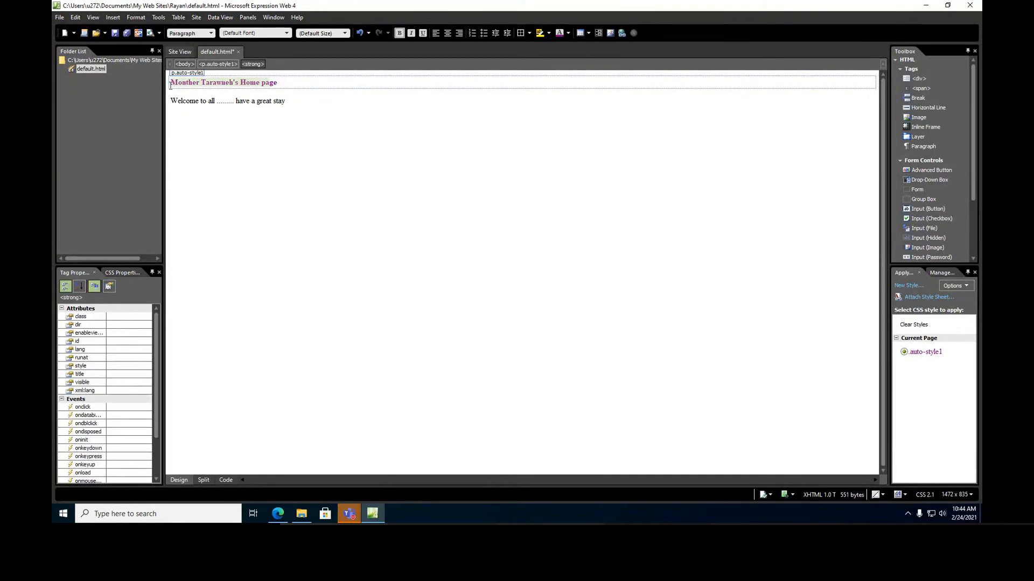
{"action": "triple_click", "coordinate": [293, 84]}
{"action": "left_click", "coordinate": [211, 34]}
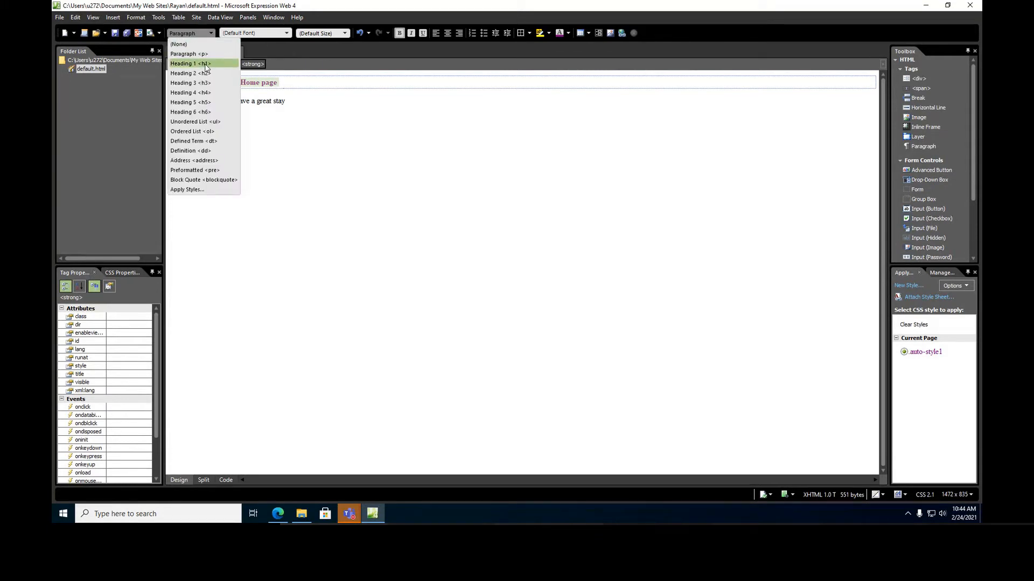
{"action": "left_click", "coordinate": [346, 33]}
{"action": "left_click", "coordinate": [345, 33]}
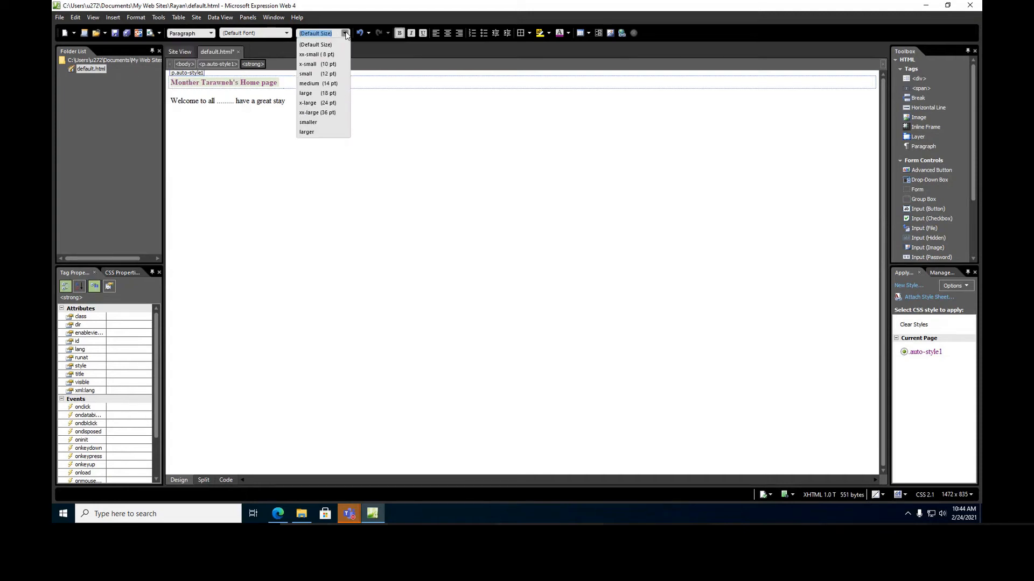
{"action": "left_click", "coordinate": [332, 103]}
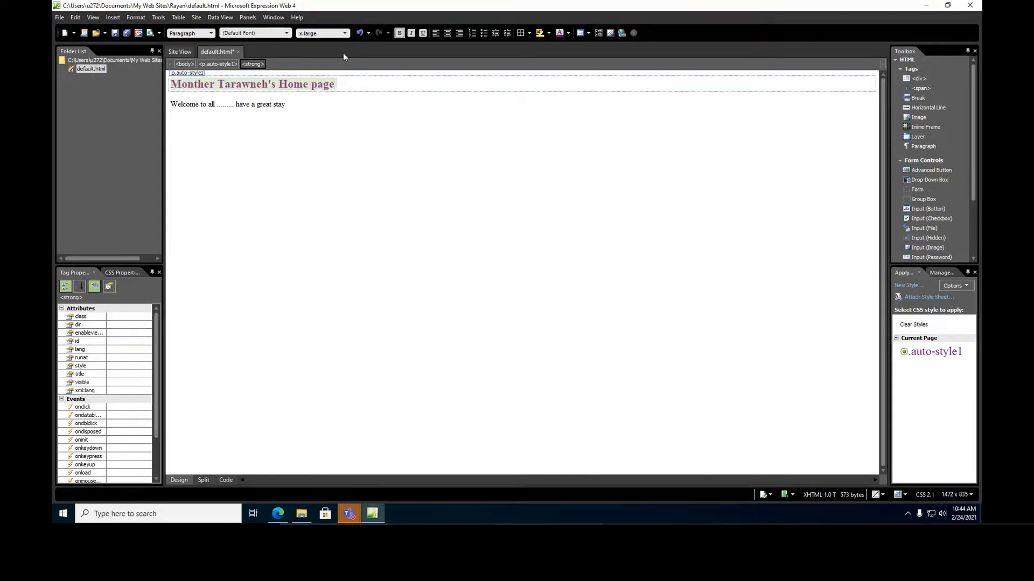
Try Heading 1, 2, 3 and 6 on the title, then settle on Heading 1
{"action": "left_click", "coordinate": [210, 34]}
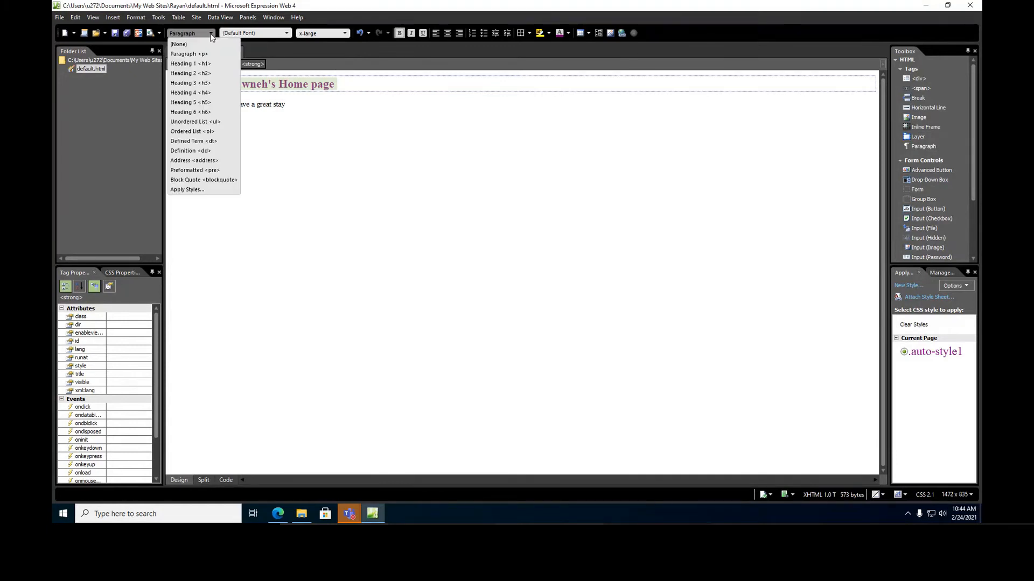
{"action": "left_click", "coordinate": [200, 65]}
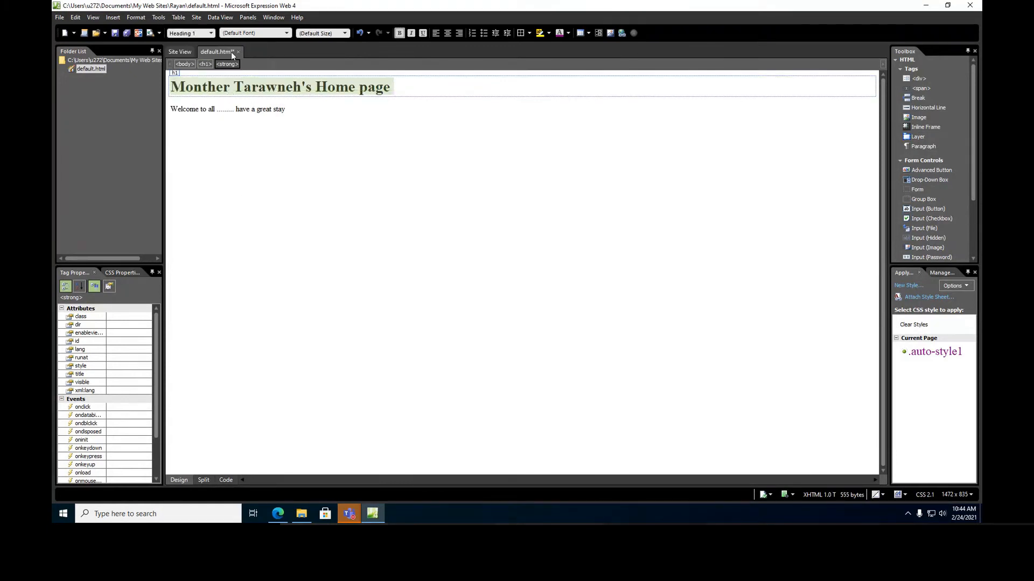
{"action": "left_click", "coordinate": [211, 33]}
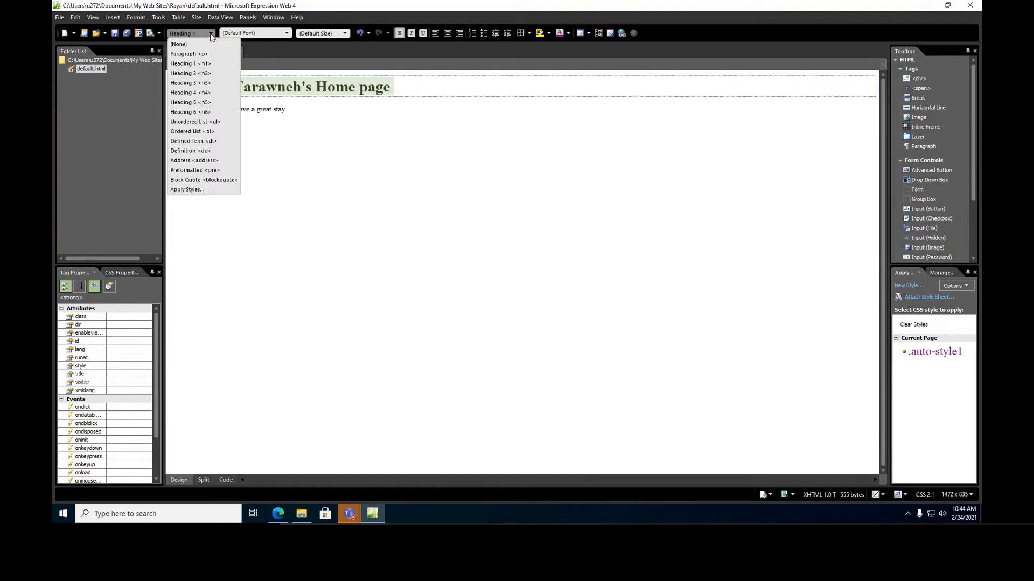
{"action": "left_click", "coordinate": [195, 74]}
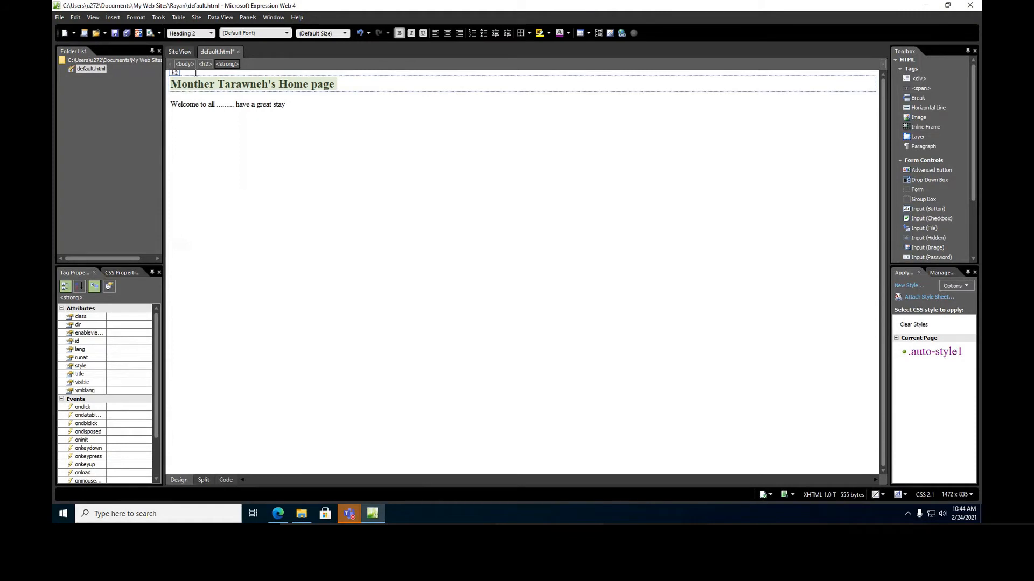
{"action": "left_click", "coordinate": [211, 33]}
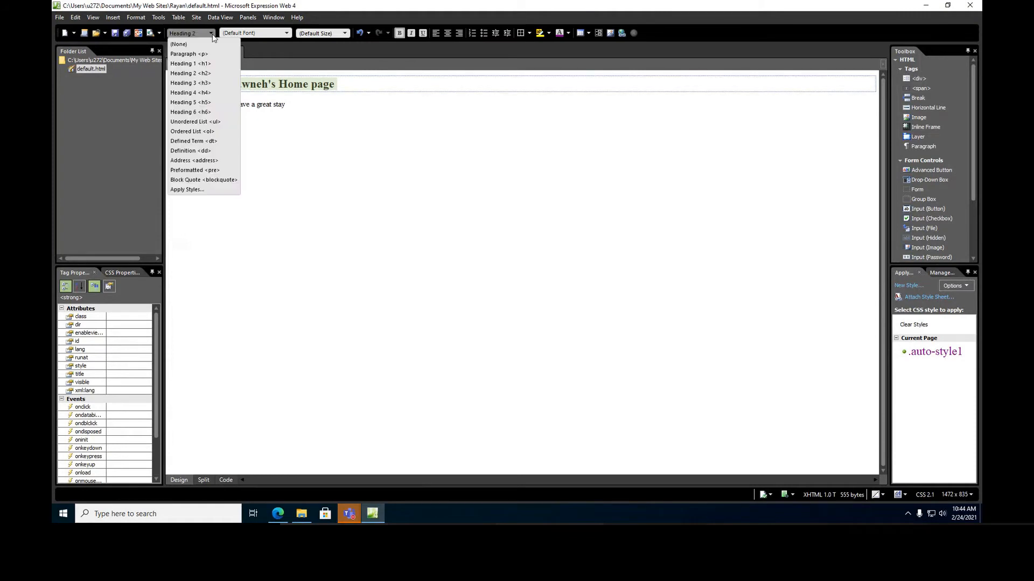
{"action": "left_click", "coordinate": [195, 83]}
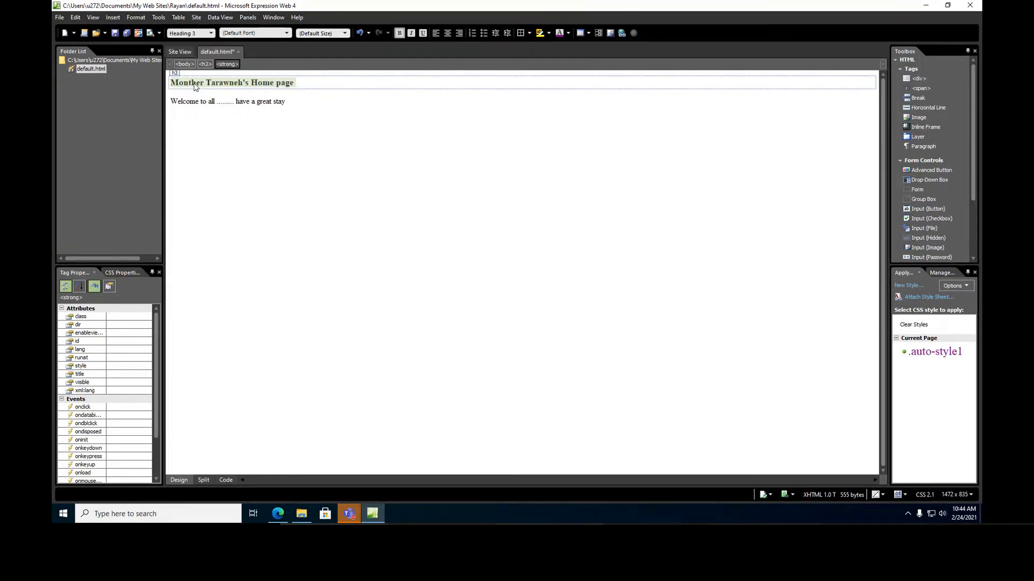
{"action": "left_click", "coordinate": [211, 33]}
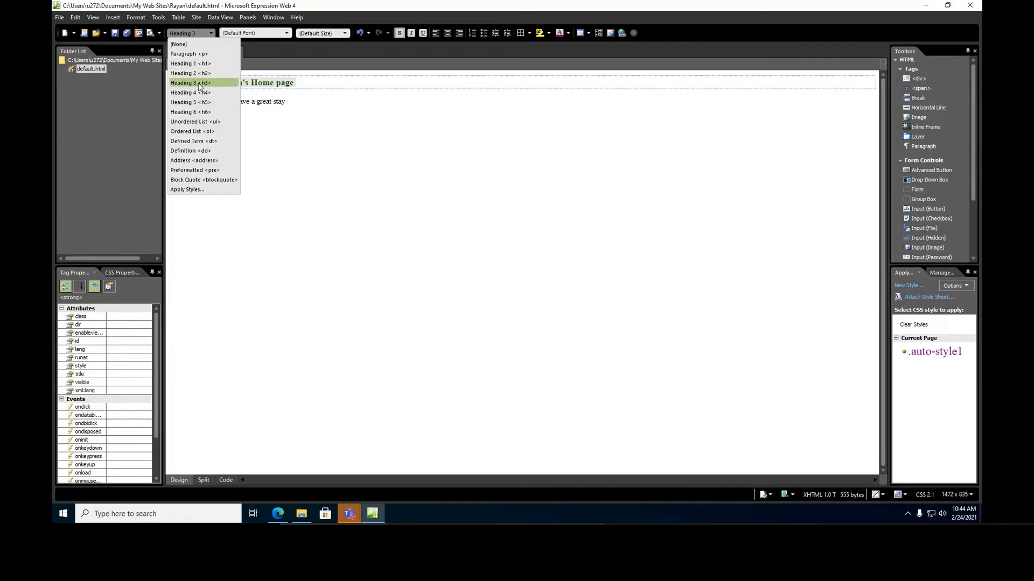
{"action": "left_click", "coordinate": [198, 112]}
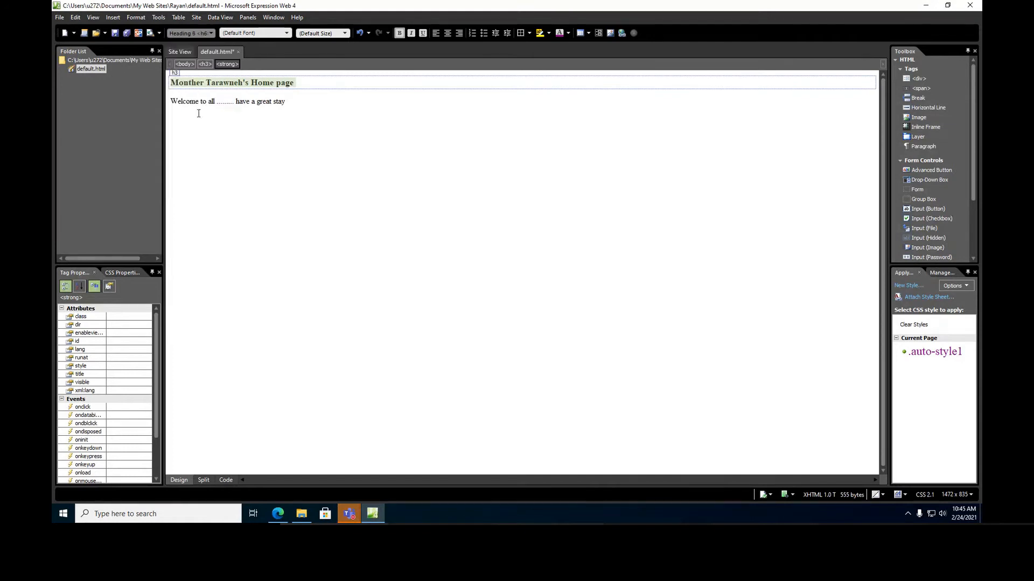
{"action": "left_click", "coordinate": [210, 34]}
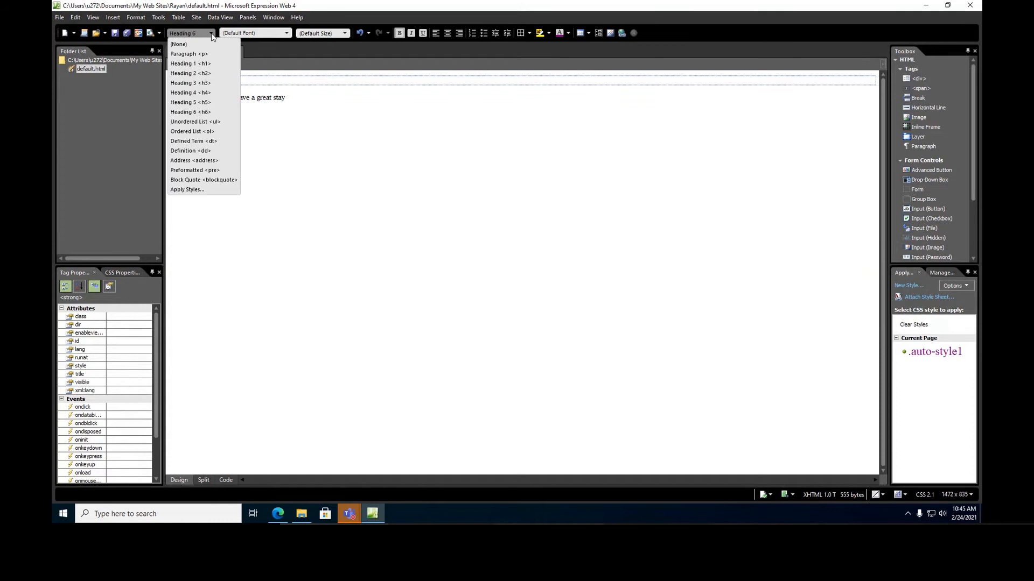
{"action": "left_click", "coordinate": [206, 64]}
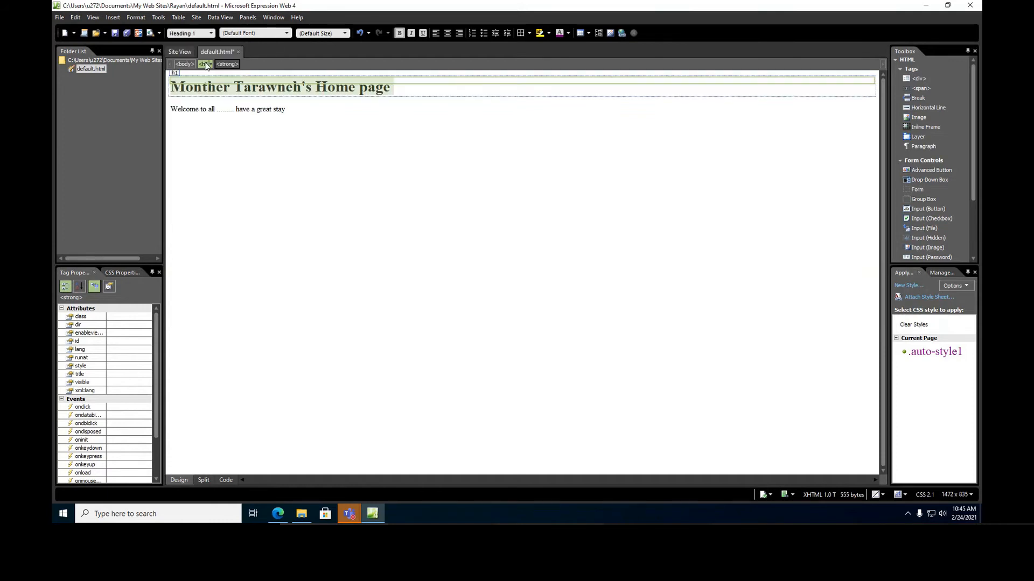
Check the font size list without changing the size, then bring up the font family list
{"action": "left_click", "coordinate": [346, 33]}
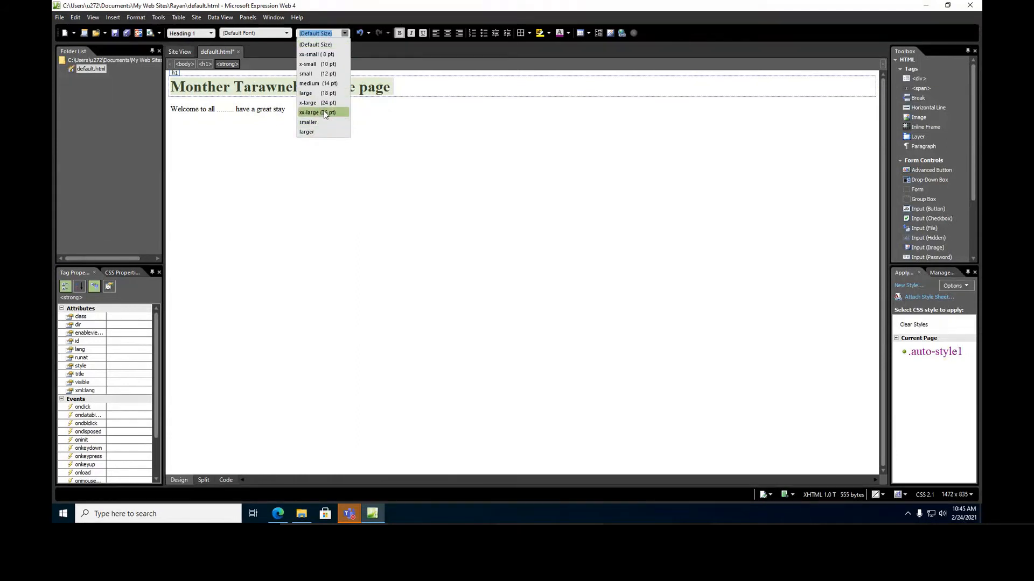
{"action": "left_click", "coordinate": [325, 169]}
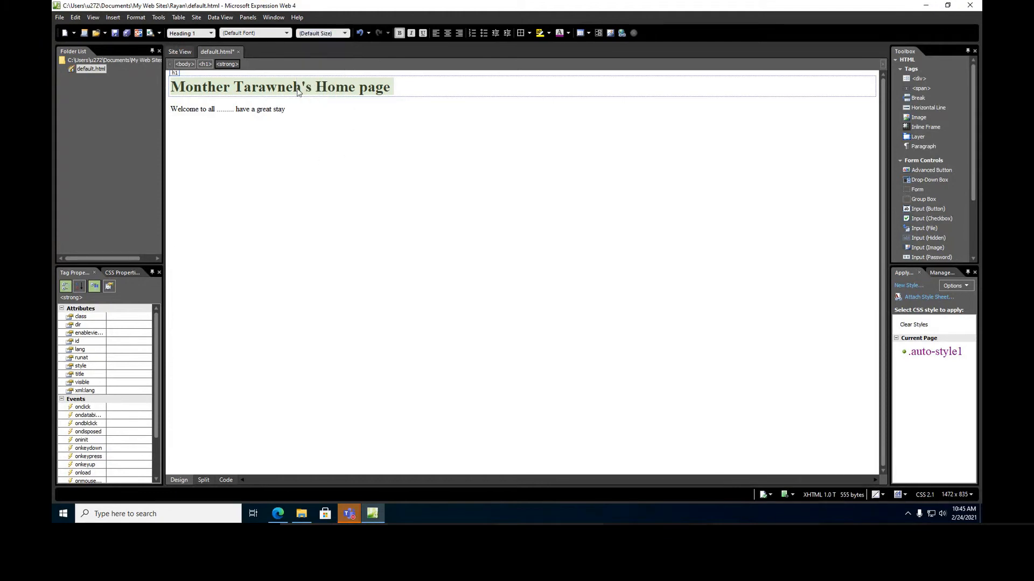
{"action": "left_click", "coordinate": [287, 33]}
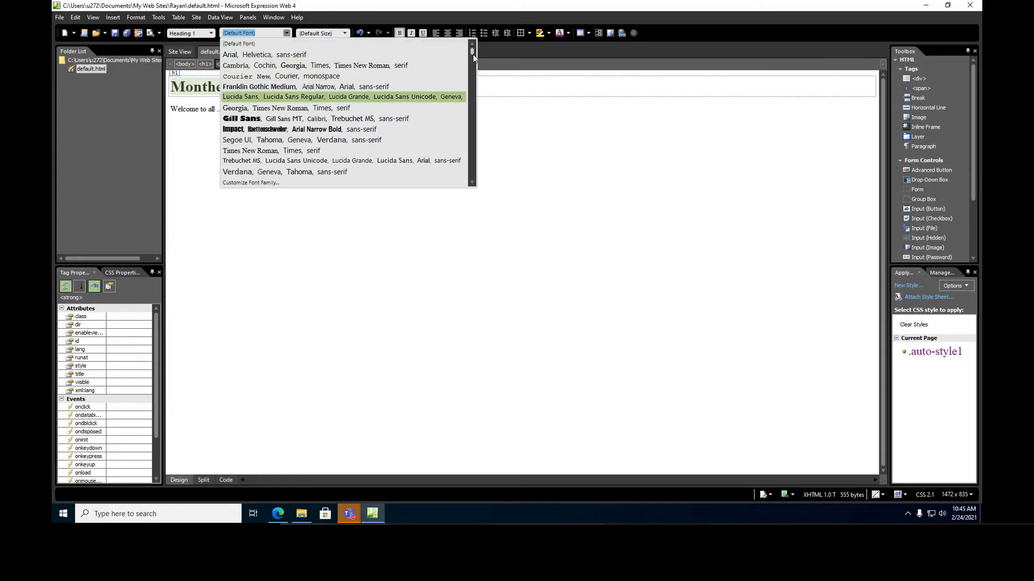
Set the title font to Bahnschrift SemiCondensed and centre it on the page
{"action": "left_click", "coordinate": [472, 183]}
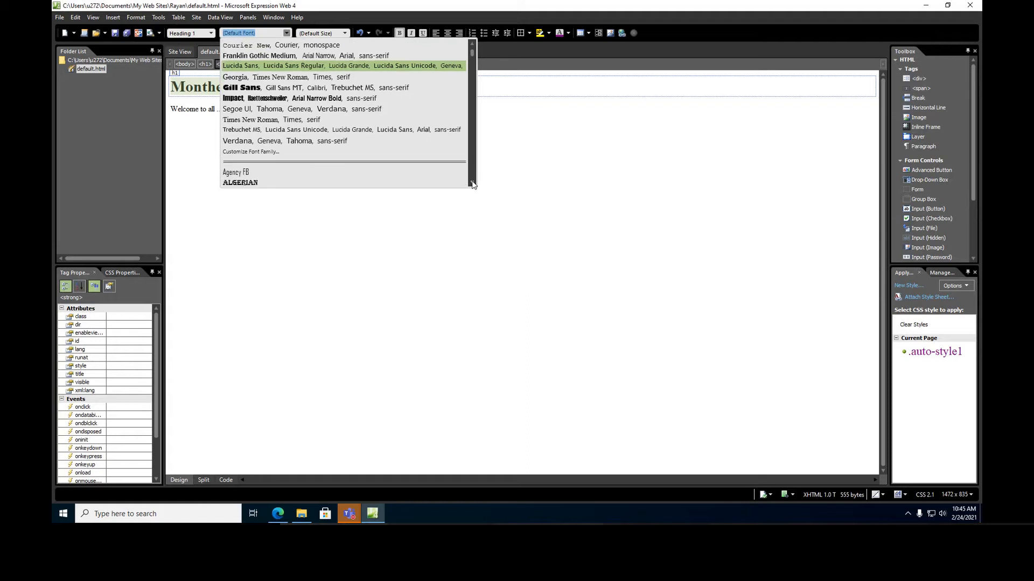
{"action": "left_click", "coordinate": [472, 183]}
{"action": "left_click", "coordinate": [473, 184]}
{"action": "left_click", "coordinate": [473, 184]}
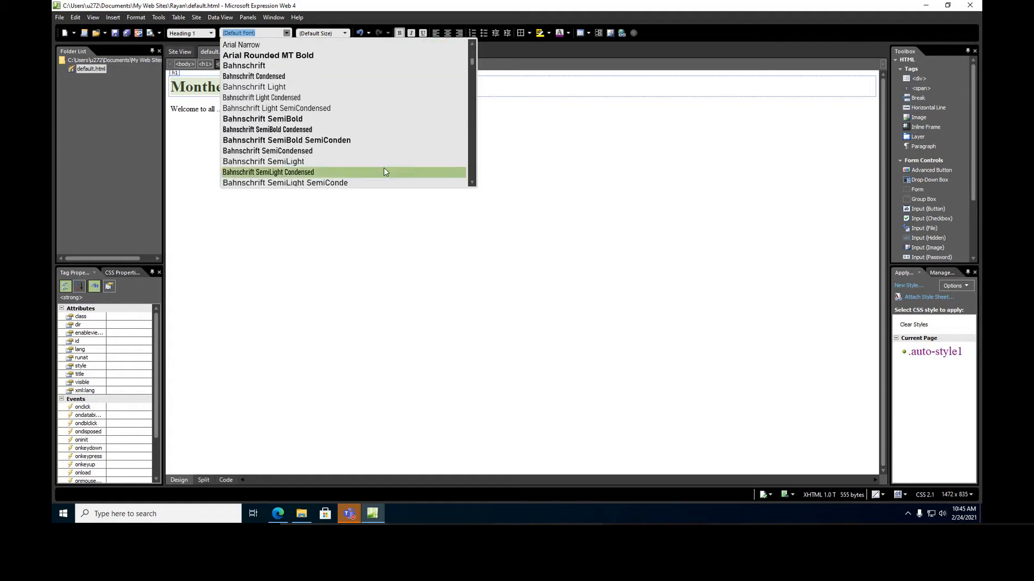
{"action": "left_click", "coordinate": [279, 152]}
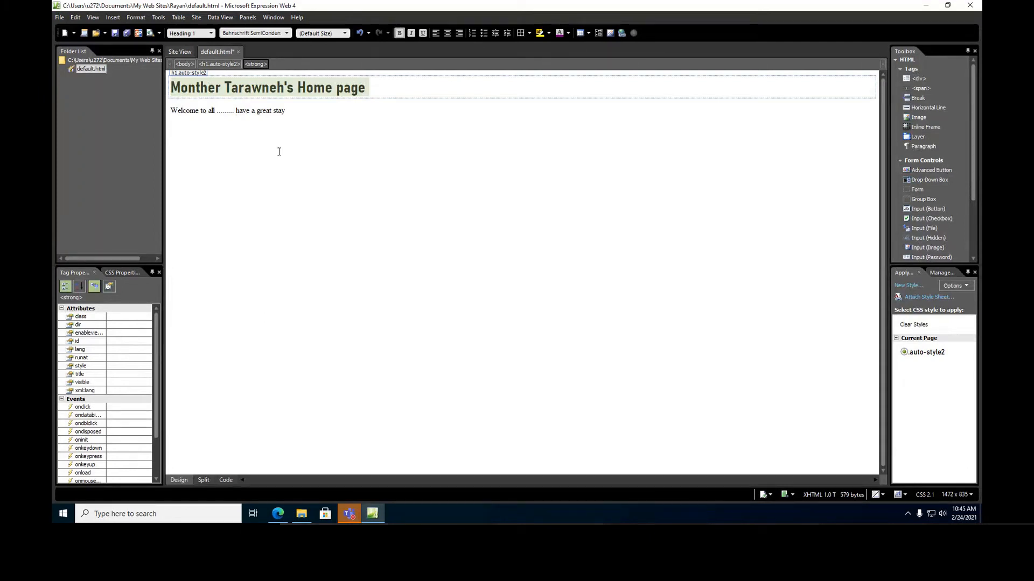
{"action": "left_click", "coordinate": [451, 34]}
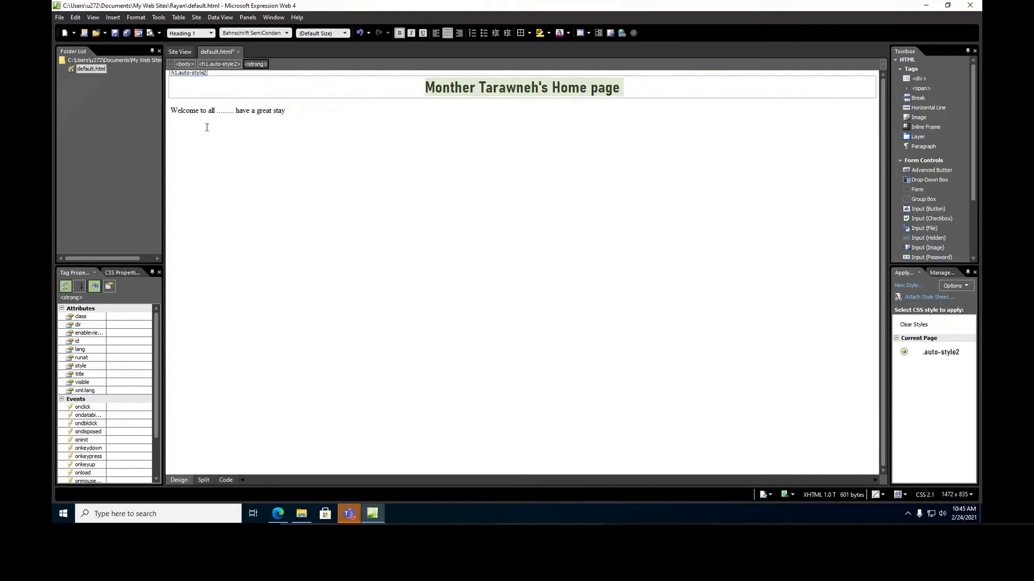
{"action": "left_click_drag", "start_coordinate": [171, 111], "coordinate": [295, 107]}
{"action": "left_click", "coordinate": [319, 187]}
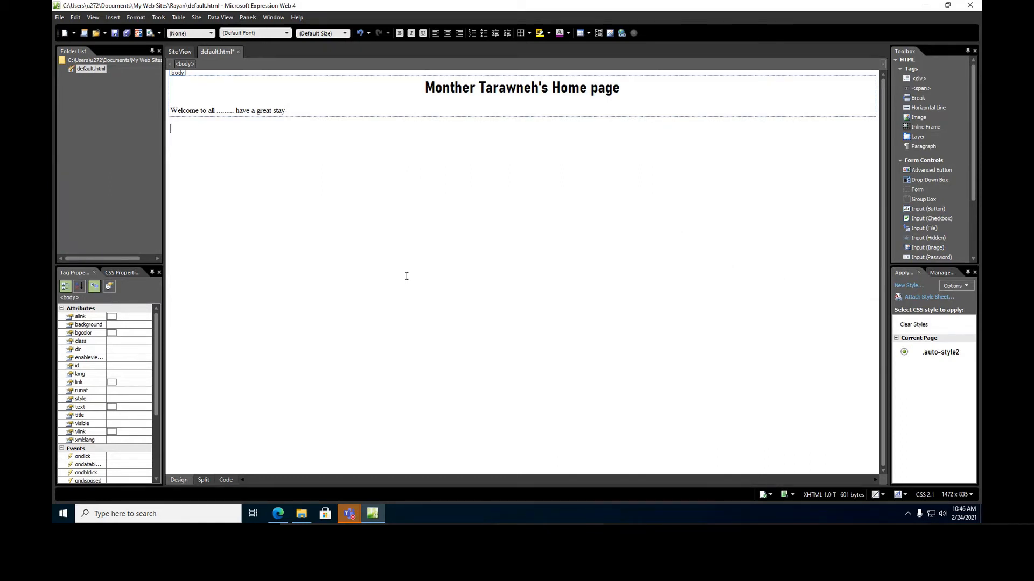
Save default.html and preview it in Windows Internet Explorer 9.11
{"action": "left_click", "coordinate": [158, 36]}
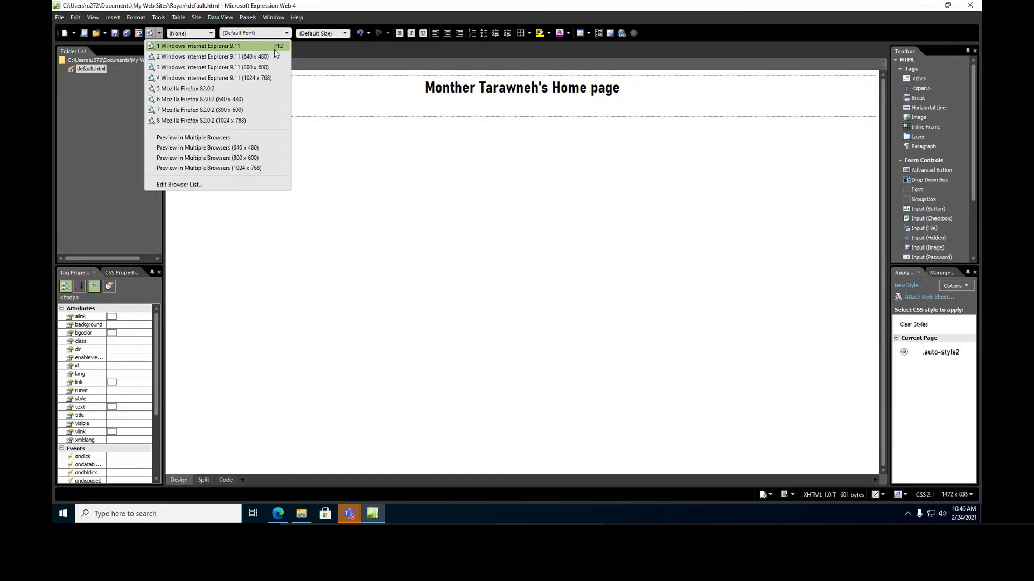
{"action": "left_click", "coordinate": [243, 48]}
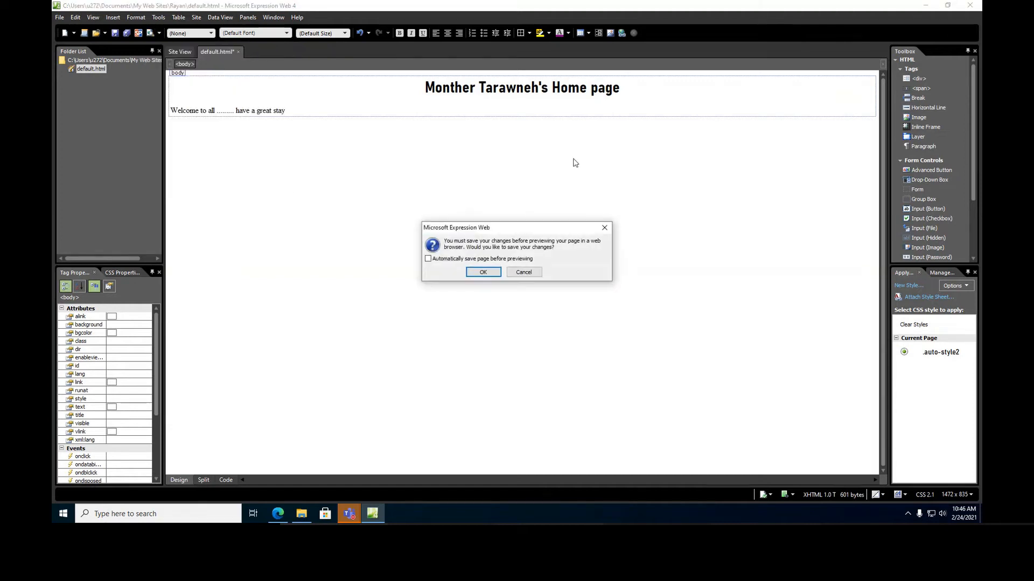
{"action": "left_click", "coordinate": [483, 273]}
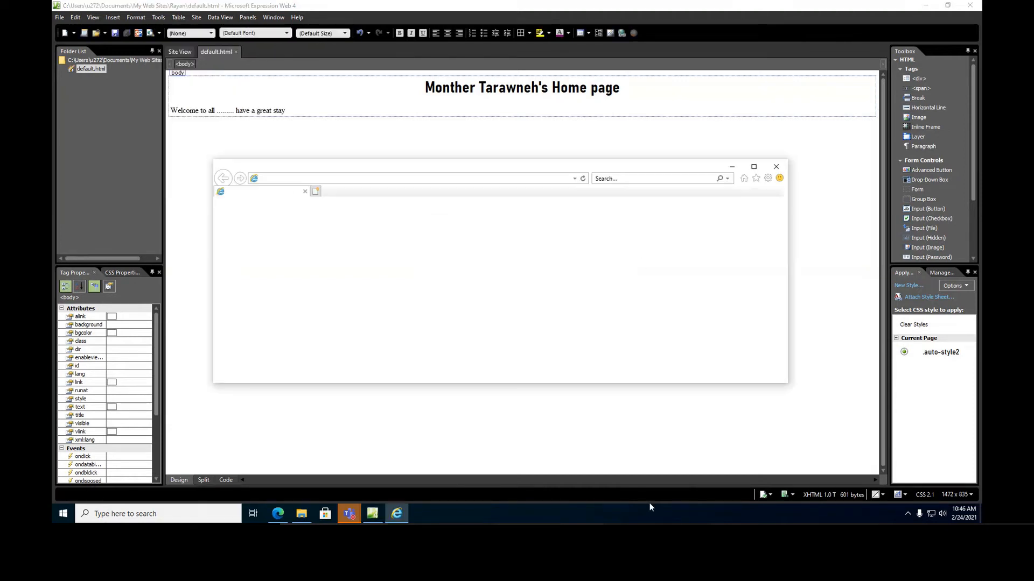
Maximise the IE preview, inspect the heading, welcome line and default.html address, then close it
{"action": "double_click", "coordinate": [580, 168]}
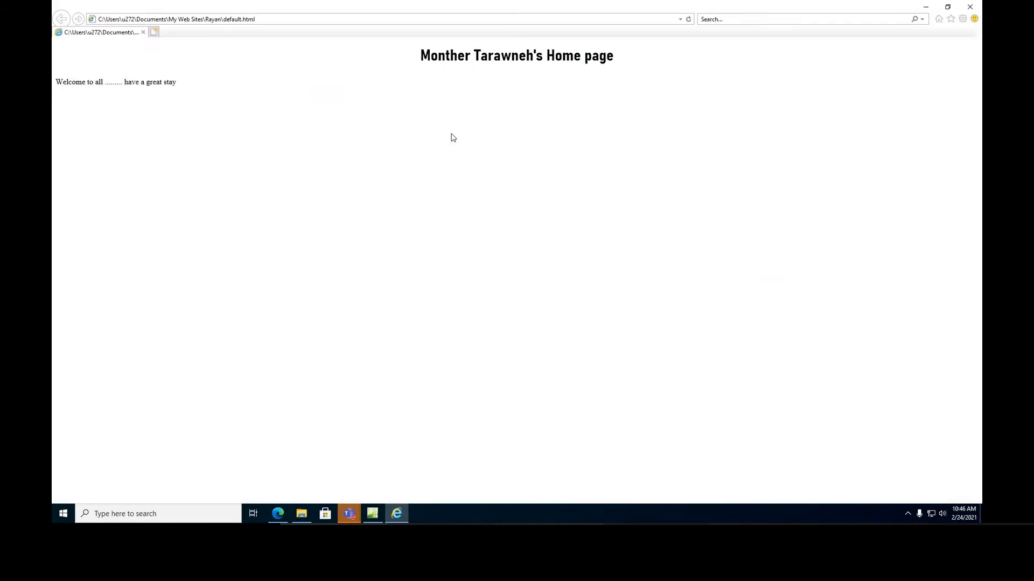
{"action": "left_click_drag", "start_coordinate": [421, 54], "coordinate": [637, 52]}
{"action": "left_click_drag", "start_coordinate": [56, 81], "coordinate": [204, 88]}
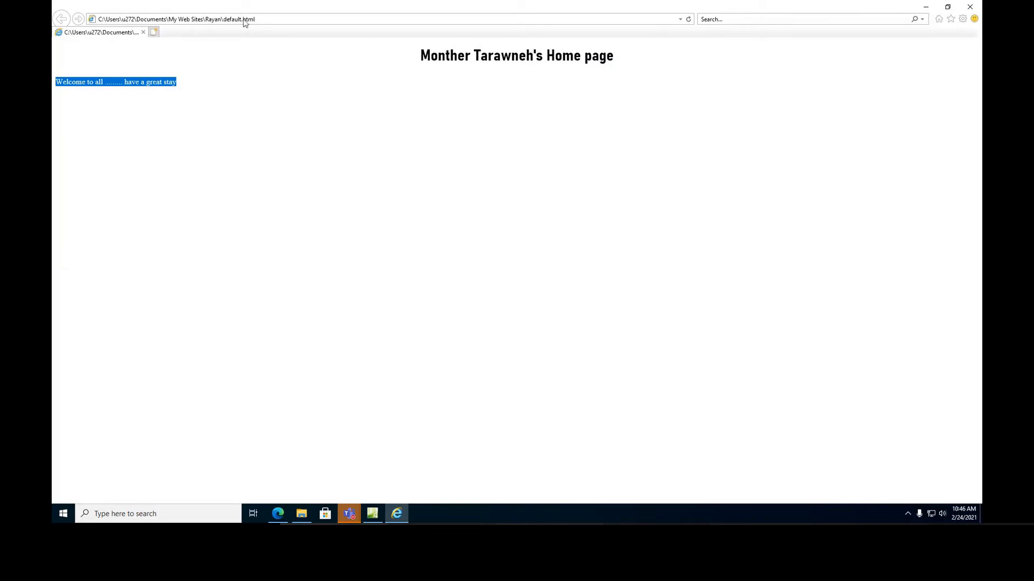
{"action": "left_click", "coordinate": [272, 20]}
{"action": "left_click", "coordinate": [260, 19]}
{"action": "double_click", "coordinate": [261, 20]}
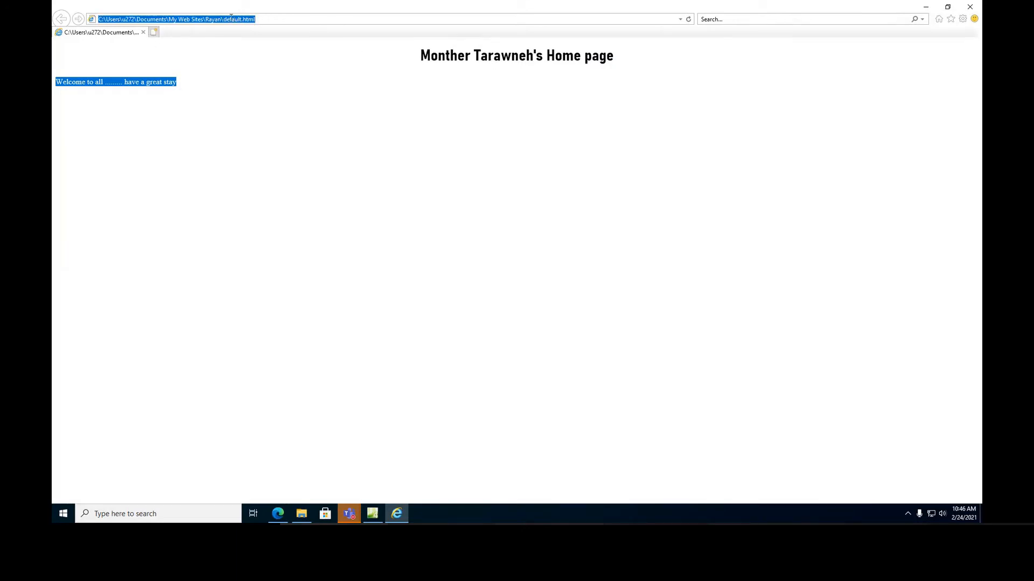
{"action": "left_click_drag", "start_coordinate": [225, 19], "coordinate": [261, 19]}
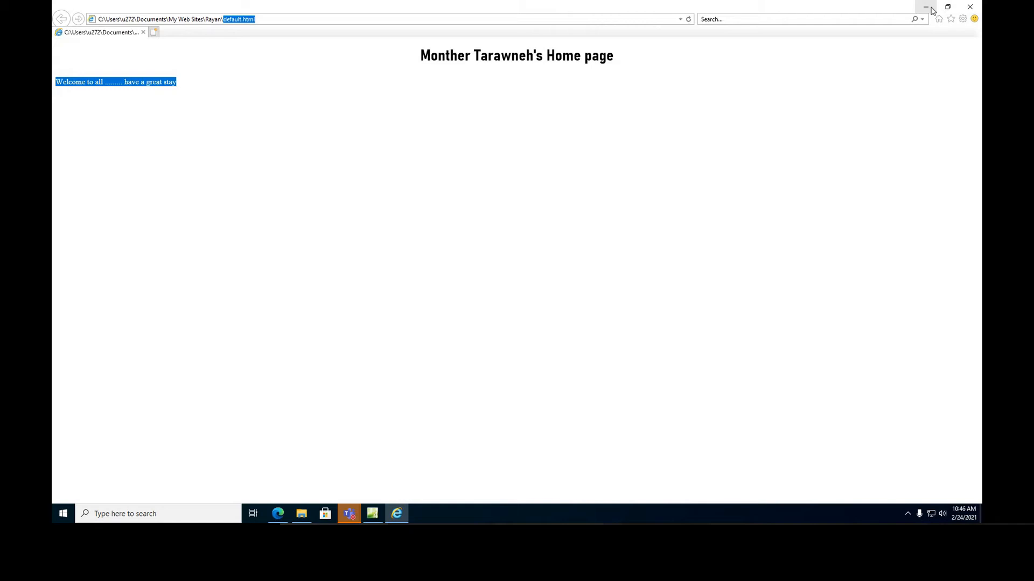
{"action": "left_click", "coordinate": [969, 8]}
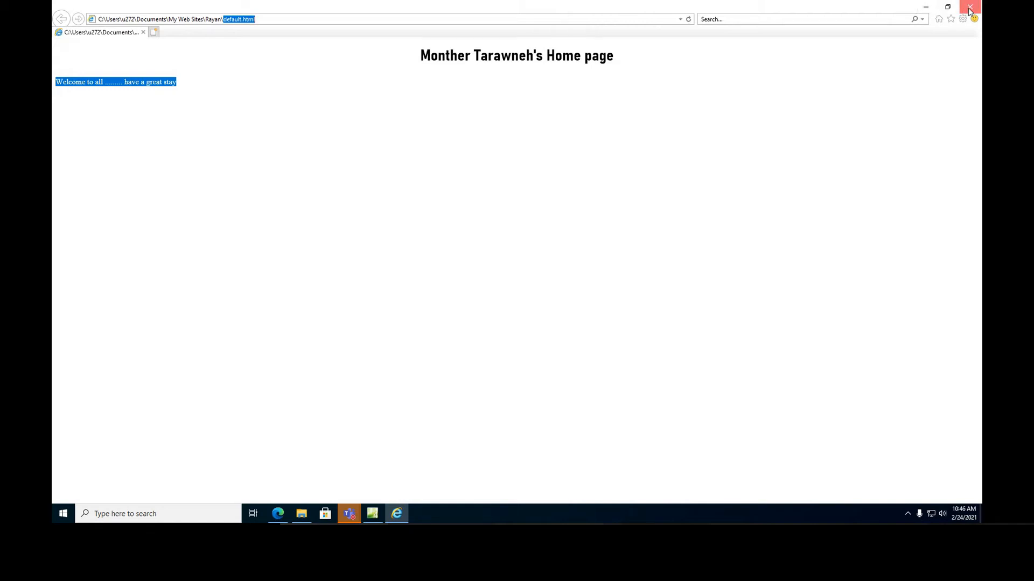
{"action": "left_click_drag", "start_coordinate": [290, 110], "coordinate": [173, 112]}
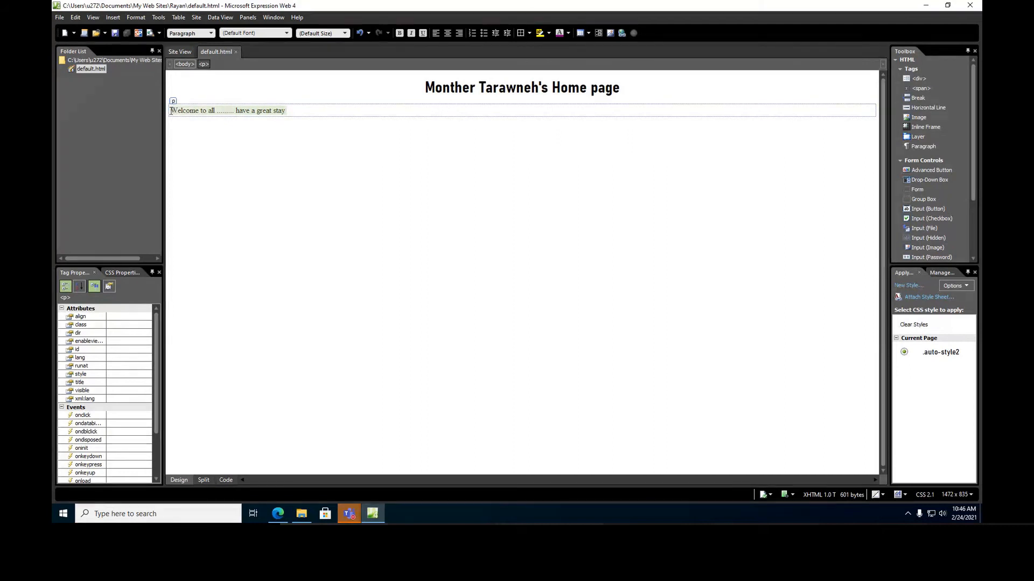
Centre the welcome paragraph under the title and save default.html
{"action": "left_click", "coordinate": [449, 34]}
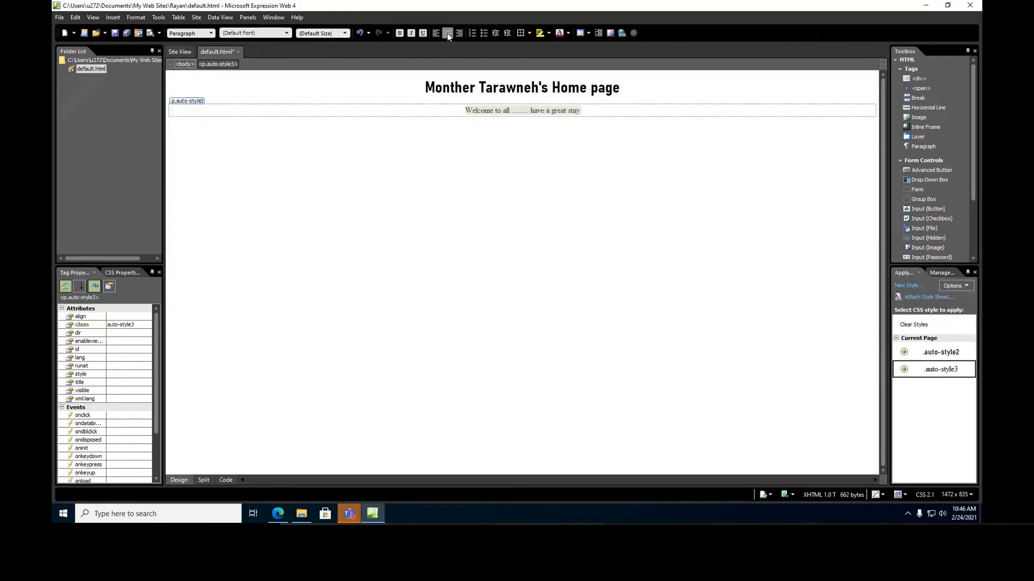
{"action": "left_click", "coordinate": [115, 34]}
{"action": "left_click", "coordinate": [60, 17]}
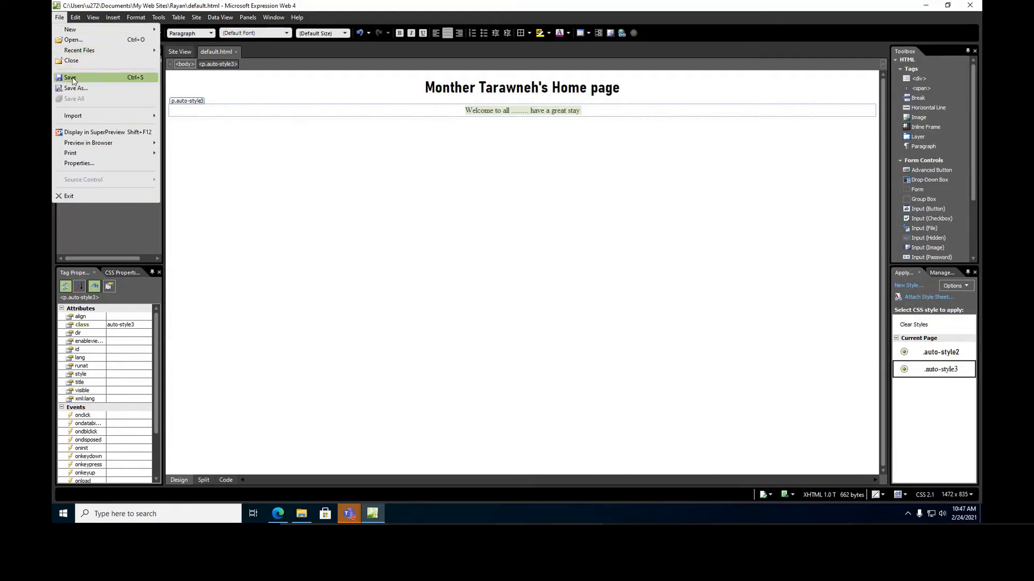
{"action": "left_click", "coordinate": [271, 170]}
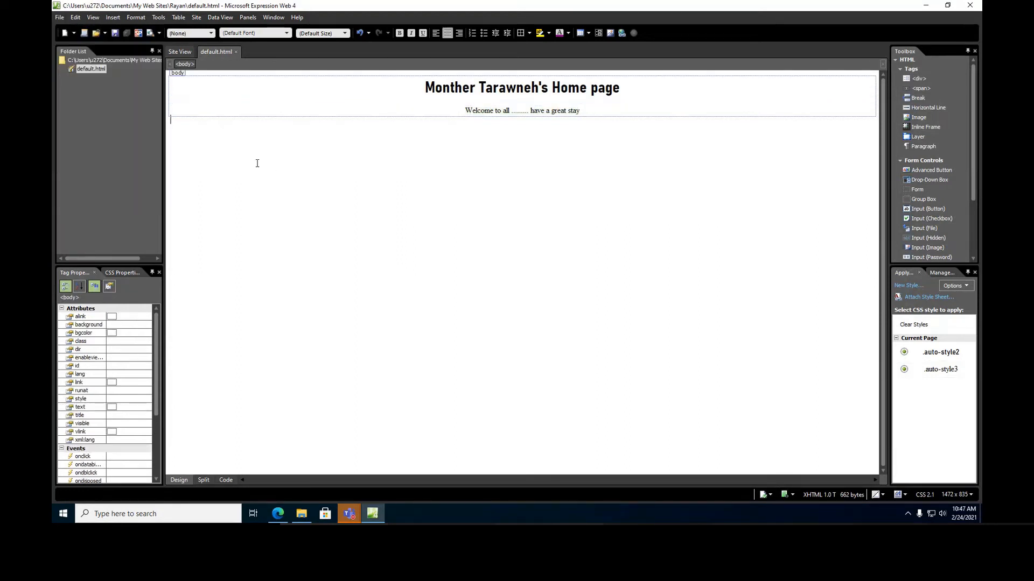
Preview default.html in Internet Explorer via File > Preview in Browser and select its text
{"action": "left_click", "coordinate": [159, 34]}
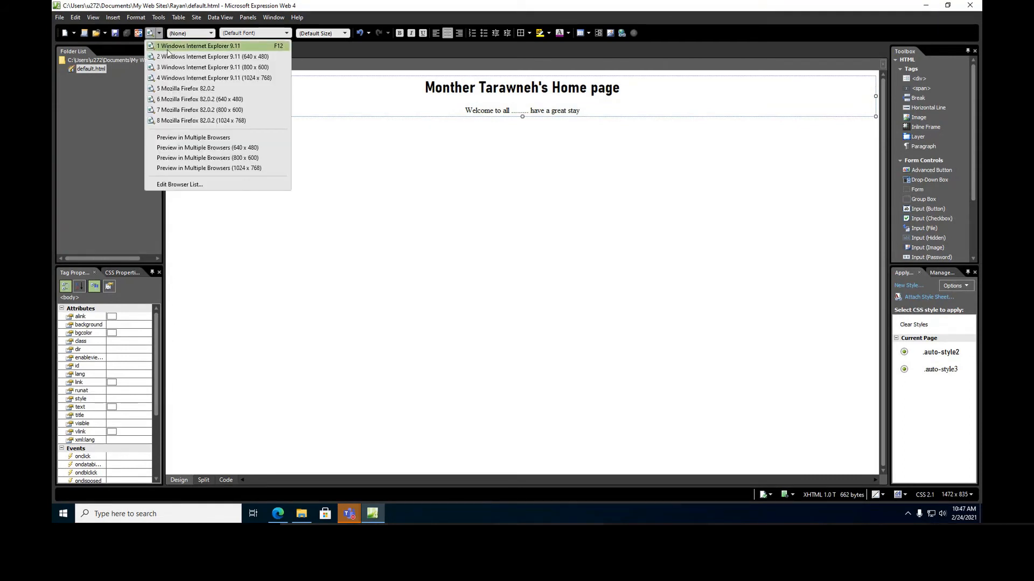
{"action": "left_click", "coordinate": [61, 18]}
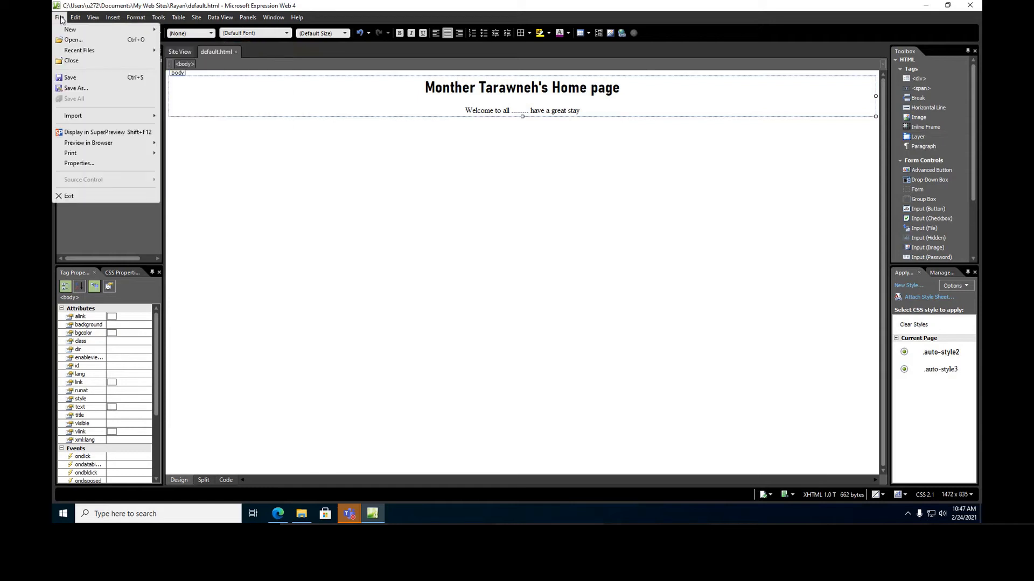
{"action": "mouse_move", "coordinate": [109, 147]}
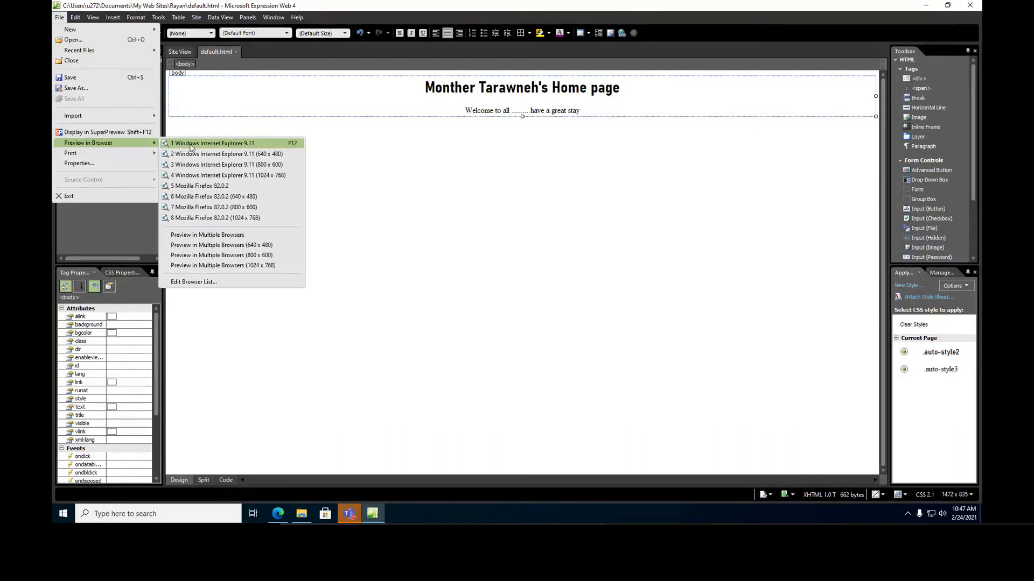
{"action": "left_click", "coordinate": [269, 149]}
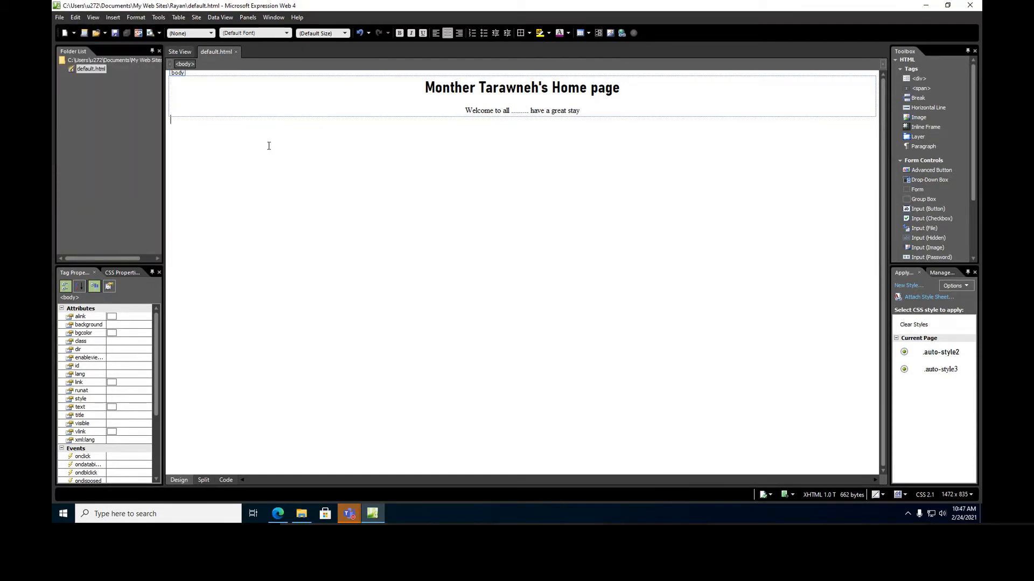
{"action": "left_click_drag", "start_coordinate": [420, 56], "coordinate": [612, 82]}
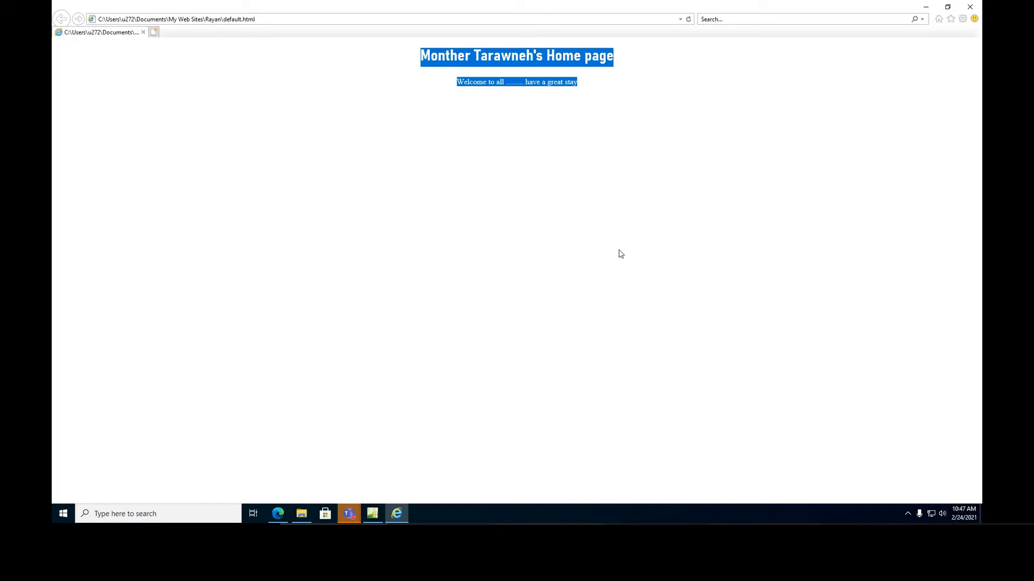
Snap Internet Explorer to the left and Expression Web beside it, widening the editor
{"action": "left_click", "coordinate": [951, 7]}
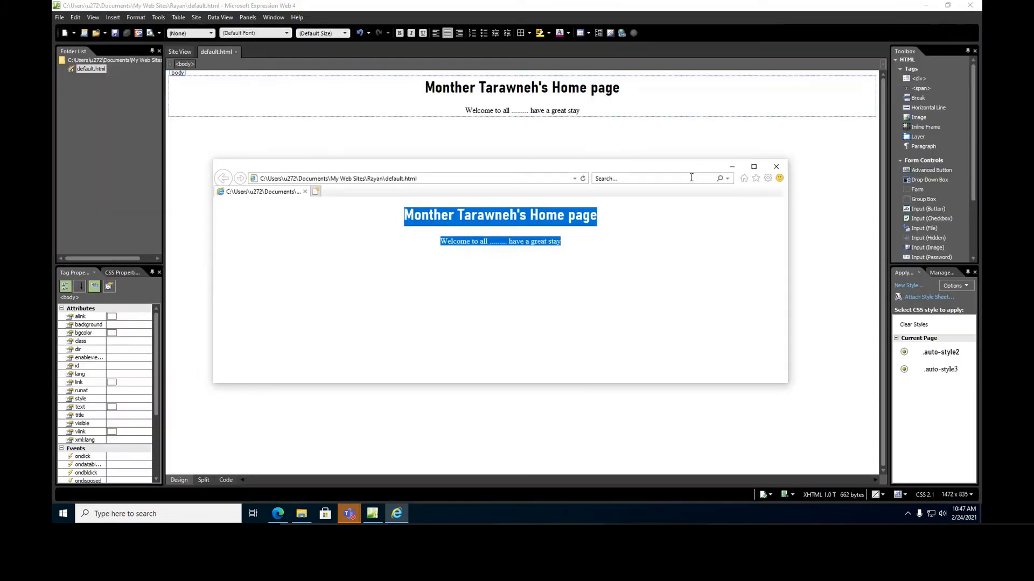
{"action": "left_click_drag", "start_coordinate": [684, 171], "coordinate": [54, 88]}
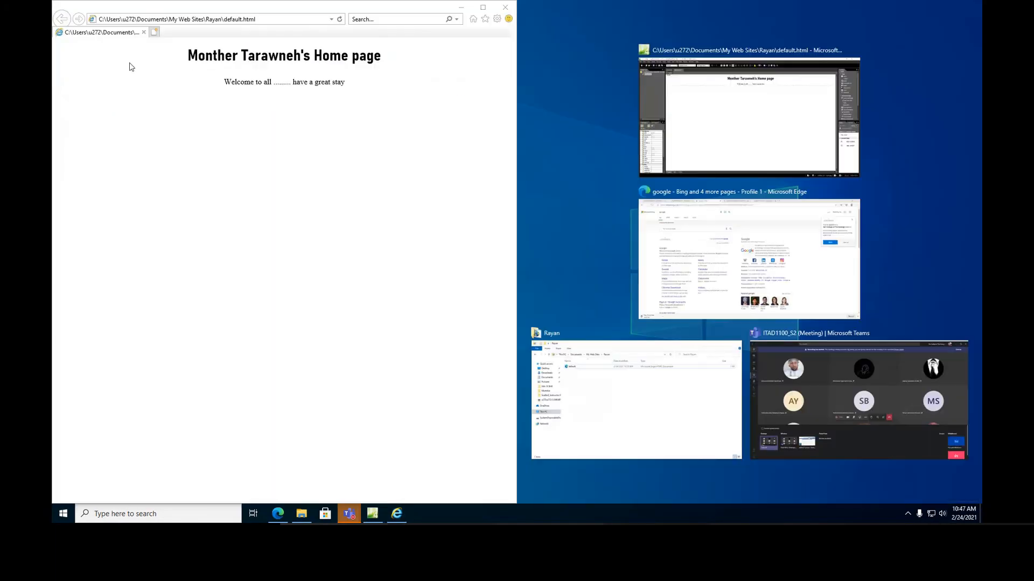
{"action": "left_click", "coordinate": [766, 156]}
{"action": "left_click_drag", "start_coordinate": [516, 170], "coordinate": [338, 159]}
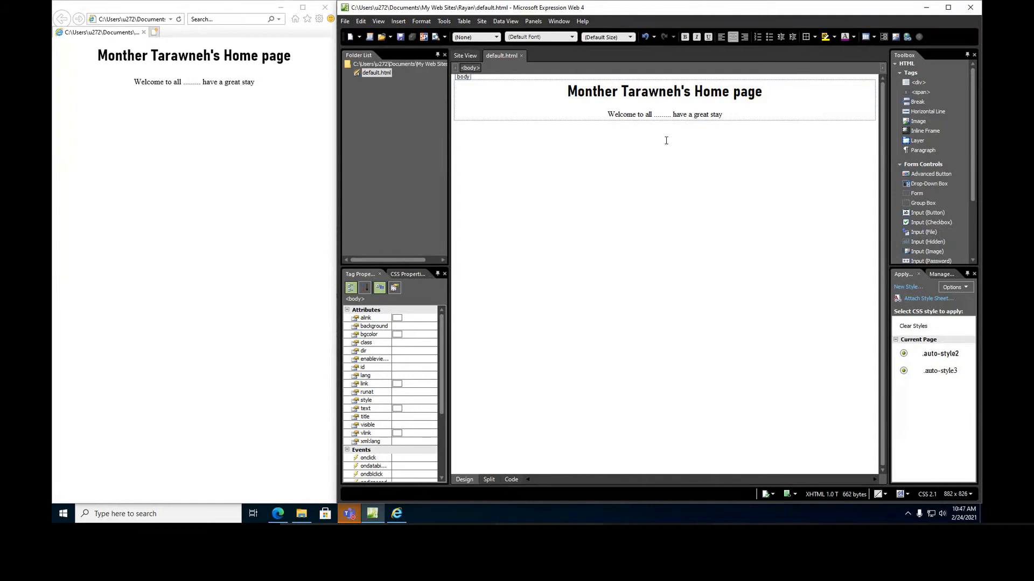
Switch to Code then Split view and select heading and welcome text to compare code and design
{"action": "left_click", "coordinate": [511, 480]}
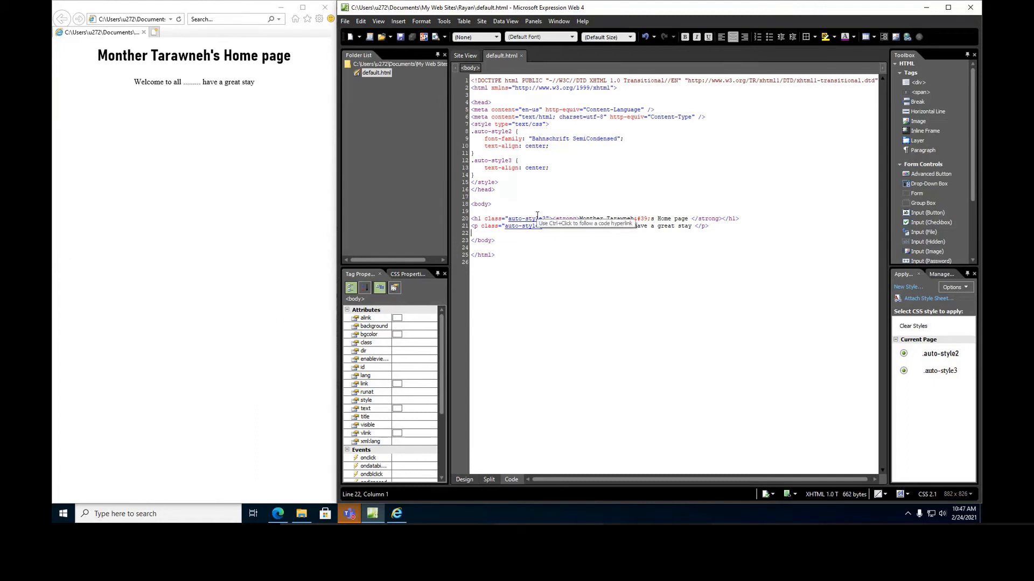
{"action": "left_click", "coordinate": [490, 480]}
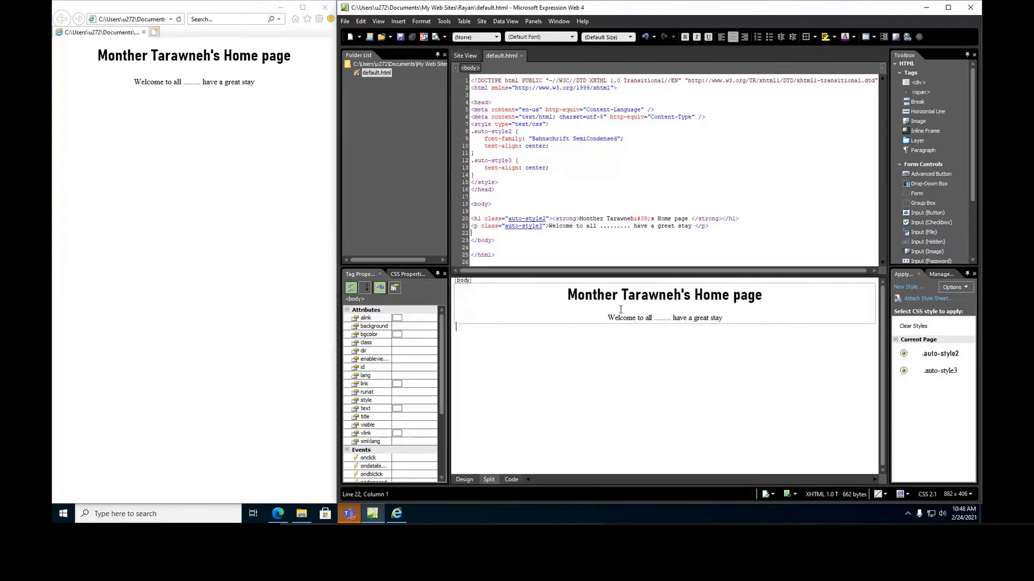
{"action": "left_click_drag", "start_coordinate": [568, 295], "coordinate": [765, 297]}
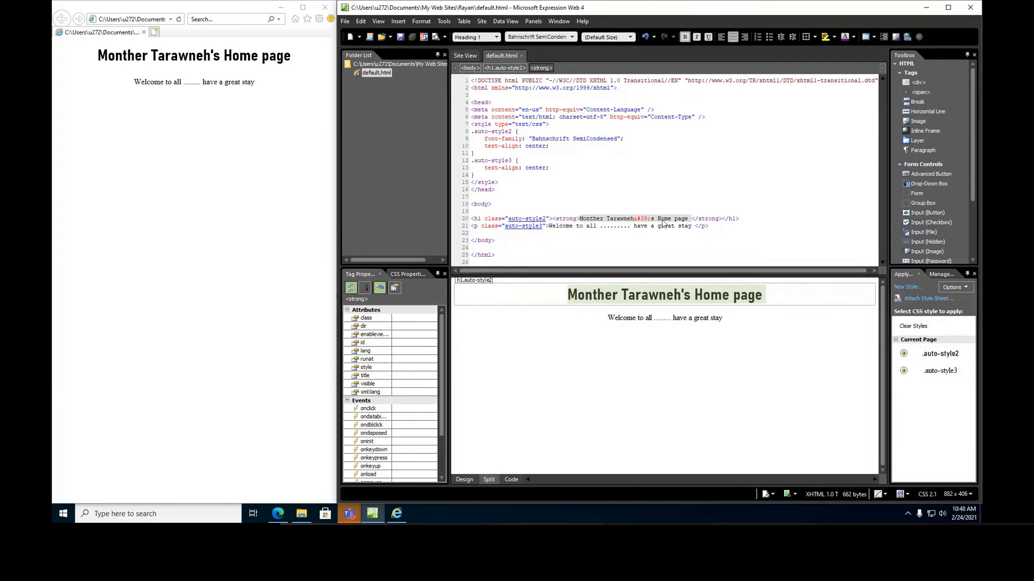
{"action": "left_click_drag", "start_coordinate": [614, 319], "coordinate": [637, 320]}
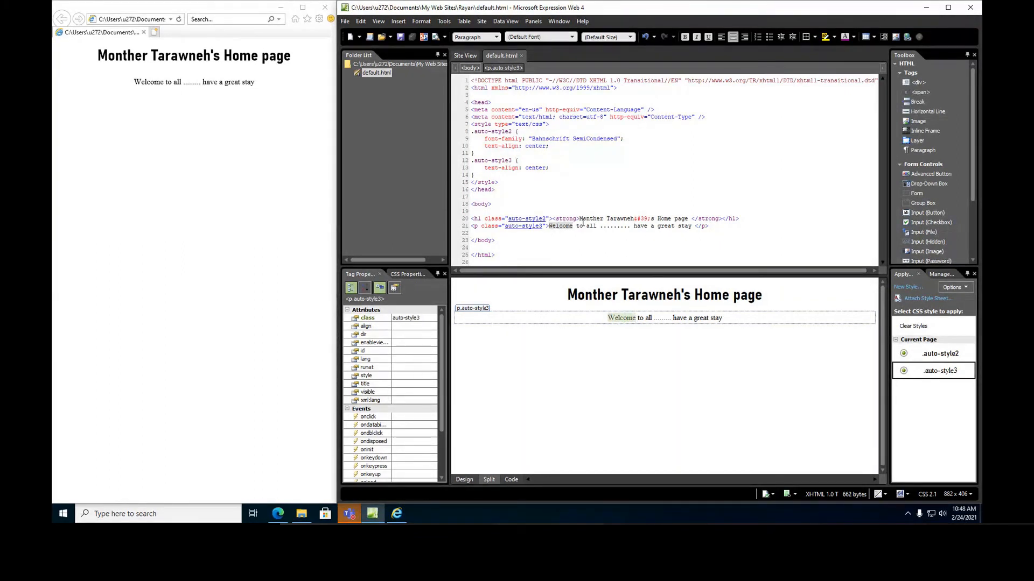
{"action": "left_click_drag", "start_coordinate": [634, 227], "coordinate": [694, 227]}
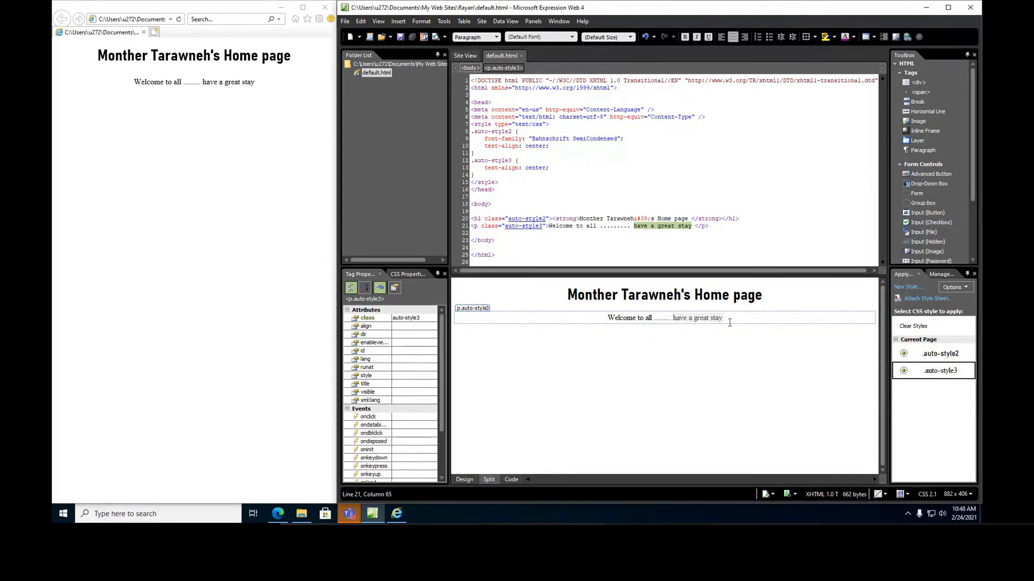
Switch default.html back to Design view, then open and cancel the Save As dialog
{"action": "left_click", "coordinate": [463, 480]}
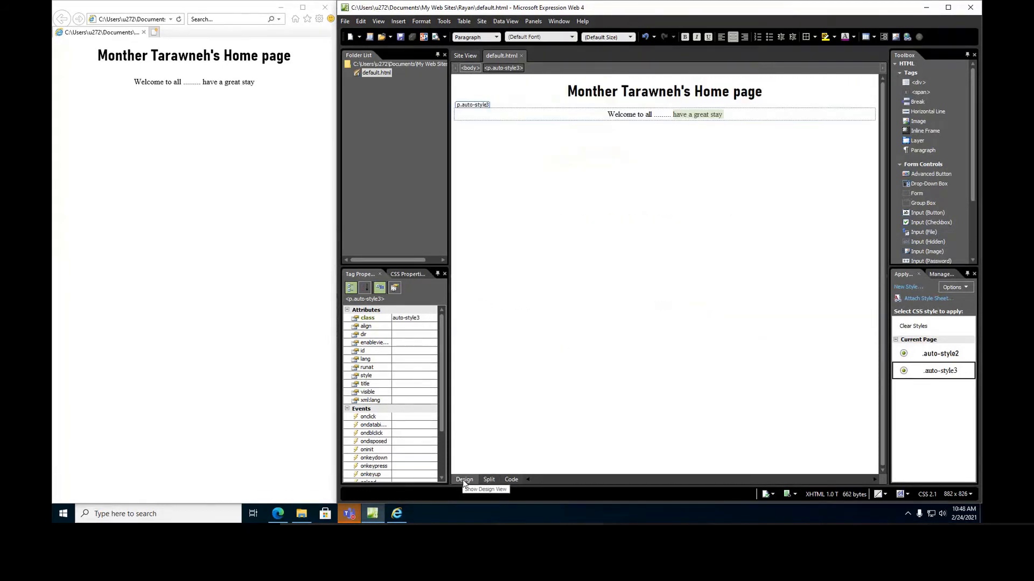
{"action": "left_click", "coordinate": [671, 152]}
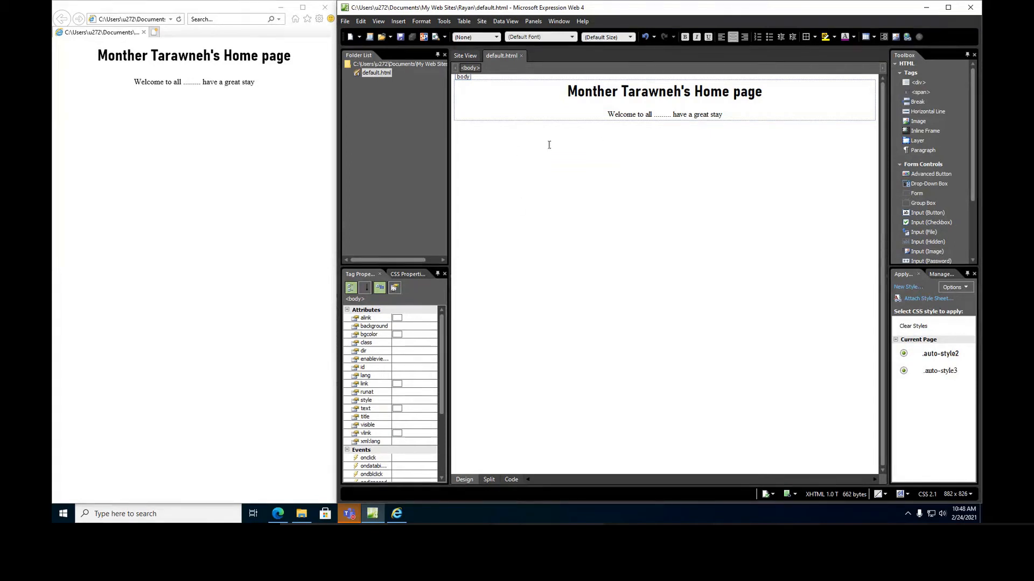
{"action": "left_click", "coordinate": [345, 21]}
{"action": "left_click", "coordinate": [357, 92]}
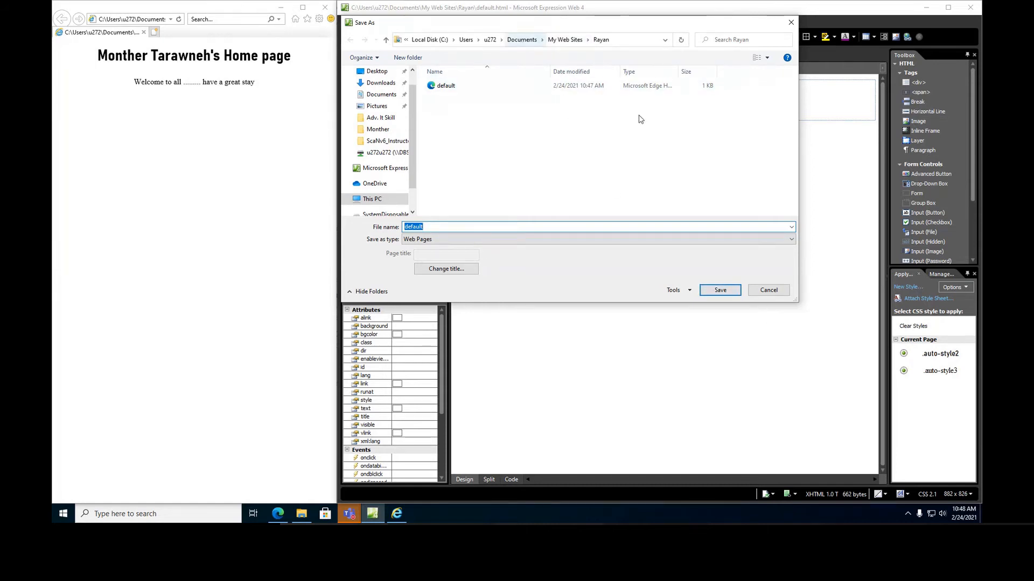
{"action": "left_click", "coordinate": [768, 291]}
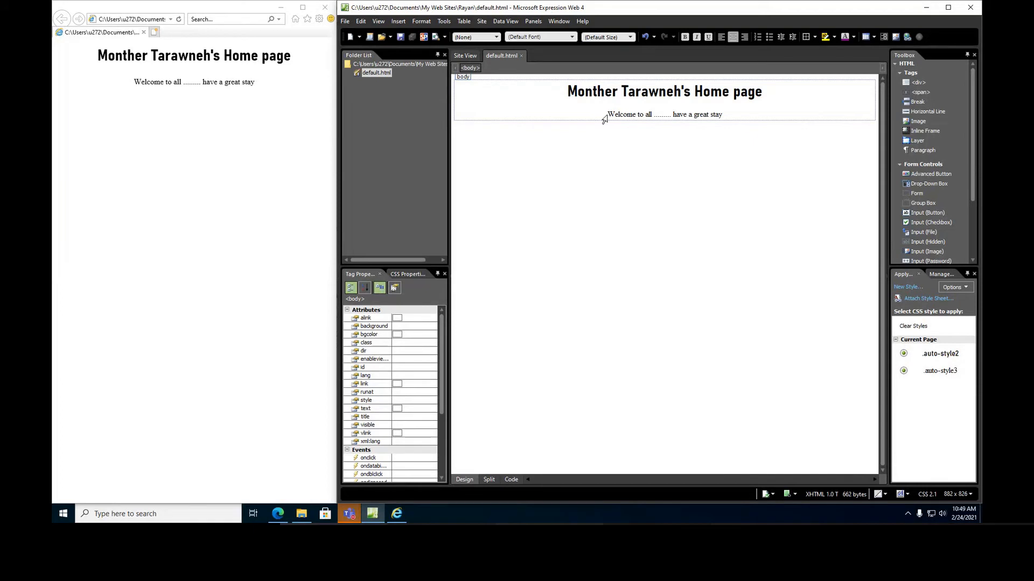
Color the words 'Welcome to all' blue with Font Color, creating the auto-style4 style
{"action": "left_click_drag", "start_coordinate": [606, 115], "coordinate": [654, 115]}
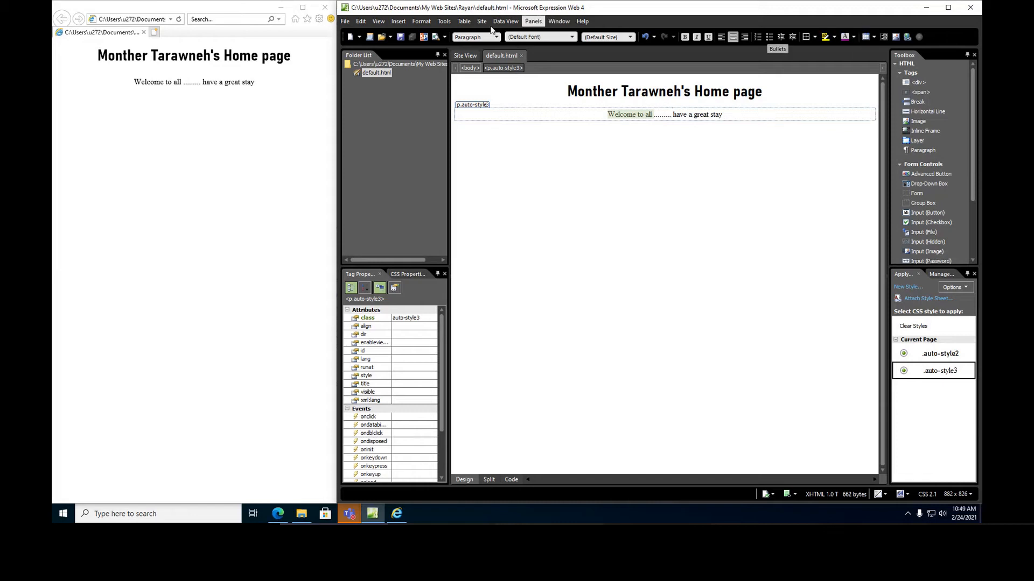
{"action": "left_click", "coordinate": [415, 22]}
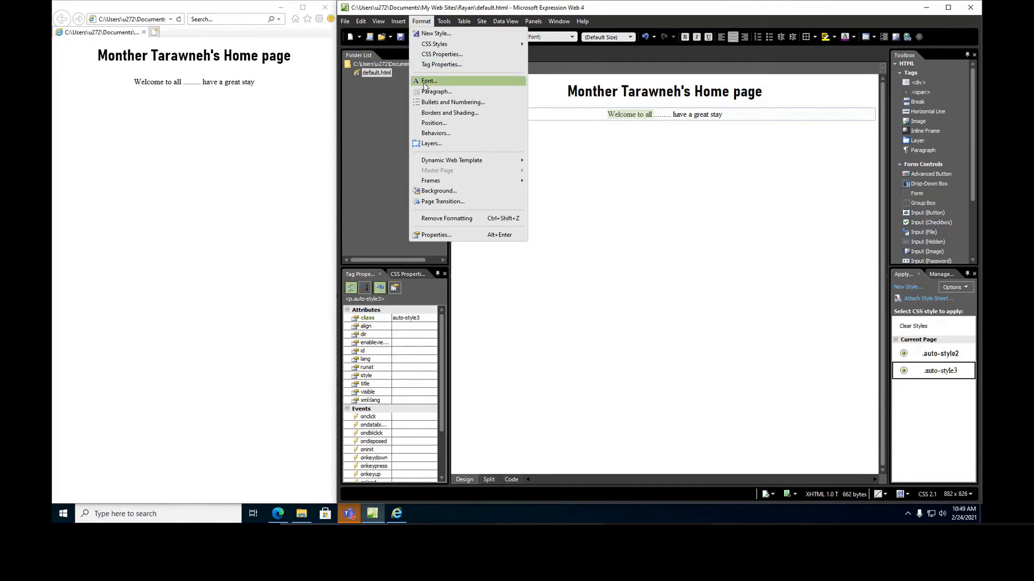
{"action": "left_click", "coordinate": [854, 37]}
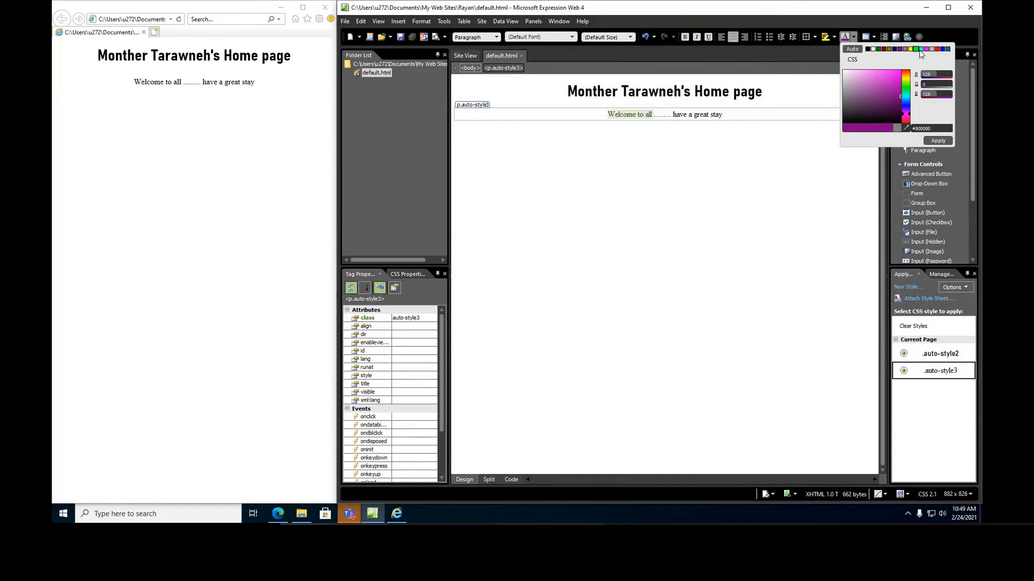
{"action": "mouse_move", "coordinate": [888, 96]}
{"action": "left_mouse_down"}
{"action": "mouse_move", "coordinate": [864, 103]}
{"action": "mouse_move", "coordinate": [866, 88]}
{"action": "mouse_move", "coordinate": [855, 112]}
{"action": "mouse_move", "coordinate": [861, 83]}
{"action": "mouse_move", "coordinate": [883, 102]}
{"action": "mouse_move", "coordinate": [865, 109]}
{"action": "mouse_move", "coordinate": [890, 84]}
{"action": "mouse_move", "coordinate": [900, 104]}
{"action": "left_mouse_up"}
{"action": "left_click", "coordinate": [906, 108]}
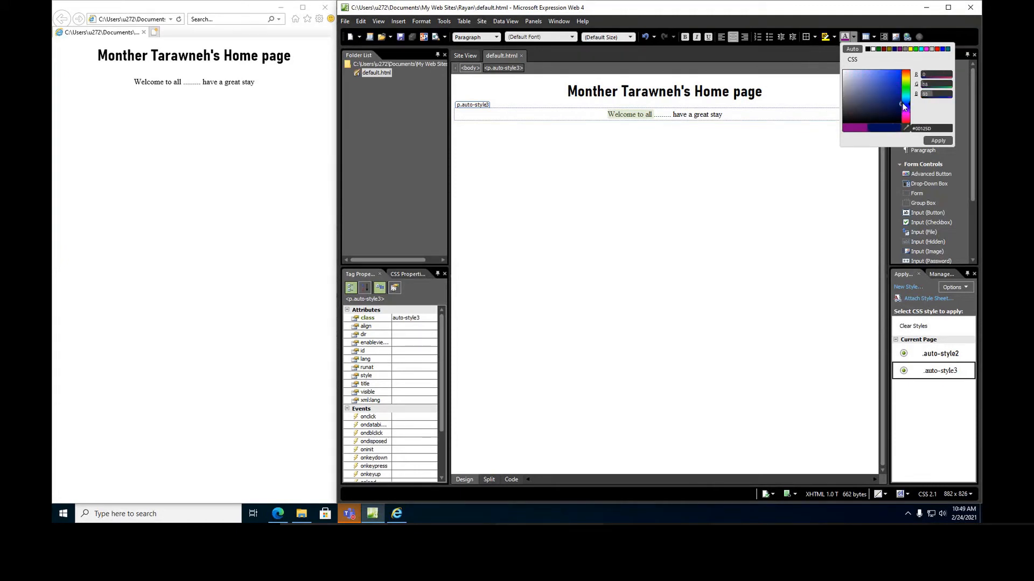
{"action": "left_click_drag", "start_coordinate": [888, 100], "coordinate": [891, 92]}
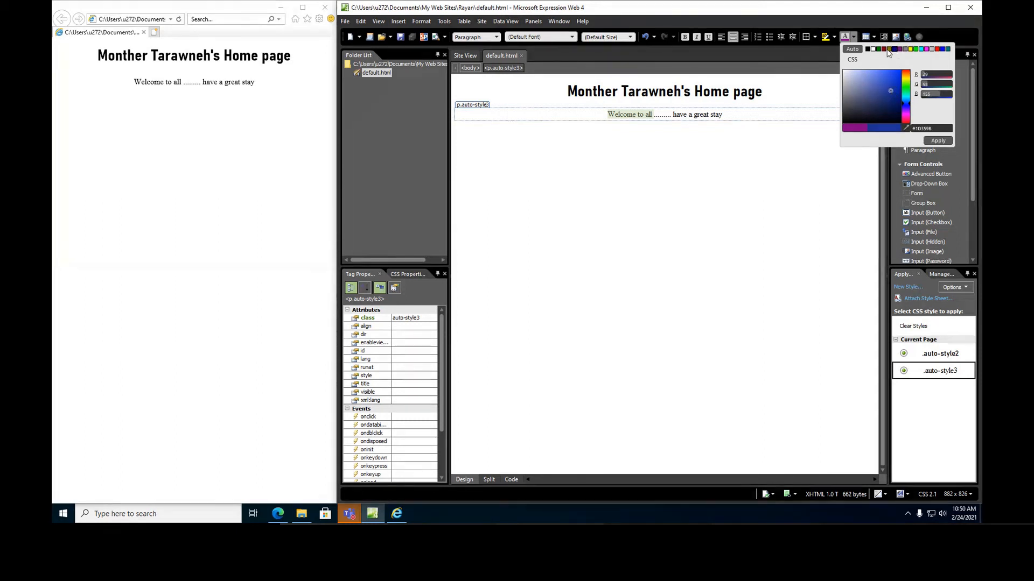
{"action": "left_click", "coordinate": [943, 49]}
{"action": "left_click_drag", "start_coordinate": [891, 95], "coordinate": [900, 76]}
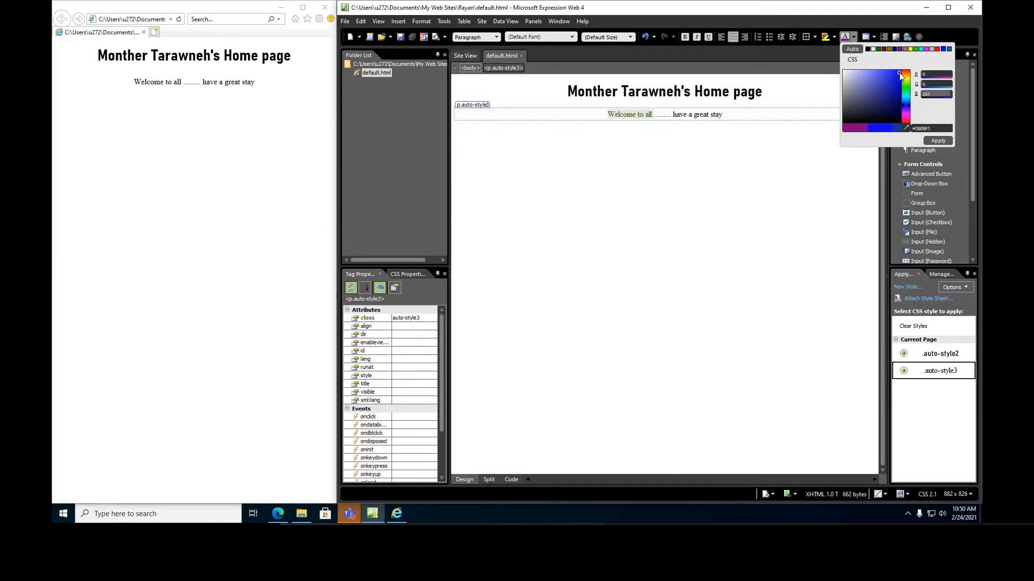
{"action": "left_click", "coordinate": [930, 141]}
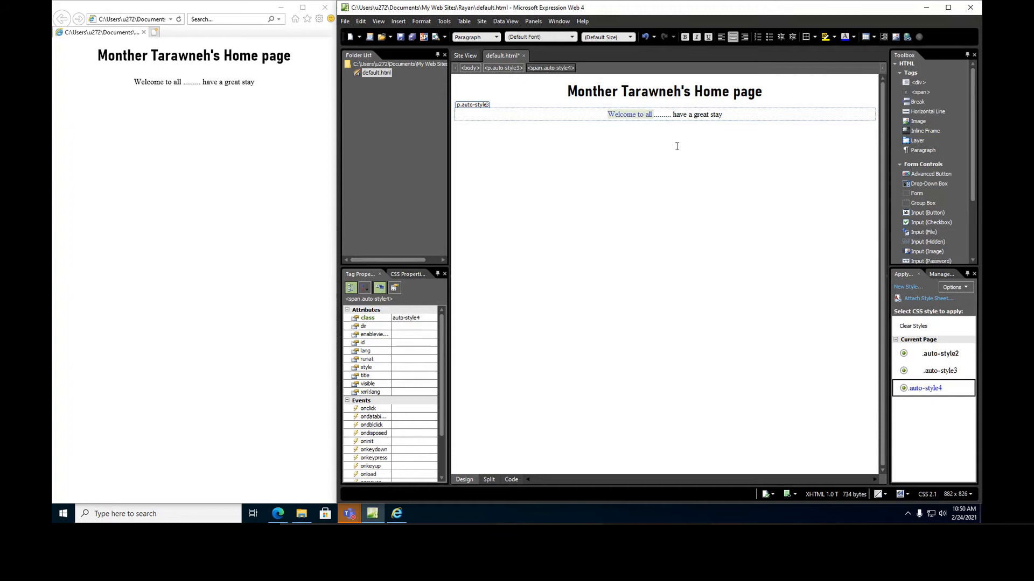
Deselect the welcome text and check the style applied to the blue words
{"action": "left_click", "coordinate": [634, 128]}
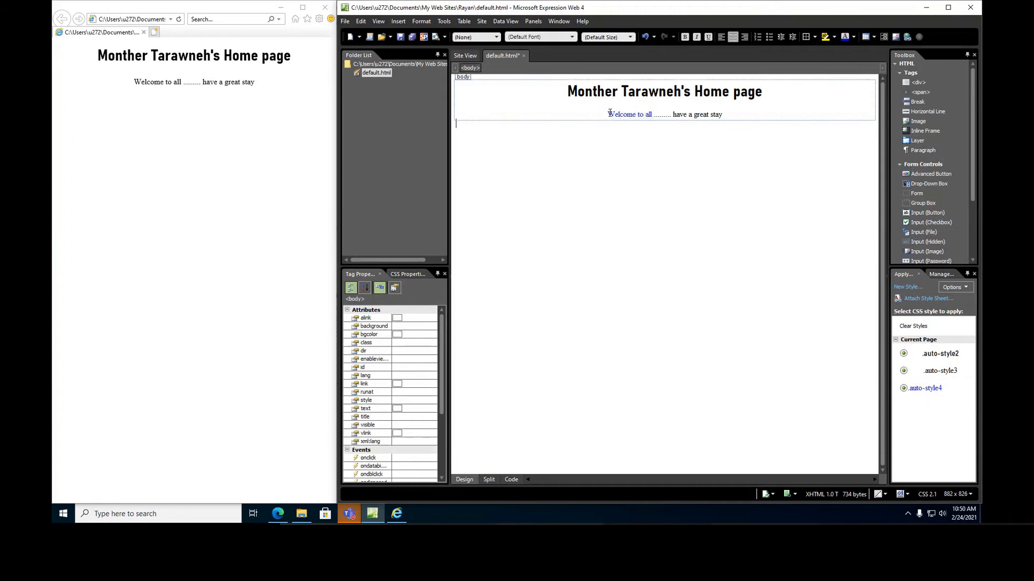
{"action": "left_click", "coordinate": [609, 117]}
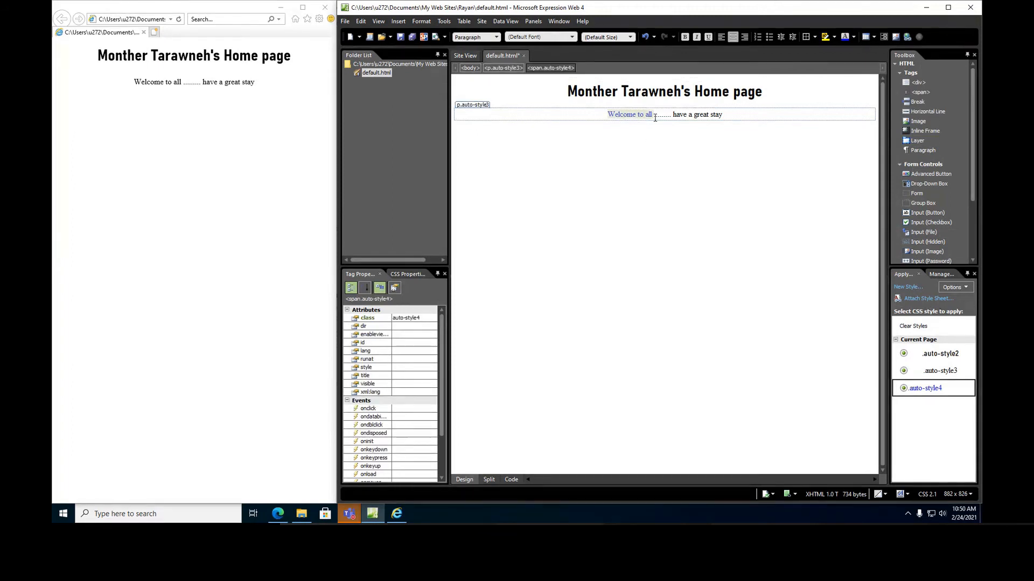
{"action": "left_click", "coordinate": [655, 122]}
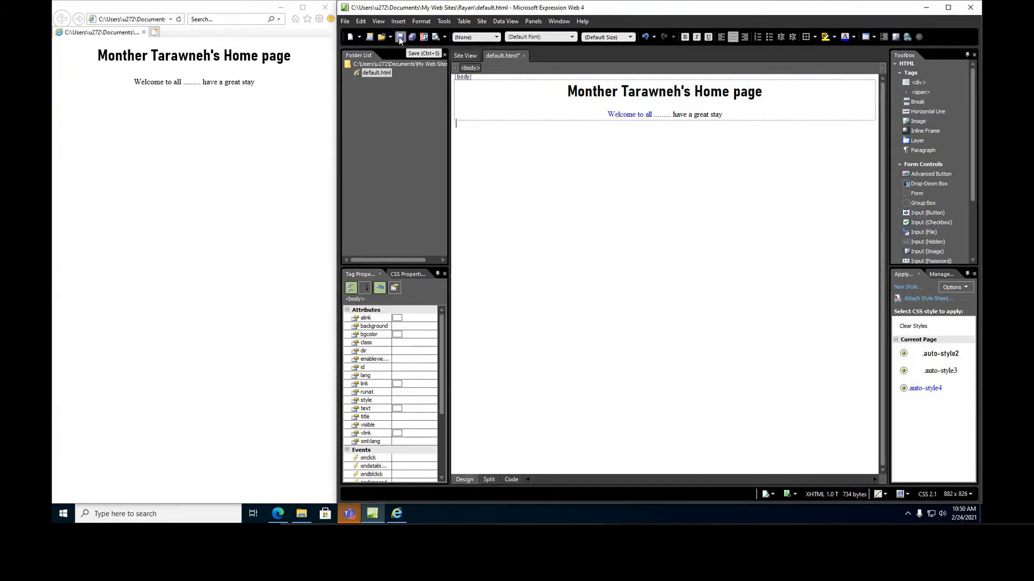
Save default.html with Save All and File > Save, then close the document
{"action": "left_click", "coordinate": [377, 73]}
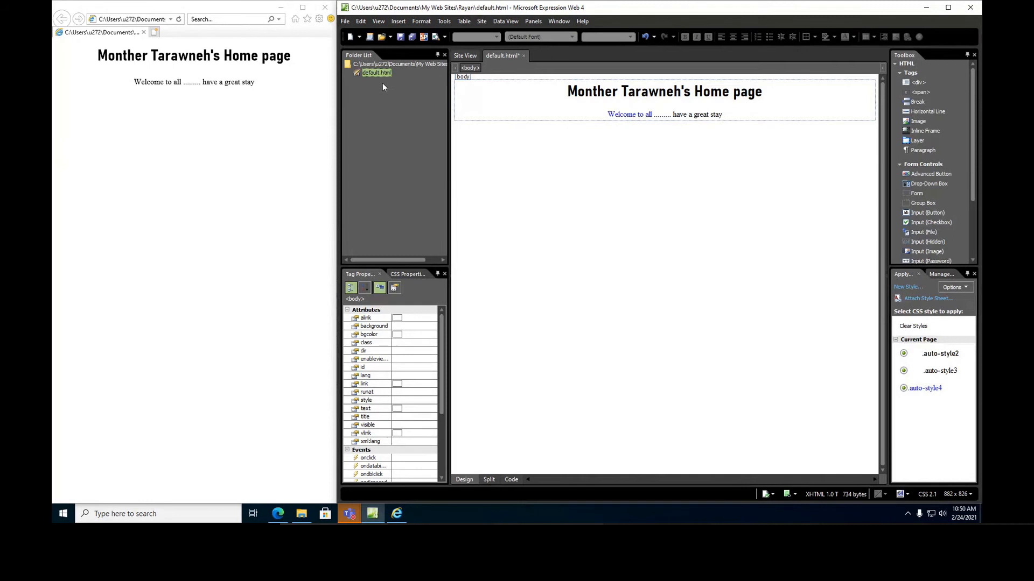
{"action": "left_click", "coordinate": [412, 37]}
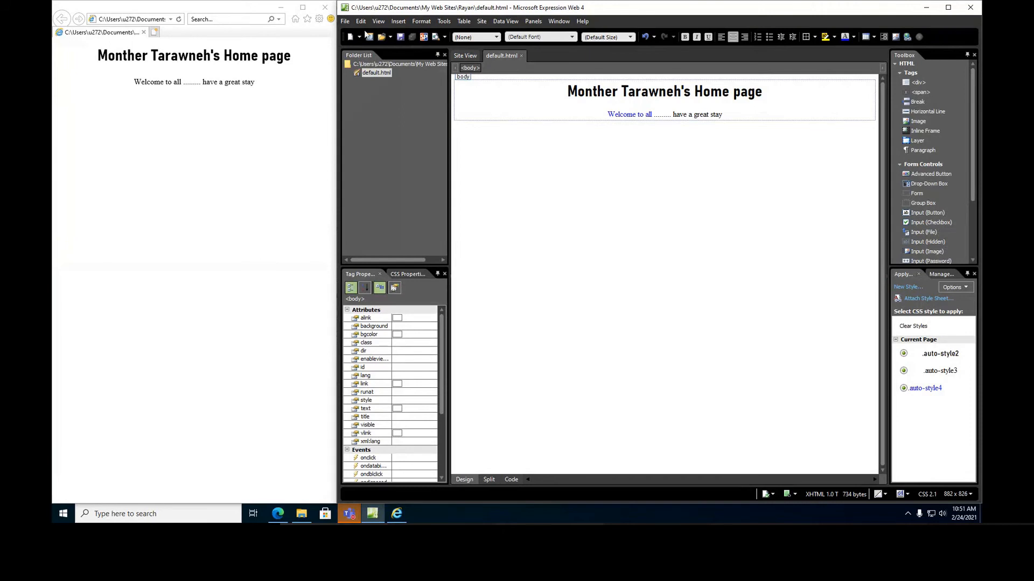
{"action": "left_click", "coordinate": [347, 23]}
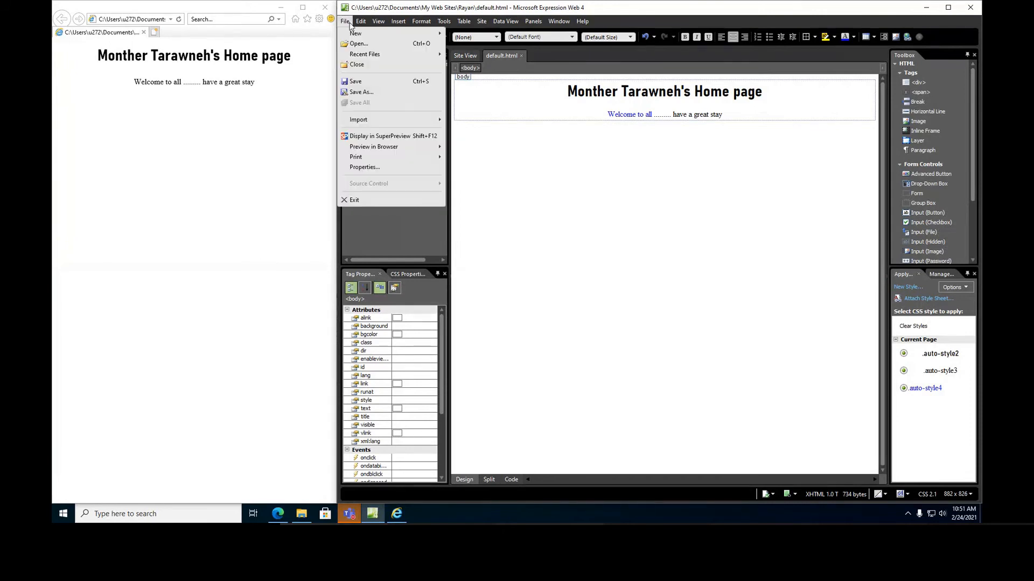
{"action": "left_click", "coordinate": [357, 82]}
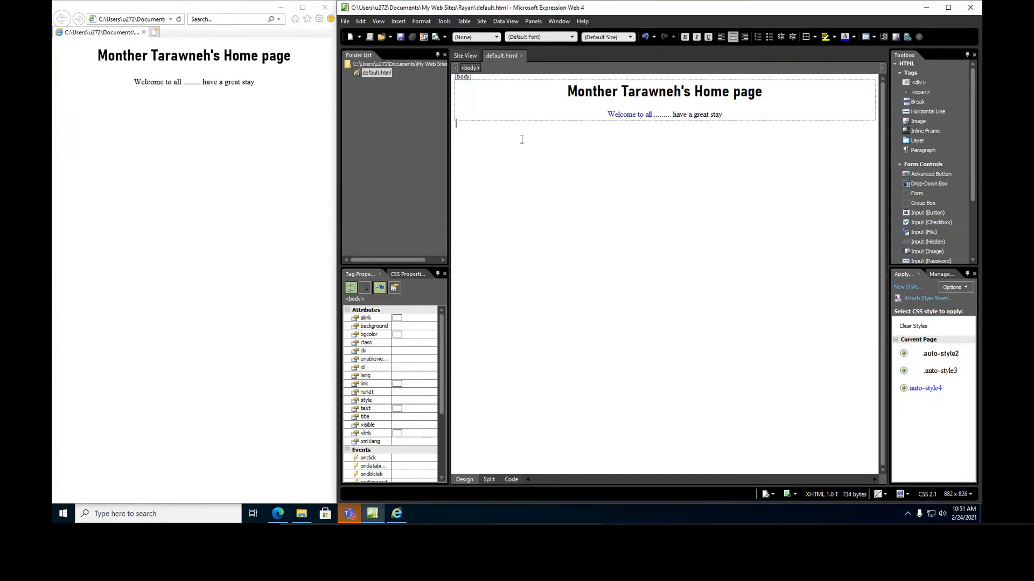
{"action": "left_click", "coordinate": [521, 56]}
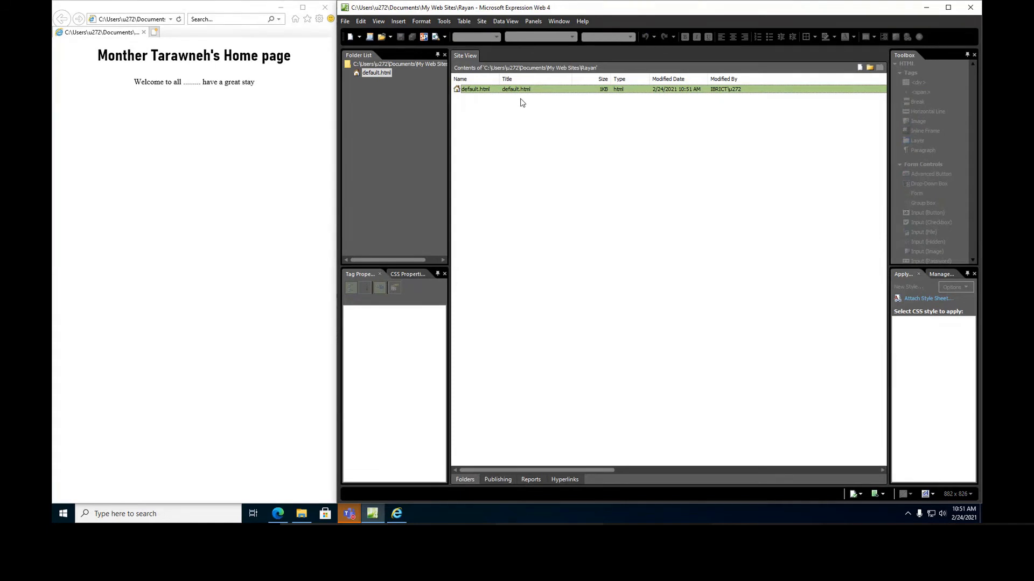
{"action": "double_click", "coordinate": [370, 76]}
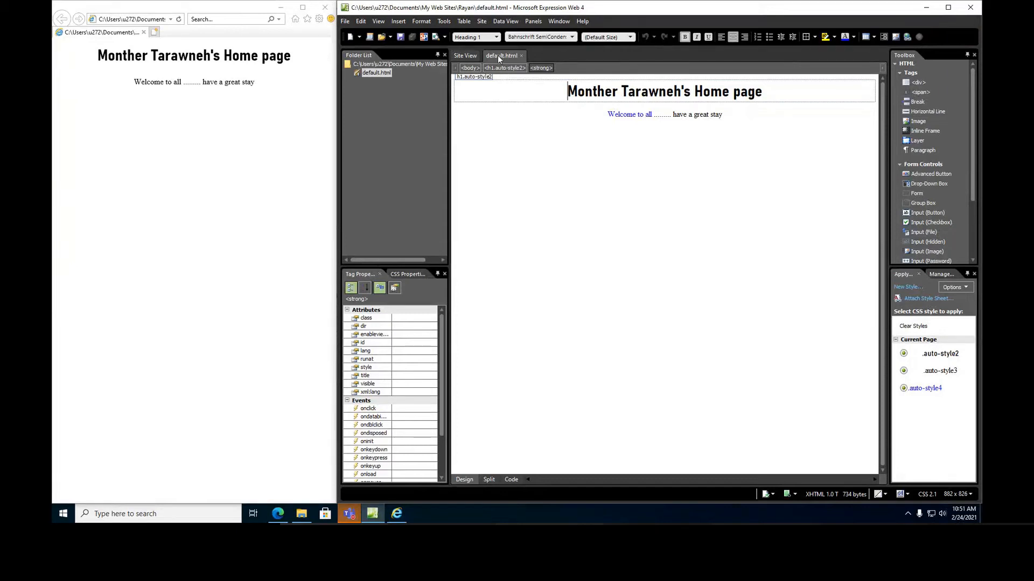
{"action": "right_click", "coordinate": [501, 57]}
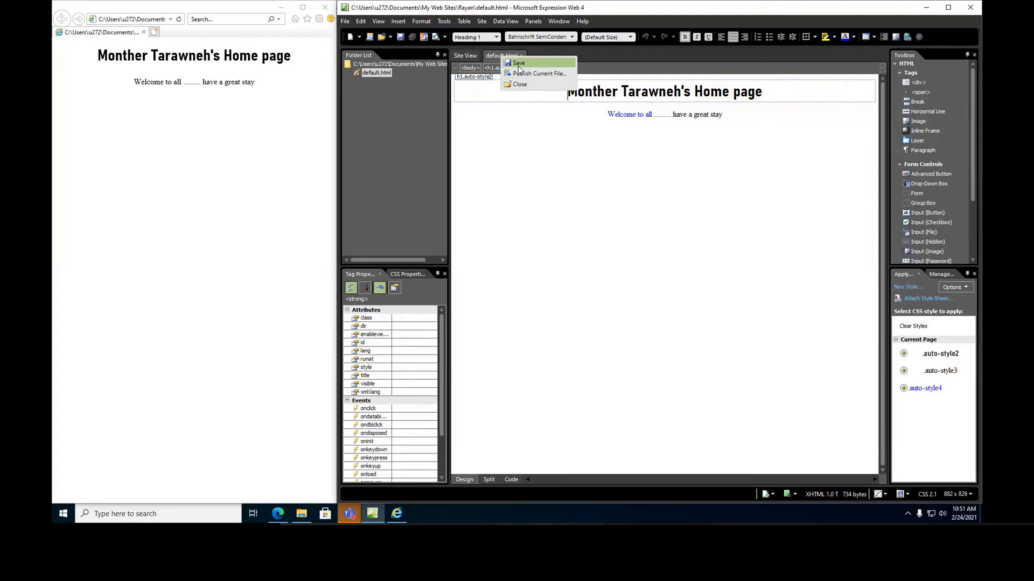
{"action": "left_click", "coordinate": [522, 202]}
{"action": "right_click", "coordinate": [511, 58]}
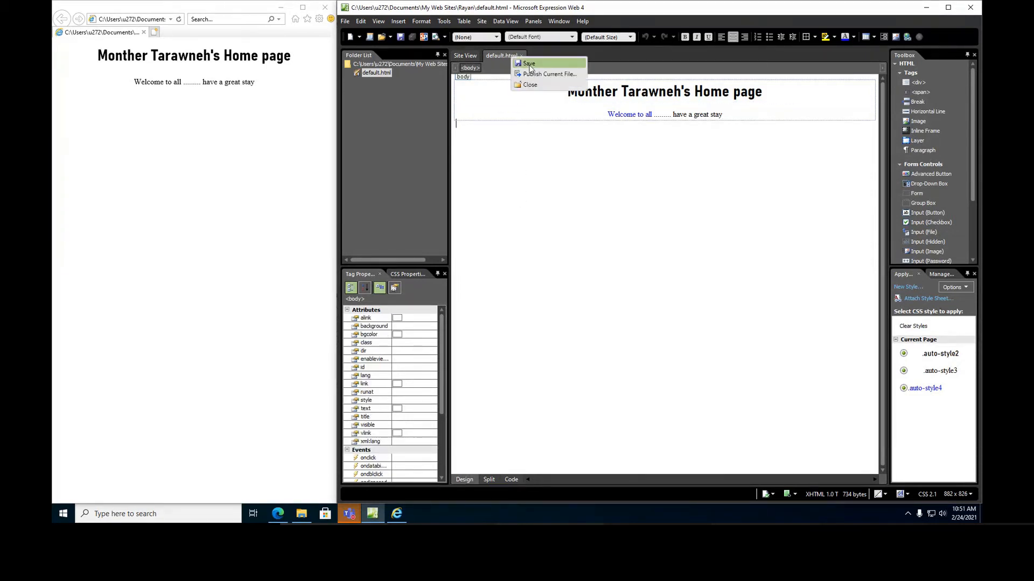
{"action": "left_click", "coordinate": [530, 66]}
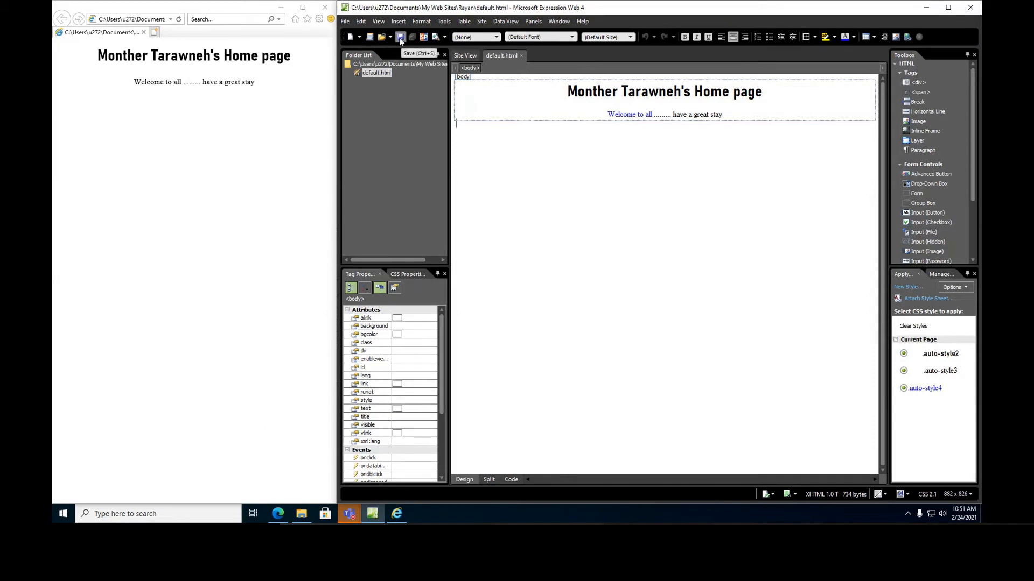
{"action": "left_click", "coordinate": [344, 21]}
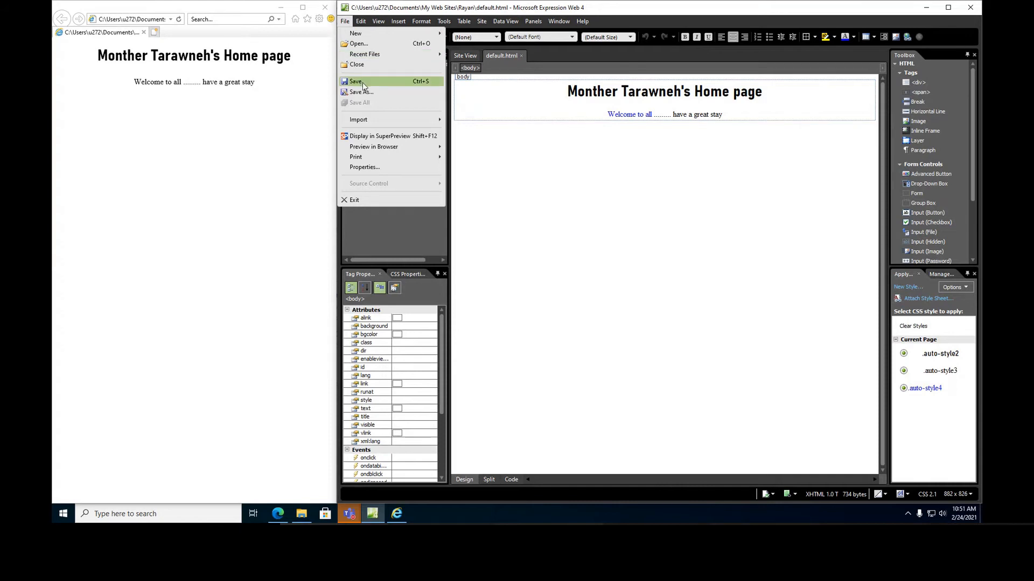
{"action": "left_click", "coordinate": [568, 204]}
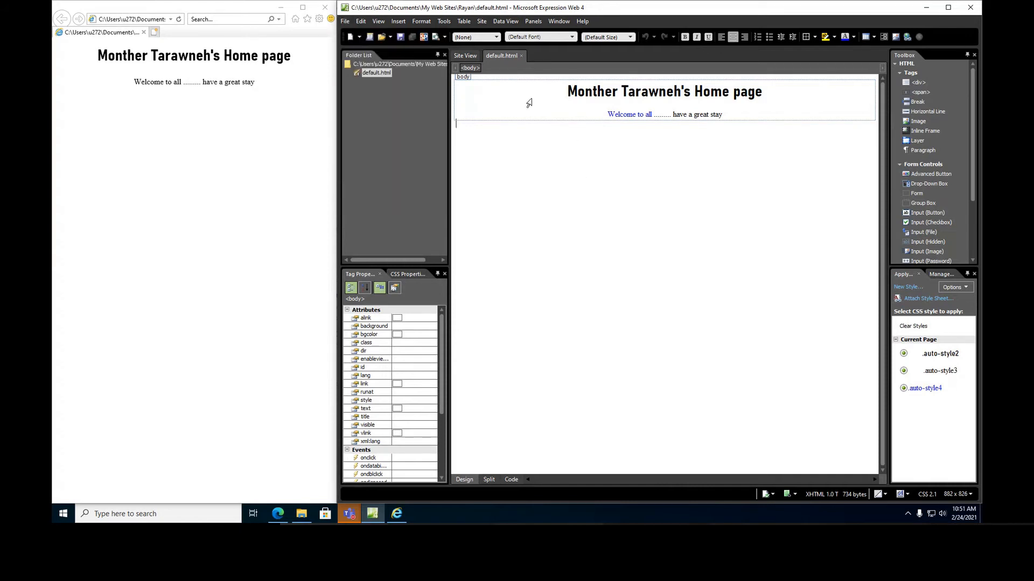
{"action": "left_click", "coordinate": [520, 56]}
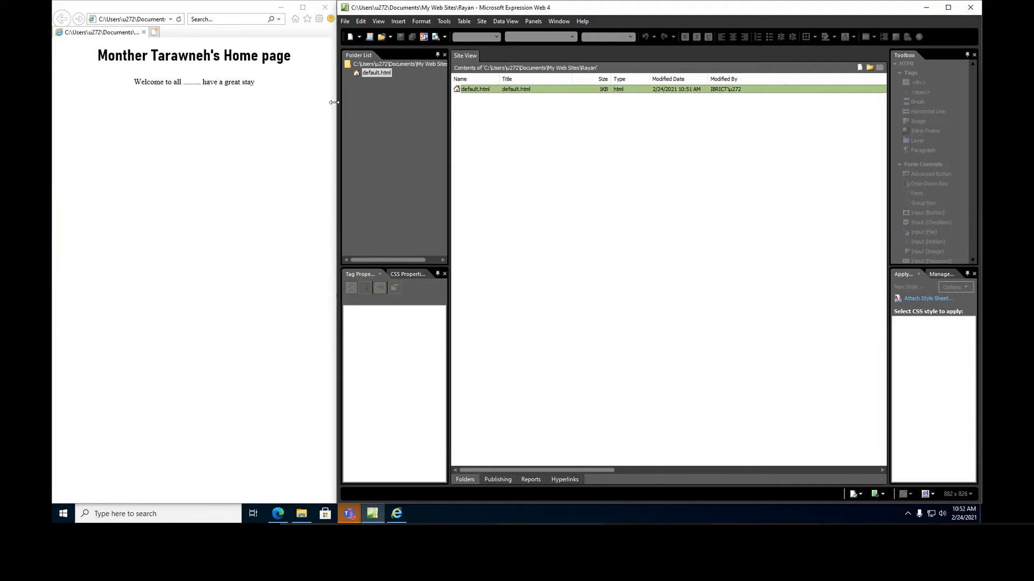
Reopen default.html, add an empty line after the welcome text, and select the heading
{"action": "double_click", "coordinate": [368, 73]}
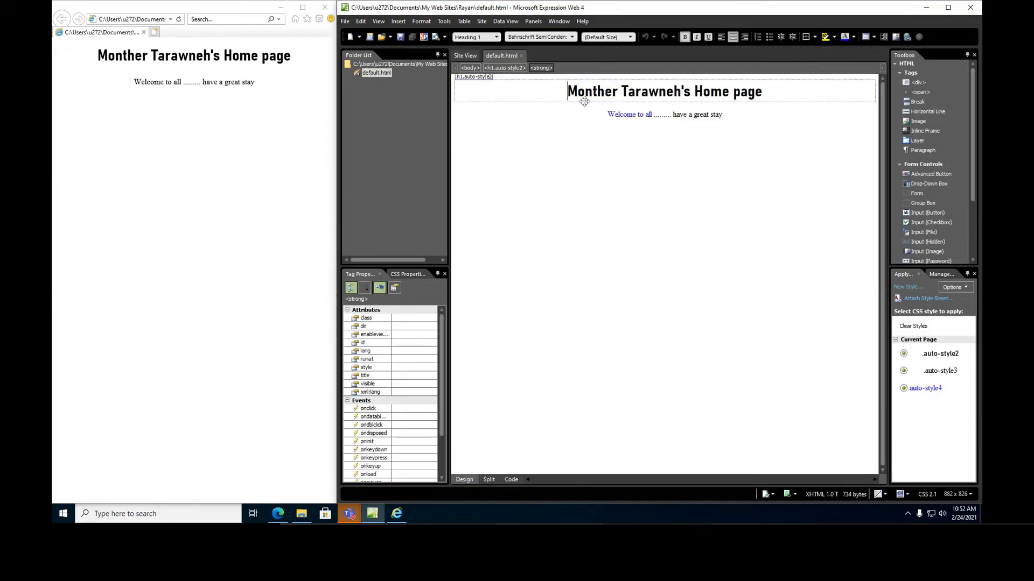
{"action": "left_click", "coordinate": [745, 113]}
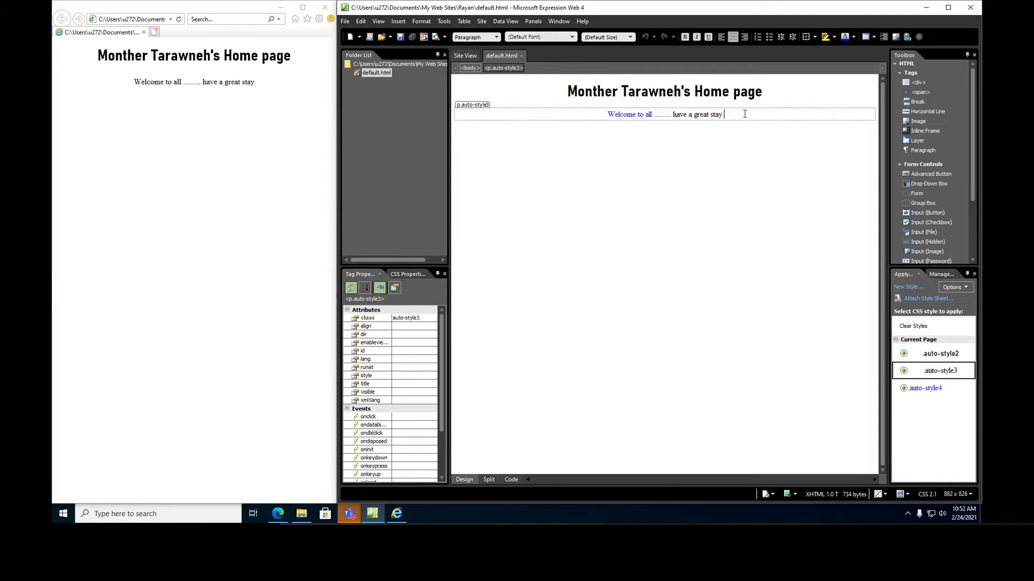
{"action": "key", "text": "Return"}
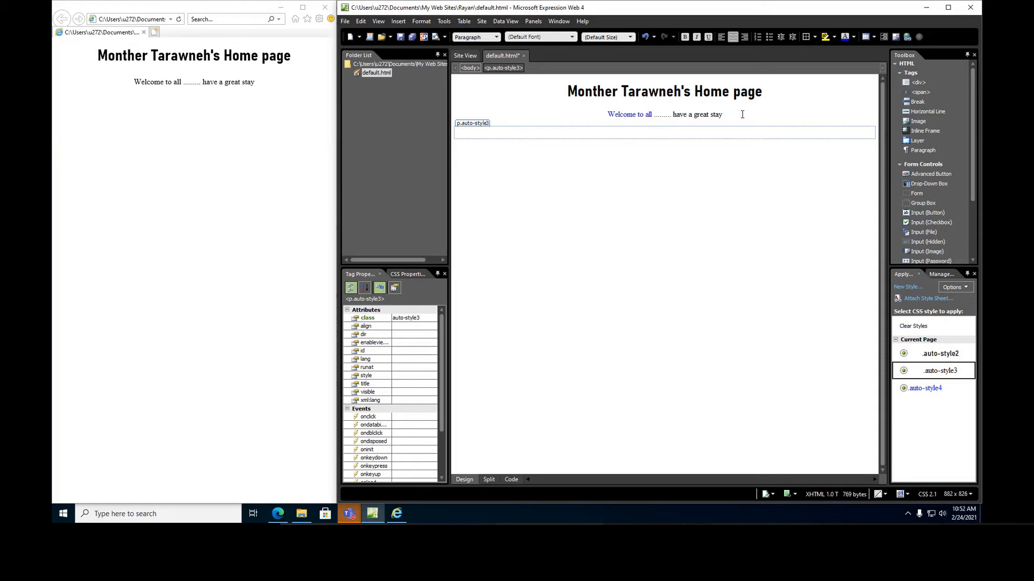
{"action": "left_click", "coordinate": [462, 81]}
{"action": "left_click_drag", "start_coordinate": [510, 84], "coordinate": [843, 99]}
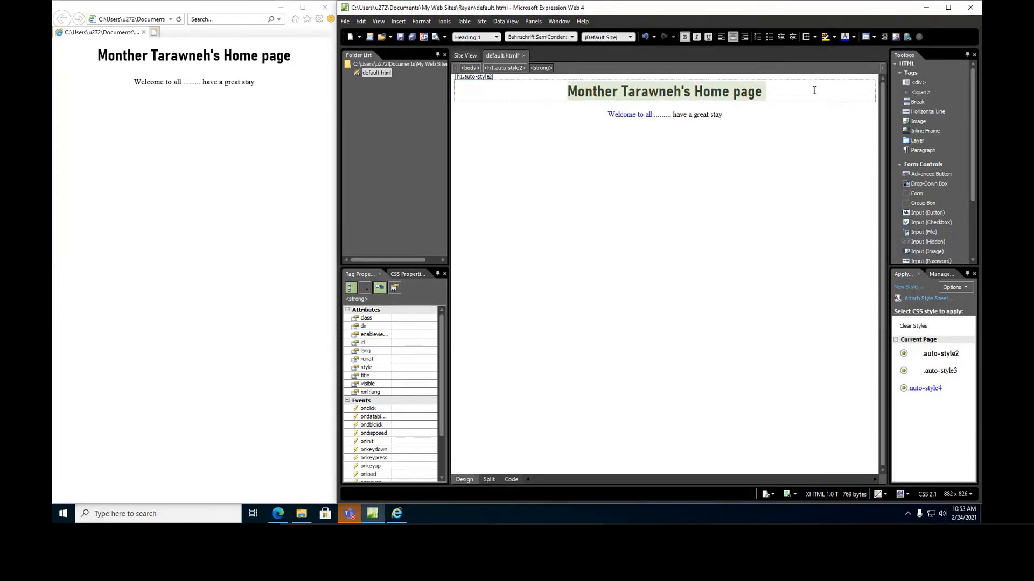
Give the page heading an olive #6B6B35 highlight
{"action": "left_click", "coordinate": [834, 36]}
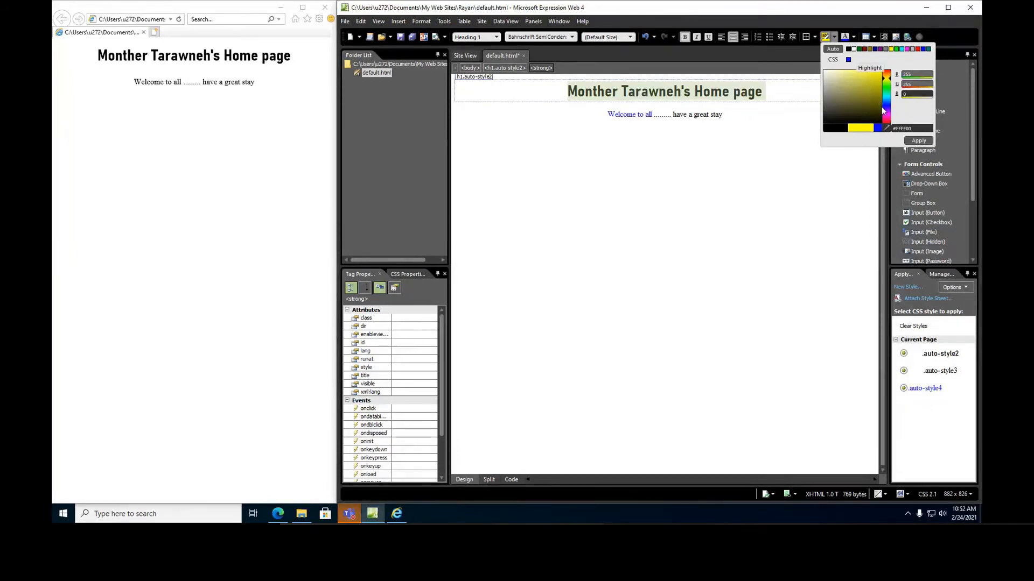
{"action": "left_click_drag", "start_coordinate": [870, 100], "coordinate": [852, 101]}
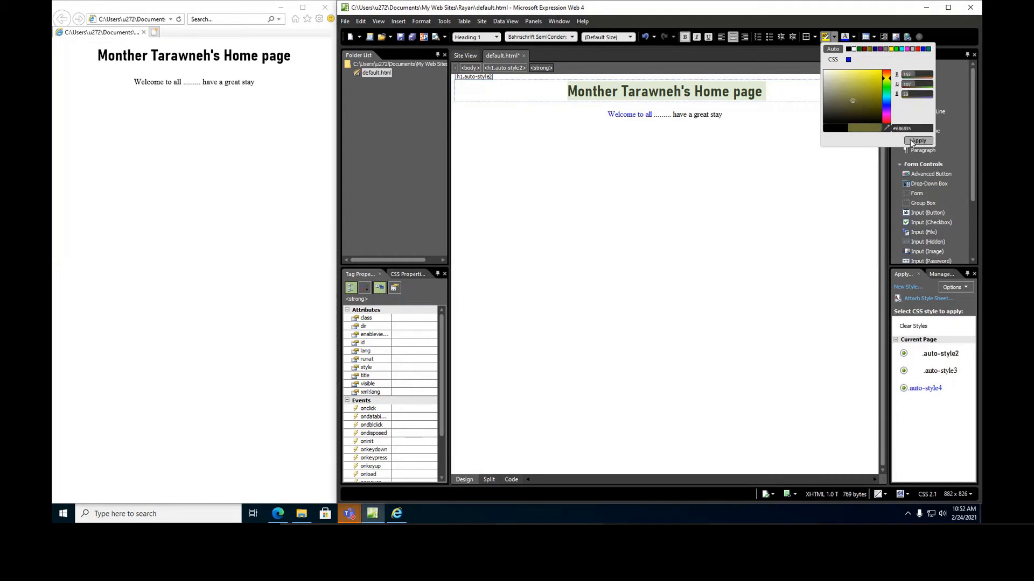
{"action": "left_click", "coordinate": [918, 141]}
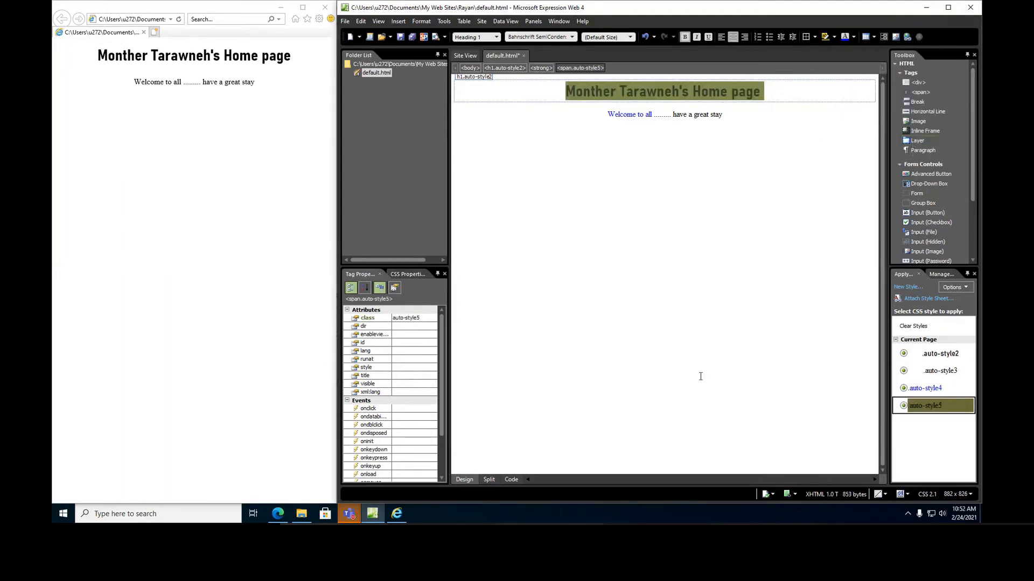
{"action": "left_click", "coordinate": [637, 164]}
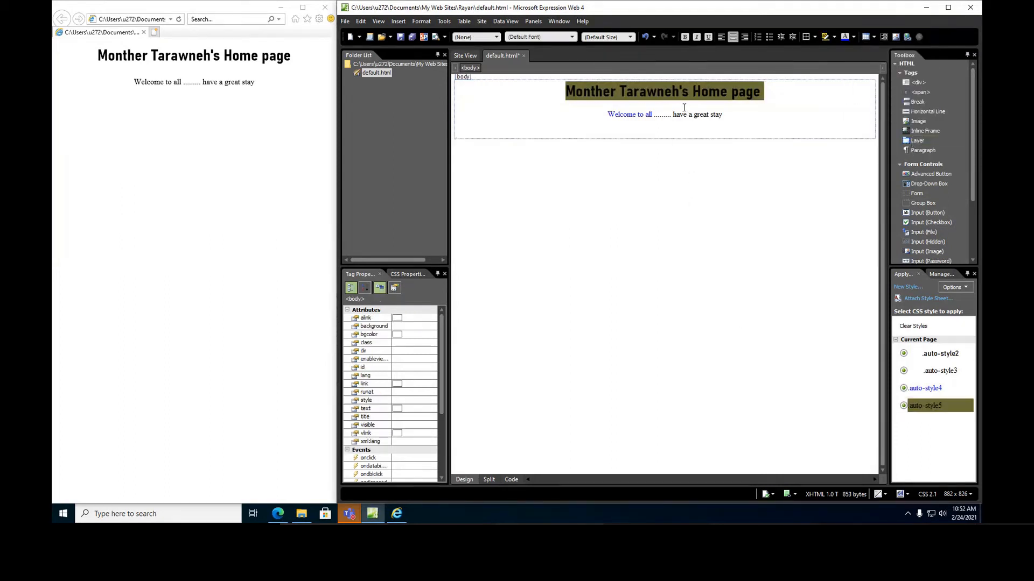
Save the page and place the insertion point below the welcome text
{"action": "left_click", "coordinate": [399, 37]}
{"action": "left_click", "coordinate": [179, 20]}
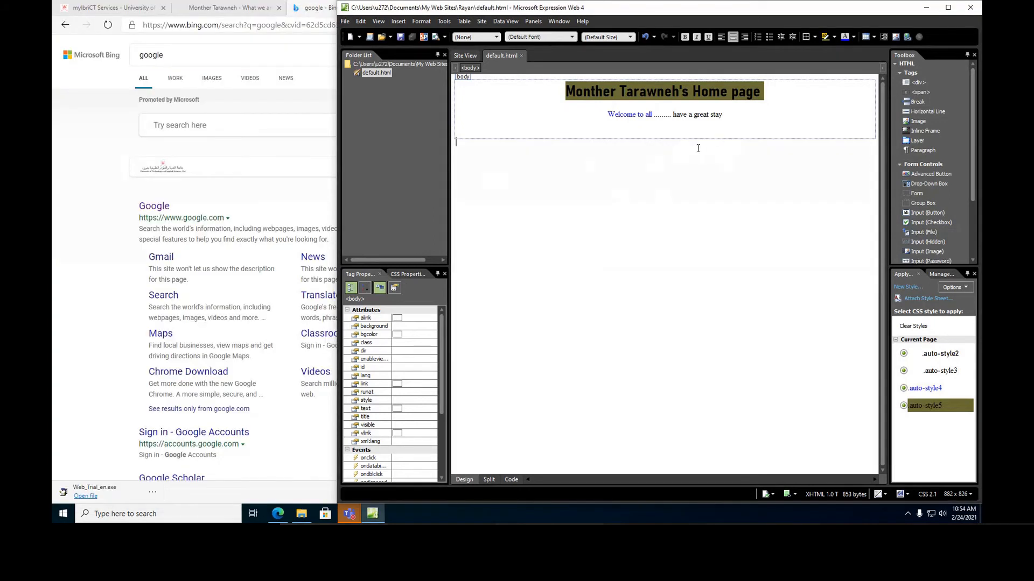
{"action": "left_click", "coordinate": [637, 133]}
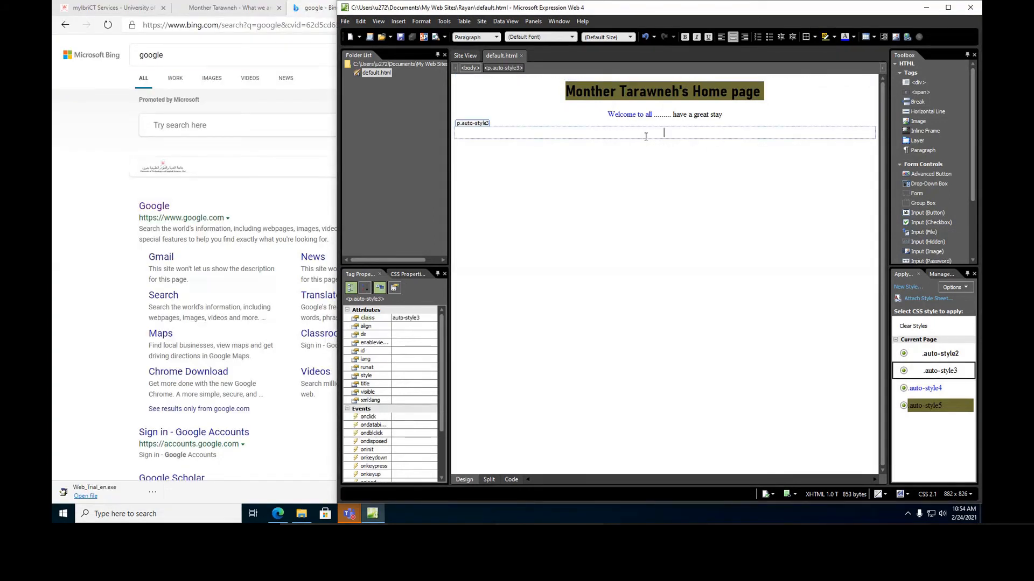
Save the moonther.com portrait photo from Edge as monther in the Pictures folder
{"action": "left_click", "coordinate": [210, 12]}
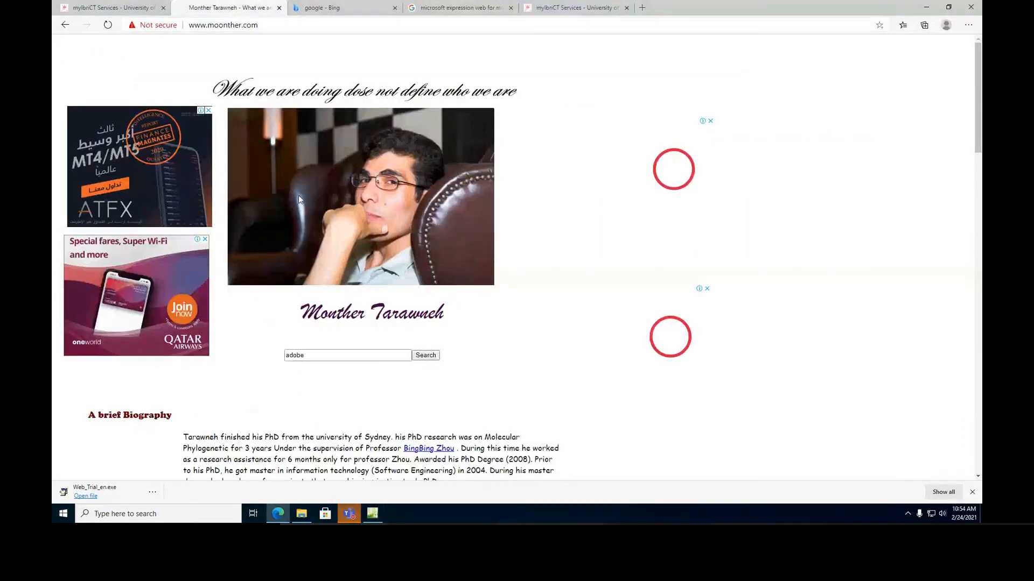
{"action": "right_click", "coordinate": [300, 199]}
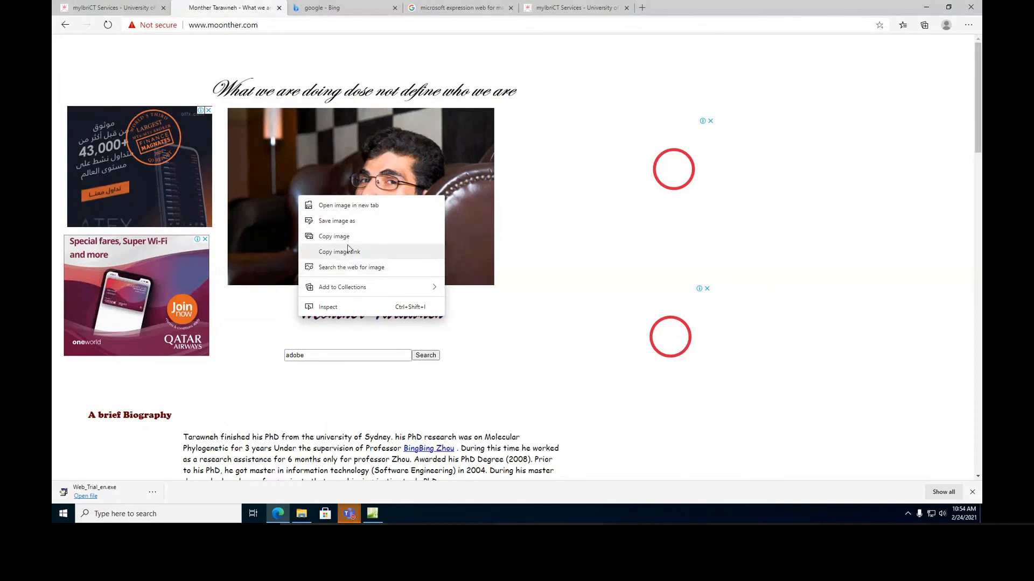
{"action": "left_click", "coordinate": [344, 221]}
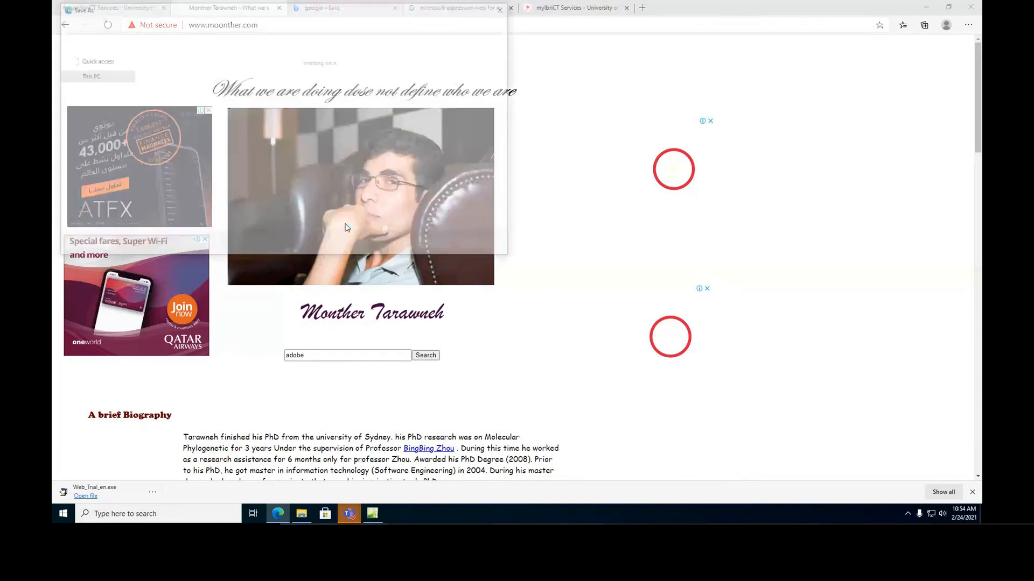
{"action": "left_click", "coordinate": [92, 111]}
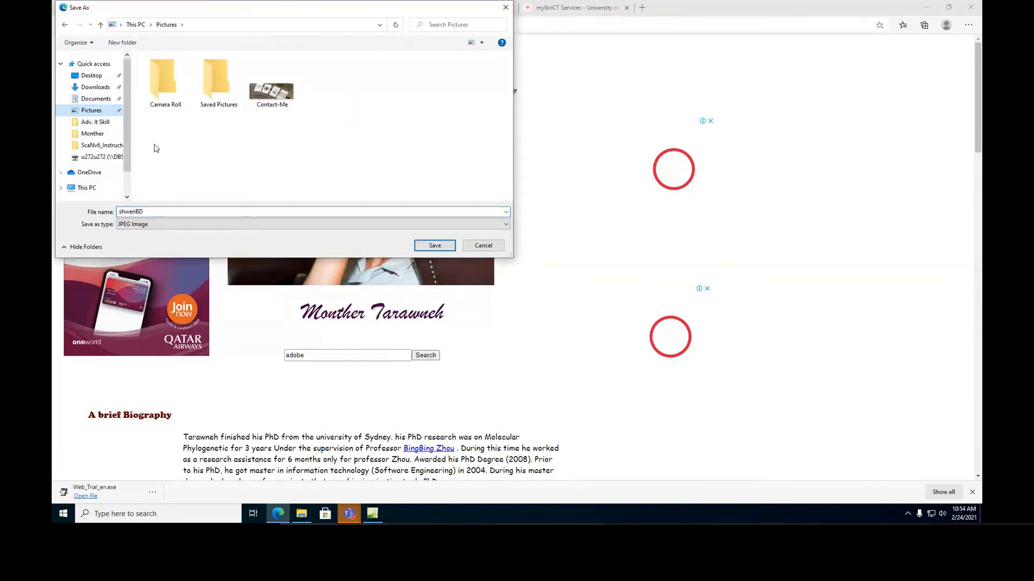
{"action": "double_click", "coordinate": [170, 210]}
{"action": "type", "text": "monther"}
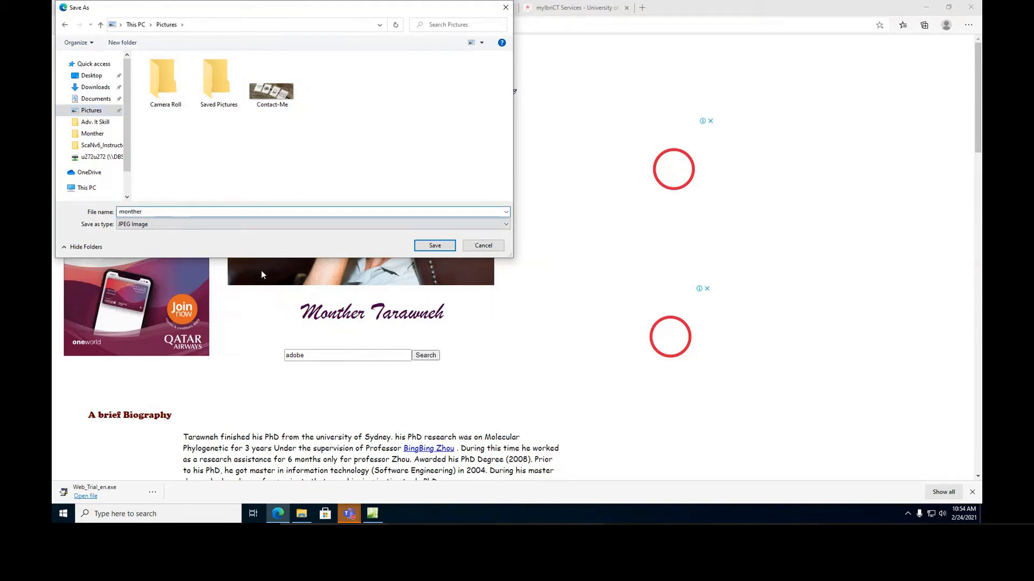
{"action": "left_click", "coordinate": [430, 246]}
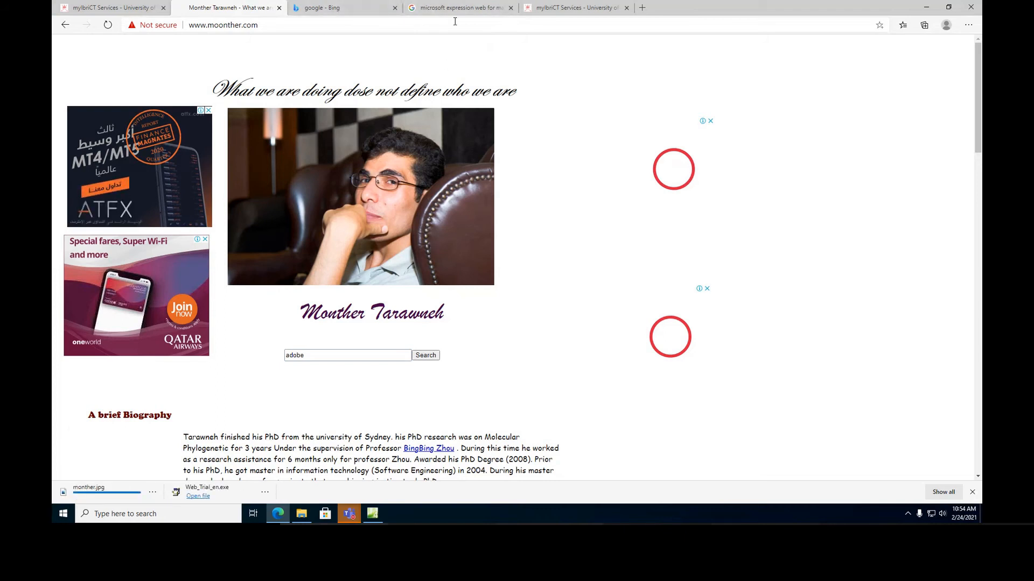
{"action": "left_click", "coordinate": [926, 7]}
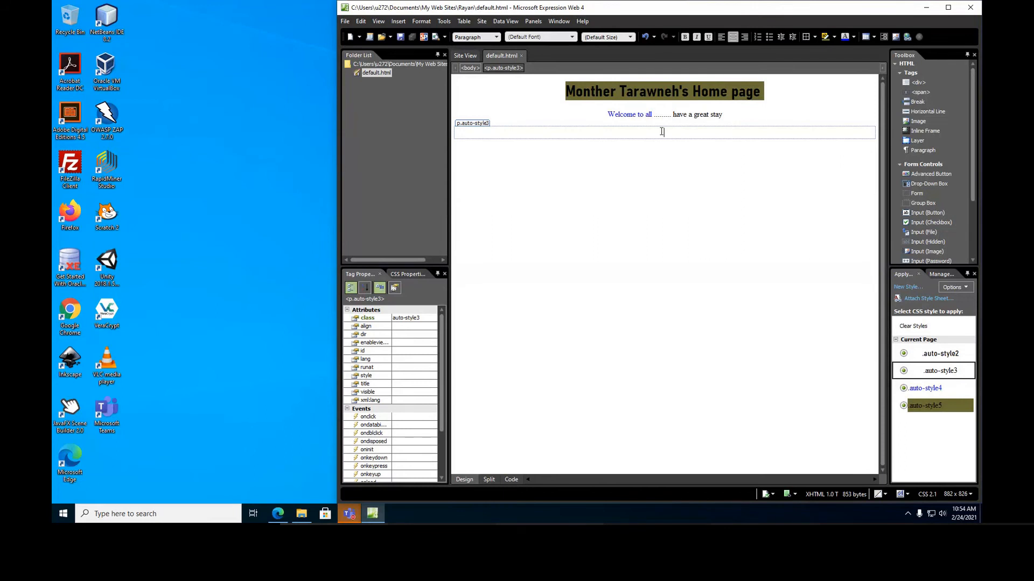
Insert the monther photo from the Pictures folder via Insert > Picture > From File
{"action": "left_click", "coordinate": [397, 22]}
{"action": "mouse_move", "coordinate": [415, 95]}
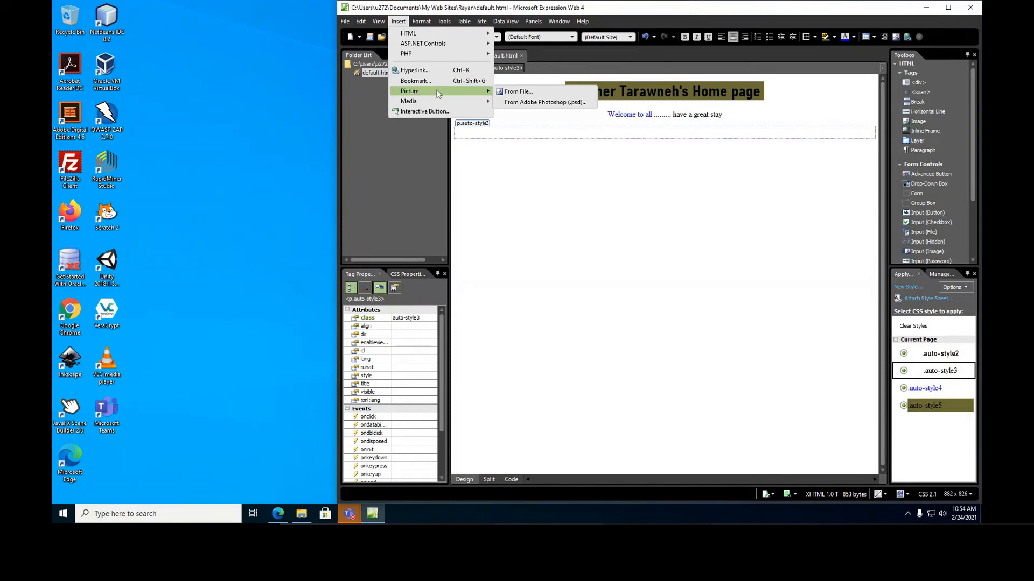
{"action": "left_click", "coordinate": [508, 95]}
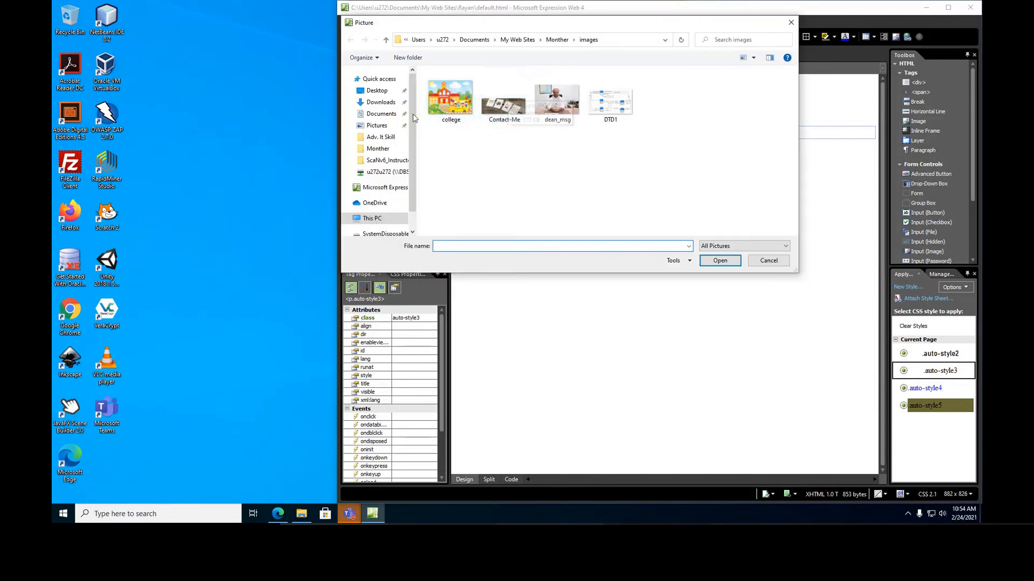
{"action": "left_click", "coordinate": [376, 127]}
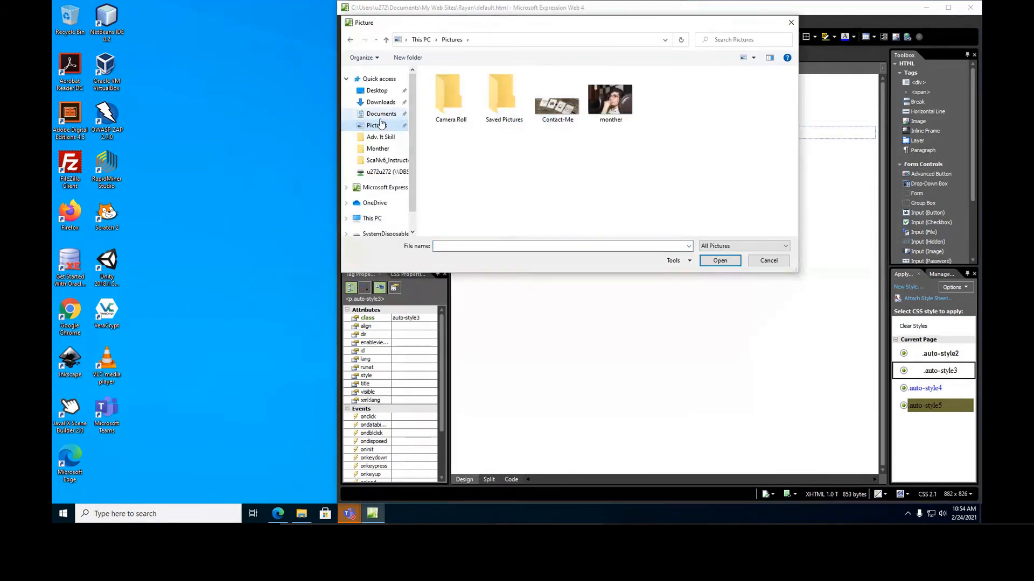
{"action": "left_click", "coordinate": [610, 108]}
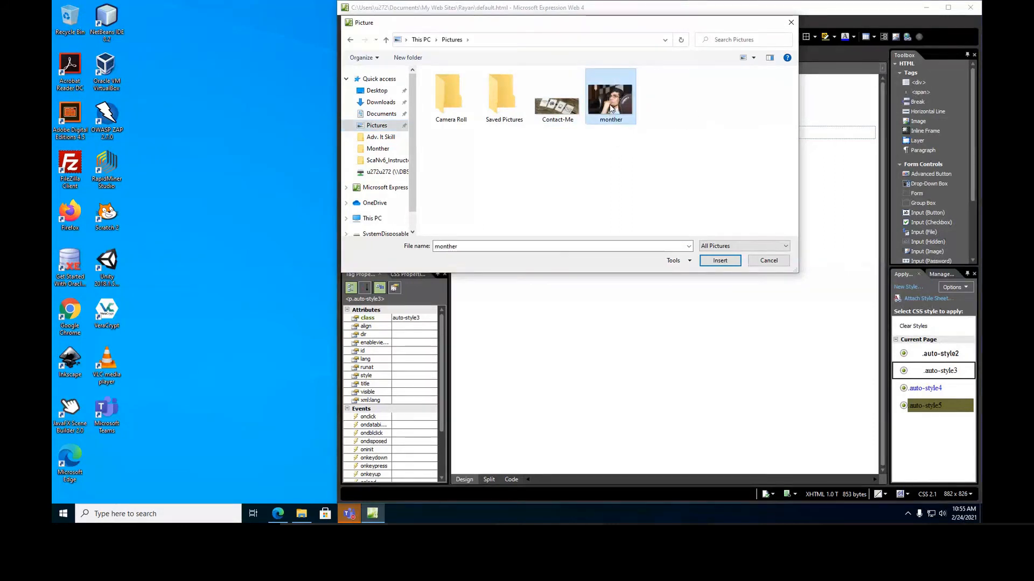
{"action": "left_click", "coordinate": [720, 261]}
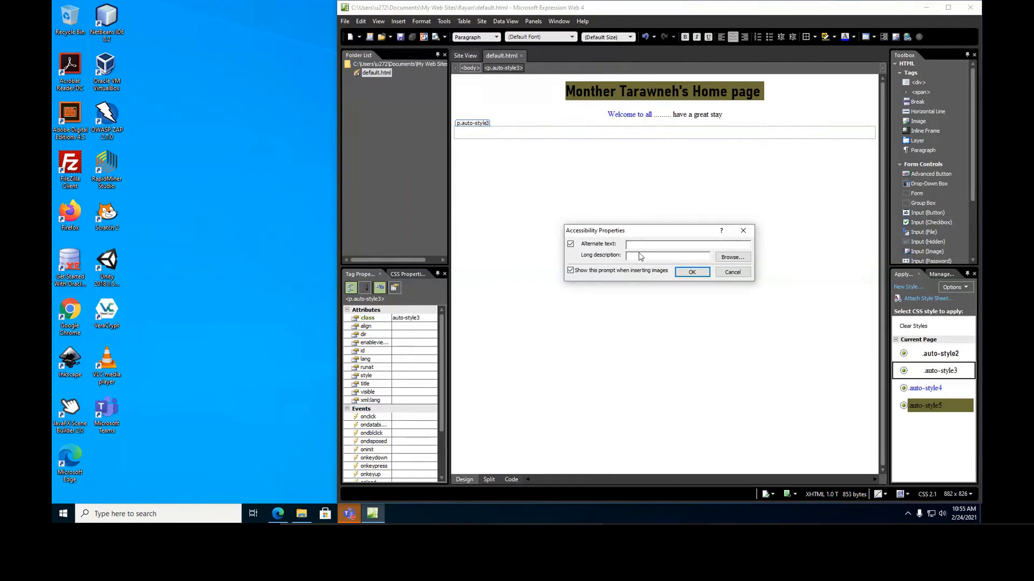
Enter the pictured person's name, correctly capitalised, as the photo's alternate text
{"action": "left_click", "coordinate": [668, 245]}
{"action": "type", "text": "Dr. Monther tarawneh"}
{"action": "key", "text": "BackSpace"}
{"action": "type", "text": "T"}
Fill in a long description of the small picture showing the person explaining web design
{"action": "left_click", "coordinate": [639, 256]}
{"action": "type", "text": "smal"}
{"action": "type", "text": "l picture for "}
{"action": "type", "text": "dr. monthe"}
{"action": "type", "text": "r tarawneh"}
{"action": "type", "text": " while ex"}
{"action": "type", "text": "plaining "}
{"action": "type", "text": "we"}
{"action": "type", "text": "b design"}
{"action": "left_click_drag", "start_coordinate": [680, 245], "coordinate": [624, 243]}
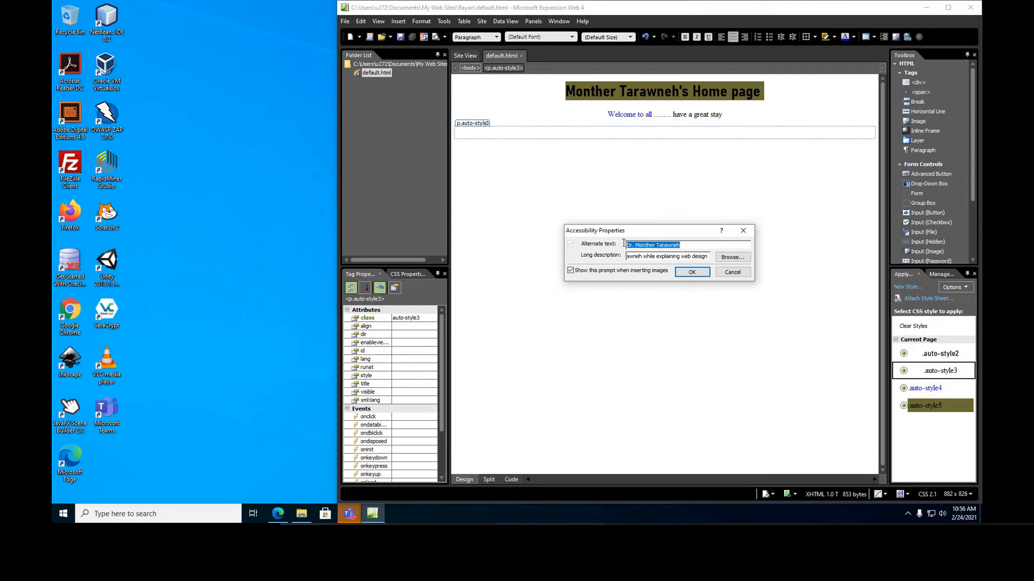
Confirm the photo insertion, maximize the editor, and shrink the photo to about 262×165 pixels
{"action": "left_click", "coordinate": [692, 272]}
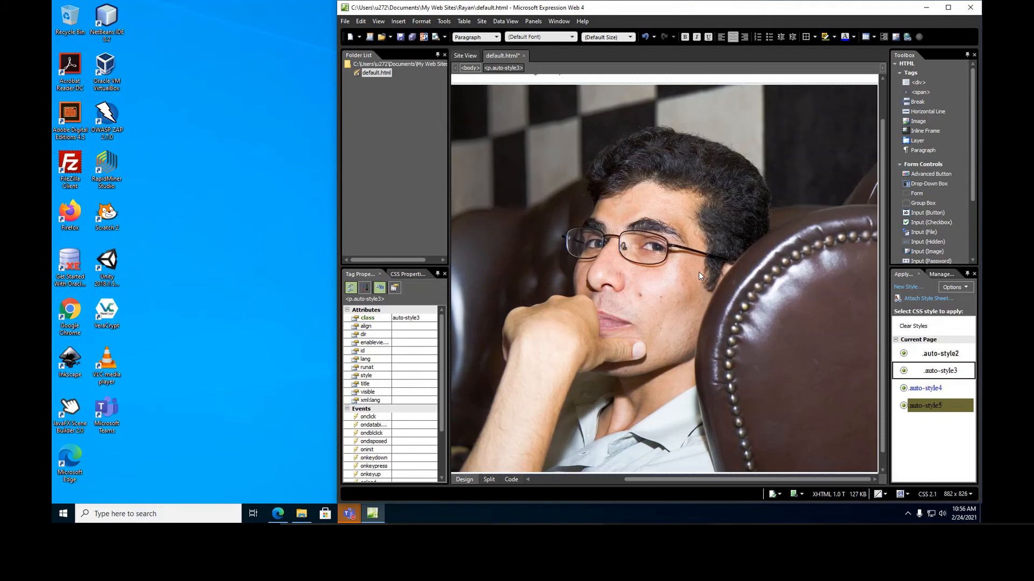
{"action": "scroll", "coordinate": [674, 255], "scroll_direction": "down", "scroll_amount": 2}
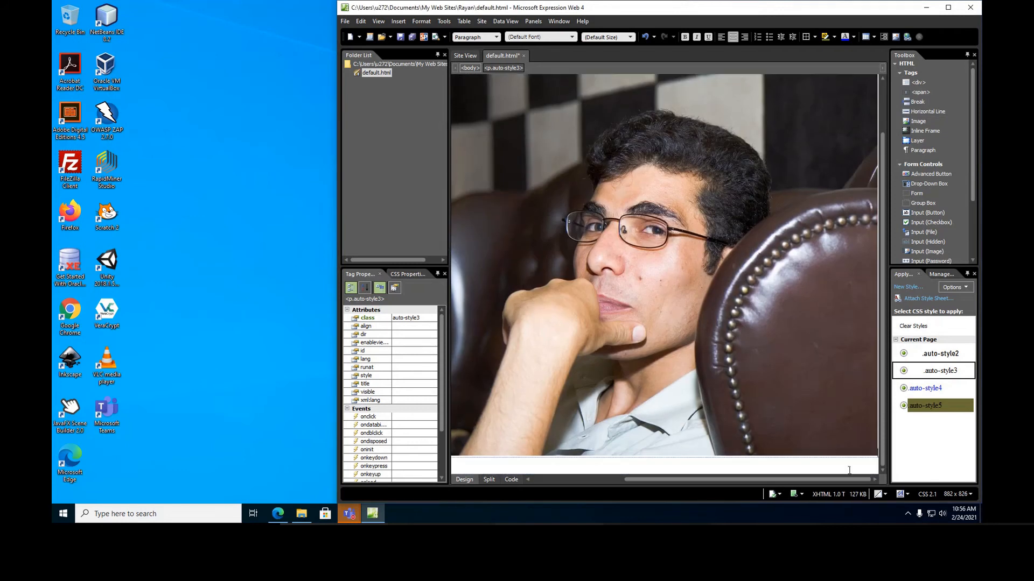
{"action": "left_click", "coordinate": [949, 8]}
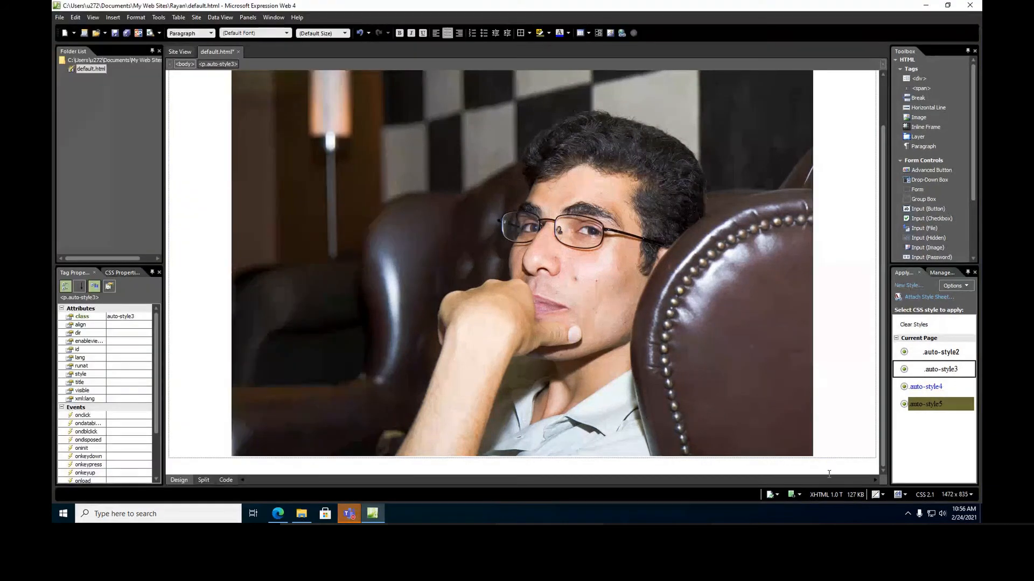
{"action": "left_click", "coordinate": [692, 337]}
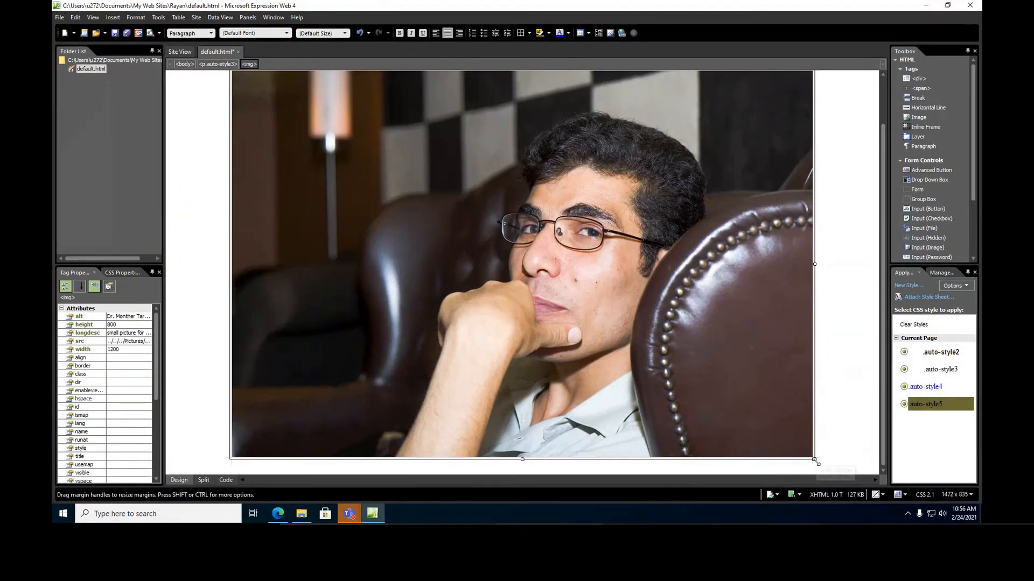
{"action": "left_click_drag", "start_coordinate": [816, 459], "coordinate": [517, 129]}
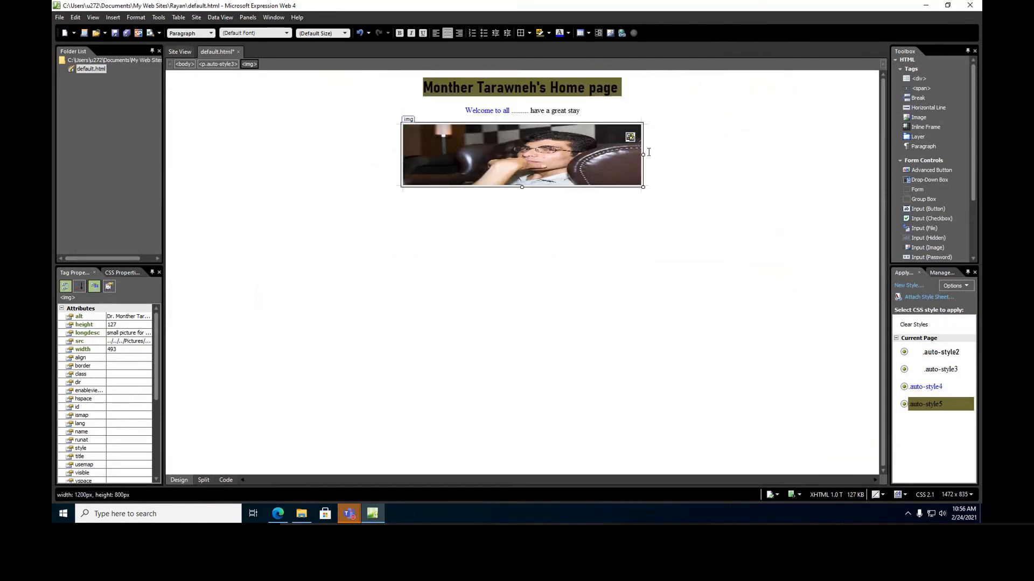
{"action": "left_click_drag", "start_coordinate": [643, 154], "coordinate": [508, 185]}
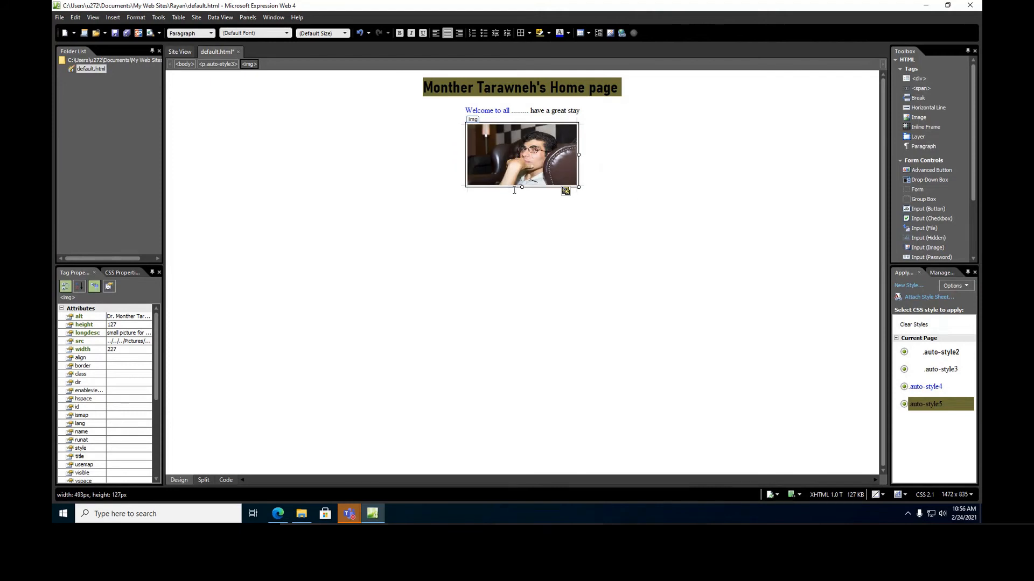
{"action": "left_click_drag", "start_coordinate": [578, 187], "coordinate": [588, 205]}
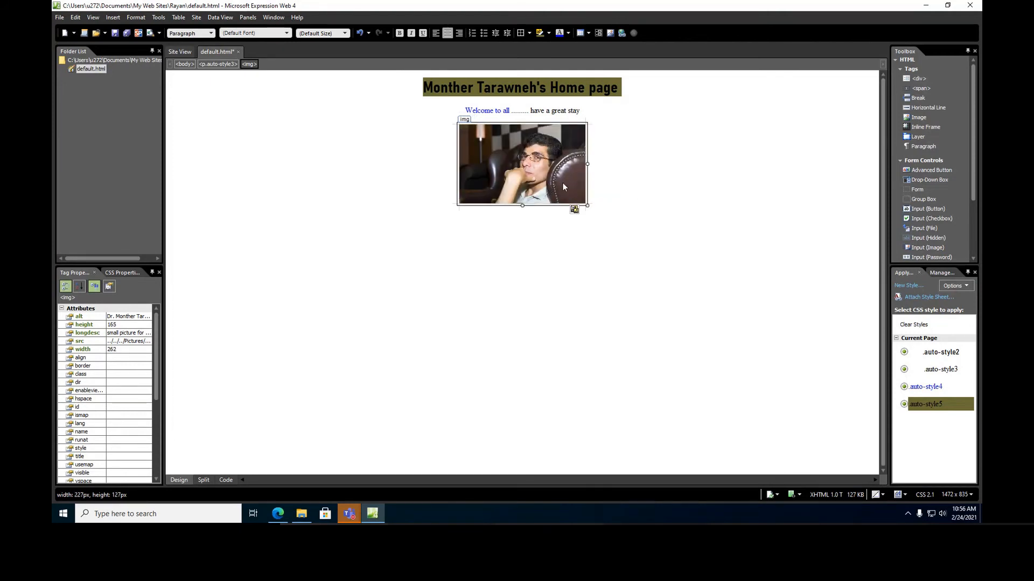
{"action": "left_click", "coordinate": [131, 18]}
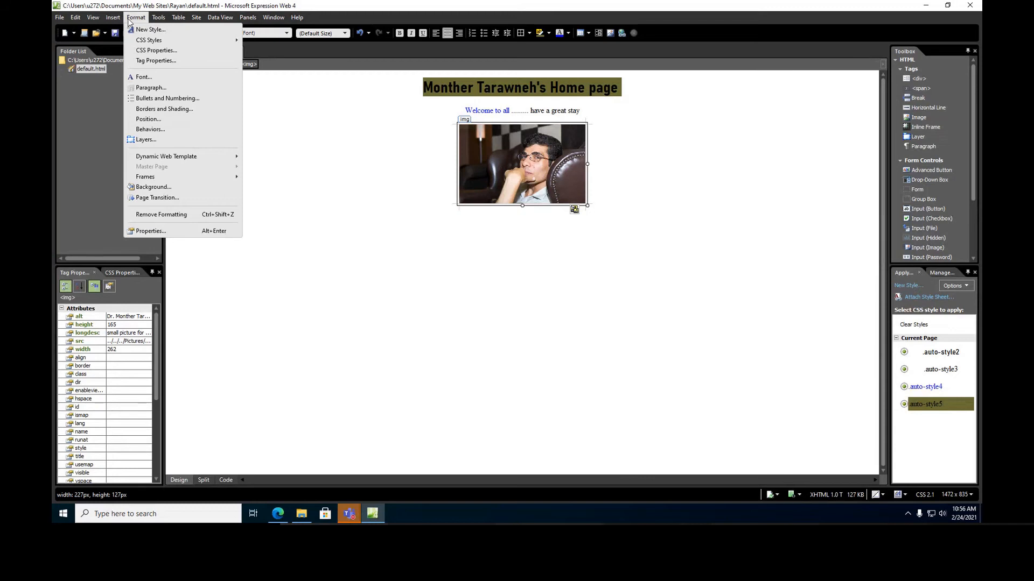
Reset the photo to its original size, then drag it smaller to 491×176 pixels
{"action": "left_click", "coordinate": [499, 155]}
{"action": "right_click", "coordinate": [499, 155]}
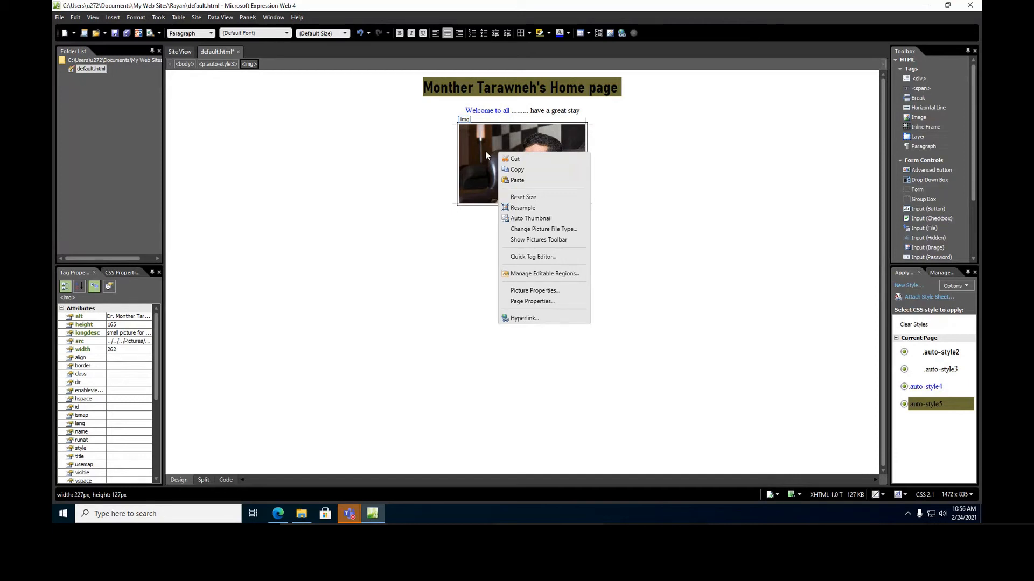
{"action": "left_click", "coordinate": [523, 197]}
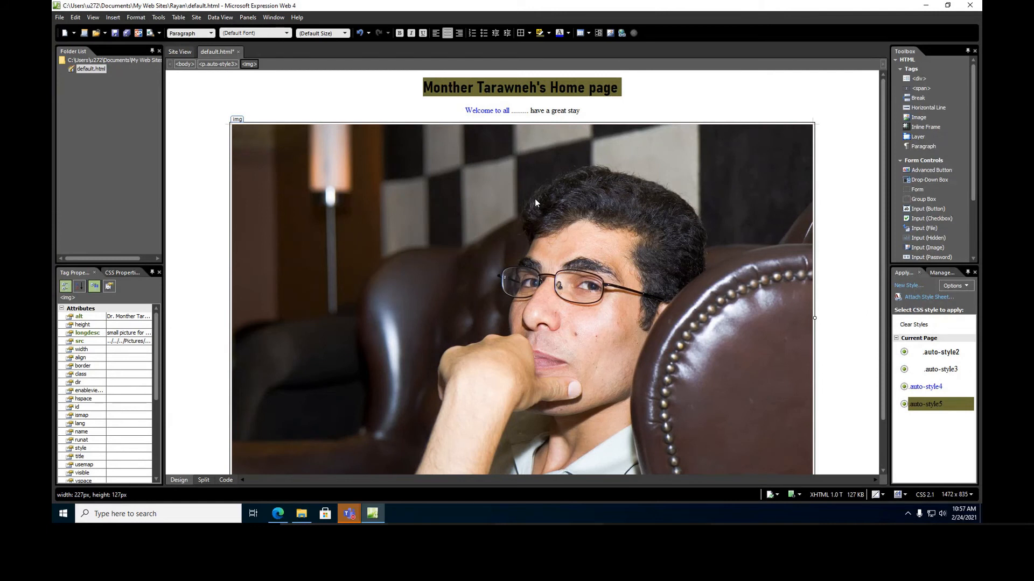
{"action": "scroll", "coordinate": [544, 177], "scroll_direction": "down", "scroll_amount": 1}
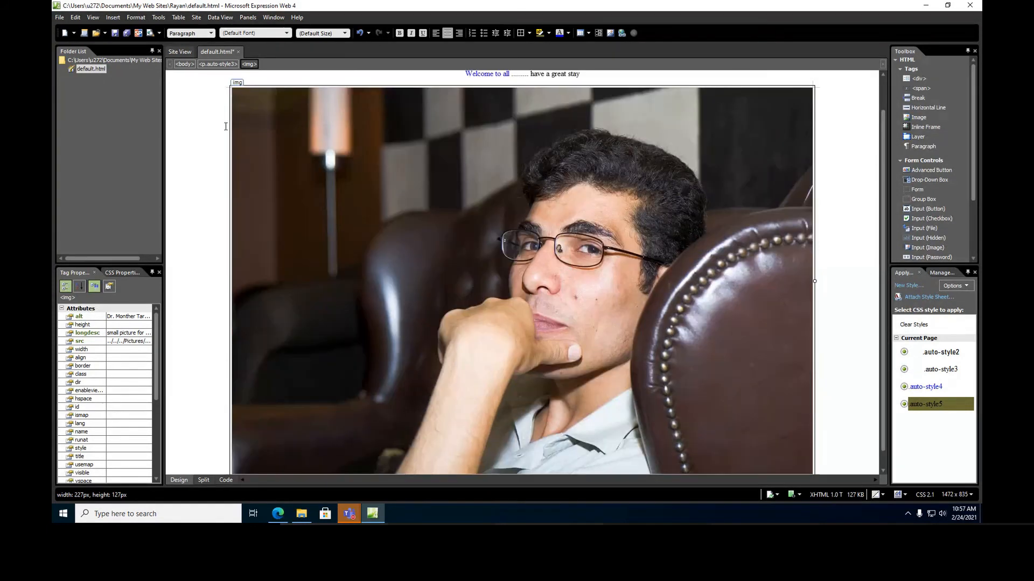
{"action": "scroll", "coordinate": [746, 297], "scroll_direction": "down", "scroll_amount": 1}
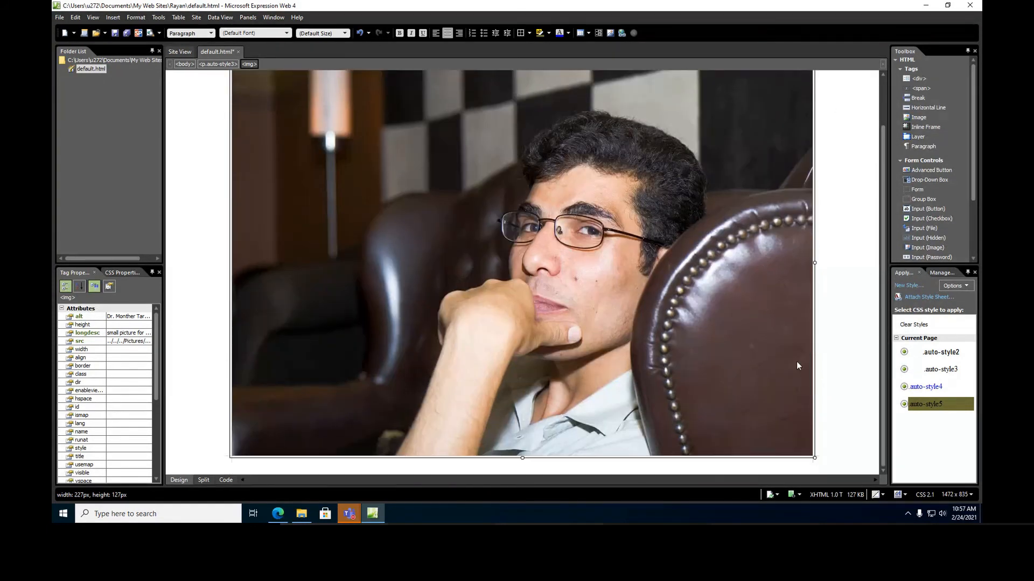
{"action": "left_click_drag", "start_coordinate": [814, 458], "coordinate": [517, 194]}
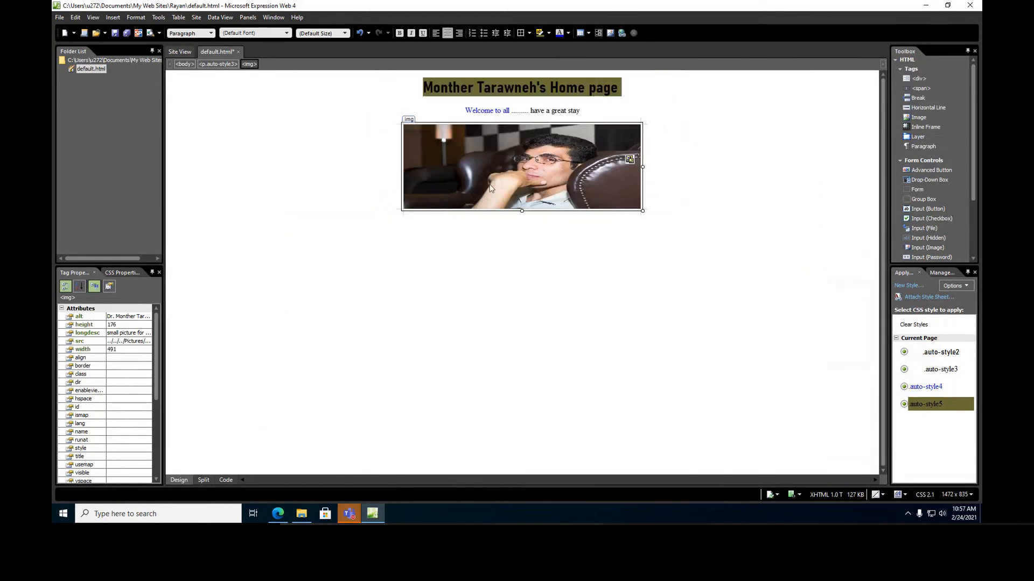
Turn the photo into an Auto Thumbnail linked to monther.jpg and enlarge it to 222×150
{"action": "right_click", "coordinate": [458, 151]}
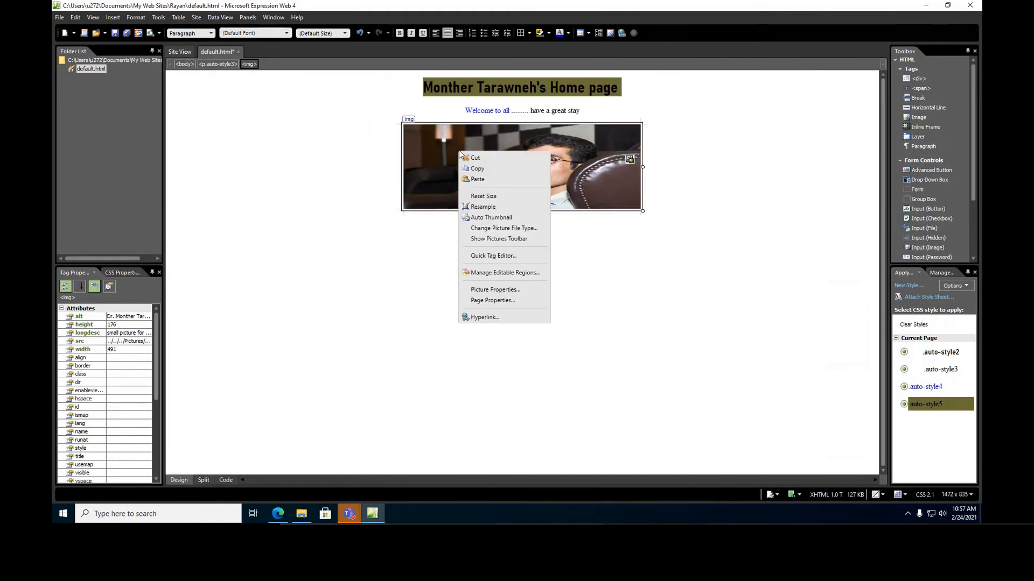
{"action": "left_click", "coordinate": [510, 218]}
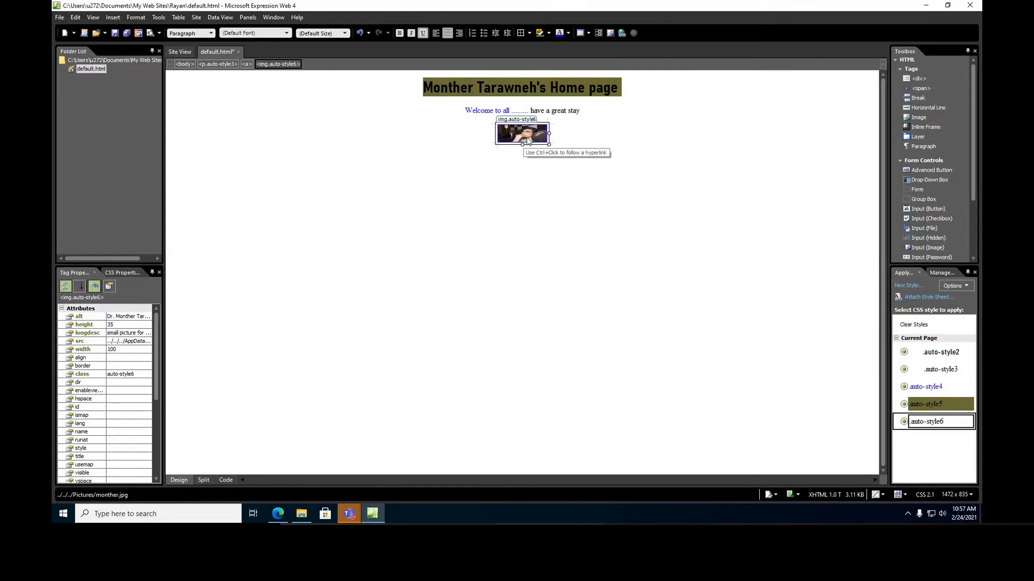
{"action": "left_click_drag", "start_coordinate": [548, 145], "coordinate": [578, 200]}
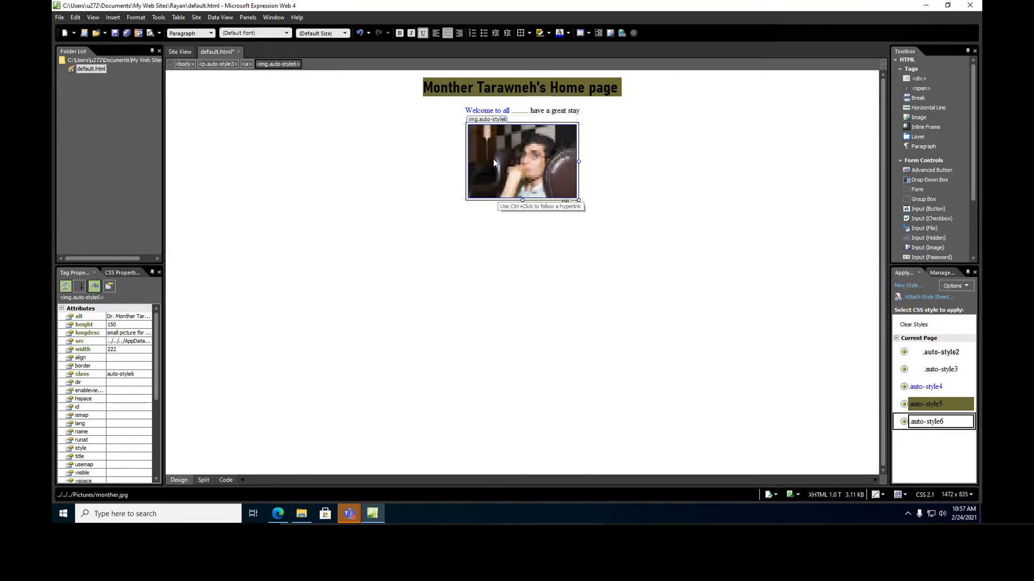
{"action": "right_click", "coordinate": [494, 159]}
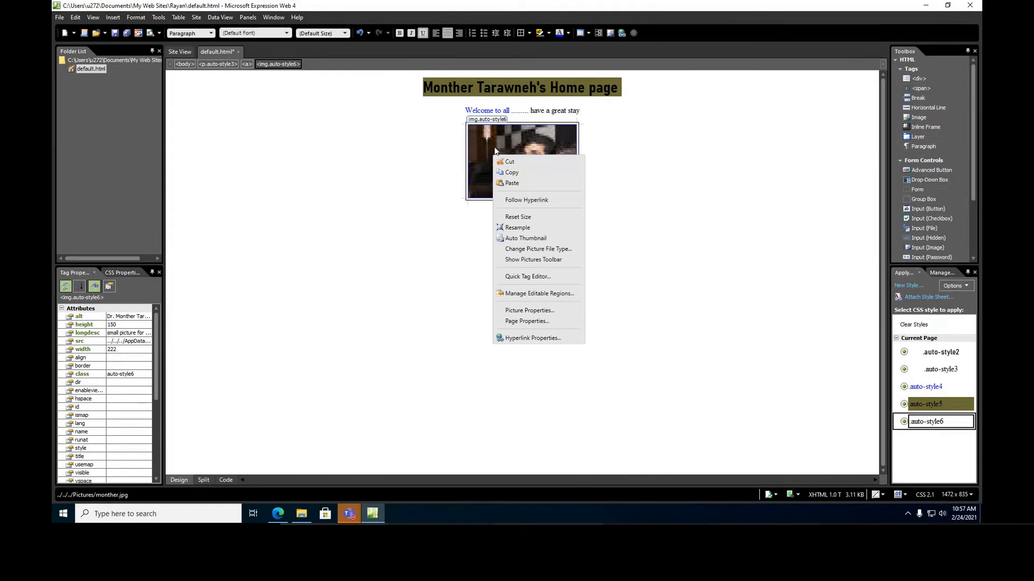
In Picture Properties, set the thumbnail width from 222 to 300 with aspect ratio kept, giving 300×202
{"action": "left_click", "coordinate": [532, 312]}
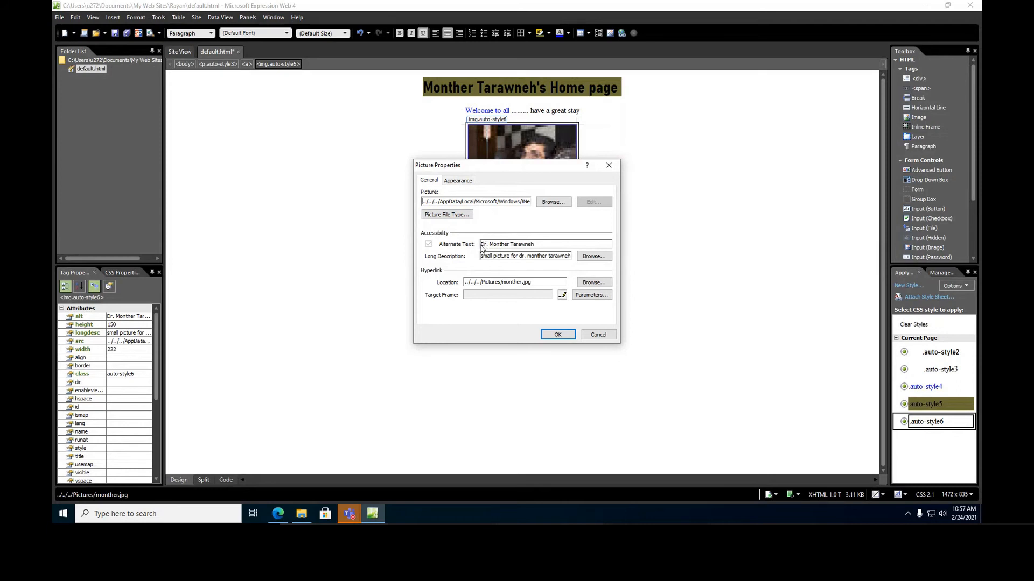
{"action": "left_click_drag", "start_coordinate": [481, 245], "coordinate": [534, 245]}
{"action": "key", "text": "Tab"}
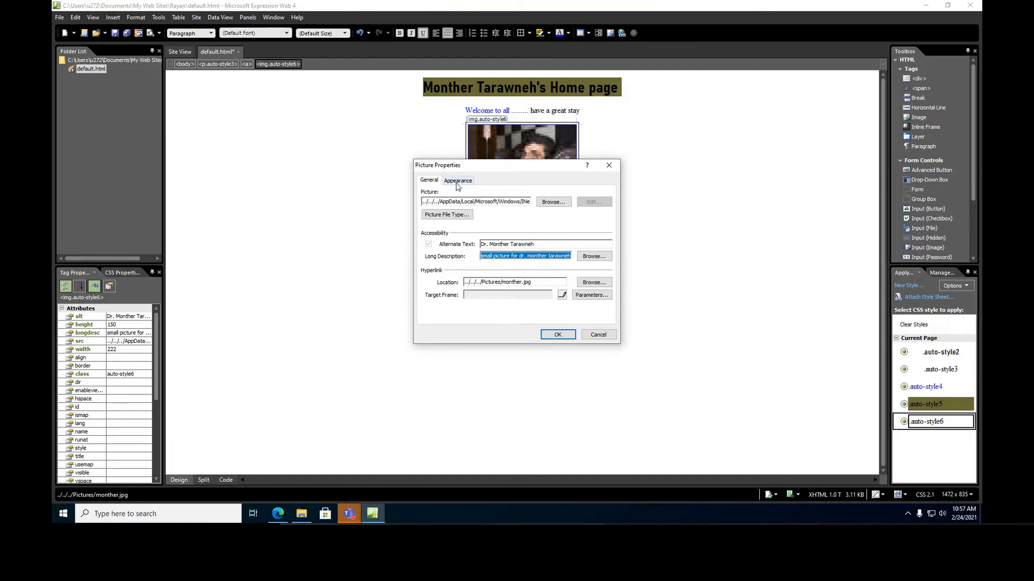
{"action": "left_click", "coordinate": [433, 183]}
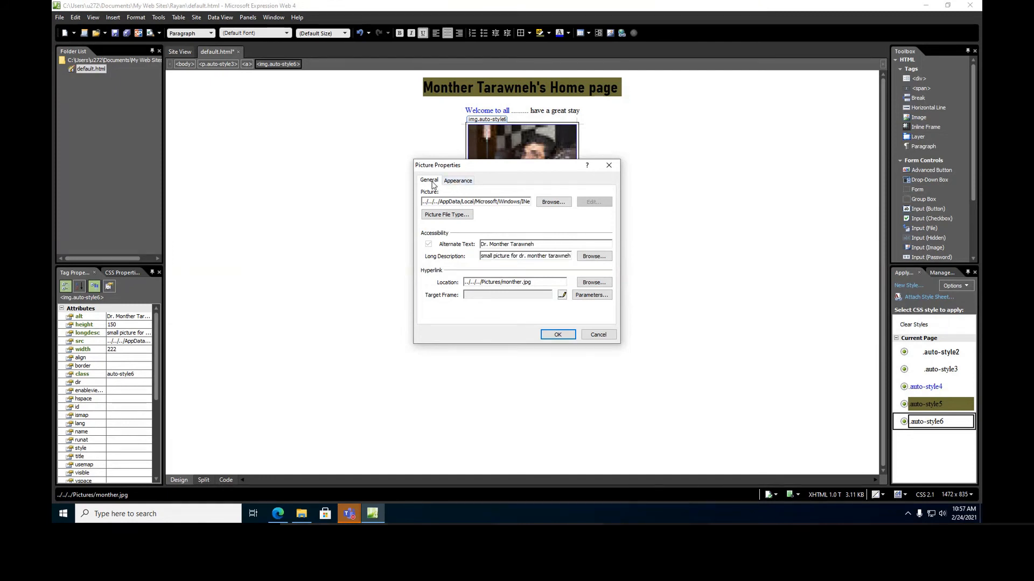
{"action": "left_click", "coordinate": [456, 185]}
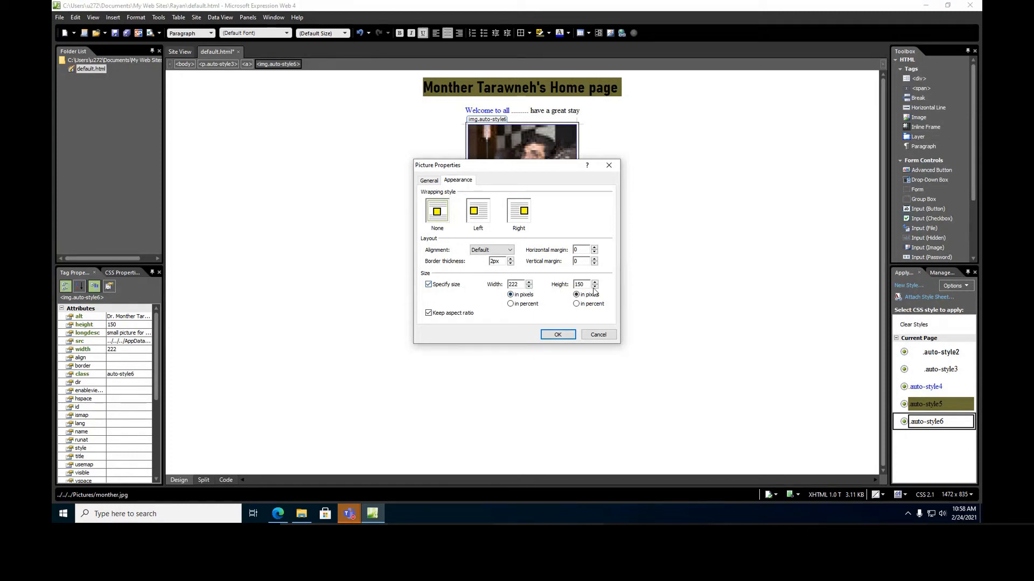
{"action": "left_click_drag", "start_coordinate": [523, 285], "coordinate": [481, 280]}
{"action": "type", "text": "300"}
{"action": "left_click_drag", "start_coordinate": [583, 285], "coordinate": [564, 286]}
{"action": "left_click", "coordinate": [558, 334]}
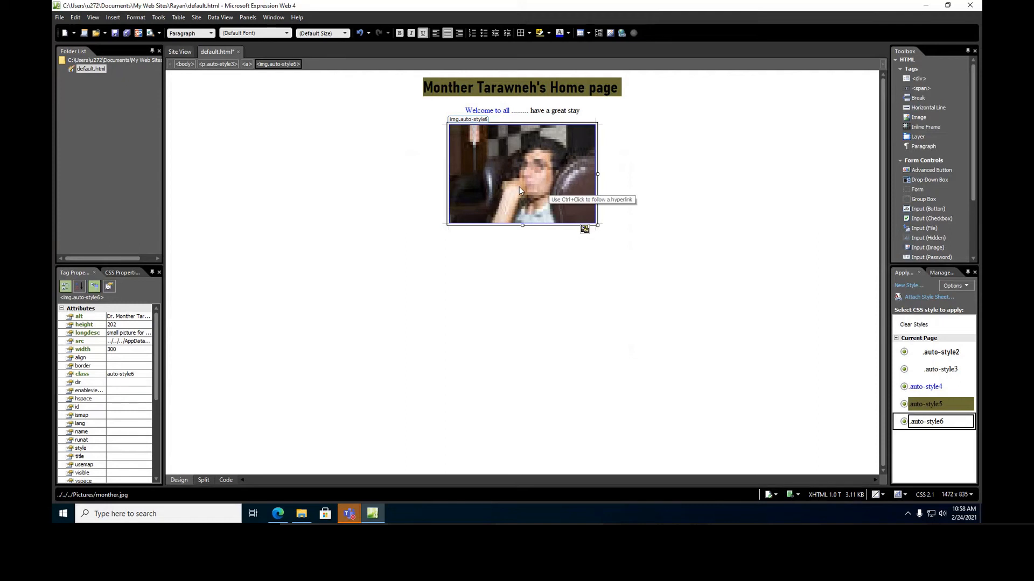
Reopen the thumbnail's Picture Properties on the Appearance tab to check its 300×202 size
{"action": "right_click", "coordinate": [521, 173]}
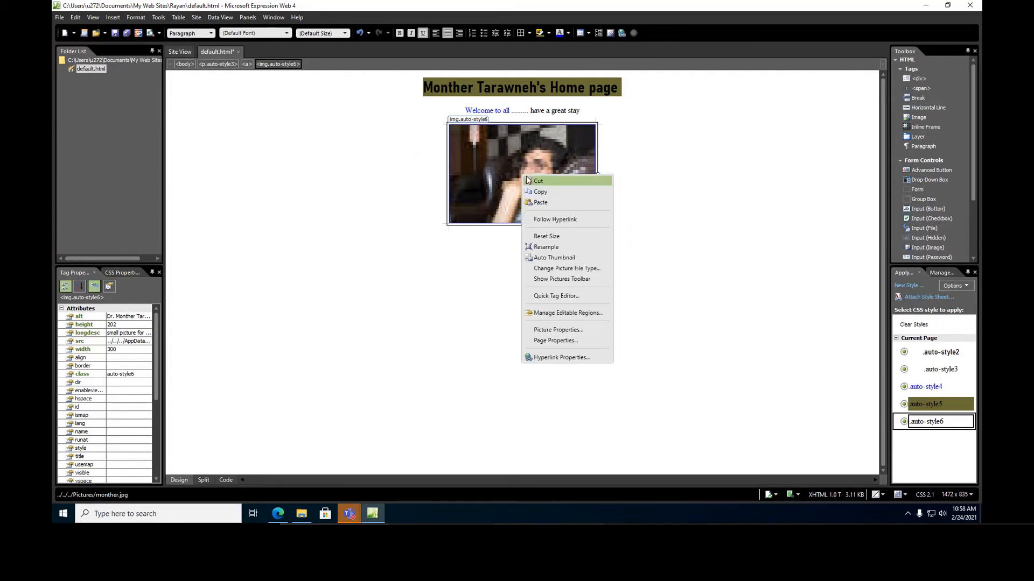
{"action": "right_click", "coordinate": [699, 203]}
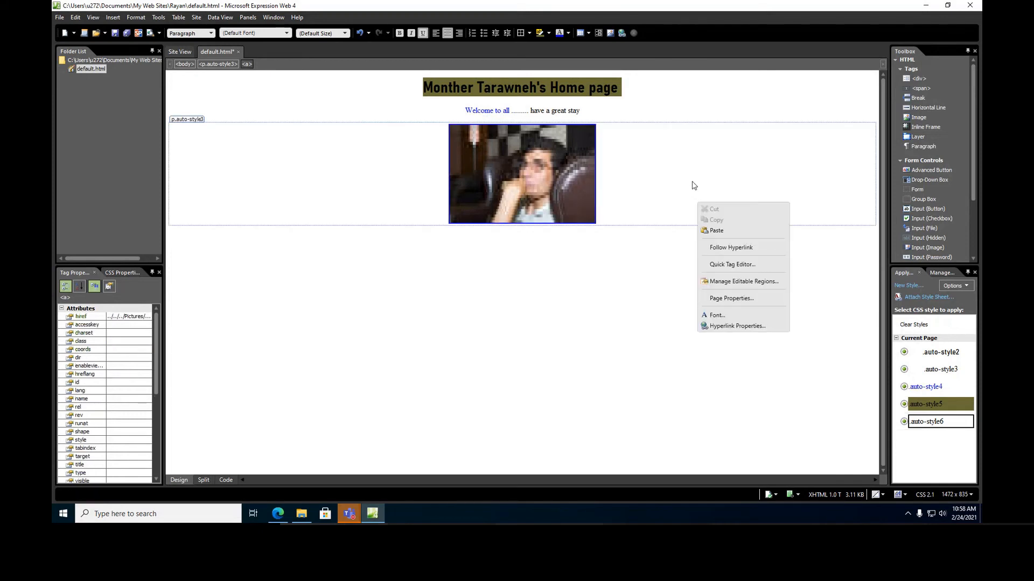
{"action": "right_click", "coordinate": [509, 161]}
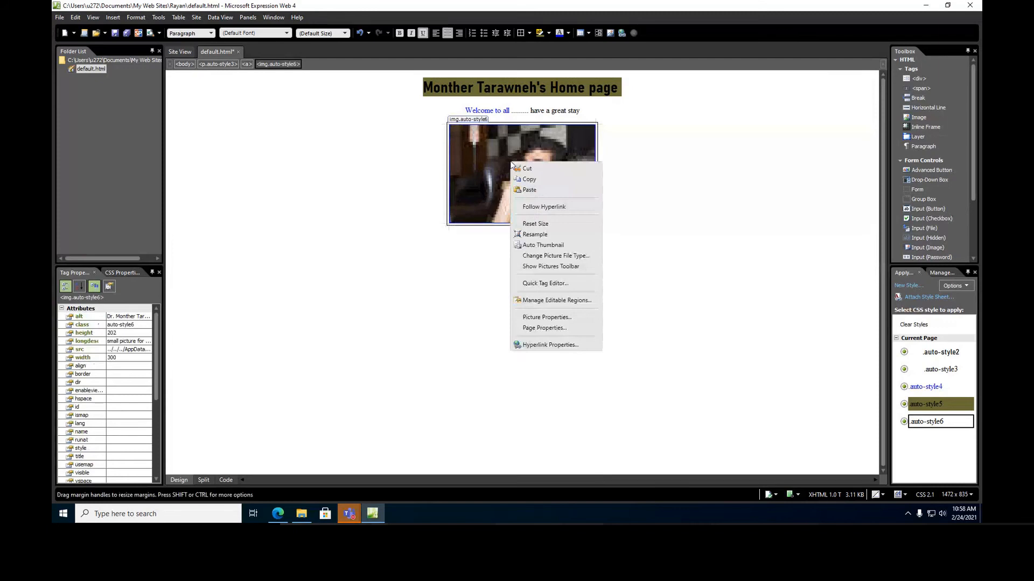
{"action": "left_click", "coordinate": [536, 317]}
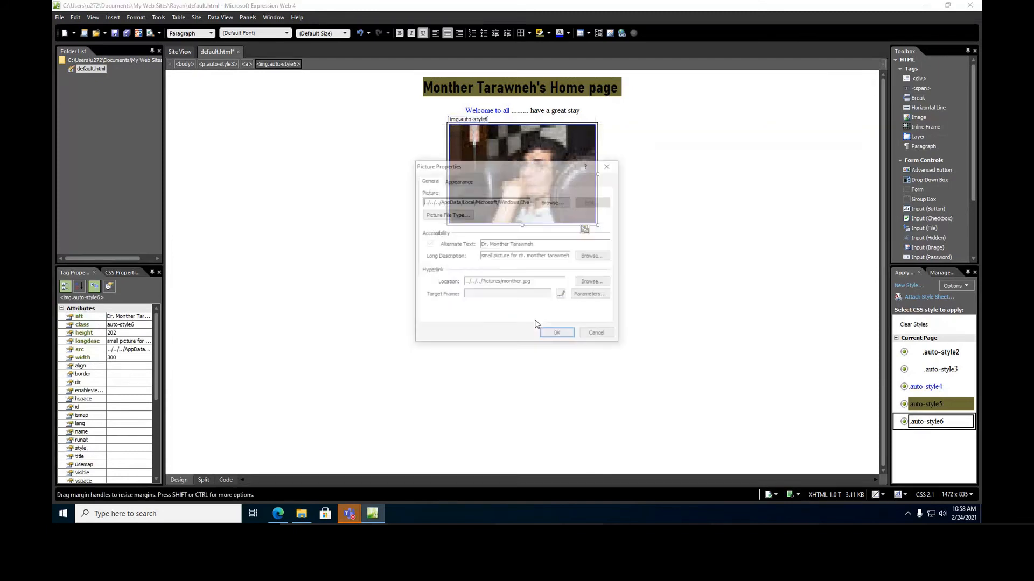
{"action": "left_click", "coordinate": [458, 182]}
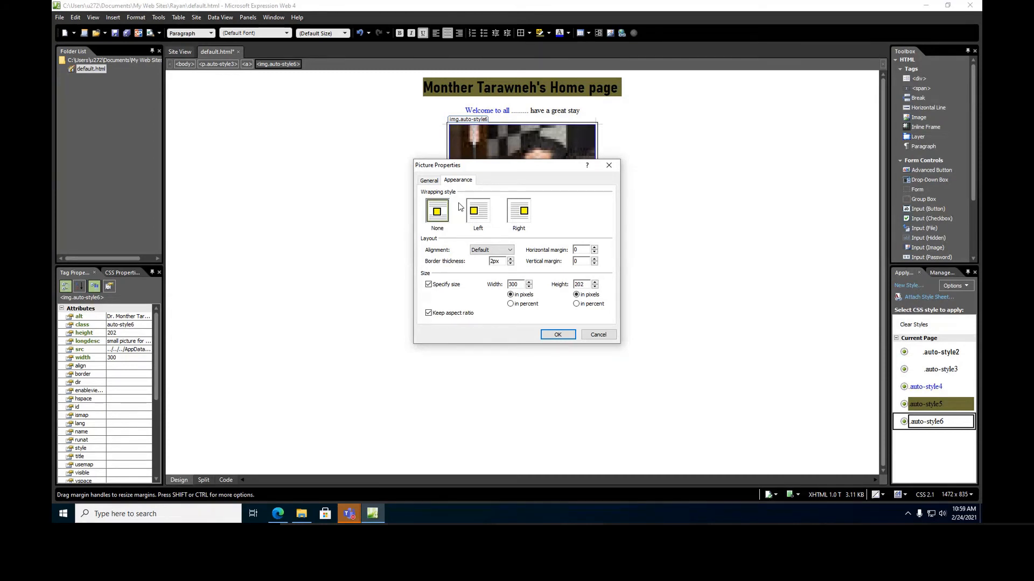
Size the picture in percent with width 50 and height 50
{"action": "left_click", "coordinate": [511, 304]}
{"action": "left_click_drag", "start_coordinate": [520, 285], "coordinate": [483, 274]}
{"action": "type", "text": "50"}
{"action": "left_click_drag", "start_coordinate": [585, 284], "coordinate": [548, 282]}
{"action": "type", "text": "50"}
{"action": "left_click", "coordinate": [558, 335]}
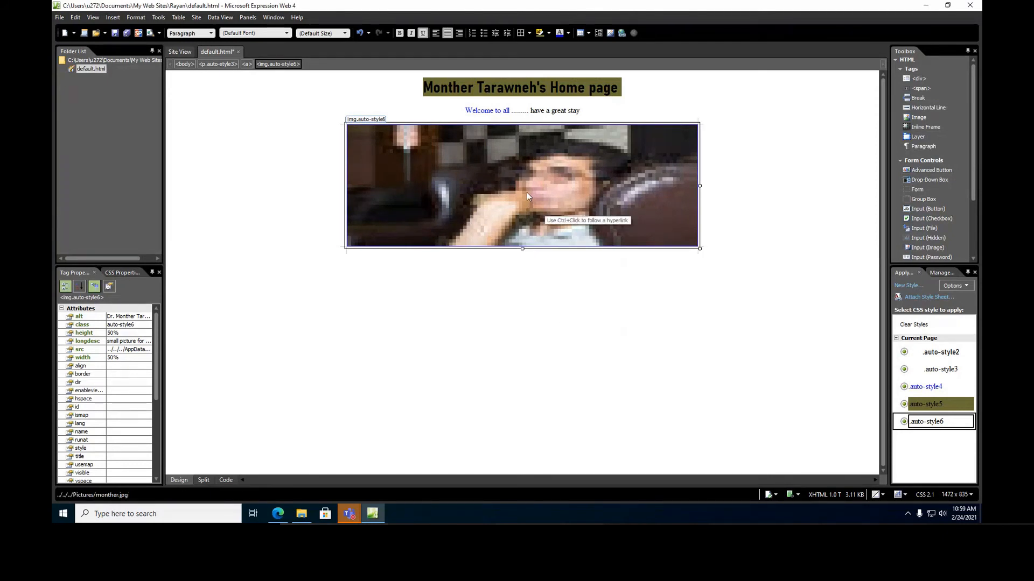
Narrow the picture to 30% width, then stretch its corner to 458 by 266 pixels
{"action": "right_click", "coordinate": [527, 192]}
{"action": "left_click", "coordinate": [569, 321]}
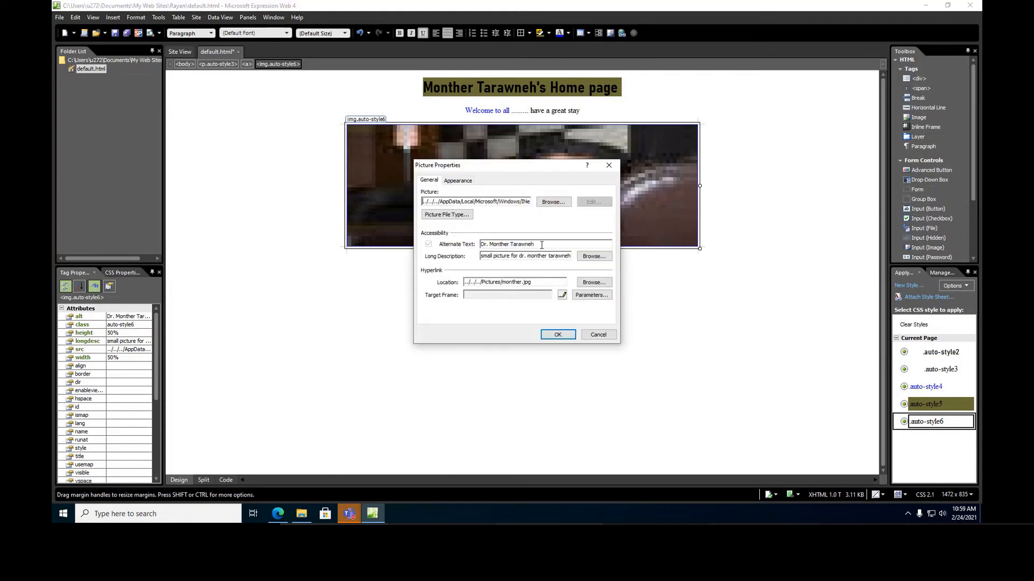
{"action": "left_click", "coordinate": [458, 181]}
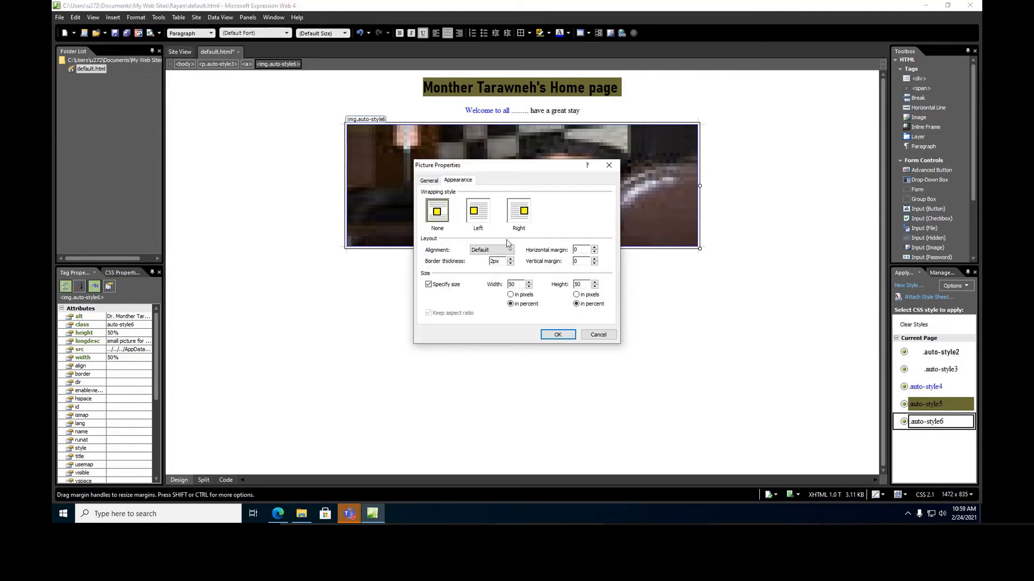
{"action": "double_click", "coordinate": [506, 284]}
{"action": "left_click", "coordinate": [558, 335]}
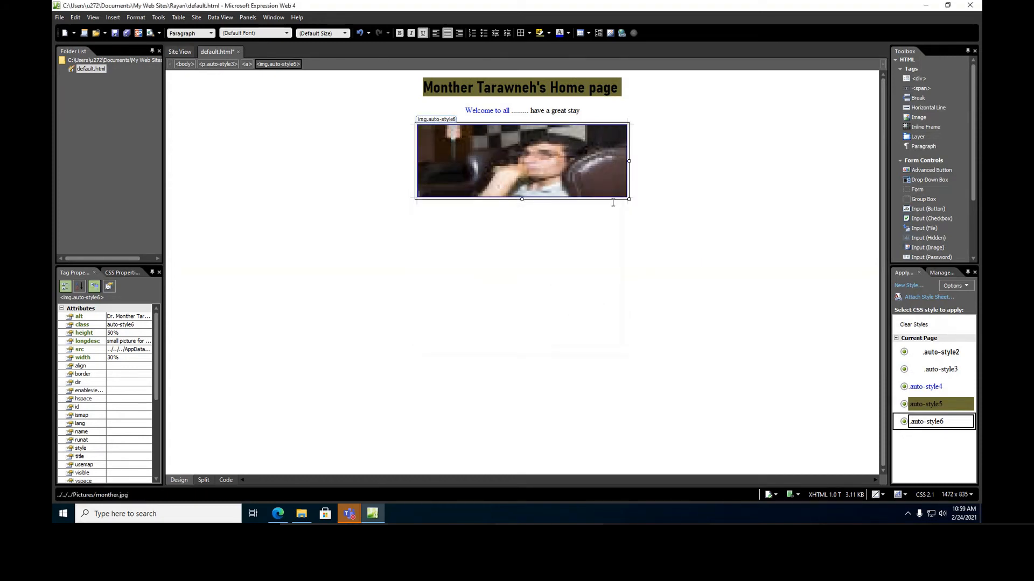
{"action": "left_click_drag", "start_coordinate": [629, 199], "coordinate": [637, 256]}
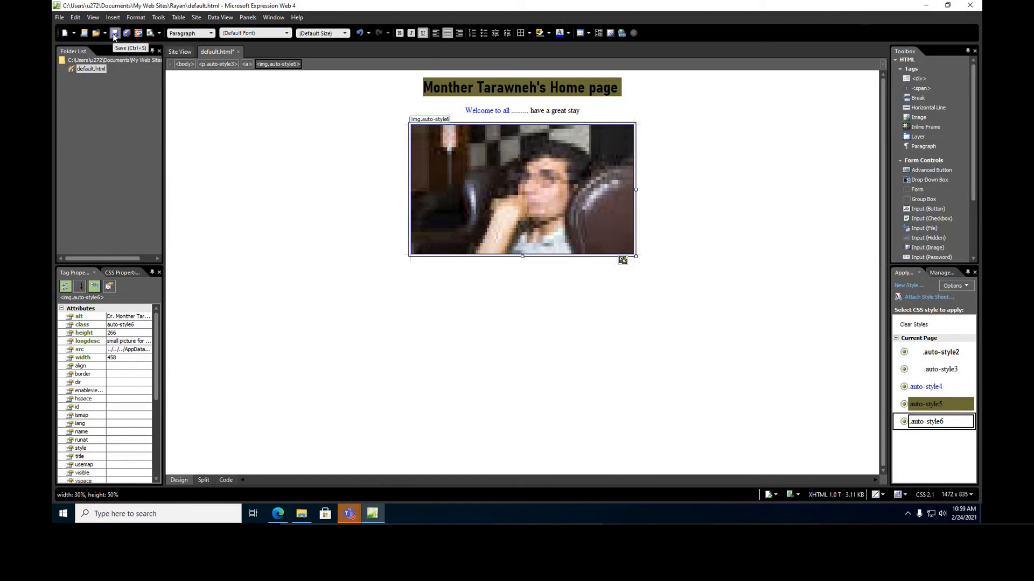
Save default.html, storing embedded images monther.jpg and monther_small.jpg in the site folder
{"action": "left_click", "coordinate": [59, 17]}
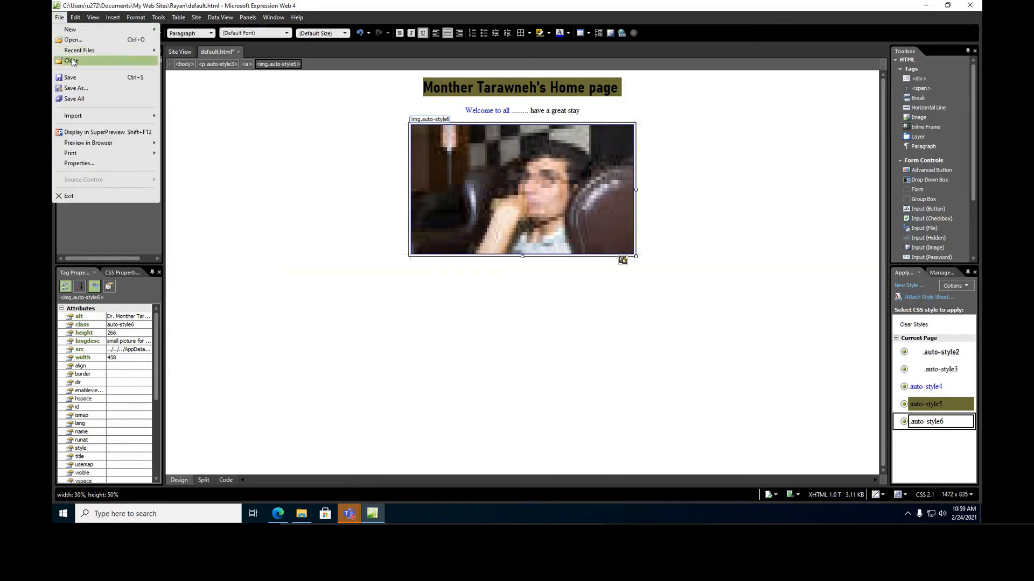
{"action": "left_click", "coordinate": [71, 79]}
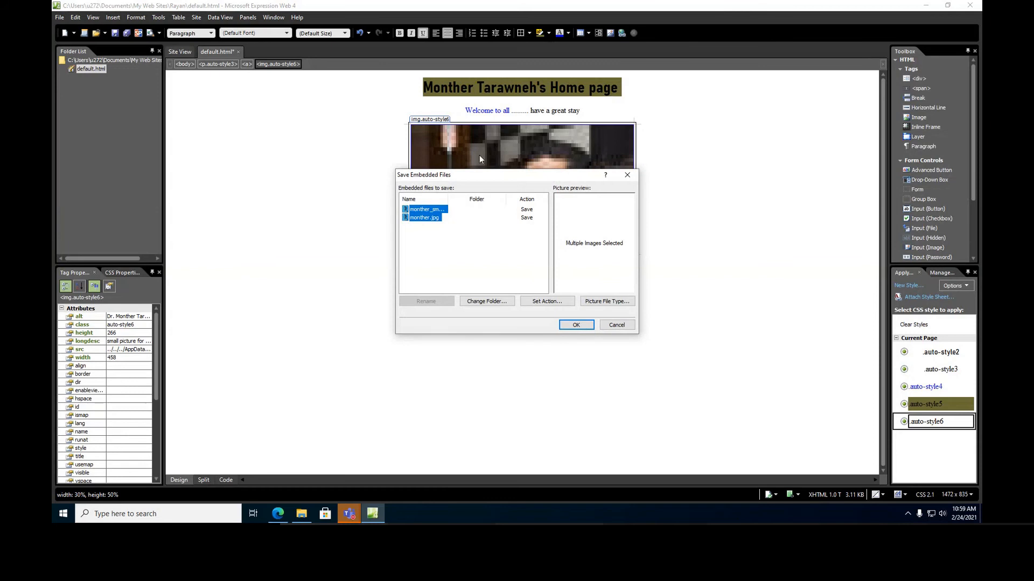
{"action": "left_click_drag", "start_coordinate": [467, 180], "coordinate": [540, 284]}
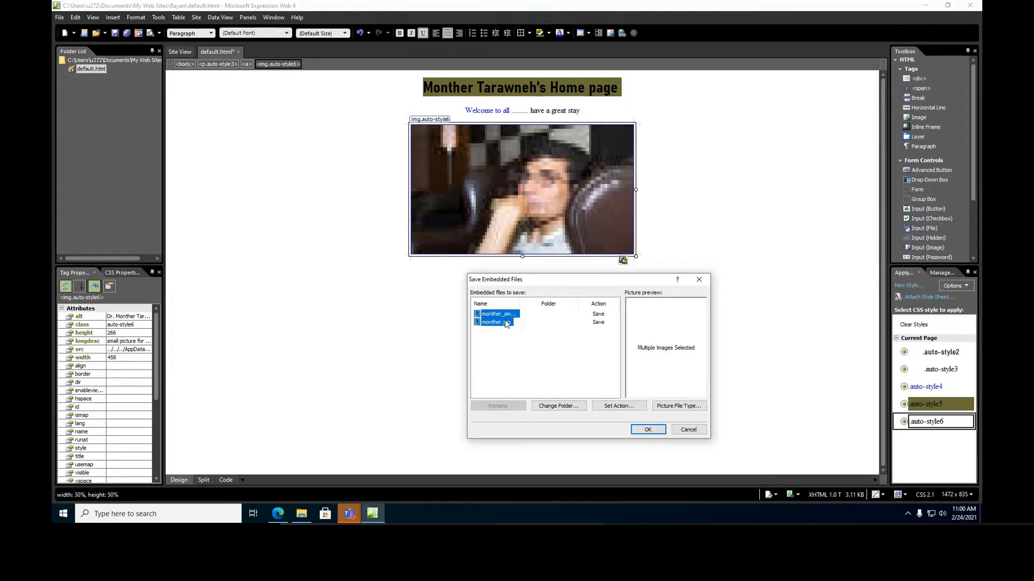
{"action": "left_click_drag", "start_coordinate": [520, 299], "coordinate": [586, 302]}
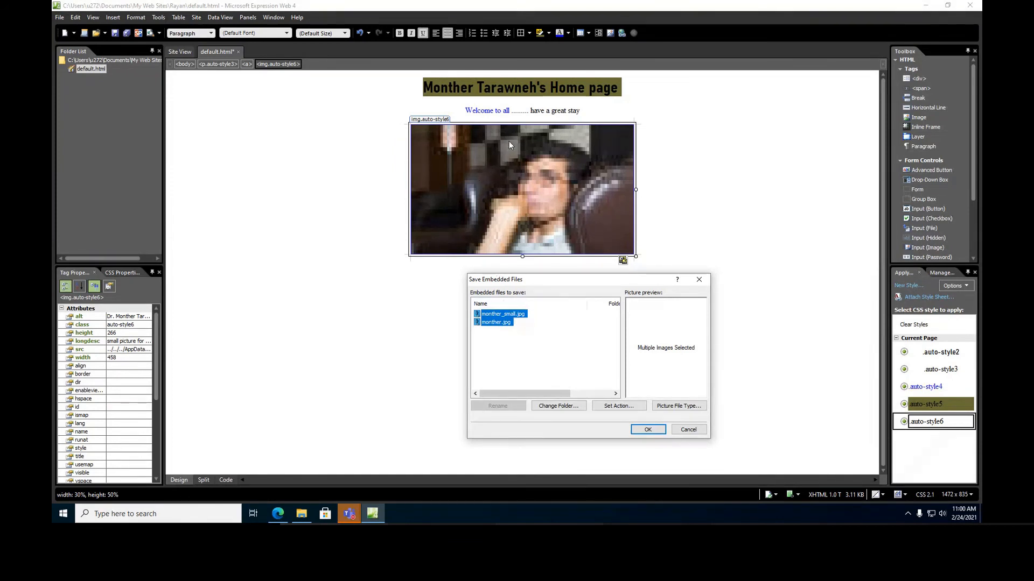
{"action": "left_click", "coordinate": [491, 324]}
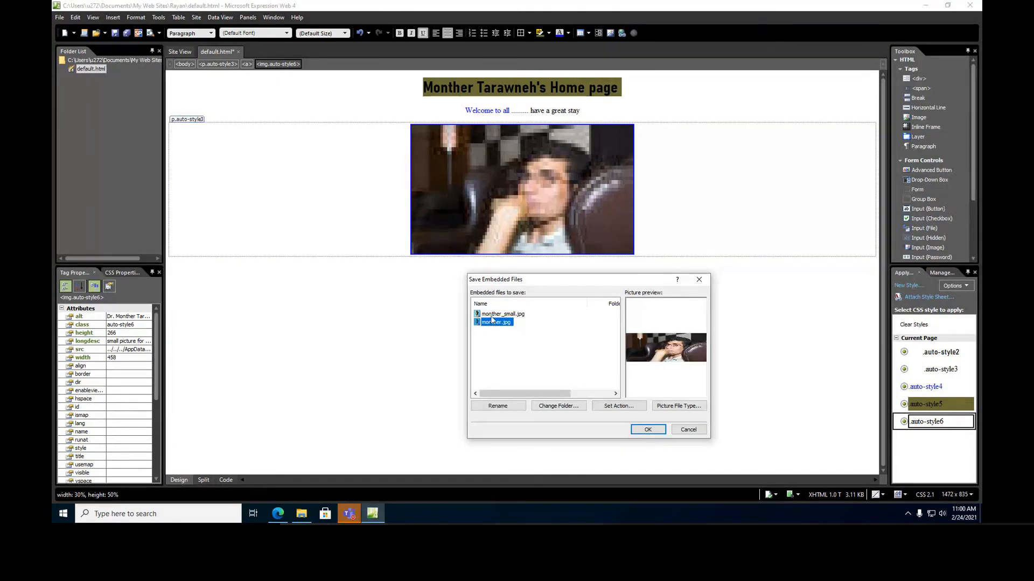
{"action": "left_click", "coordinate": [493, 315]}
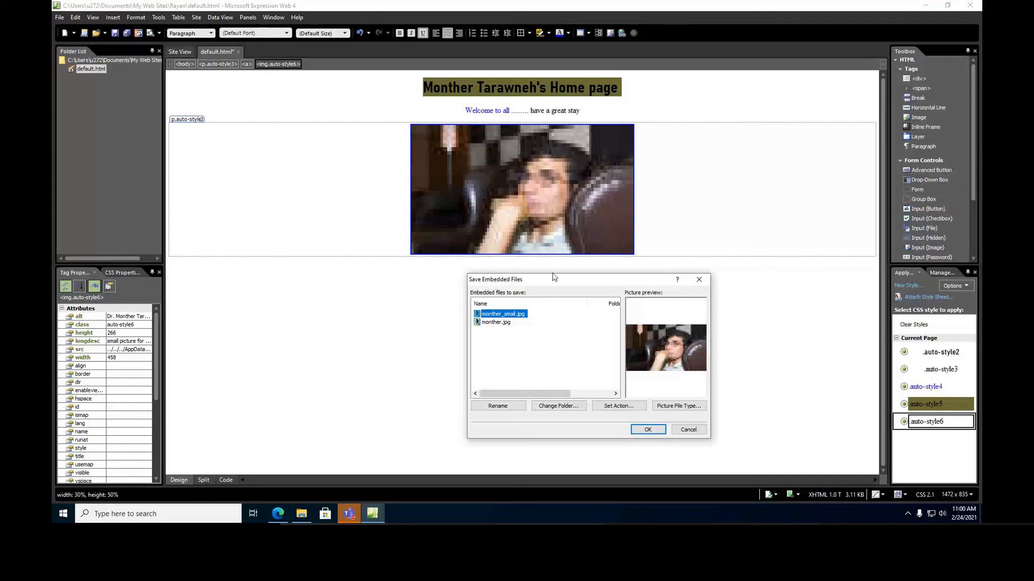
{"action": "left_click", "coordinate": [645, 430]}
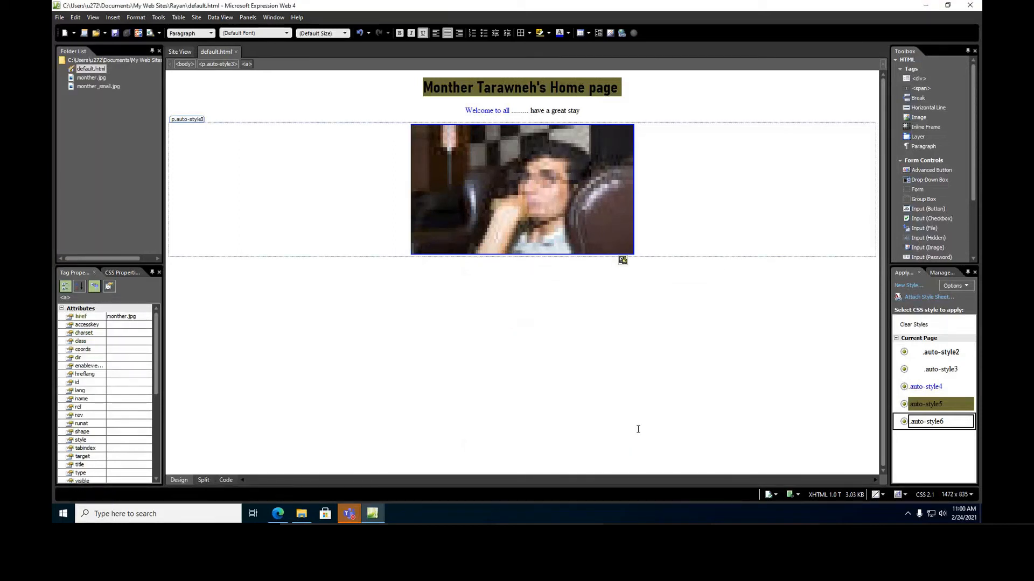
{"action": "left_click", "coordinate": [90, 78]}
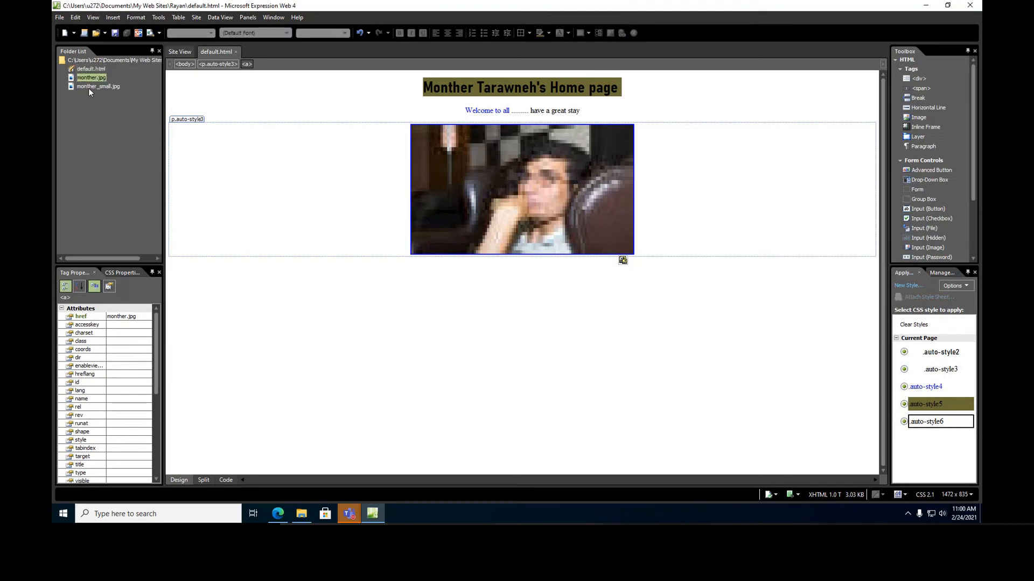
{"action": "left_click", "coordinate": [306, 502]}
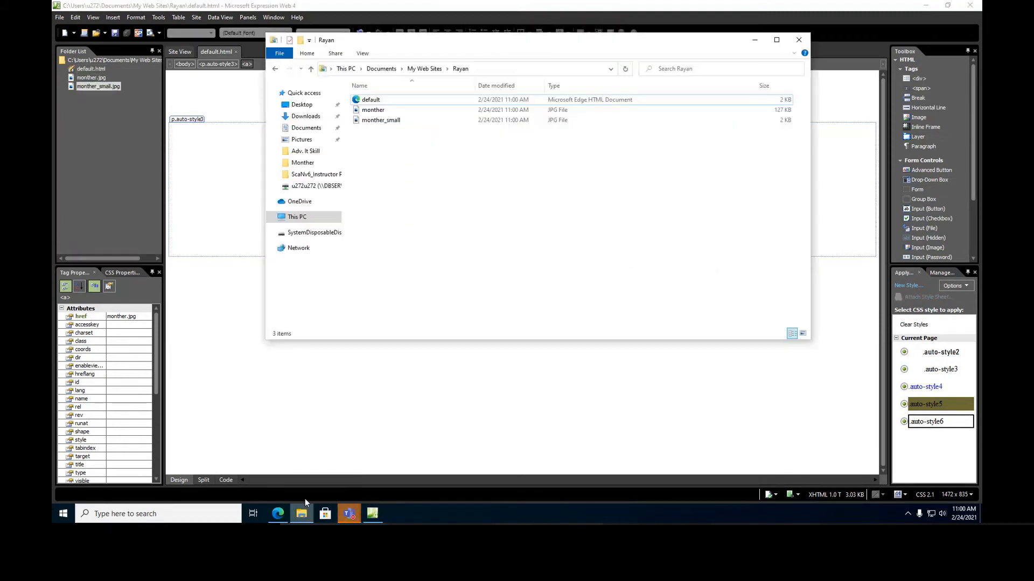
{"action": "left_click", "coordinate": [311, 130]}
{"action": "left_click", "coordinate": [389, 111]}
{"action": "double_click", "coordinate": [388, 110]}
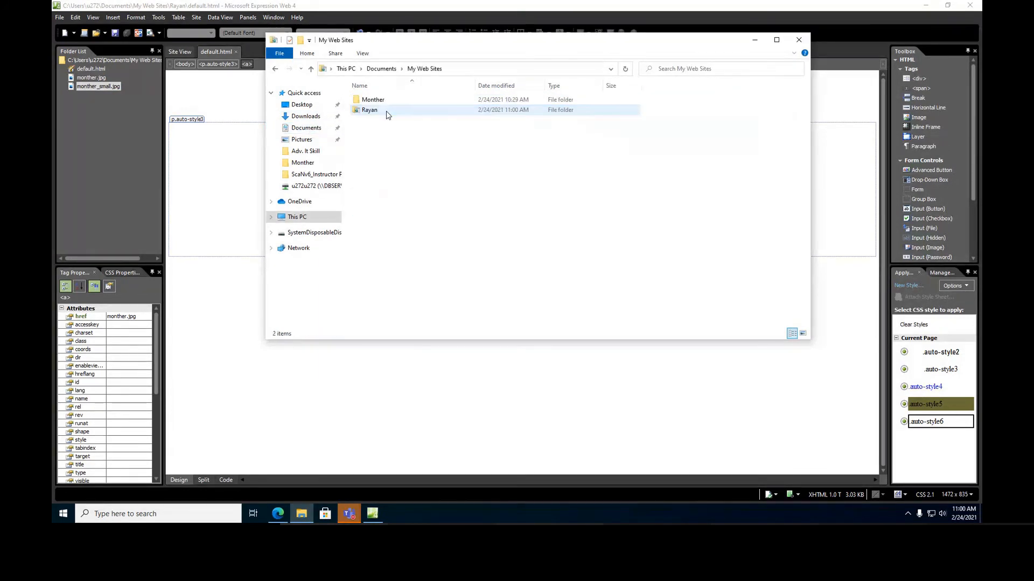
{"action": "left_click", "coordinate": [366, 112]}
{"action": "double_click", "coordinate": [366, 112]}
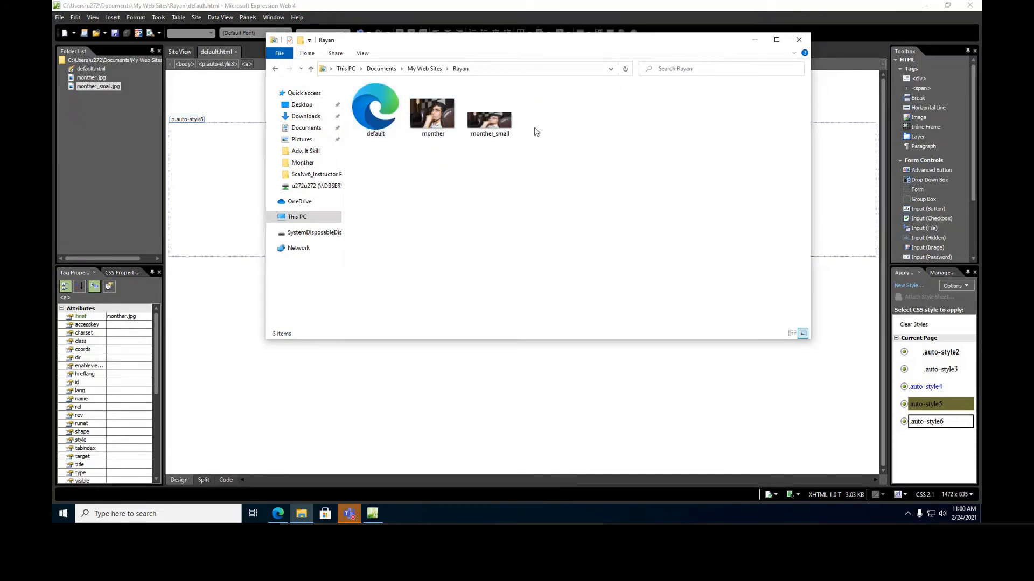
{"action": "left_click", "coordinate": [755, 40]}
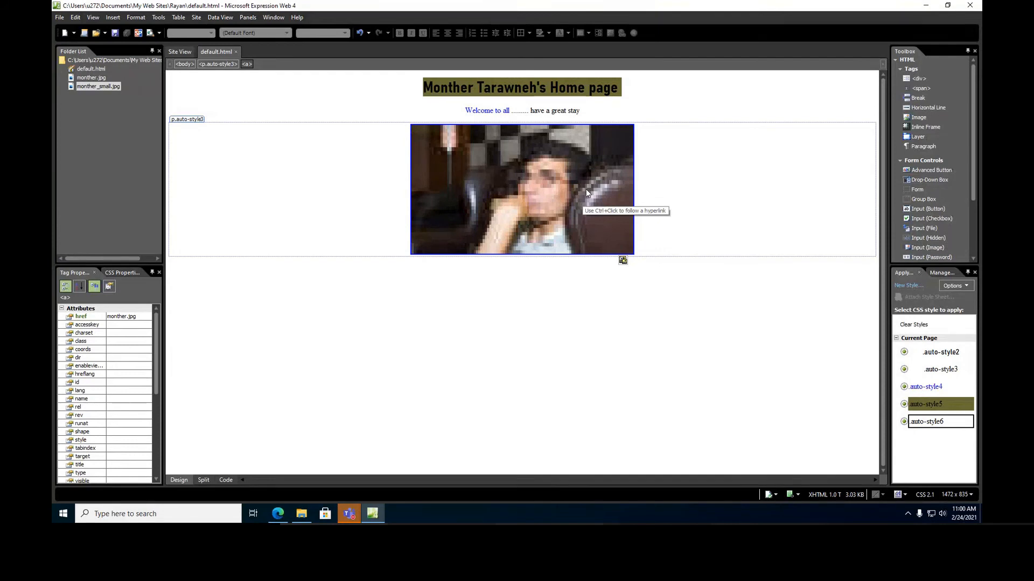
Preview the page in Internet Explorer, then enlarge the picture to 565 by 399 pixels
{"action": "left_click", "coordinate": [159, 34]}
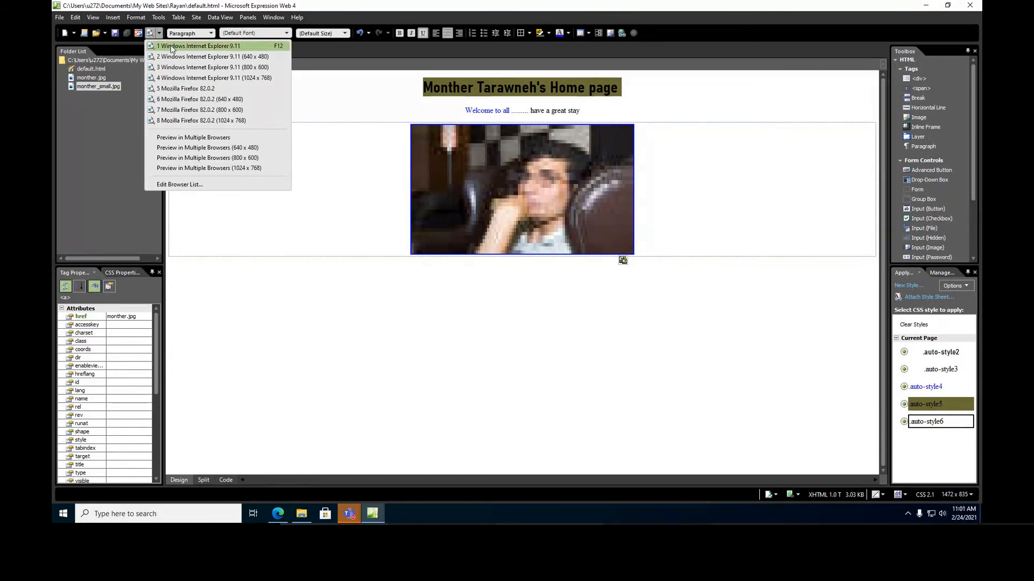
{"action": "left_click", "coordinate": [194, 46]}
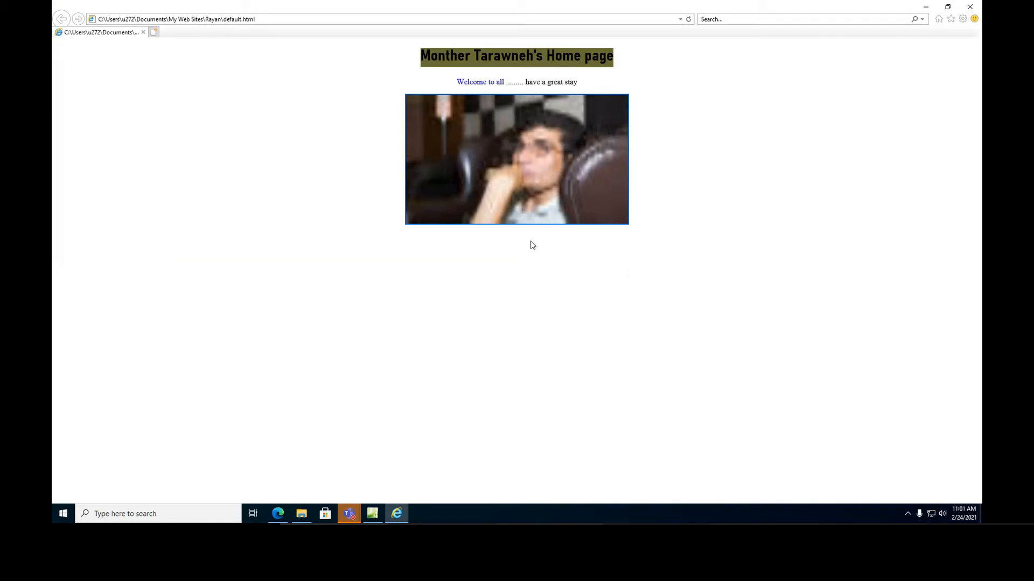
{"action": "left_click", "coordinate": [972, 9]}
{"action": "left_click_drag", "start_coordinate": [638, 259], "coordinate": [689, 320]}
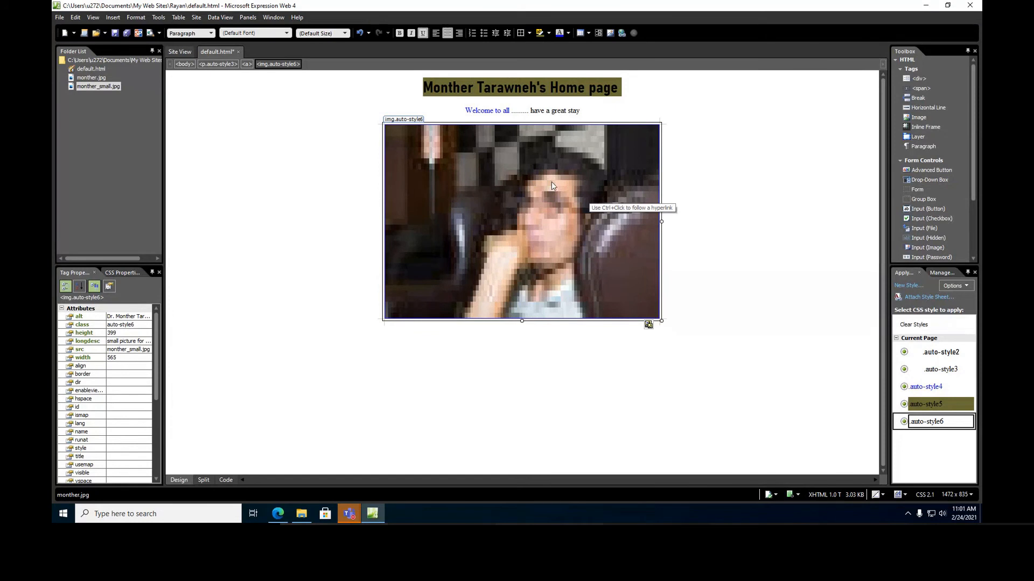
Replace the picture with monther.jpg from the Folder List, adding a person's name as alternate text
{"action": "right_click", "coordinate": [534, 176]}
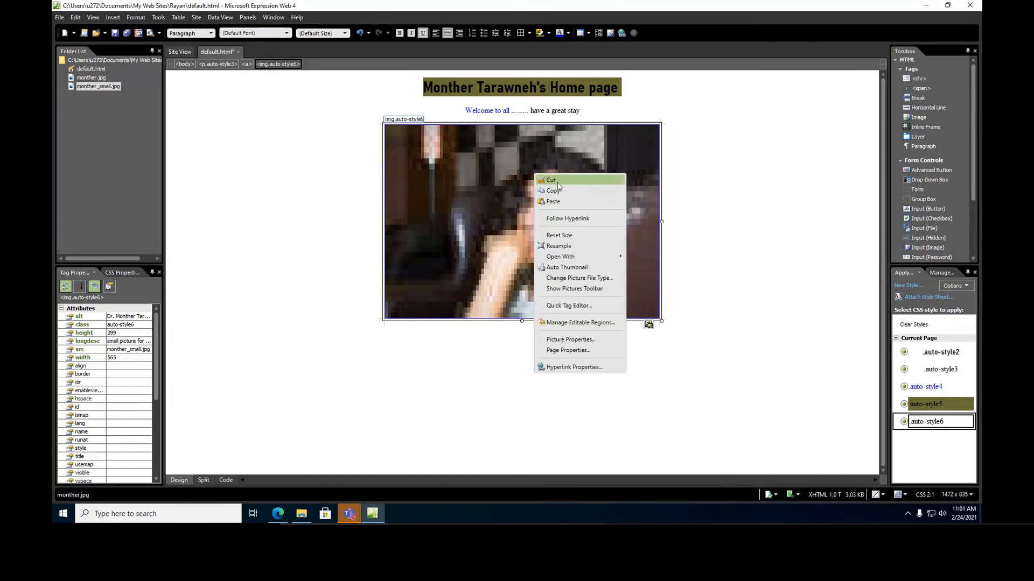
{"action": "left_click", "coordinate": [557, 184]}
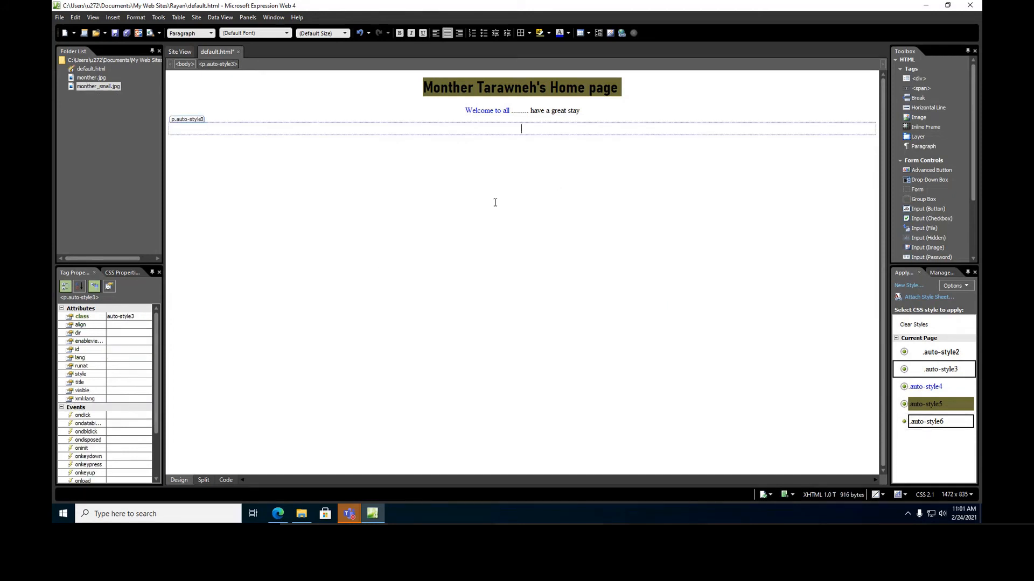
{"action": "left_click", "coordinate": [94, 88]}
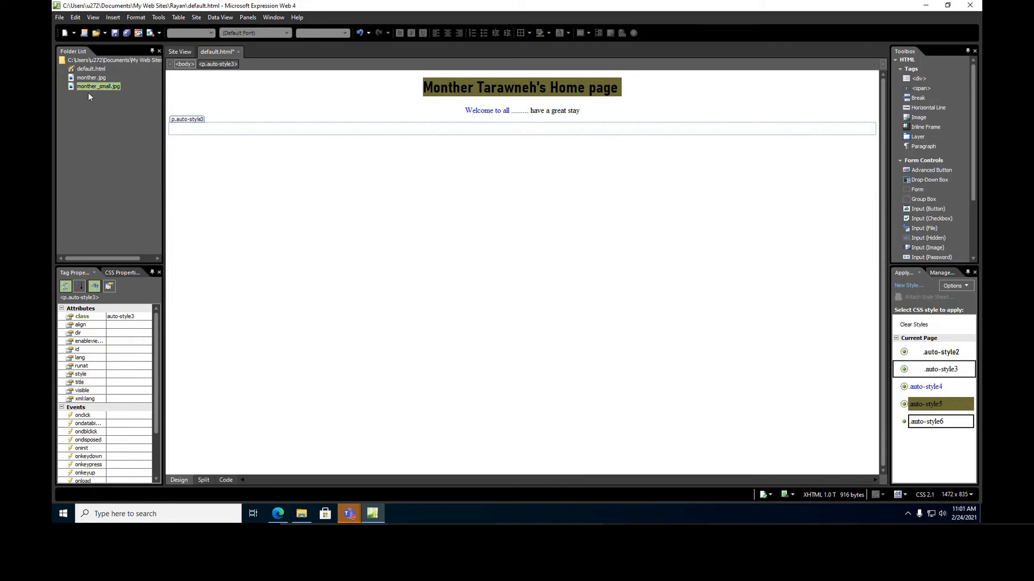
{"action": "left_click", "coordinate": [89, 79]}
{"action": "left_click_drag", "start_coordinate": [87, 81], "coordinate": [522, 128]}
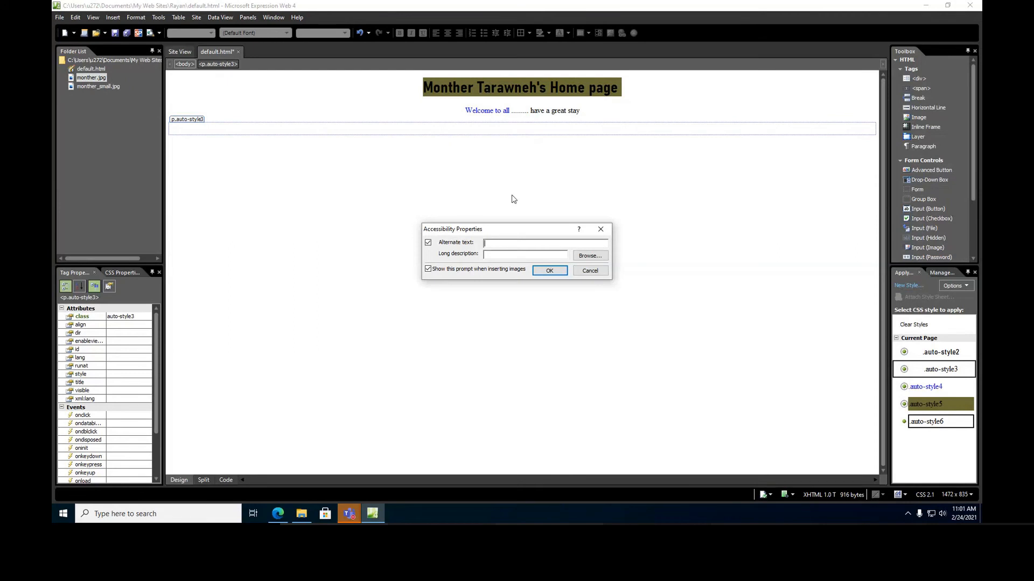
{"action": "type", "text": "Di"}
{"action": "type", "text": ". monther"}
{"action": "type", "text": " tarawneh"}
{"action": "left_click", "coordinate": [504, 256]}
{"action": "left_click", "coordinate": [542, 273]}
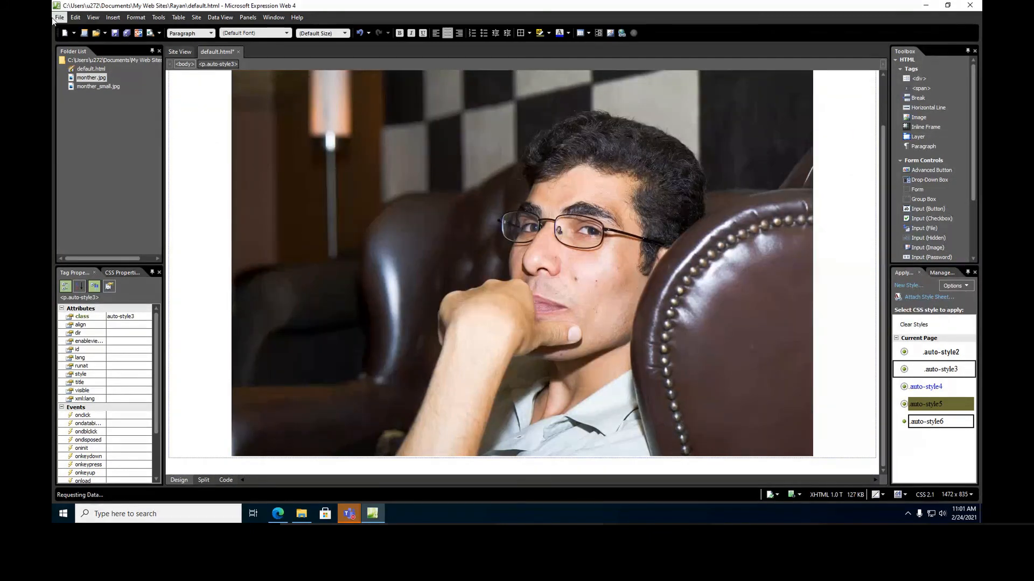
Resize the new picture to 624 by 408 pixels and save the page
{"action": "left_click", "coordinate": [763, 452]}
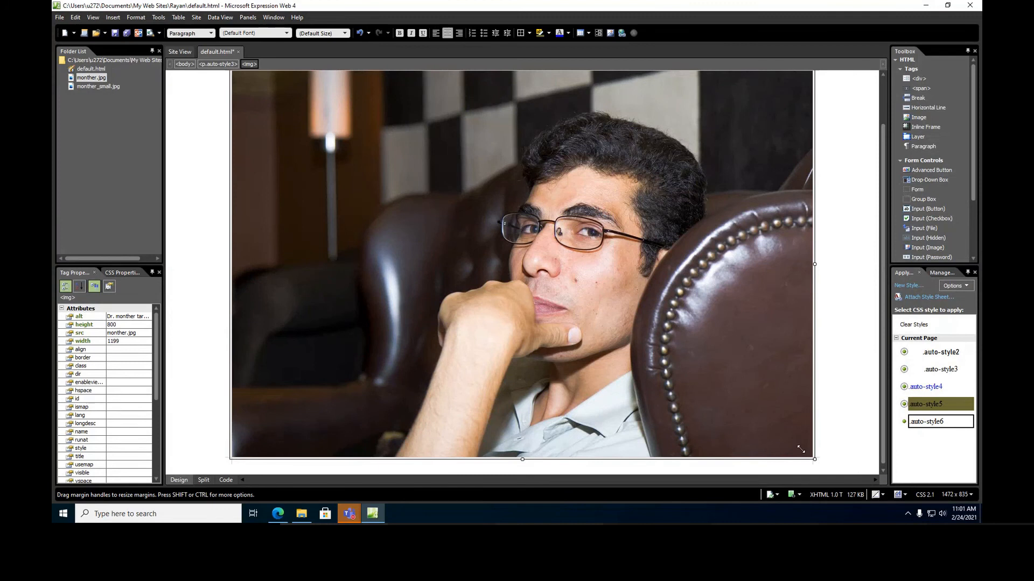
{"action": "left_click_drag", "start_coordinate": [814, 459], "coordinate": [559, 279]}
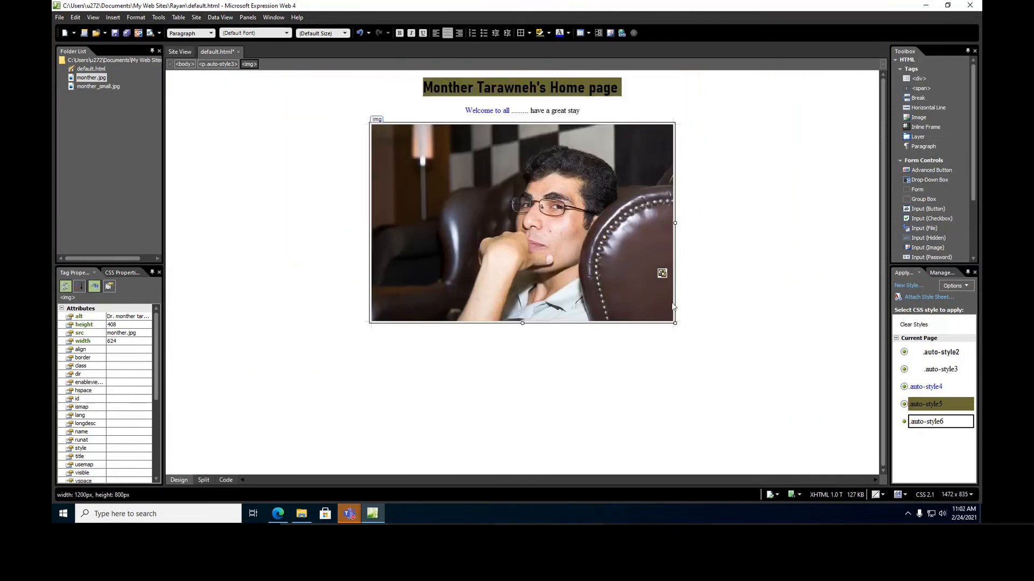
{"action": "left_click", "coordinate": [127, 33]}
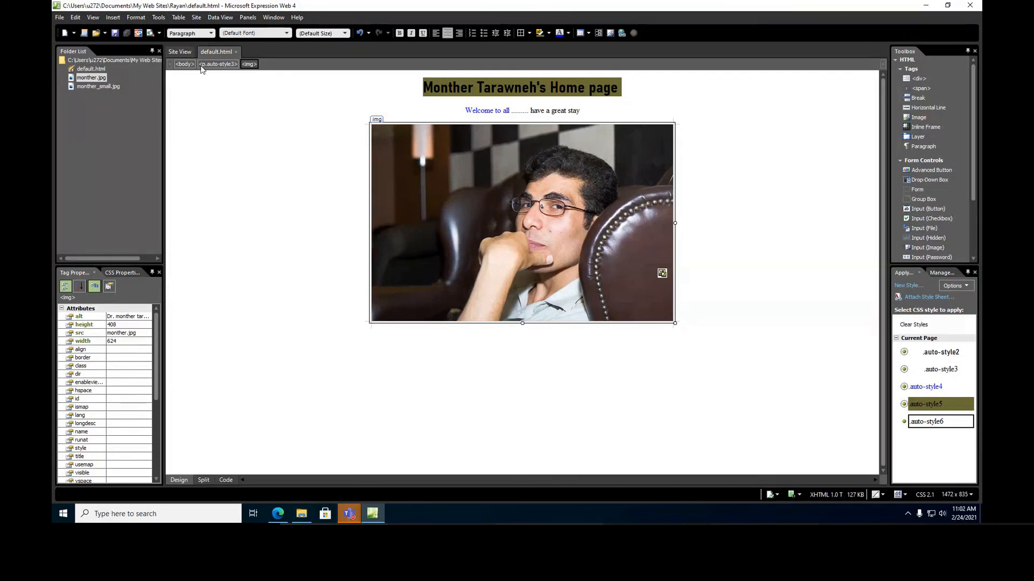
{"action": "left_click", "coordinate": [159, 33]}
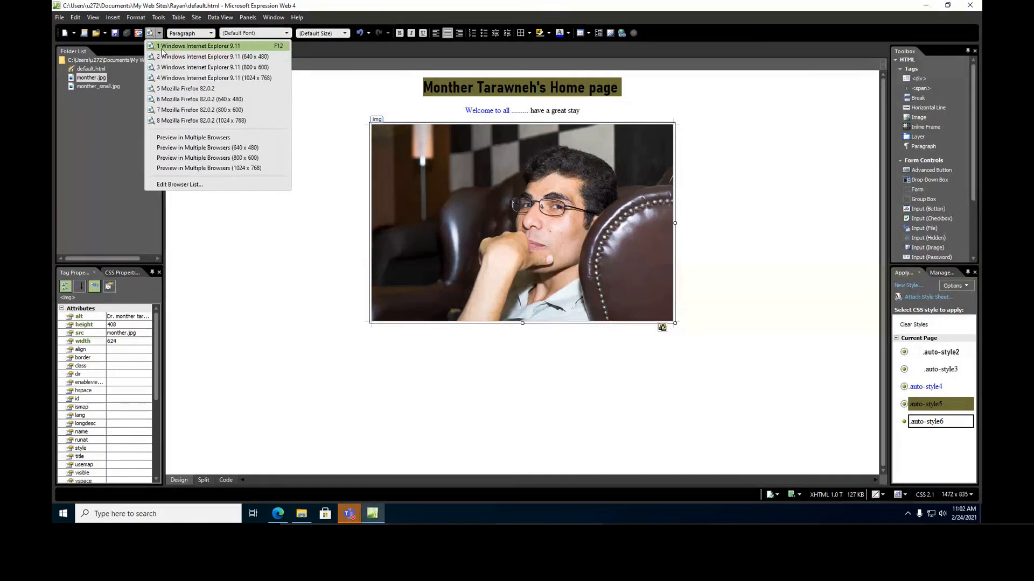
{"action": "left_click", "coordinate": [164, 50]}
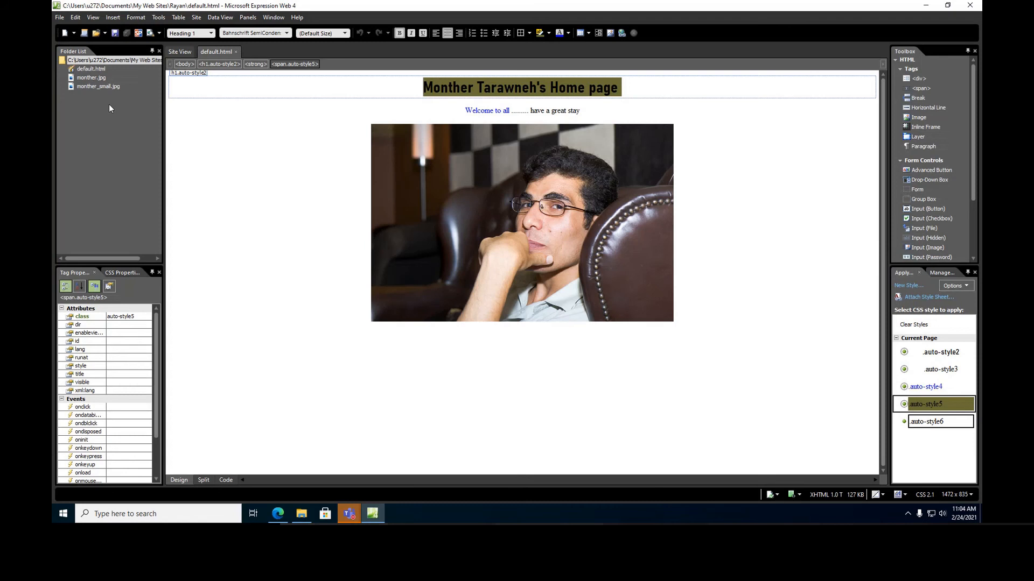
{"action": "left_click", "coordinate": [85, 85]}
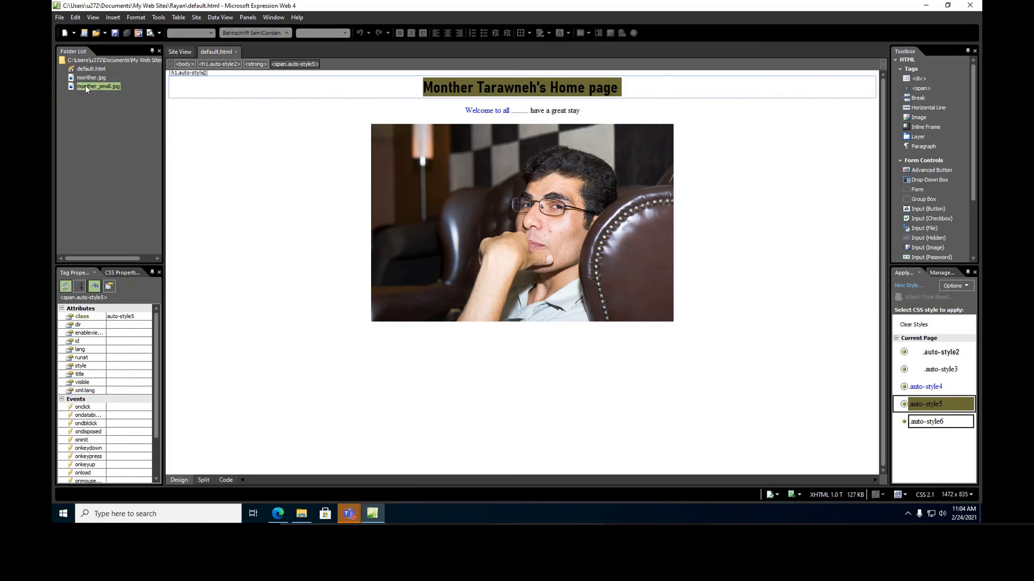
{"action": "left_click", "coordinate": [90, 76]}
{"action": "left_click", "coordinate": [302, 513]}
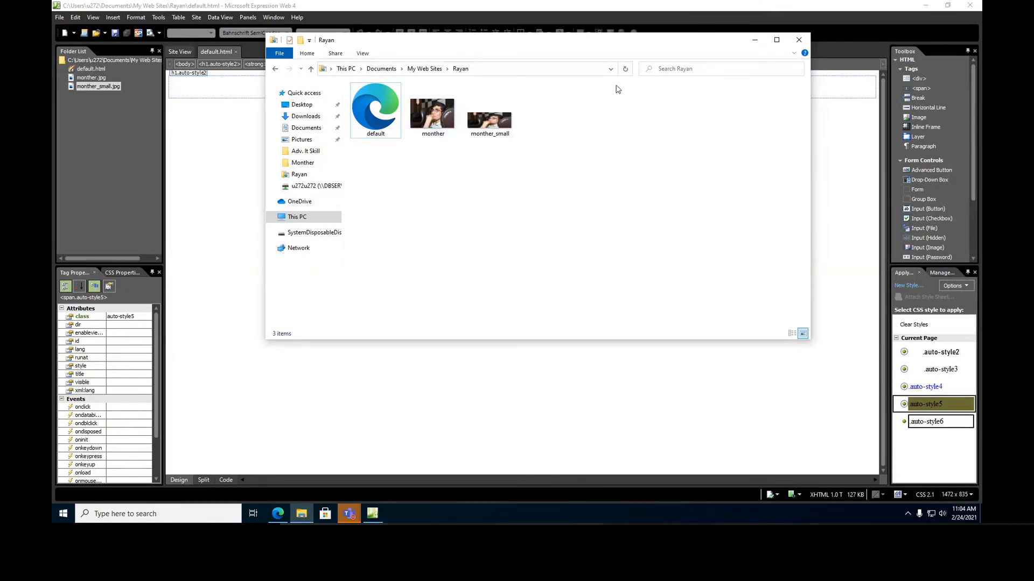
{"action": "left_click", "coordinate": [798, 41]}
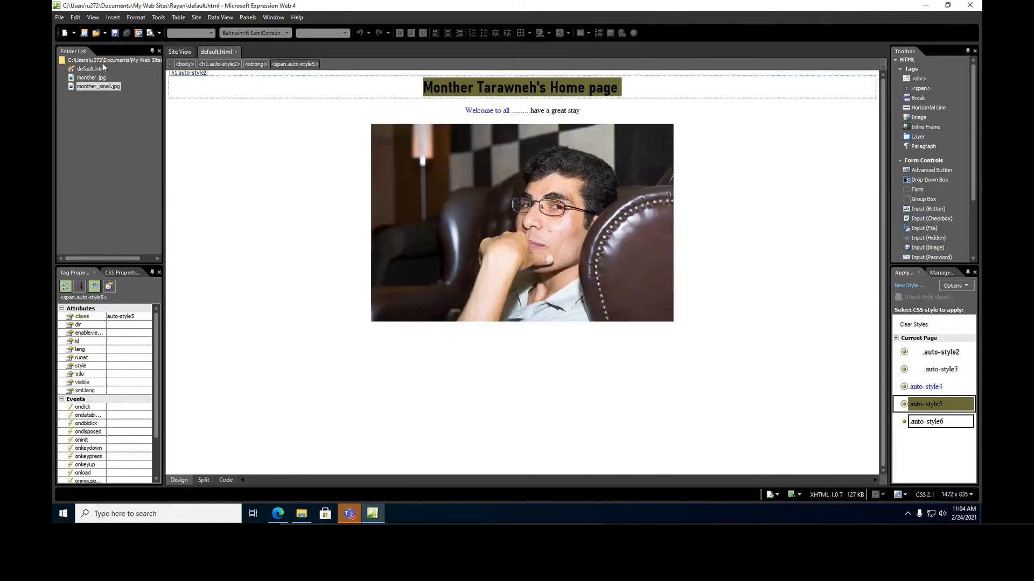
{"action": "right_click", "coordinate": [103, 63]}
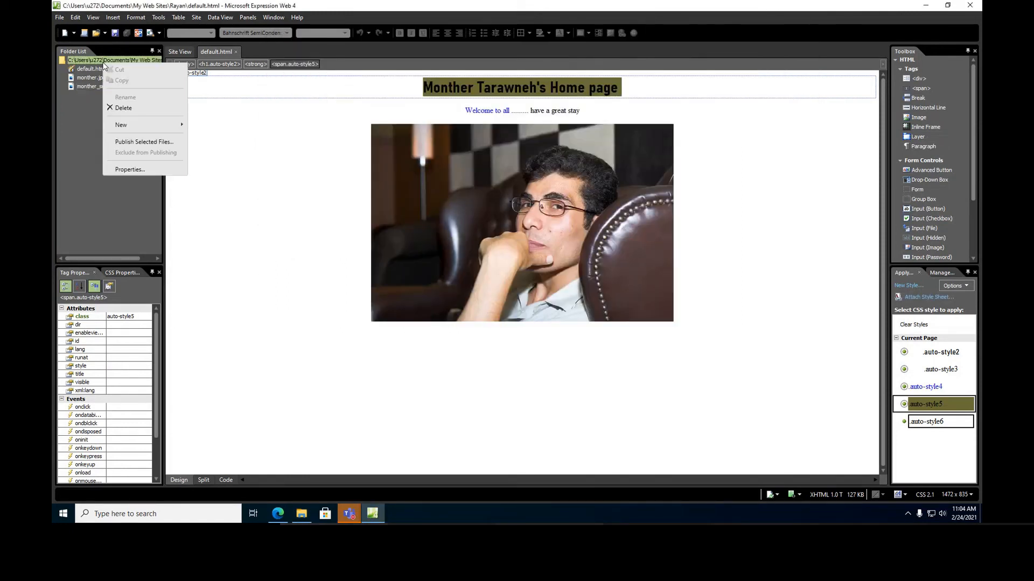
{"action": "mouse_move", "coordinate": [127, 126]}
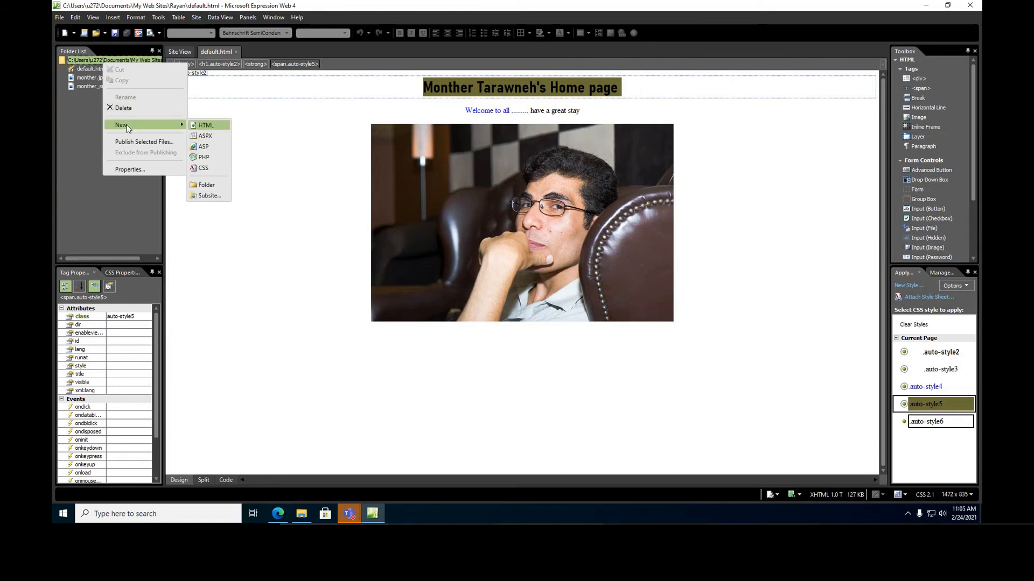
{"action": "left_click", "coordinate": [71, 64]}
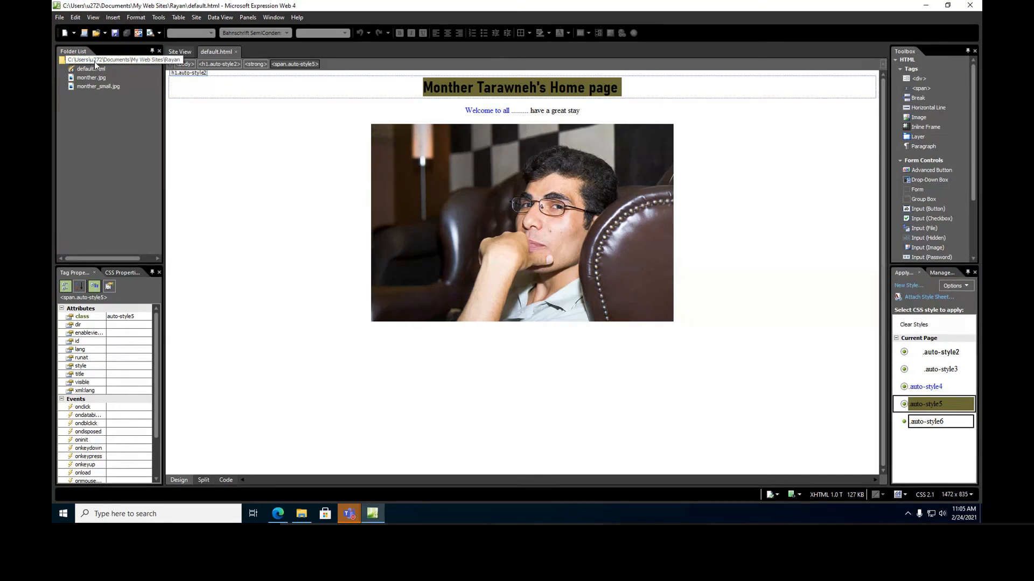
Create a new folder named images in the site root
{"action": "left_click", "coordinate": [84, 70]}
{"action": "right_click", "coordinate": [85, 72]}
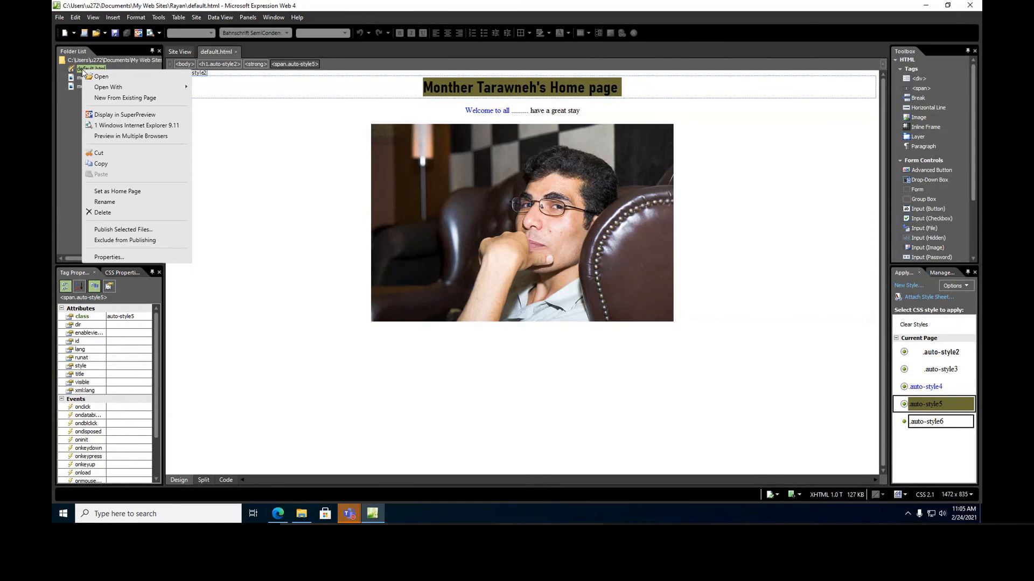
{"action": "left_click", "coordinate": [80, 63]}
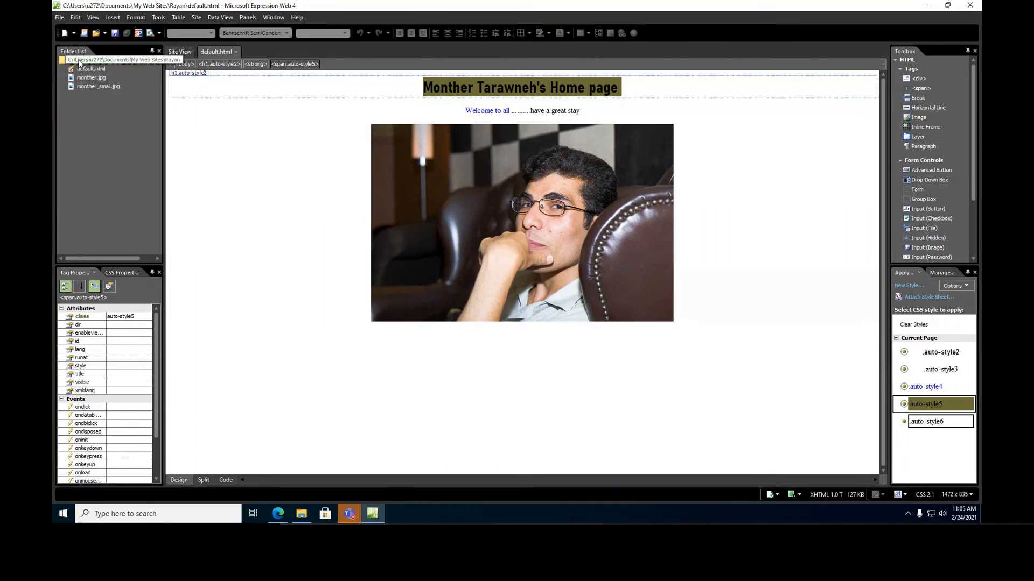
{"action": "right_click", "coordinate": [79, 63]}
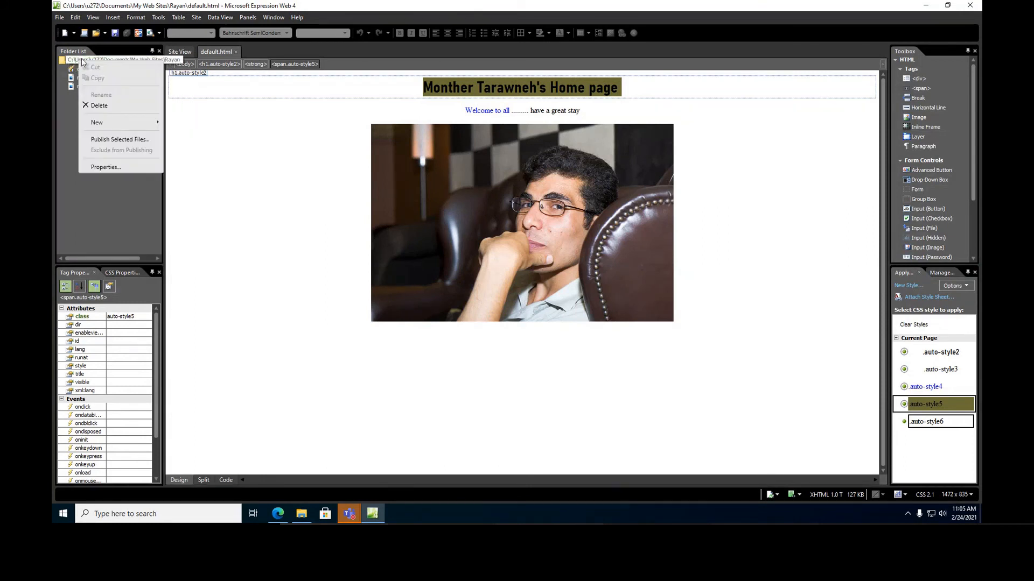
{"action": "mouse_move", "coordinate": [104, 120]}
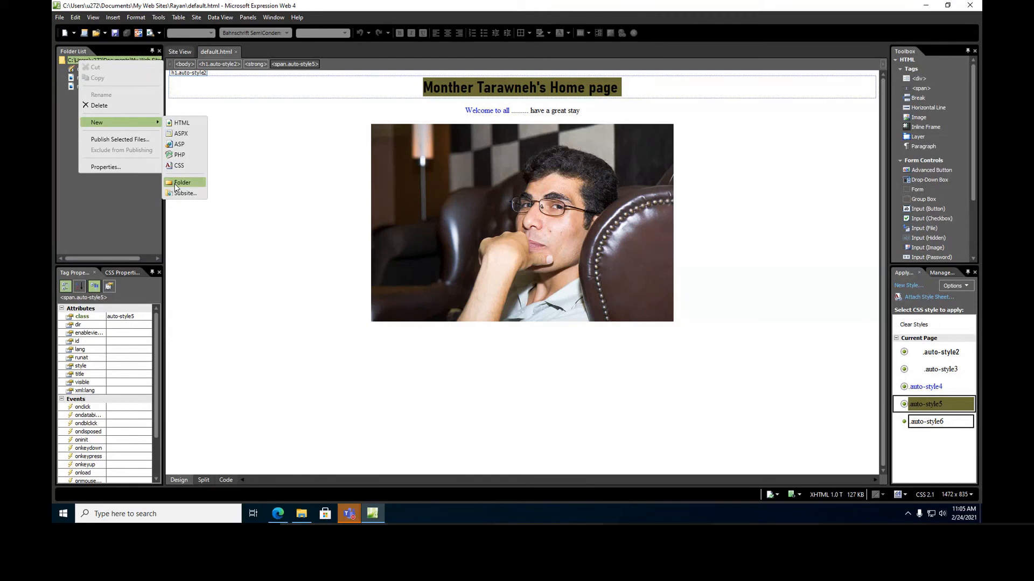
{"action": "left_click", "coordinate": [176, 184]}
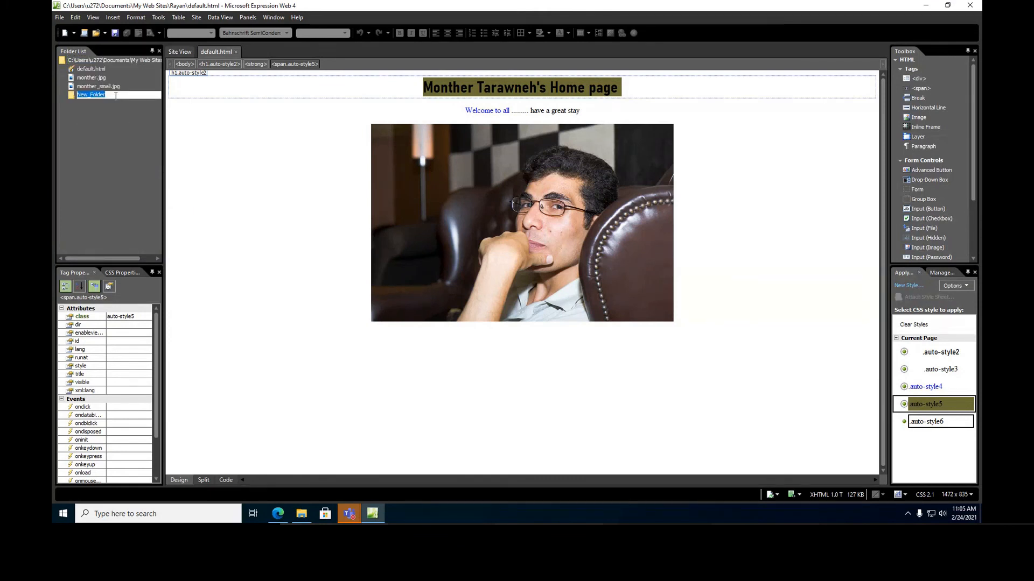
{"action": "type", "text": "images"}
{"action": "key", "text": "Return"}
Move monther.jpg and monther_small.jpg into the images folder
{"action": "left_click", "coordinate": [82, 81]}
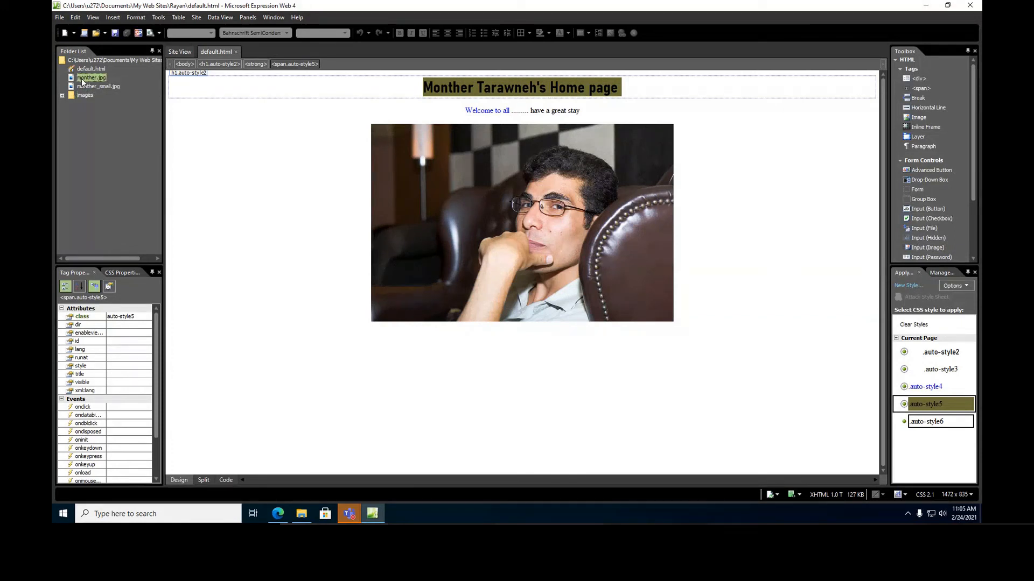
{"action": "key", "text": "Delete"}
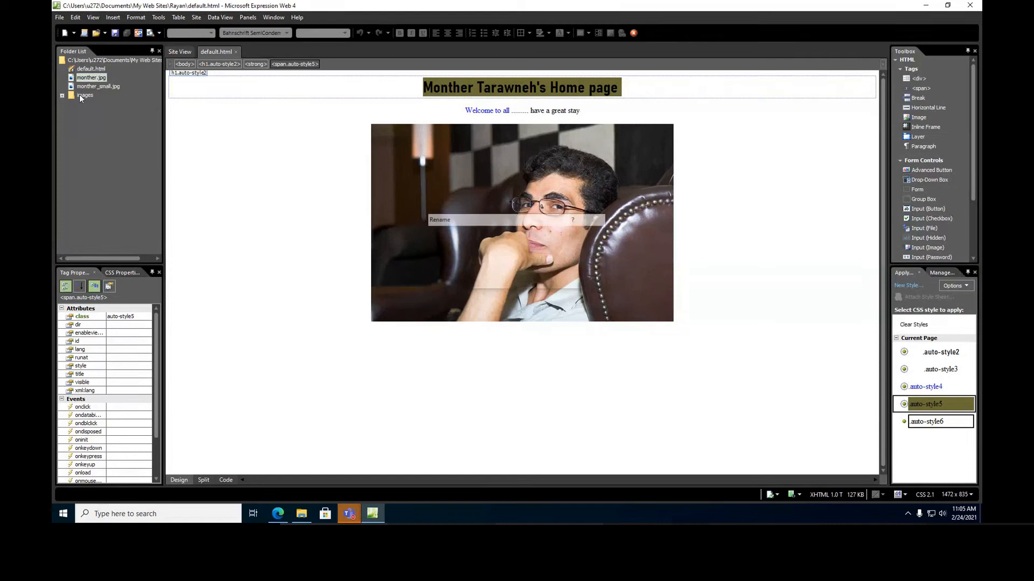
{"action": "left_click_drag", "start_coordinate": [83, 81], "coordinate": [83, 90]}
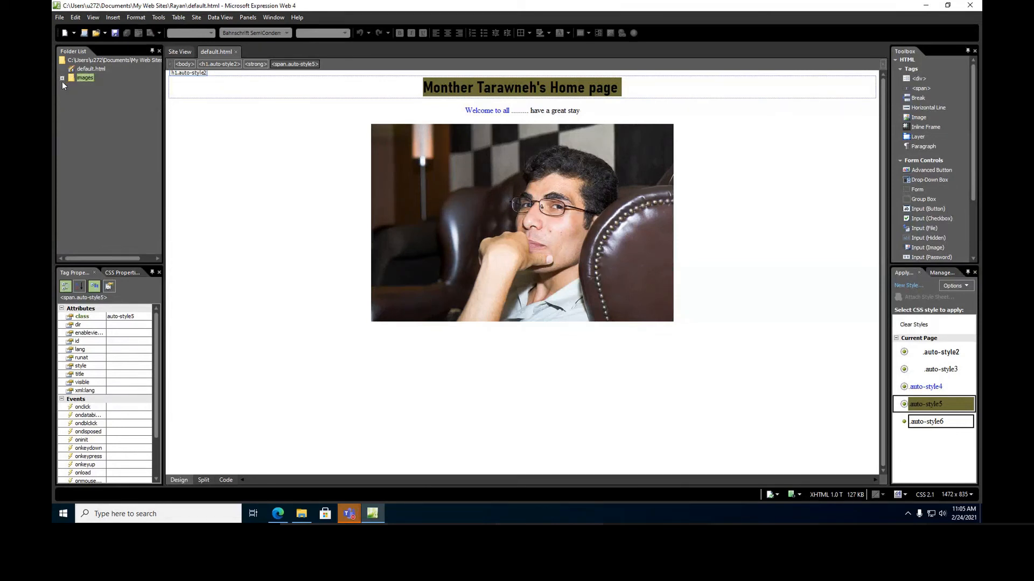
{"action": "left_click", "coordinate": [62, 78]}
{"action": "left_click", "coordinate": [61, 79]}
Save the page, preview it in Internet Explorer, then view the HTML source
{"action": "left_click", "coordinate": [115, 35]}
{"action": "left_click", "coordinate": [294, 243]}
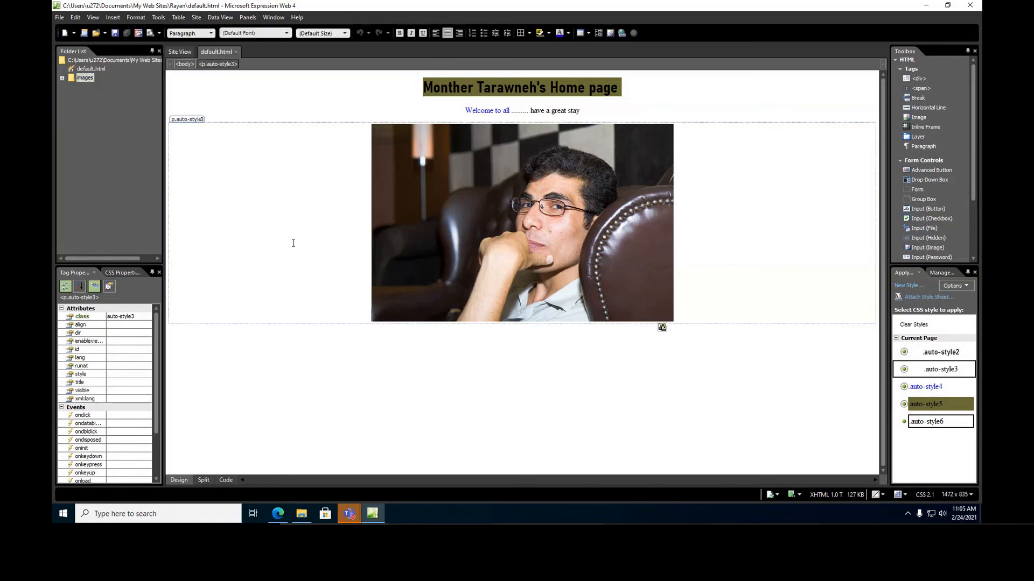
{"action": "left_click", "coordinate": [159, 37]}
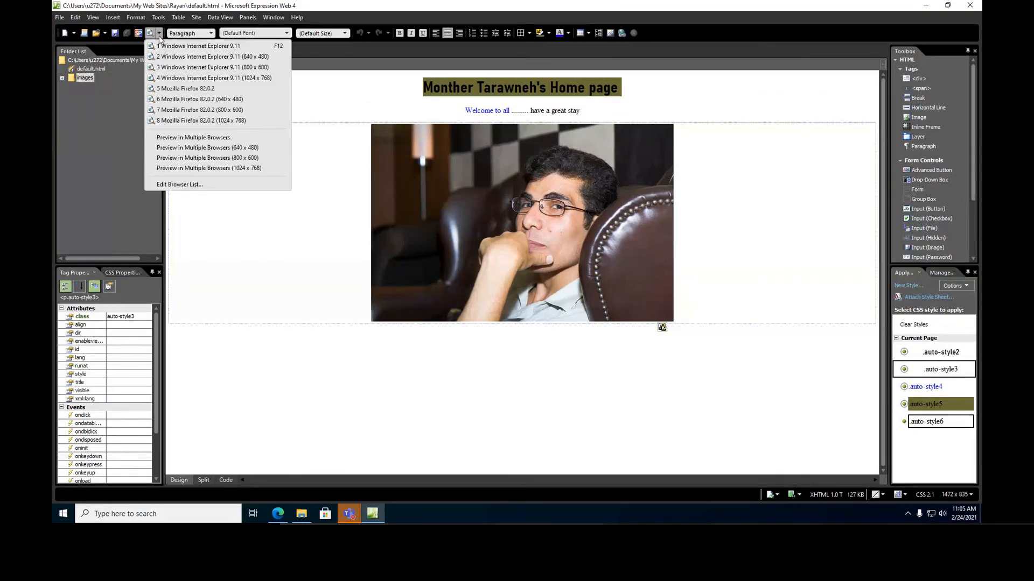
{"action": "left_click", "coordinate": [165, 45]}
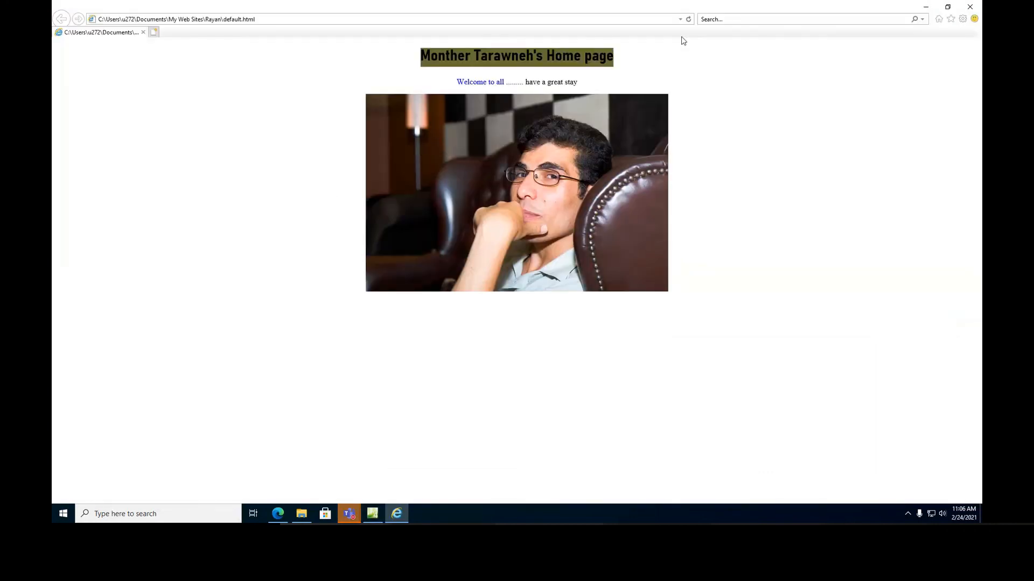
{"action": "left_click", "coordinate": [971, 8]}
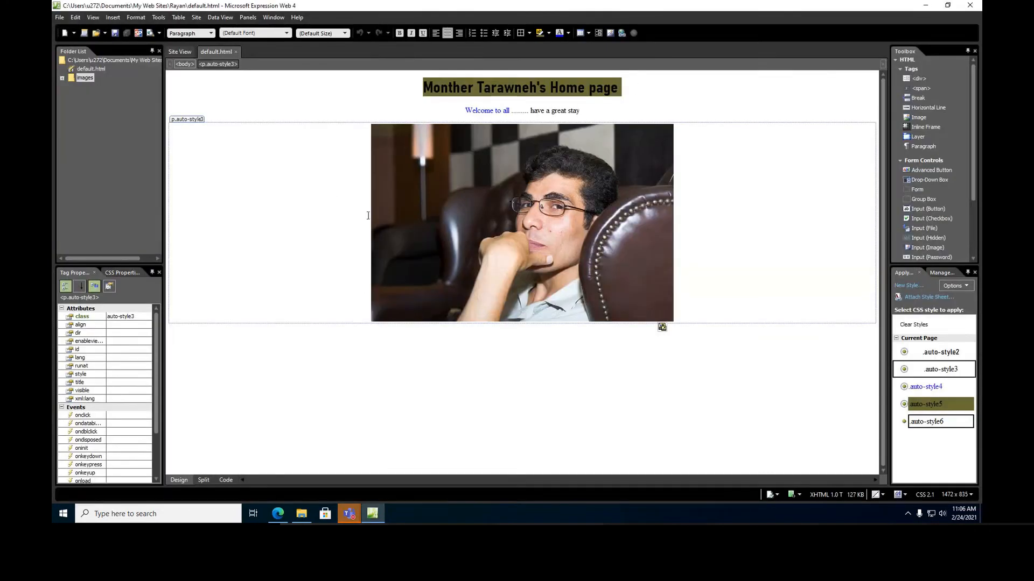
{"action": "left_click", "coordinate": [227, 479]}
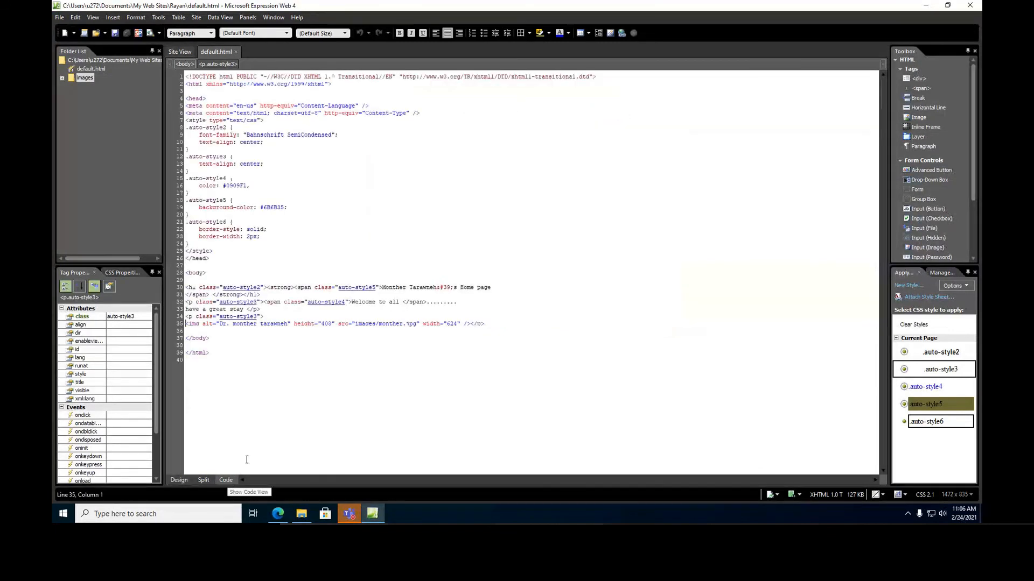
Delete the 'r' from monther in the image path, save, and preview in Internet Explorer
{"action": "left_click", "coordinate": [404, 324]}
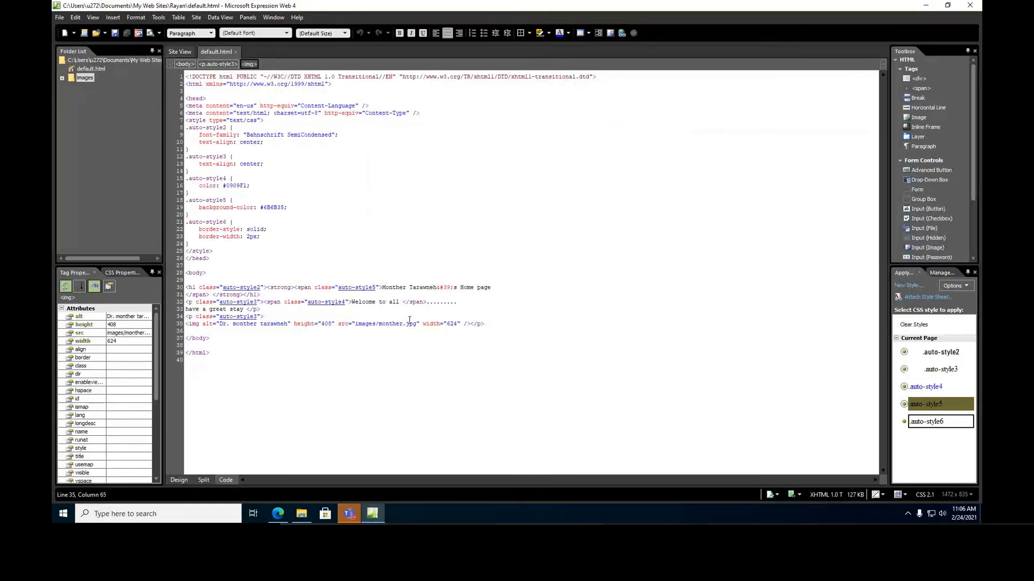
{"action": "key", "text": "BackSpace"}
{"action": "left_click", "coordinate": [366, 351]}
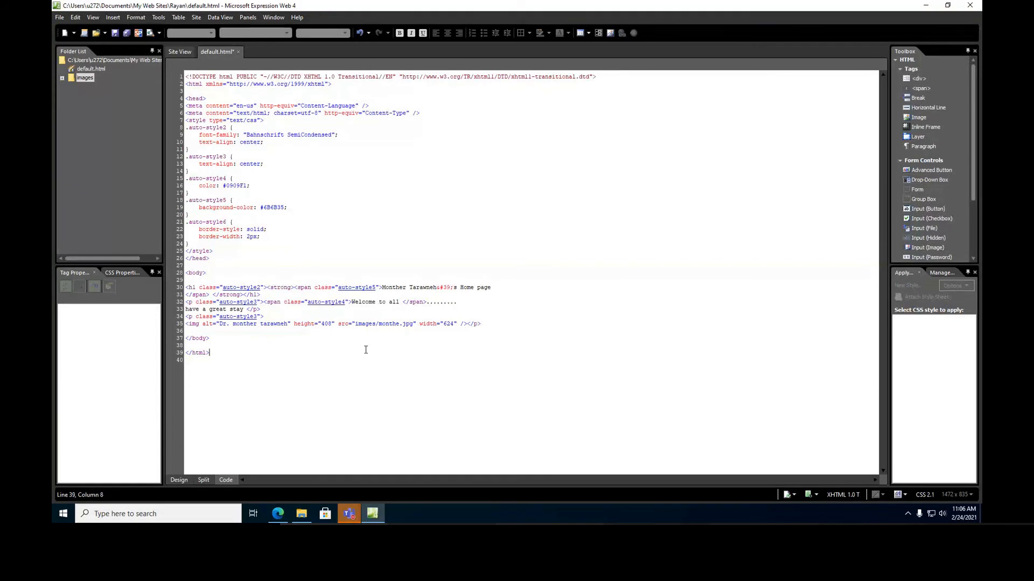
{"action": "left_click", "coordinate": [115, 34]}
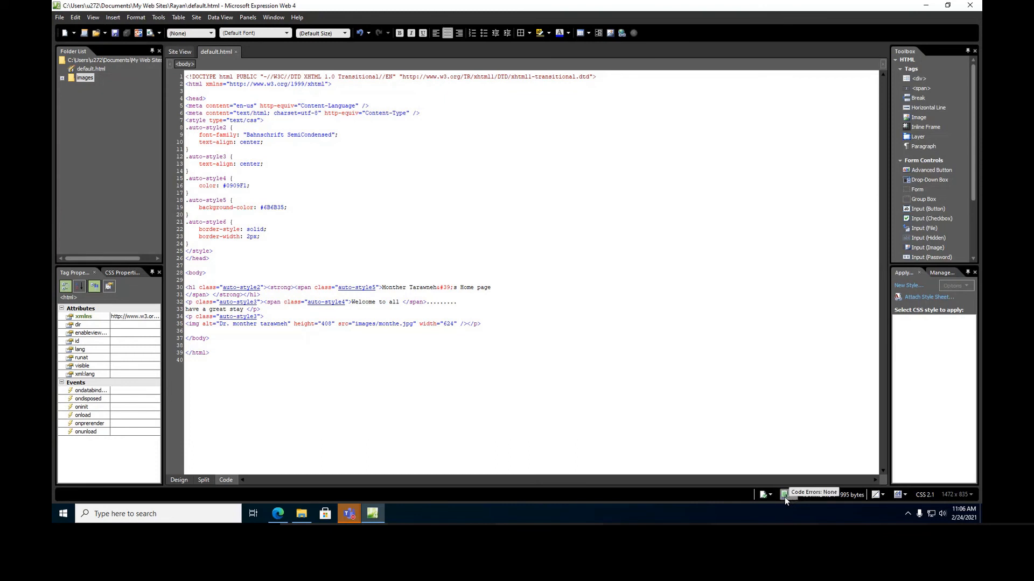
{"action": "left_click", "coordinate": [178, 480]}
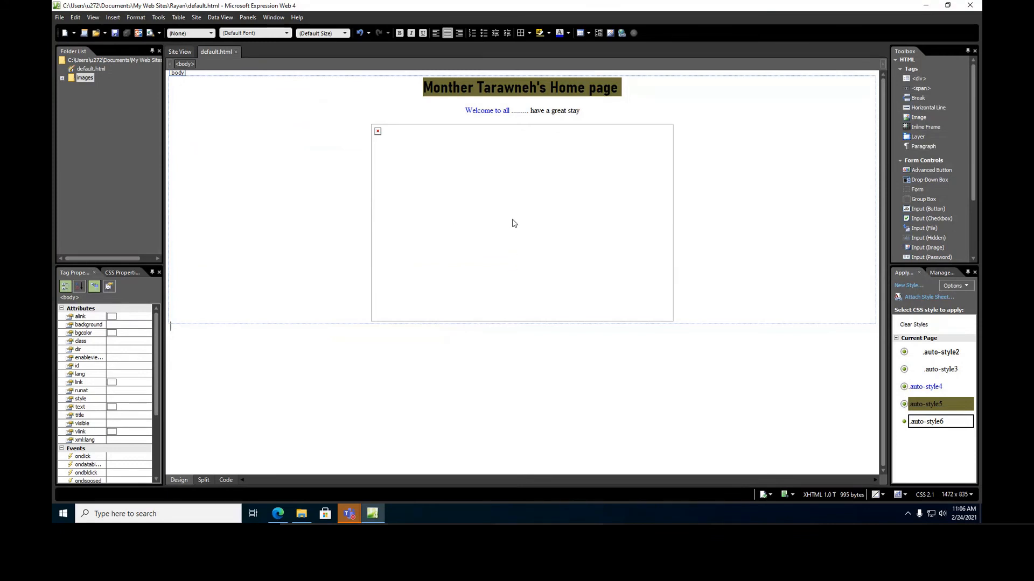
{"action": "left_click", "coordinate": [159, 33]}
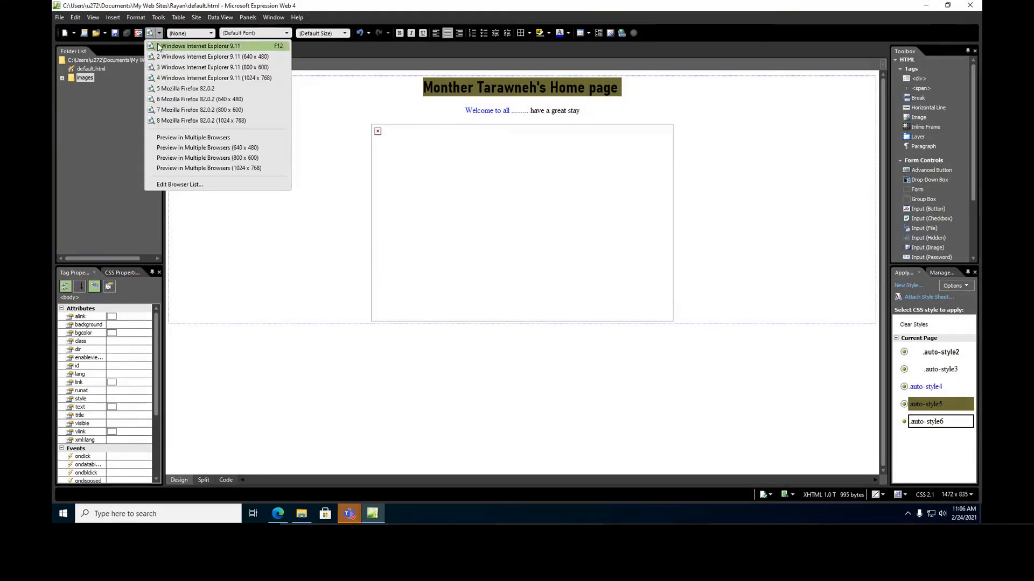
{"action": "left_click", "coordinate": [199, 46]}
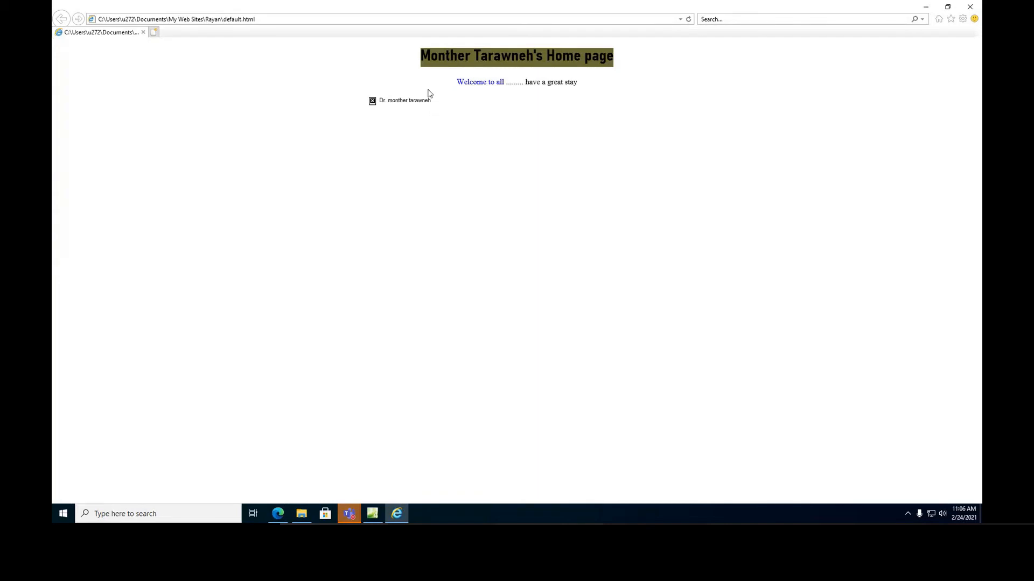
{"action": "key", "text": "ctrl+plus"}
{"action": "key", "text": "ctrl+plus"}
{"action": "key", "text": "ctrl+plus"}
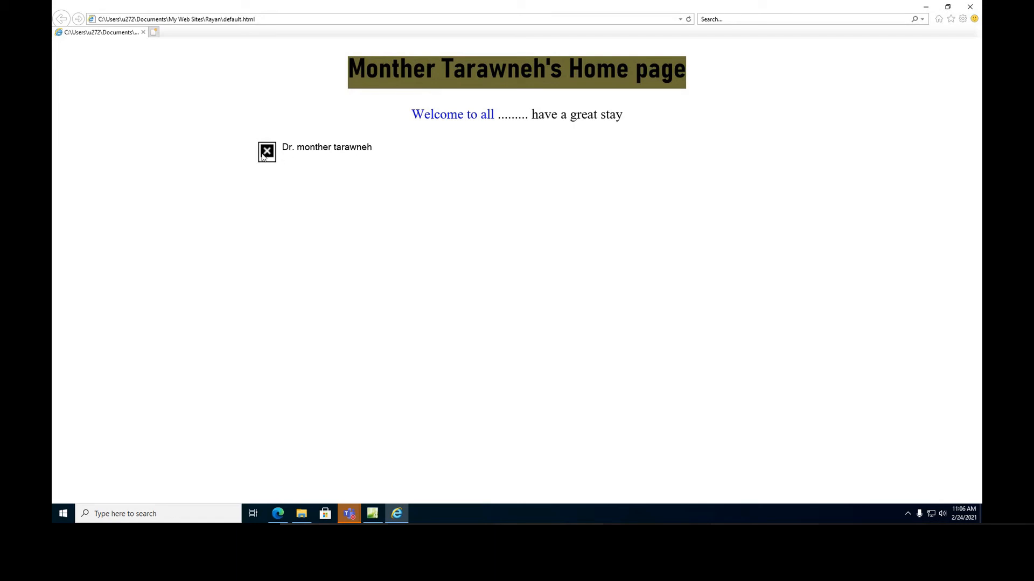
{"action": "left_click", "coordinate": [378, 501]}
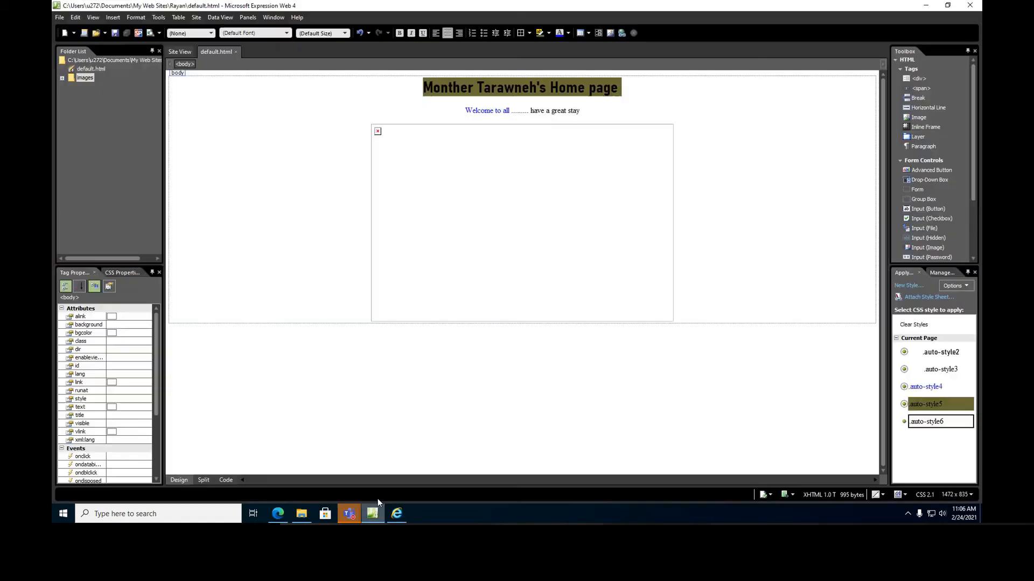
Restore the path to images/monther.jpg, save, and refresh the Internet Explorer preview
{"action": "left_click", "coordinate": [226, 480]}
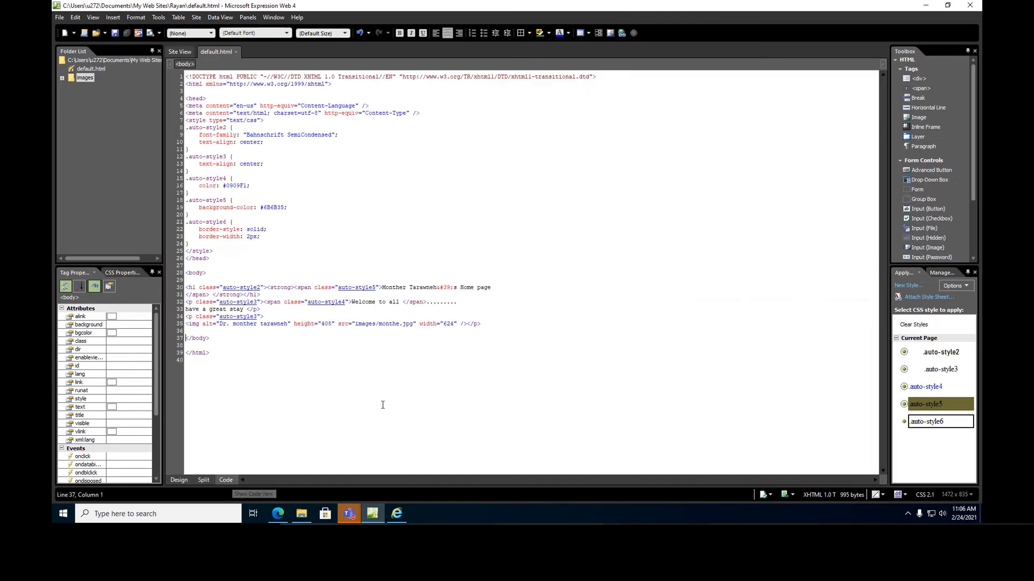
{"action": "left_click", "coordinate": [400, 325]}
{"action": "type", "text": "r"}
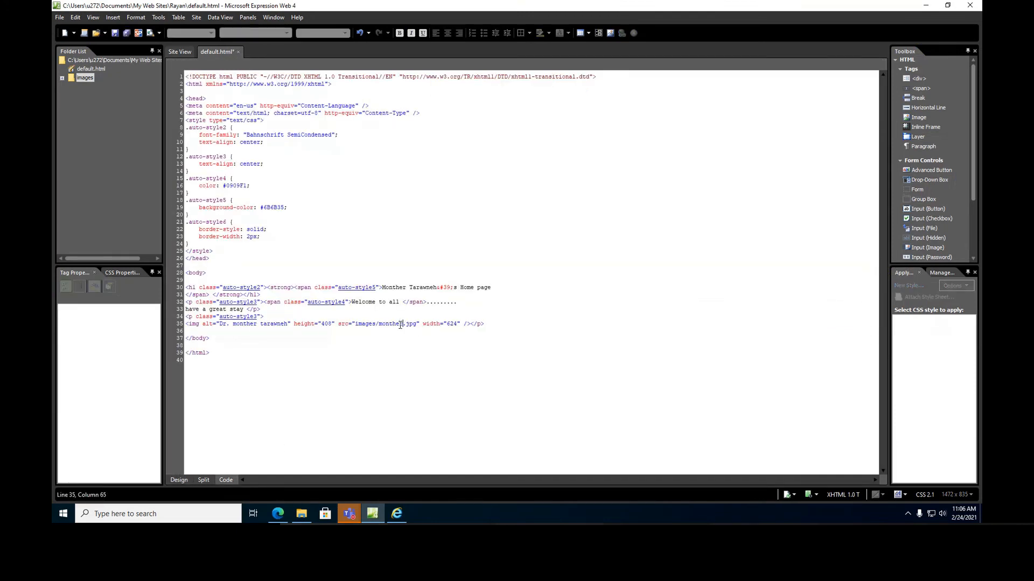
{"action": "left_click", "coordinate": [115, 33]}
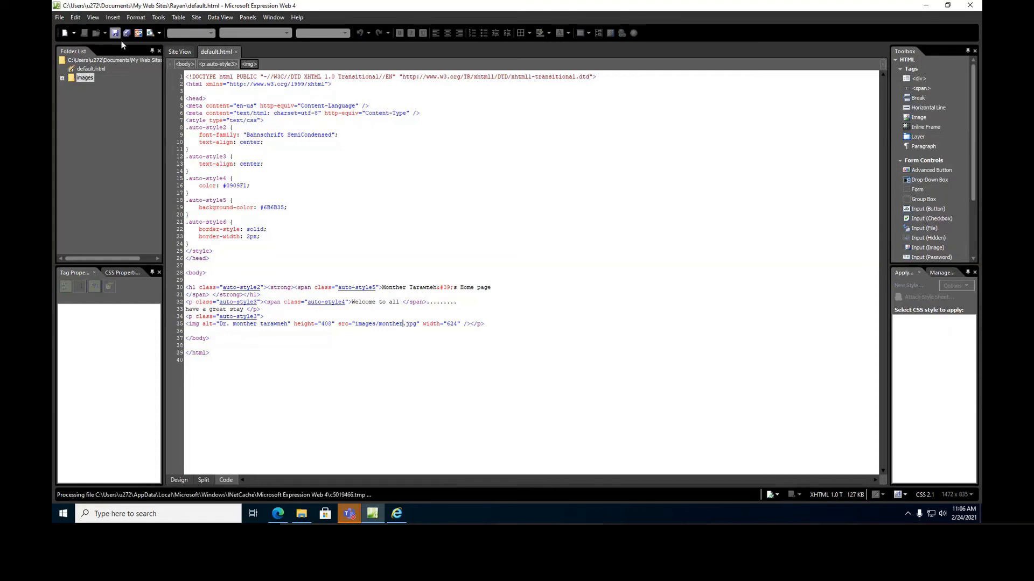
{"action": "left_click", "coordinate": [397, 514]}
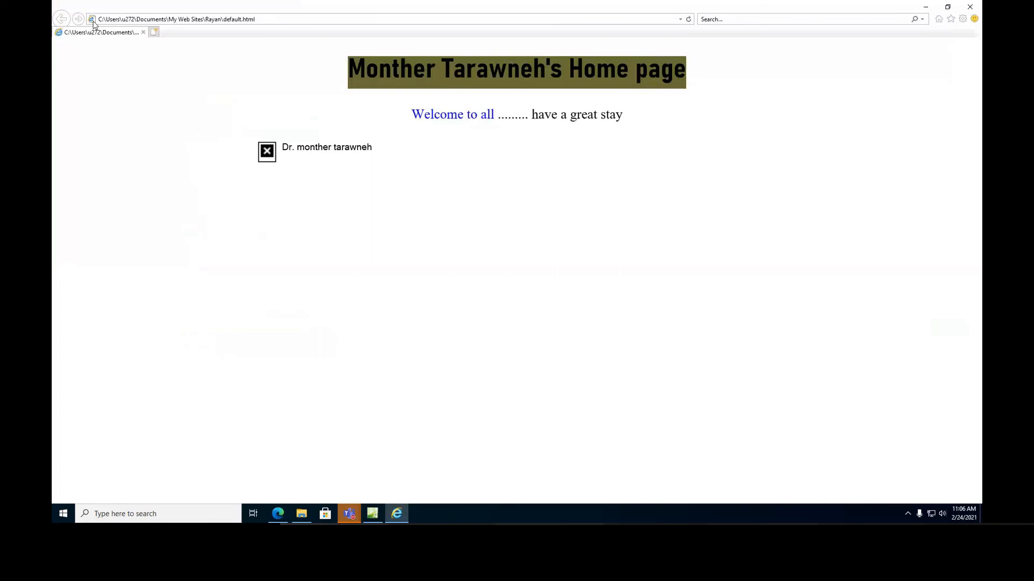
{"action": "left_click", "coordinate": [689, 20]}
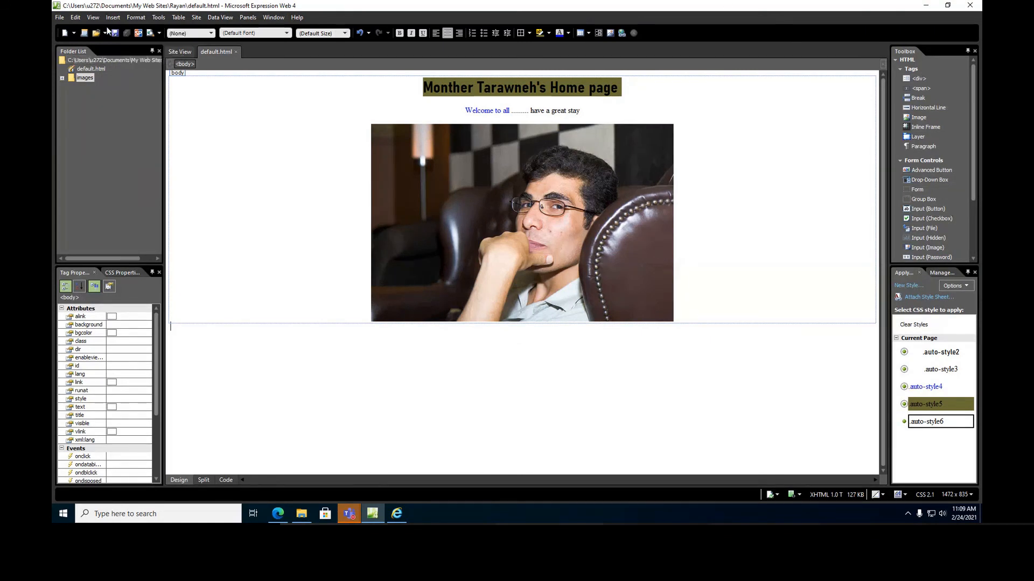
Create a new blank General > HTML page, Untitled_1.html
{"action": "left_click", "coordinate": [57, 19]}
{"action": "mouse_move", "coordinate": [66, 30]}
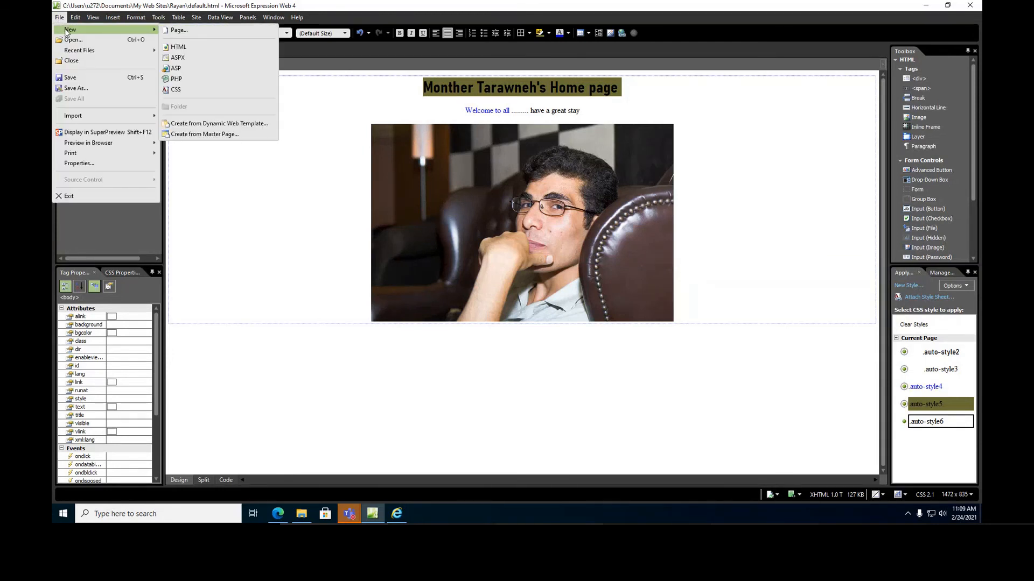
{"action": "left_click", "coordinate": [179, 31]}
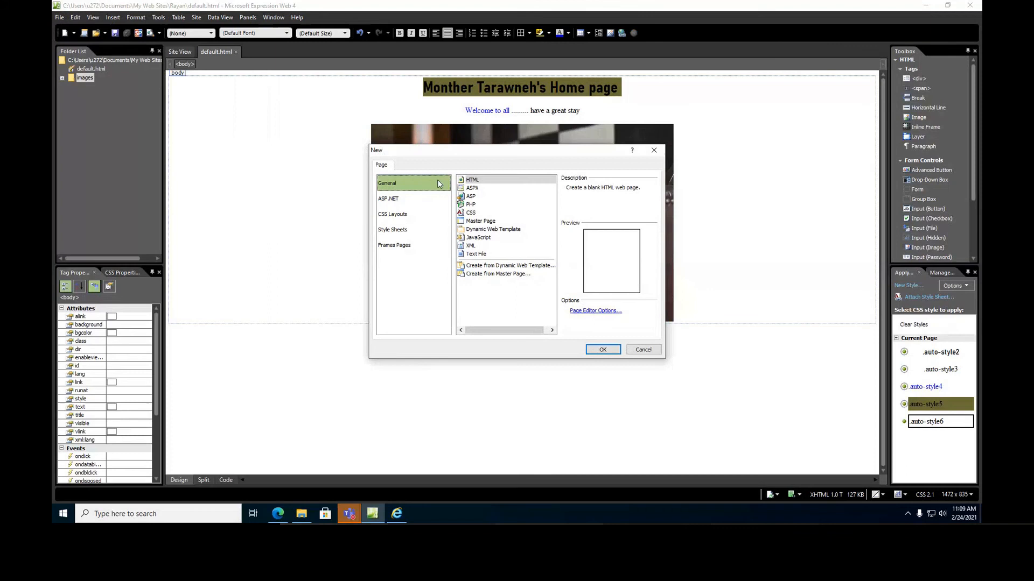
{"action": "left_click", "coordinate": [472, 183]}
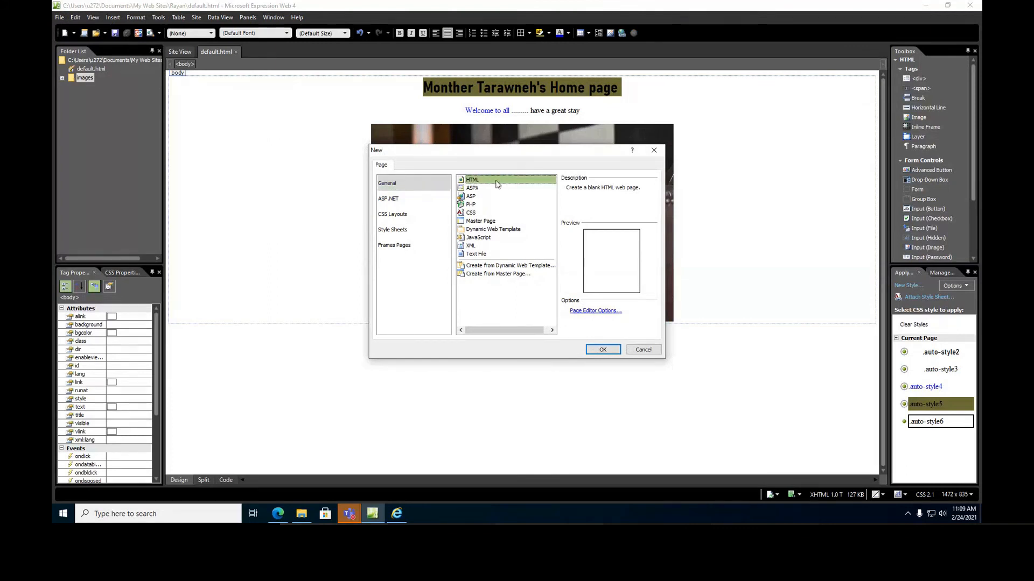
{"action": "left_click", "coordinate": [604, 350]}
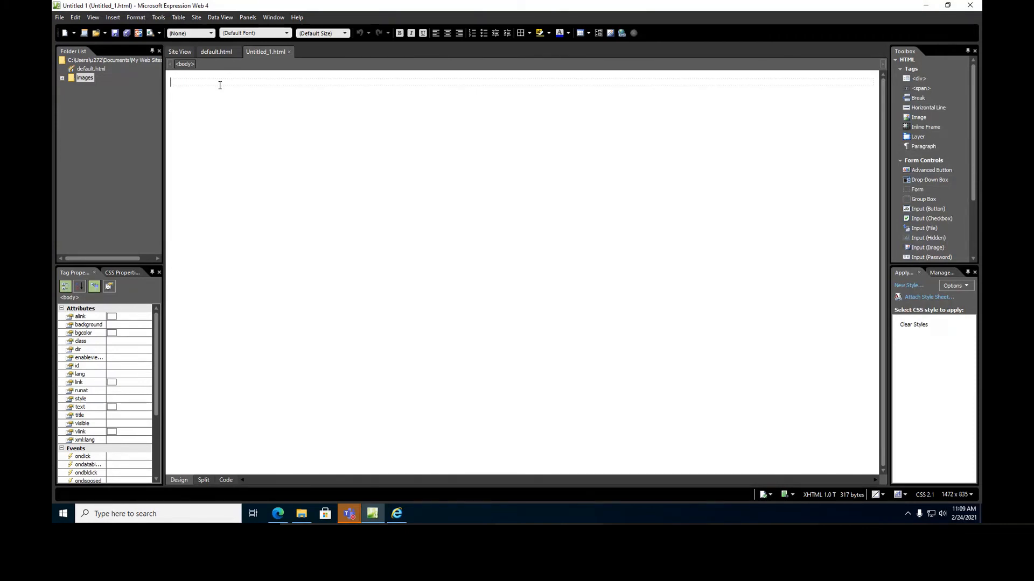
Type a heading with the author's name followed by 'web page' and centre it
{"action": "type", "text": "Butt"}
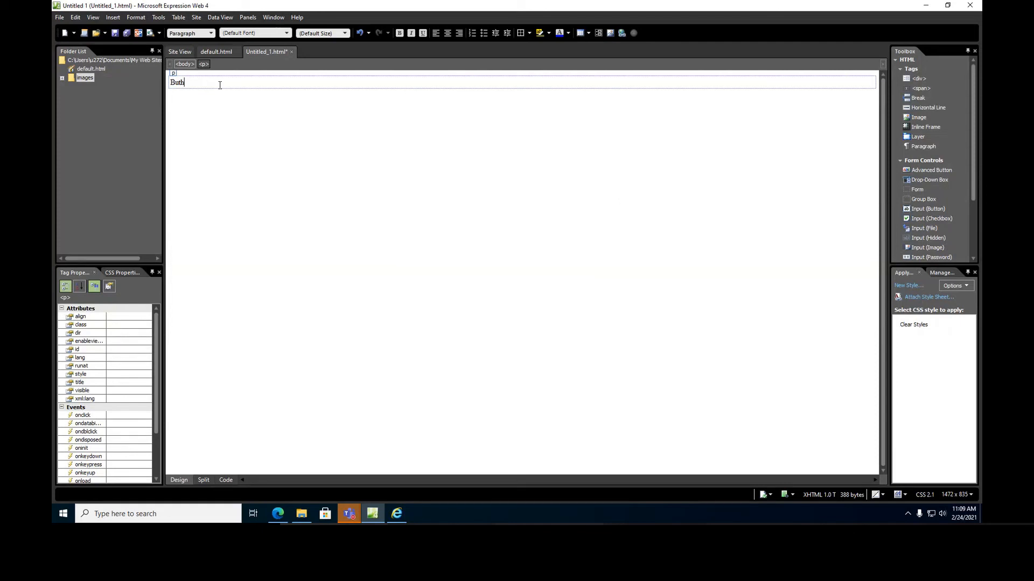
{"action": "type", "text": "aina's web page"}
{"action": "mouse_move", "coordinate": [249, 83]}
{"action": "left_mouse_down"}
{"action": "mouse_move", "coordinate": [173, 82]}
{"action": "mouse_move", "coordinate": [231, 83]}
{"action": "left_mouse_up"}
{"action": "left_click", "coordinate": [172, 83]}
{"action": "left_click", "coordinate": [458, 33]}
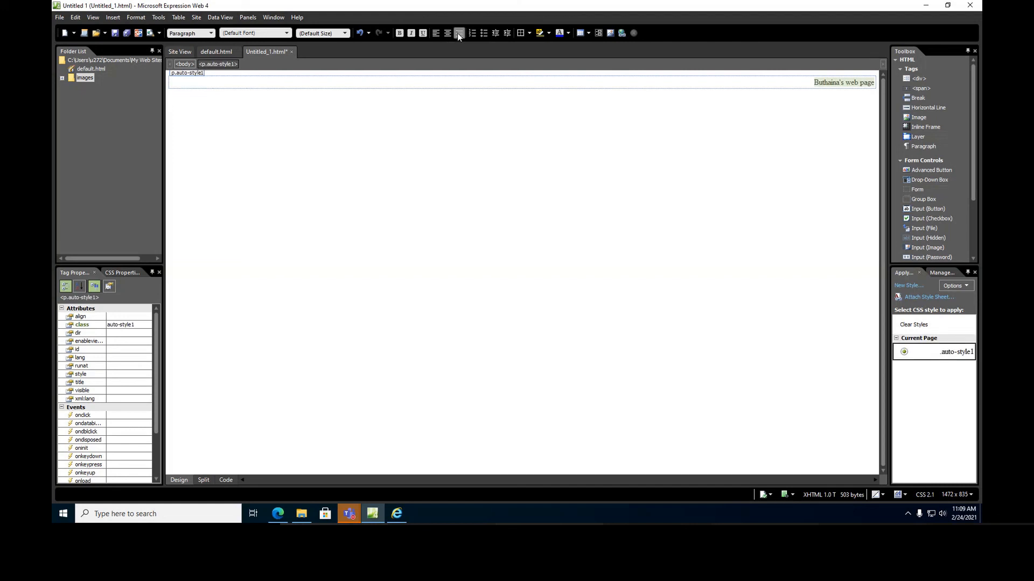
{"action": "left_click", "coordinate": [443, 34]}
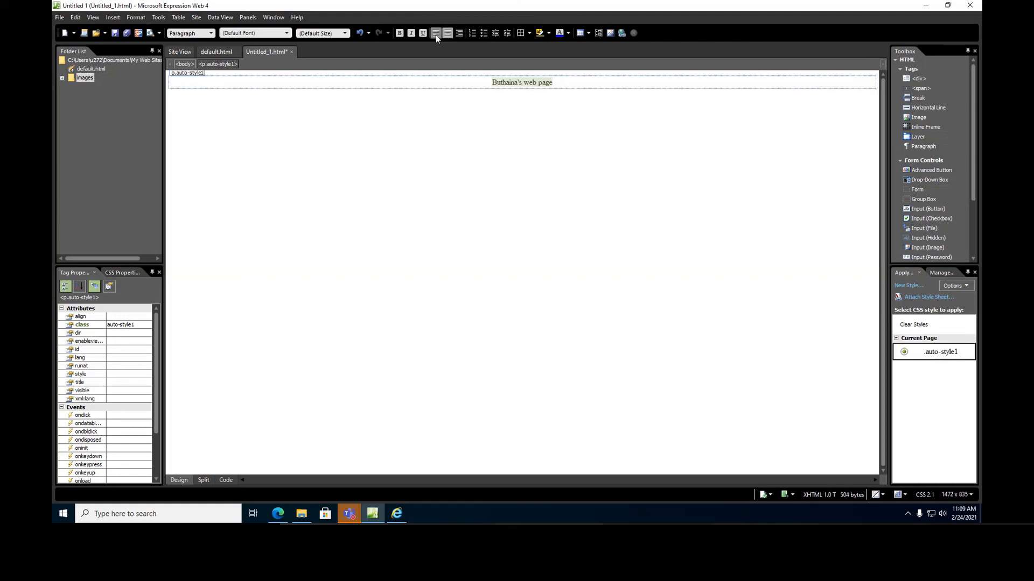
{"action": "left_click", "coordinate": [435, 35]}
{"action": "left_click", "coordinate": [444, 33]}
Make the heading xx-large and bold
{"action": "left_click", "coordinate": [345, 33]}
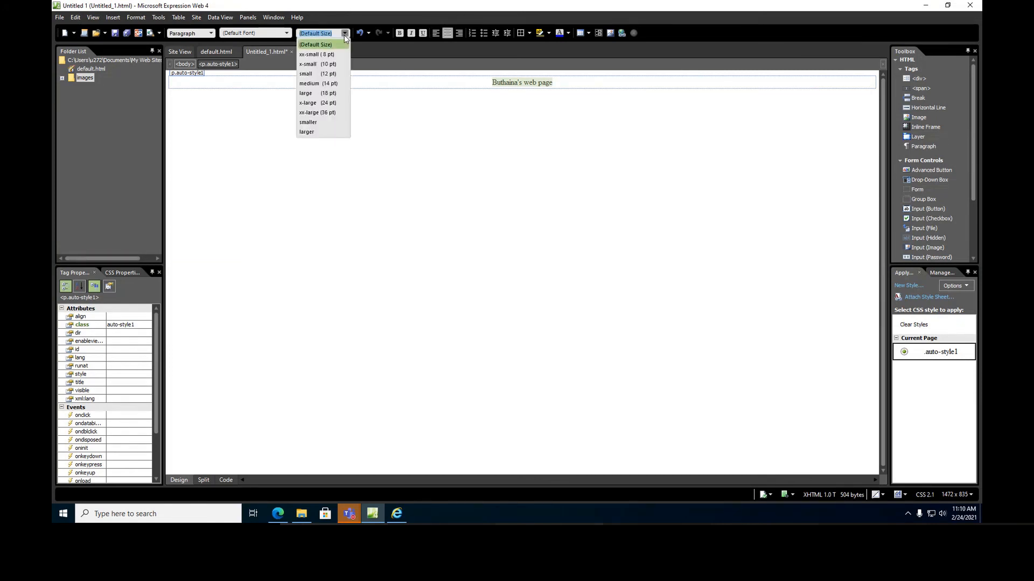
{"action": "left_click", "coordinate": [330, 112]}
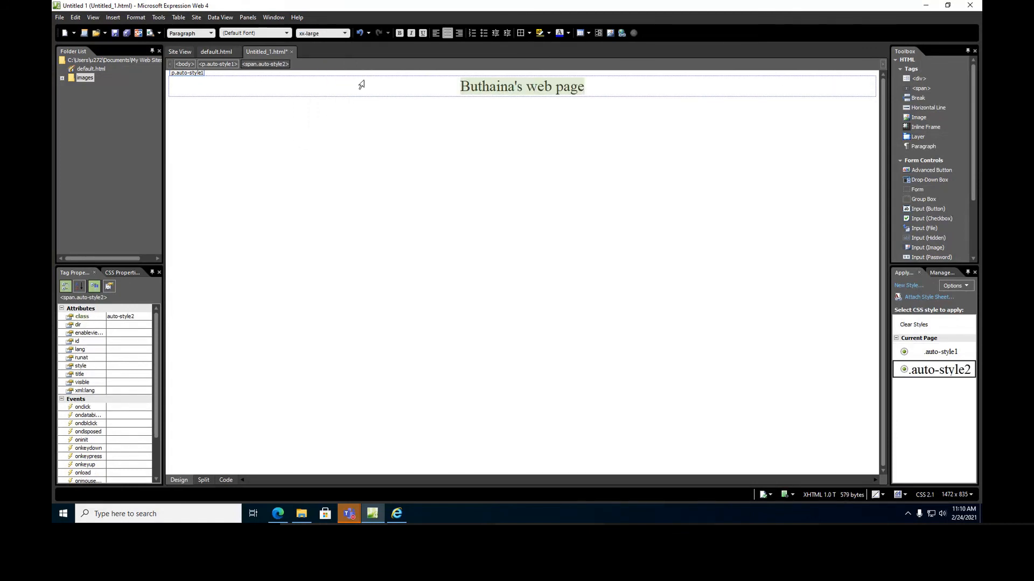
{"action": "left_click", "coordinate": [399, 33]}
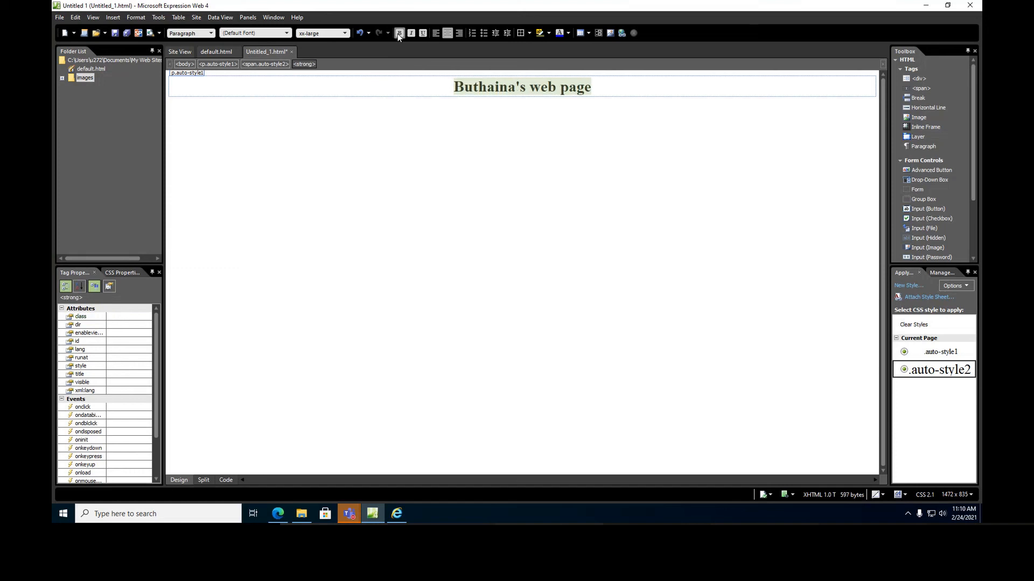
{"action": "left_click", "coordinate": [447, 115]}
Start an empty paragraph below the heading
{"action": "left_click_drag", "start_coordinate": [456, 87], "coordinate": [516, 84]}
{"action": "right_click", "coordinate": [516, 85]}
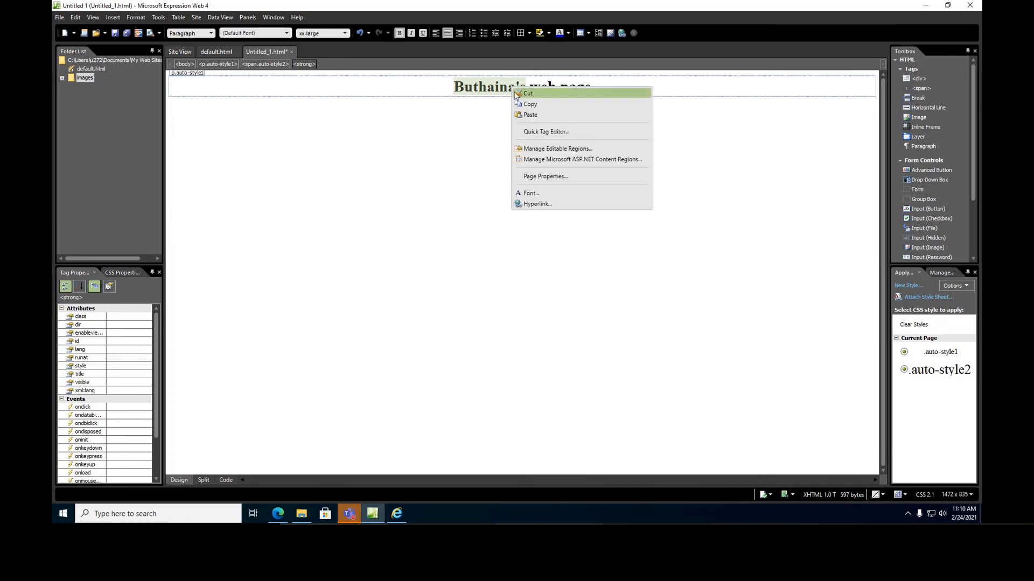
{"action": "left_click", "coordinate": [495, 87]}
{"action": "left_click_drag", "start_coordinate": [453, 86], "coordinate": [510, 86]}
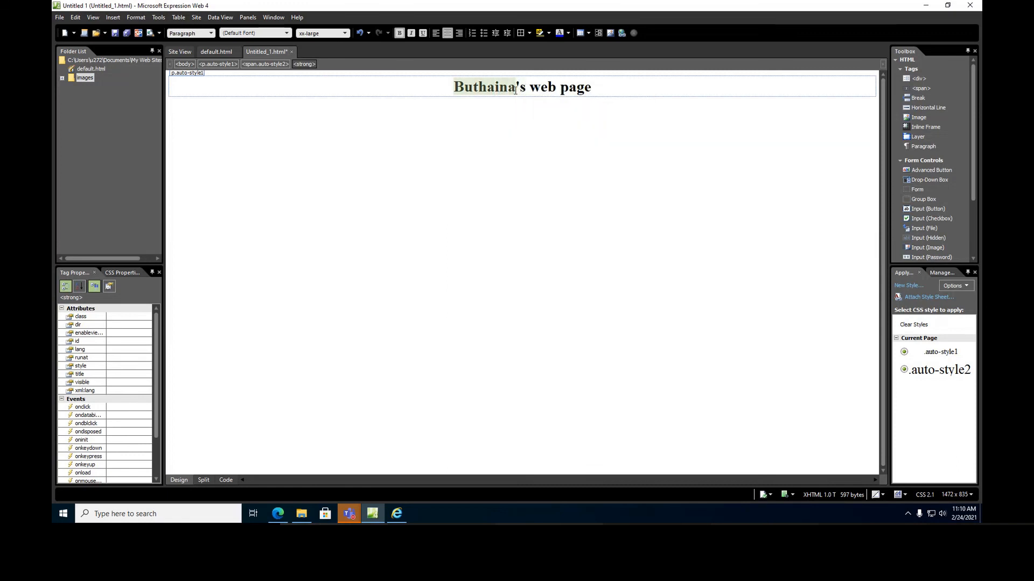
{"action": "right_click", "coordinate": [502, 89]}
{"action": "left_click", "coordinate": [518, 108]}
{"action": "left_click", "coordinate": [610, 91]}
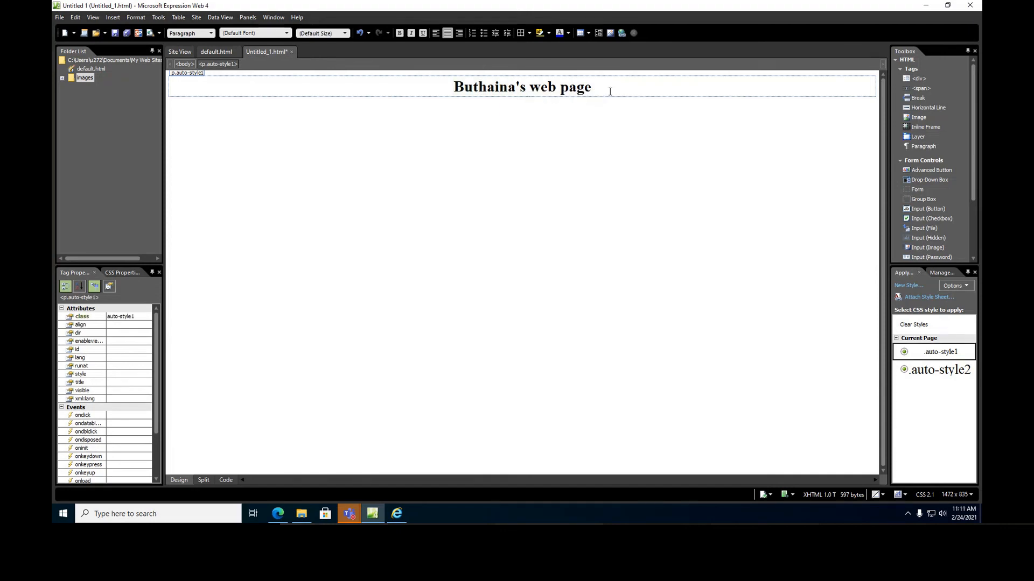
{"action": "key", "text": "Return"}
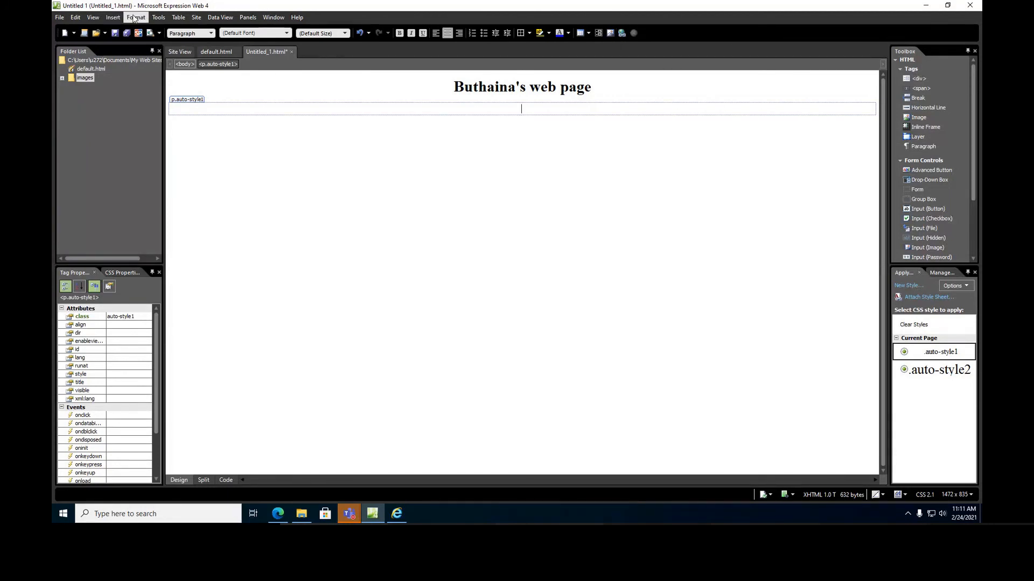
Insert the buth_name picture from Pictures with the alt text 'buthina arabic name'
{"action": "left_click", "coordinate": [113, 17]}
{"action": "mouse_move", "coordinate": [126, 89]}
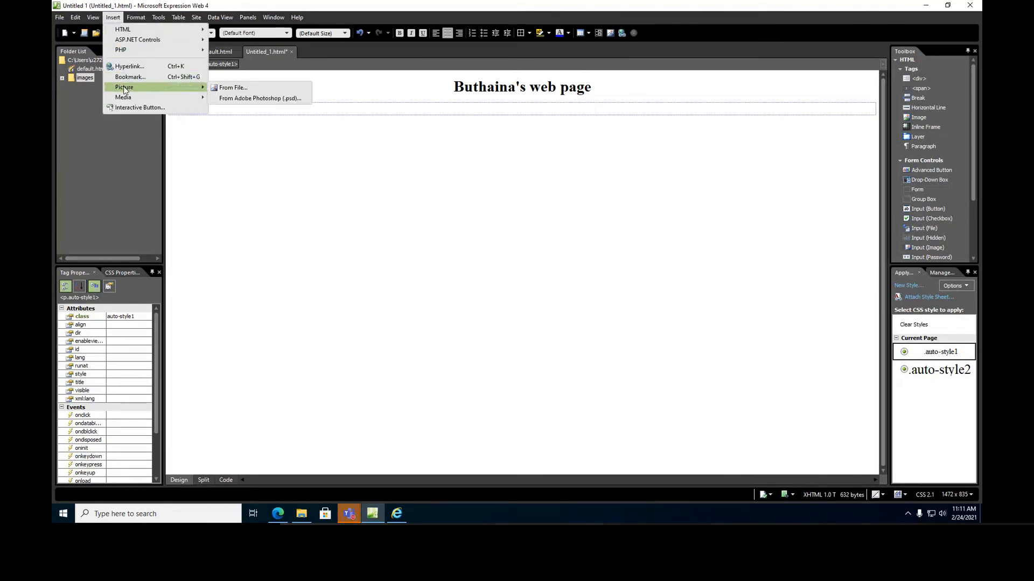
{"action": "left_click", "coordinate": [226, 89]}
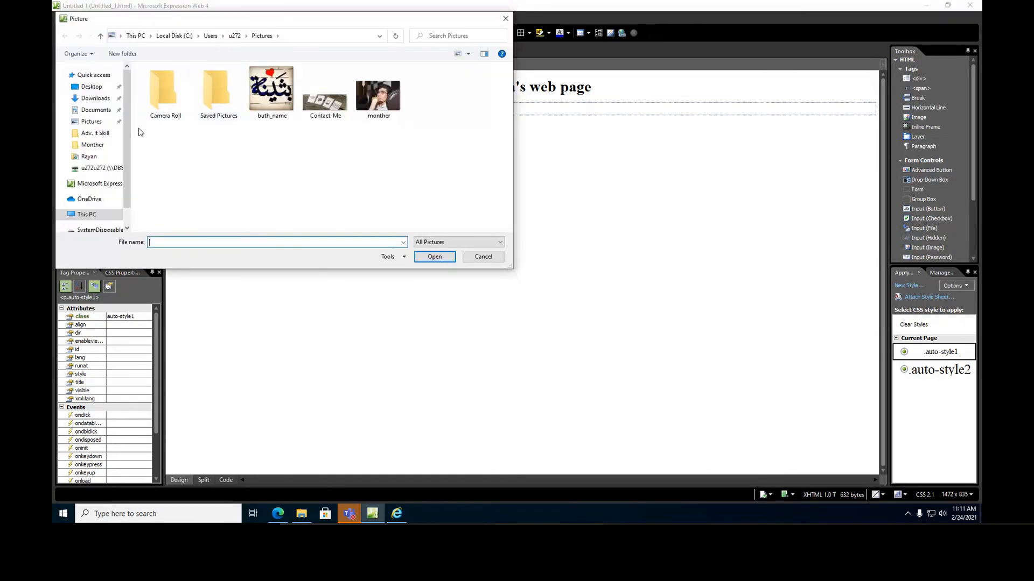
{"action": "left_click", "coordinate": [97, 124]}
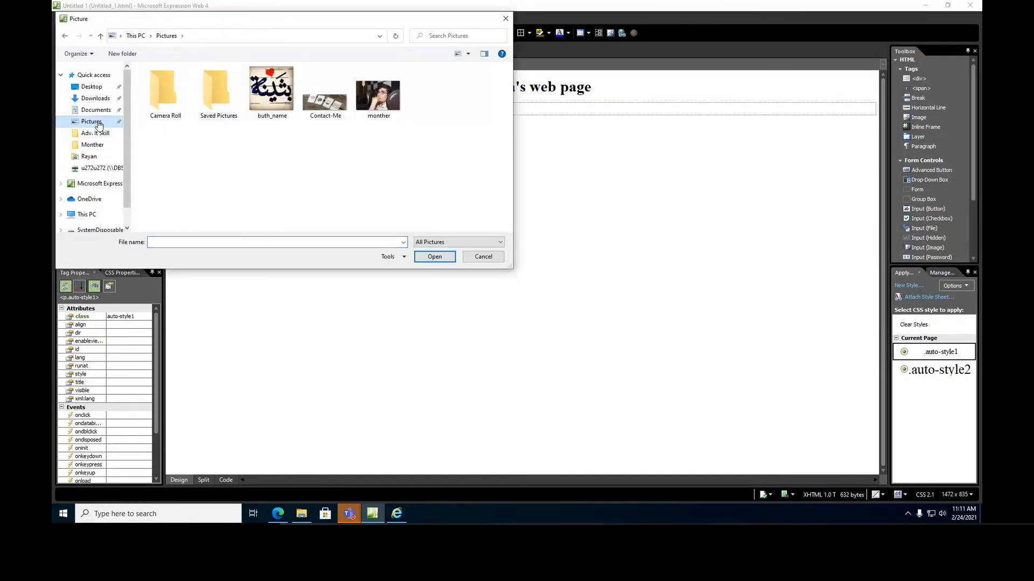
{"action": "left_click", "coordinate": [268, 100]}
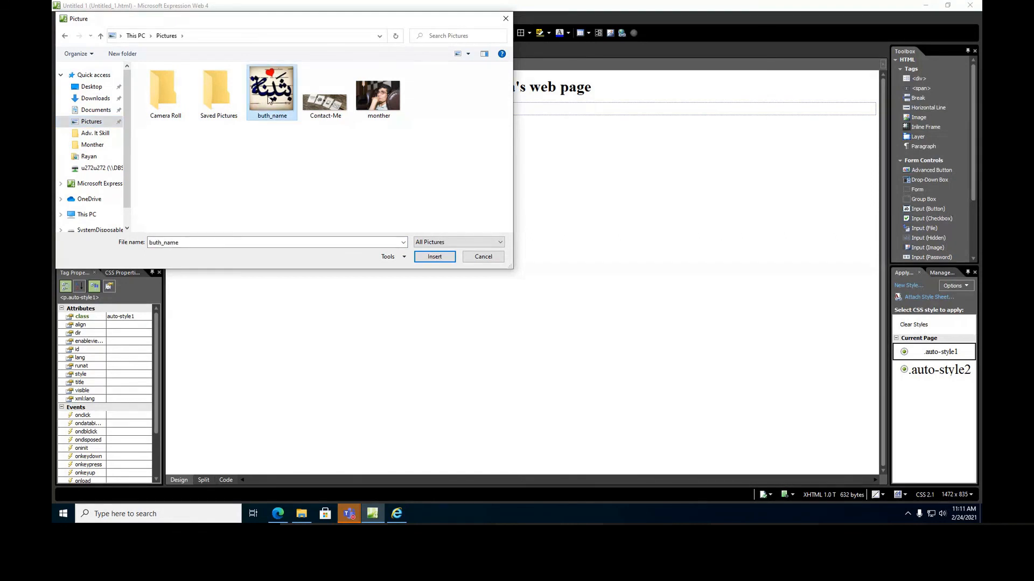
{"action": "left_click", "coordinate": [426, 257]}
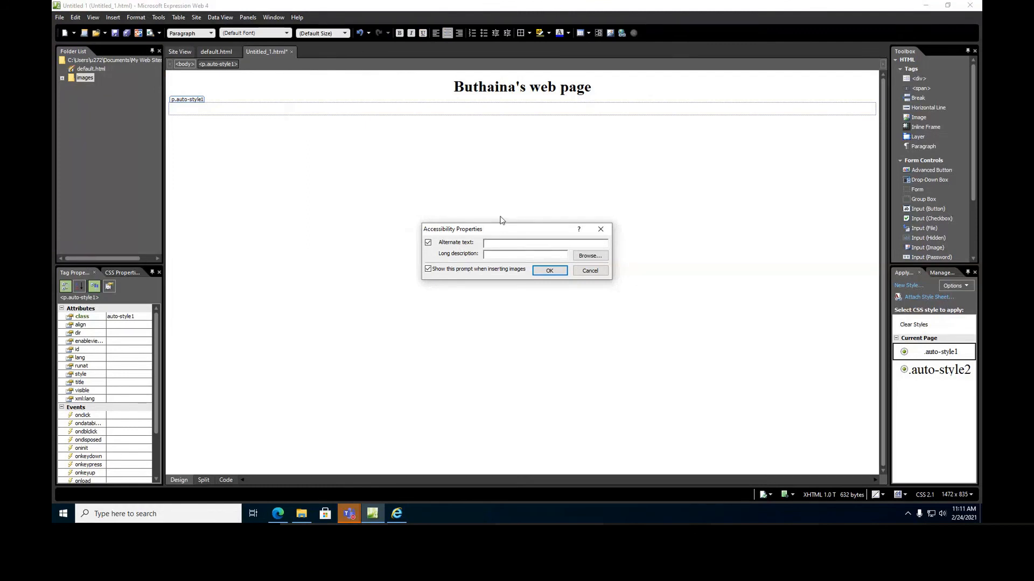
{"action": "type", "text": "buthina arabic name"}
{"action": "left_click", "coordinate": [541, 272]}
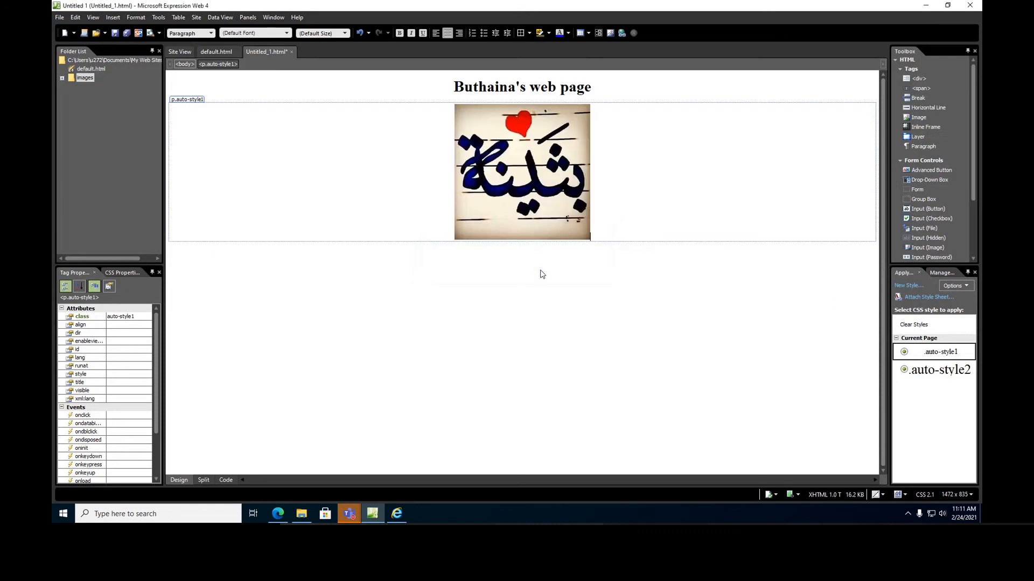
Resize the Arabic-name image to 296 by 236 pixels and start a new paragraph below it
{"action": "left_click", "coordinate": [550, 183]}
{"action": "mouse_move", "coordinate": [589, 238]}
{"action": "left_mouse_down"}
{"action": "mouse_move", "coordinate": [577, 189]}
{"action": "mouse_move", "coordinate": [595, 218]}
{"action": "left_mouse_up"}
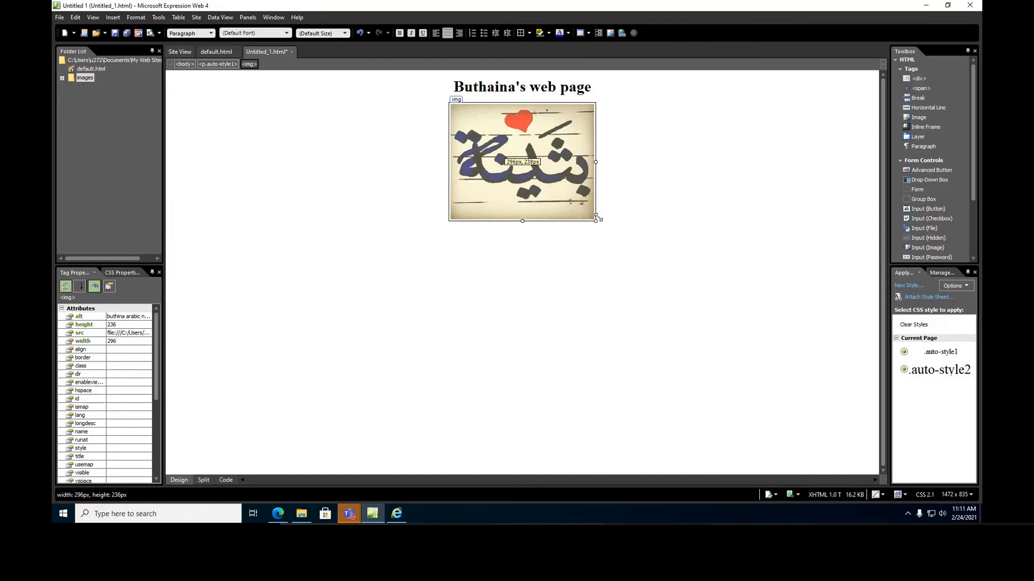
{"action": "left_click", "coordinate": [563, 237]}
{"action": "left_click", "coordinate": [610, 218]}
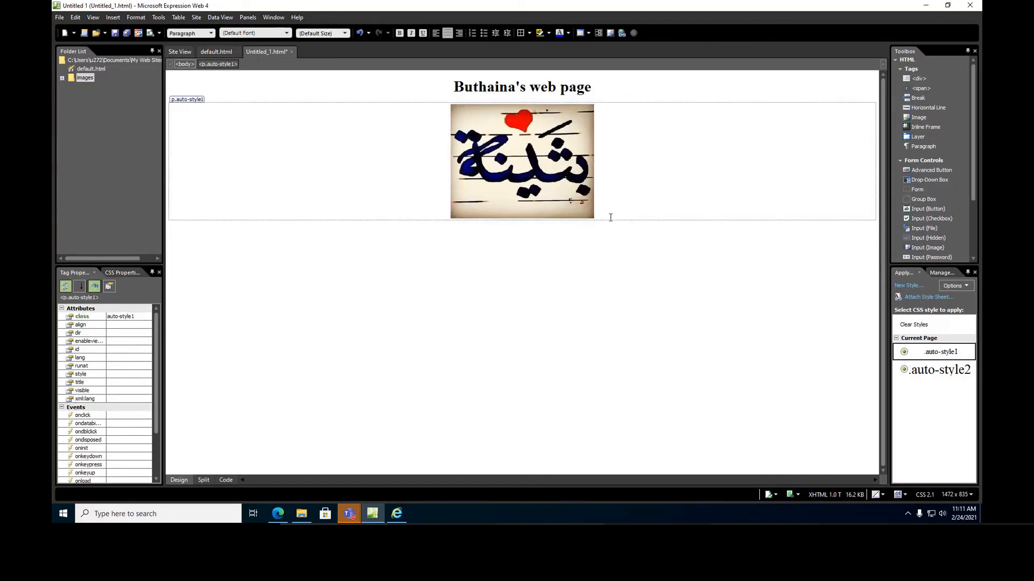
{"action": "key", "text": "Return"}
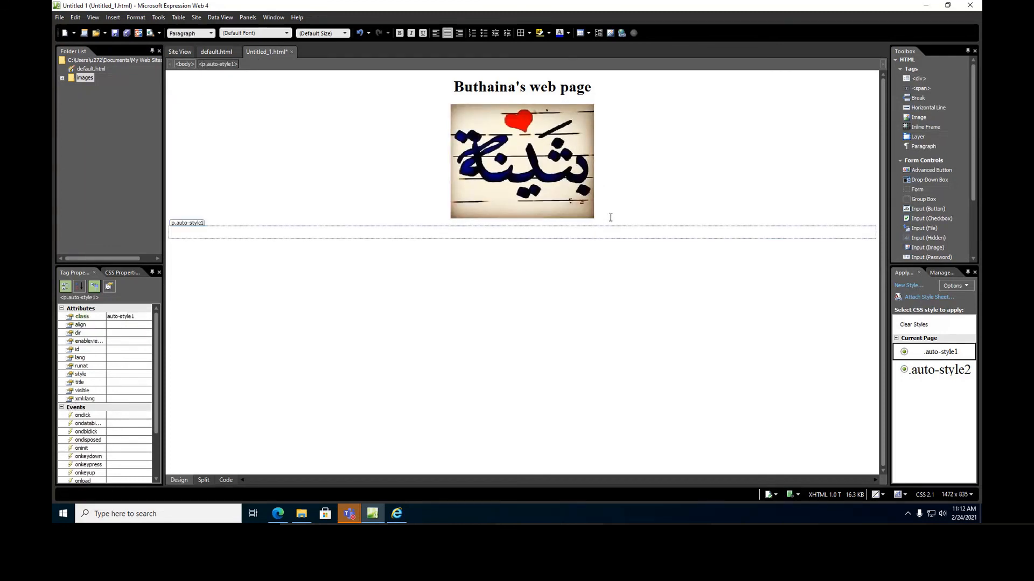
Type the nav line 'Home about me College work contact me', fixing the typo, then select it
{"action": "type", "text": "Home"}
{"action": "type", "text": "about me"}
{"action": "type", "text": "    my coll"}
{"action": "type", "text": "ege"}
{"action": "key", "text": "Left"}
{"action": "key", "text": "BackSpace"}
{"action": "key", "text": "BackSpace"}
{"action": "key", "text": "BackSpace"}
{"action": "key", "text": "BackSpace"}
{"action": "type", "text": "C"}
{"action": "left_click", "coordinate": [596, 233]}
{"action": "type", "text": "work   contact me"}
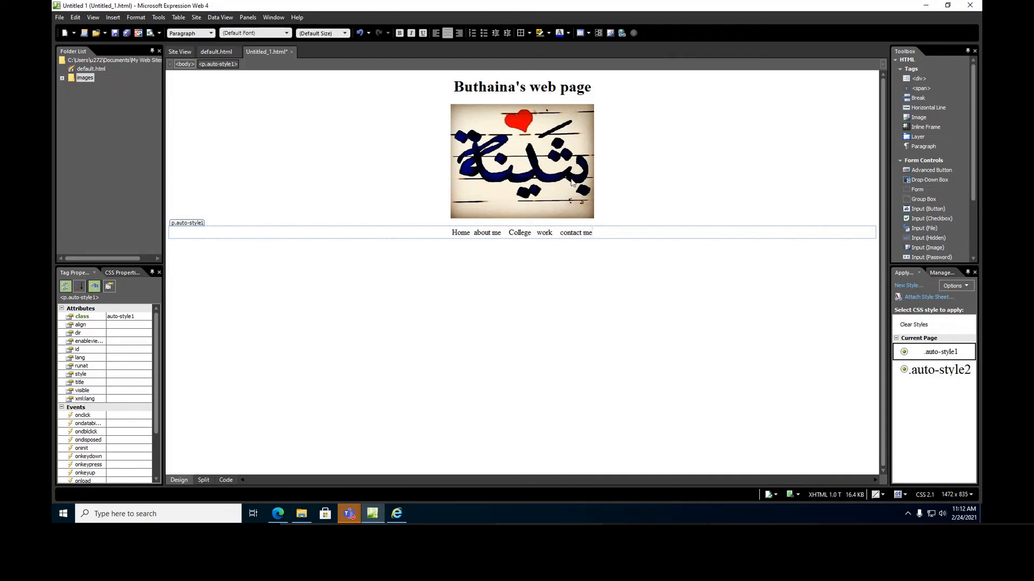
{"action": "left_click_drag", "start_coordinate": [453, 232], "coordinate": [605, 232]}
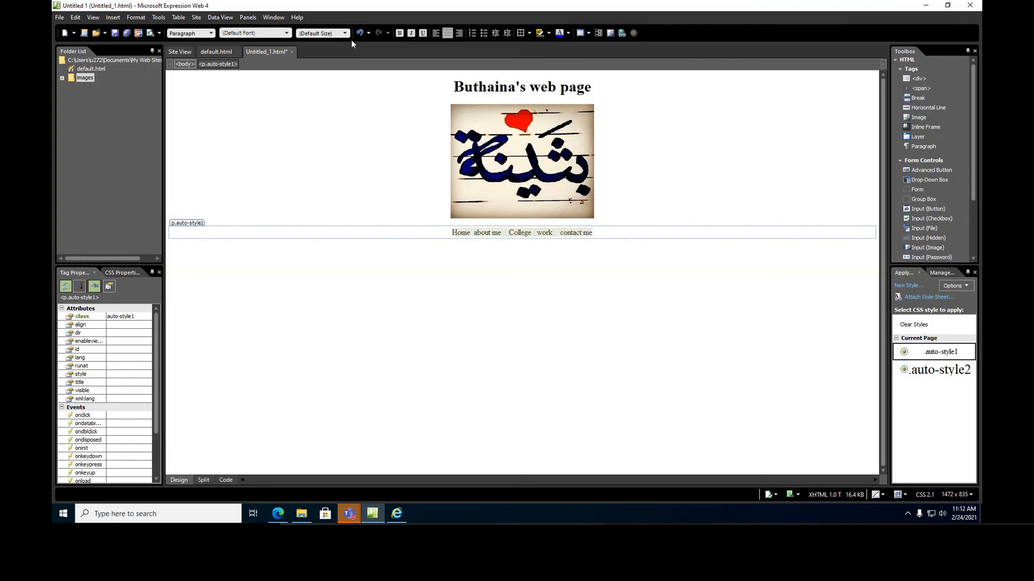
Make the nav line a Heading 3 and center it on the page
{"action": "left_click", "coordinate": [212, 32]}
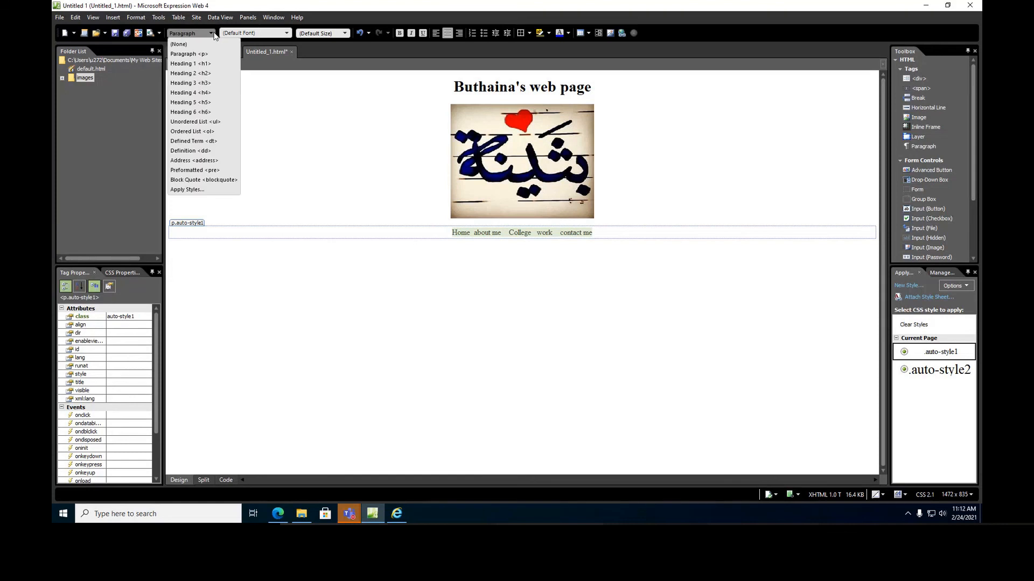
{"action": "left_click", "coordinate": [200, 83]}
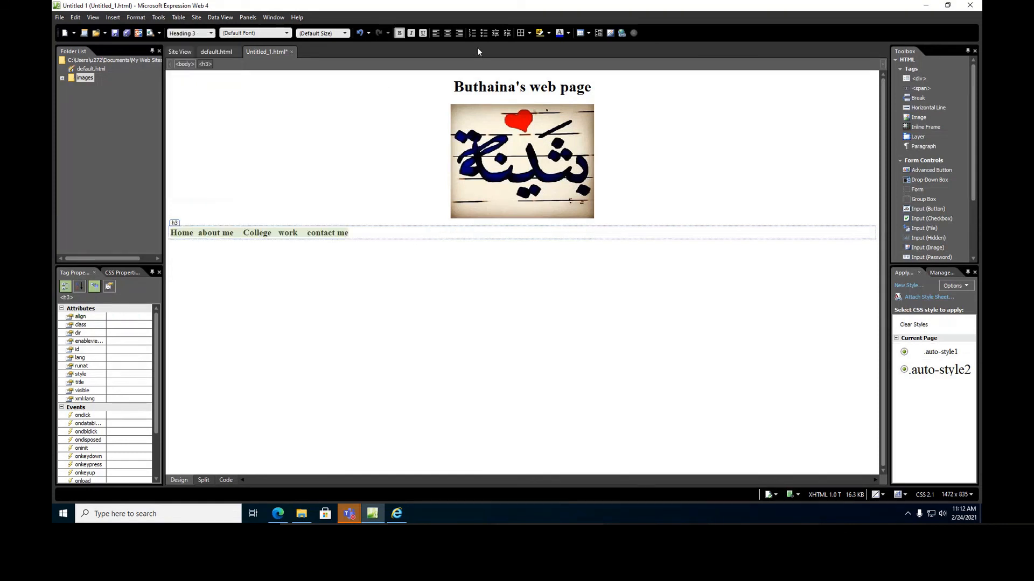
{"action": "left_click", "coordinate": [346, 273]}
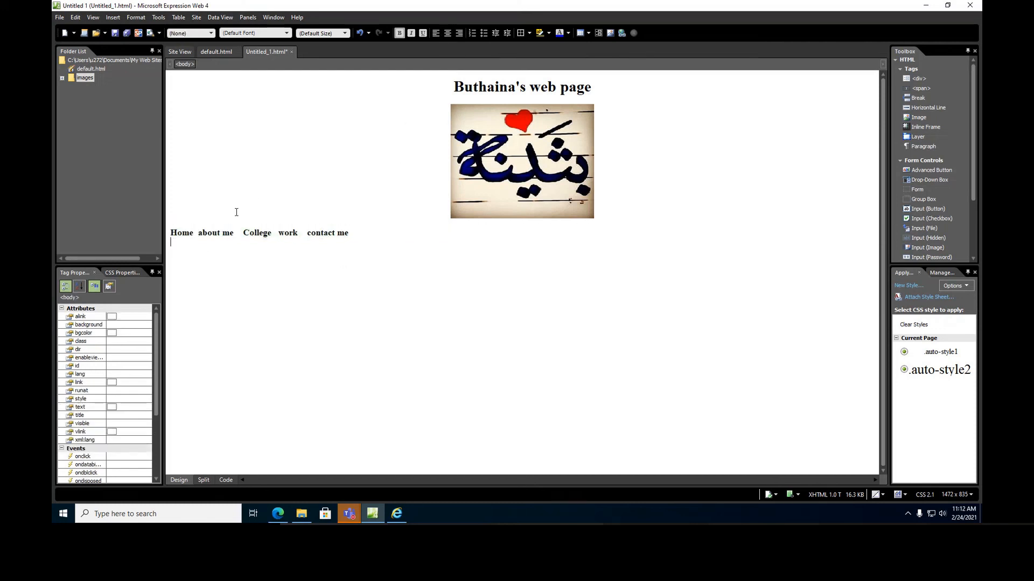
{"action": "left_click_drag", "start_coordinate": [171, 233], "coordinate": [351, 234]}
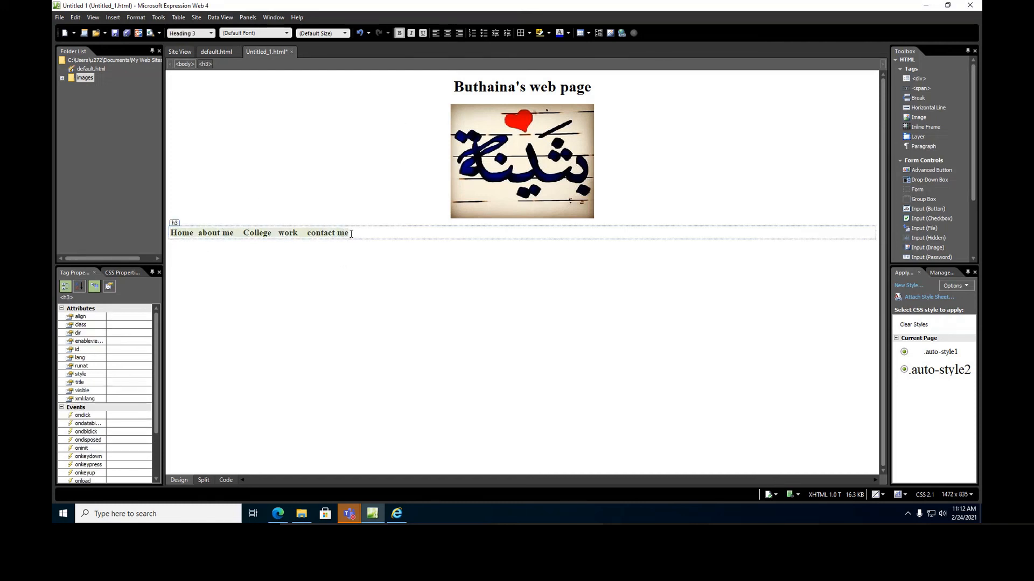
{"action": "left_click", "coordinate": [446, 34]}
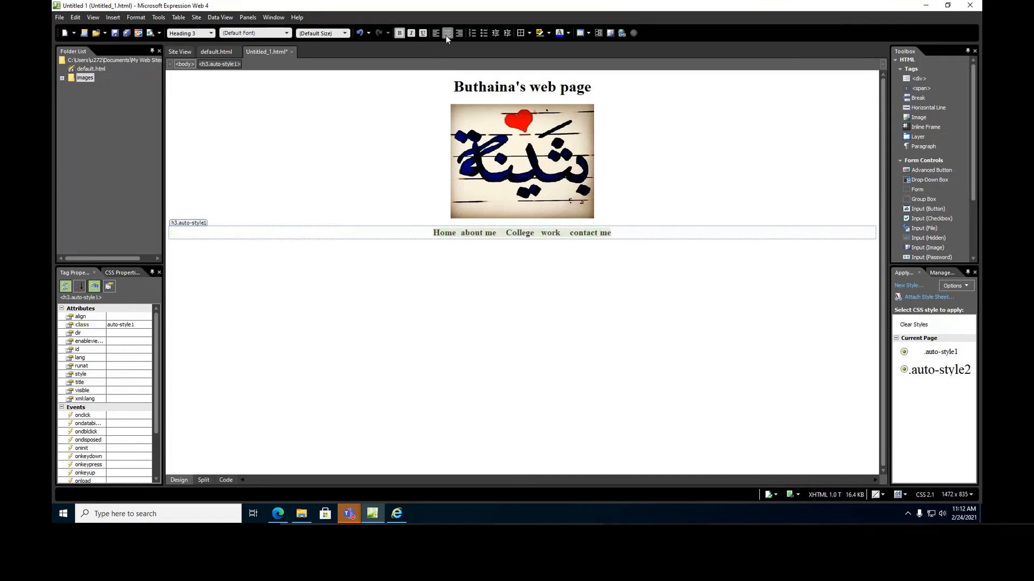
{"action": "left_click", "coordinate": [528, 320]}
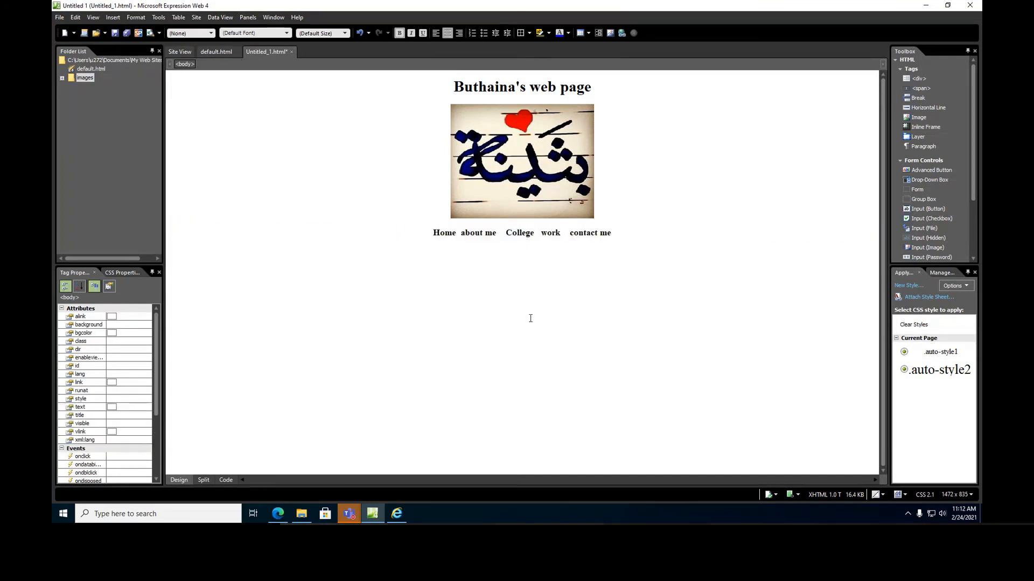
Copy the word Home from the nav line
{"action": "left_click", "coordinate": [434, 233]}
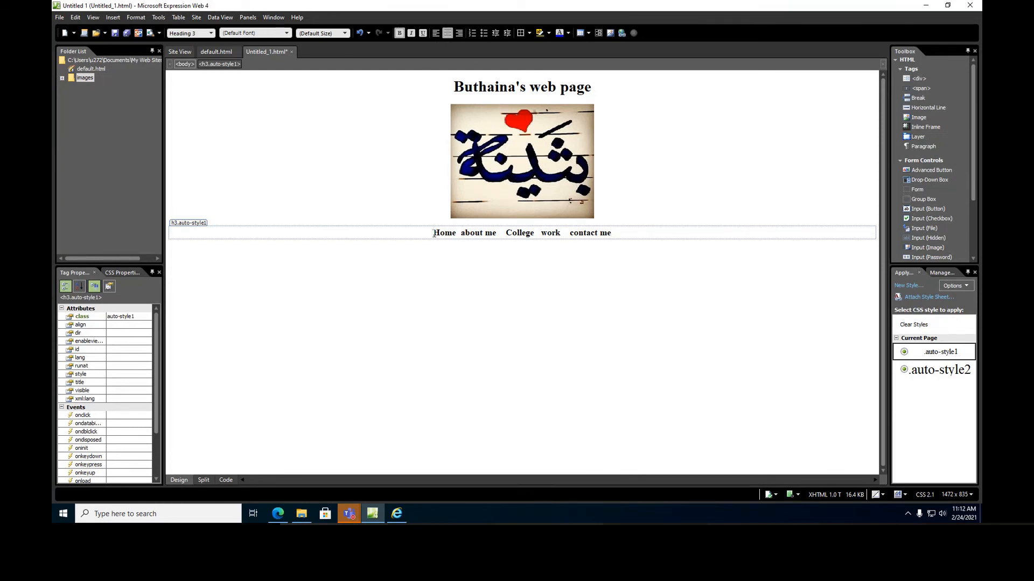
{"action": "left_click_drag", "start_coordinate": [451, 234], "coordinate": [455, 237]}
{"action": "right_click", "coordinate": [456, 238]}
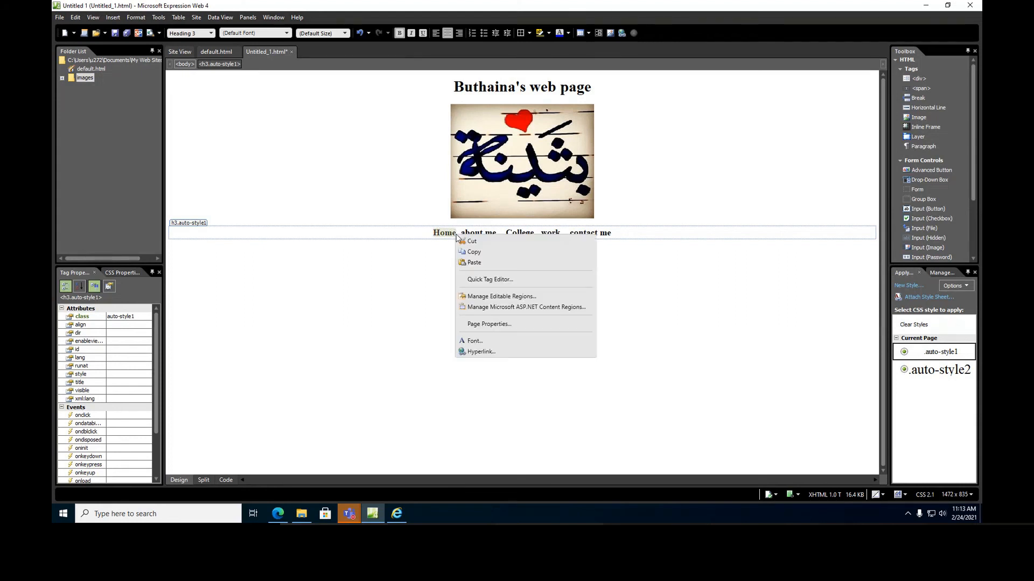
{"action": "left_click", "coordinate": [475, 253]}
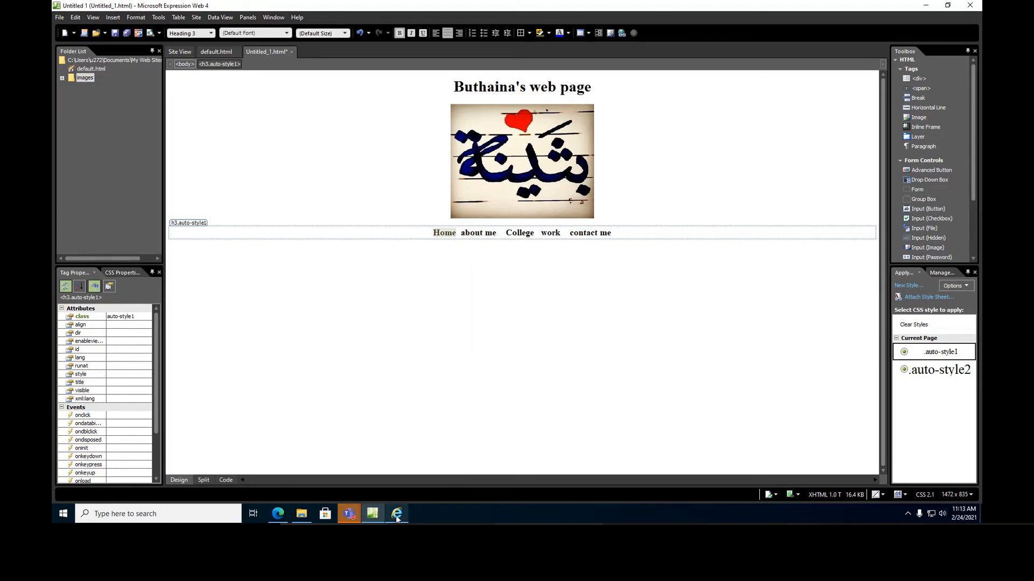
Run a Google image search in Edge for 'Home icone'
{"action": "left_click", "coordinate": [277, 515]}
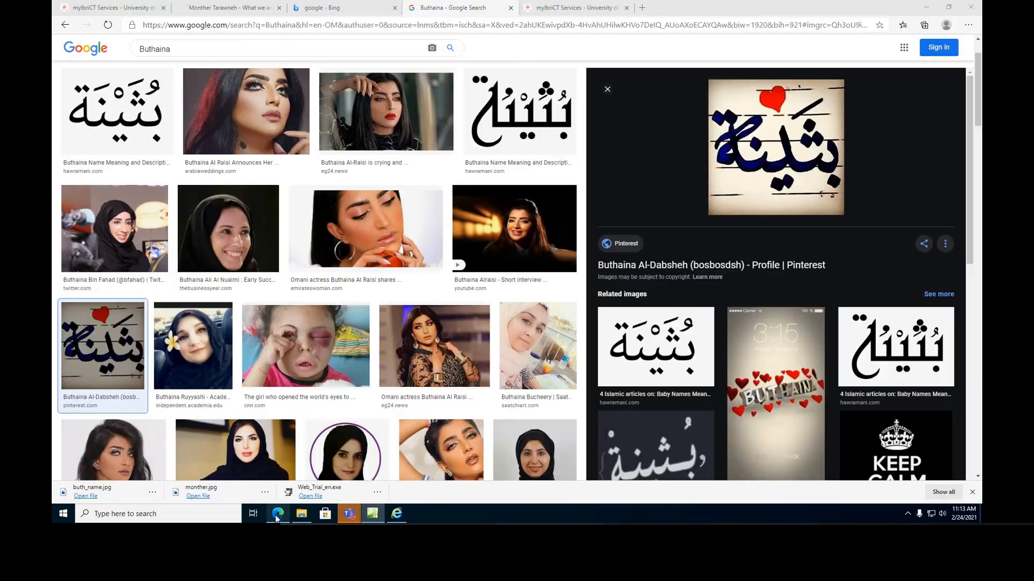
{"action": "left_click_drag", "start_coordinate": [171, 49], "coordinate": [109, 53]}
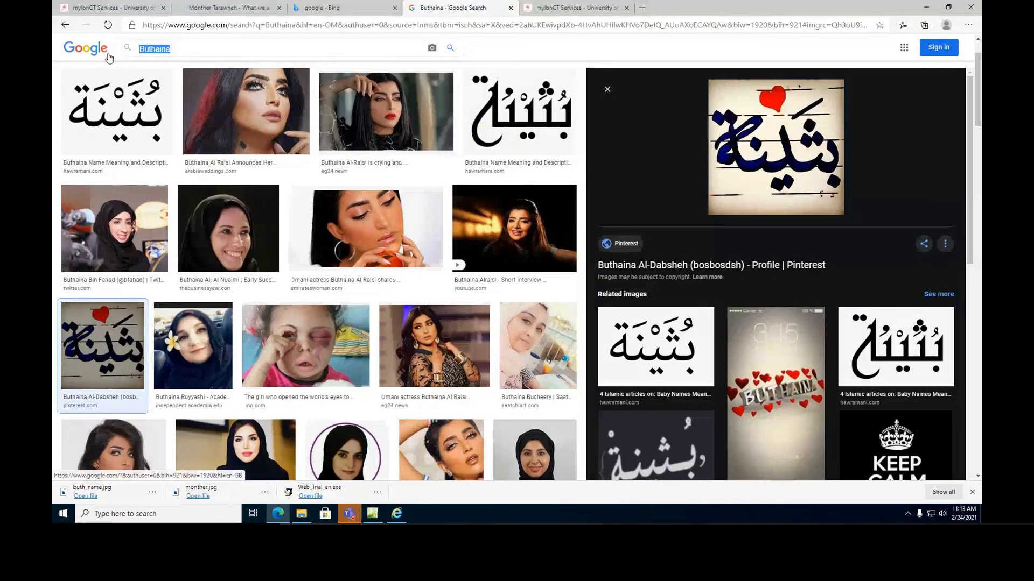
{"action": "key", "text": "ctrl+v"}
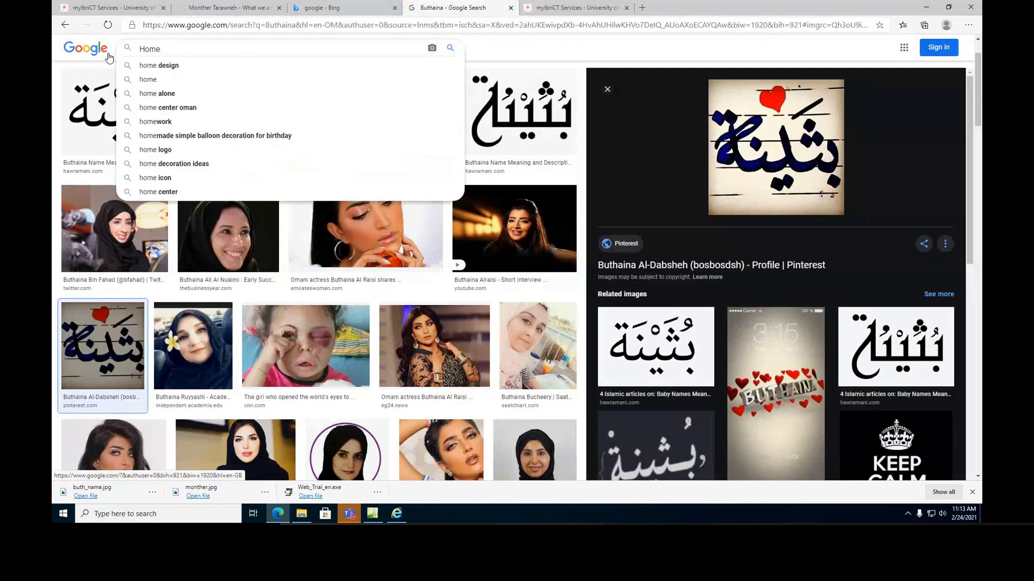
{"action": "key", "text": "Return"}
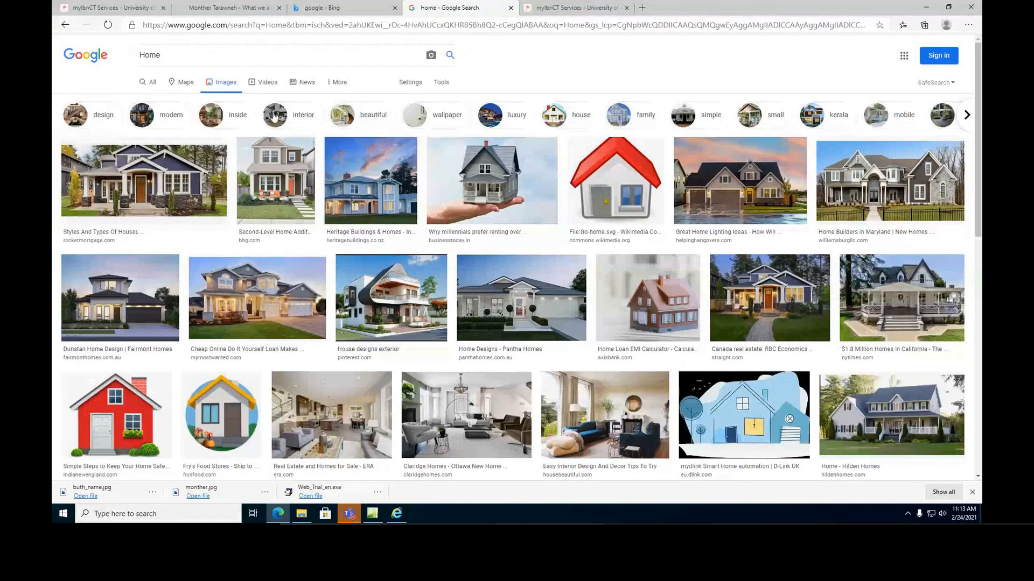
{"action": "left_click", "coordinate": [223, 60]}
{"action": "type", "text": "icone"}
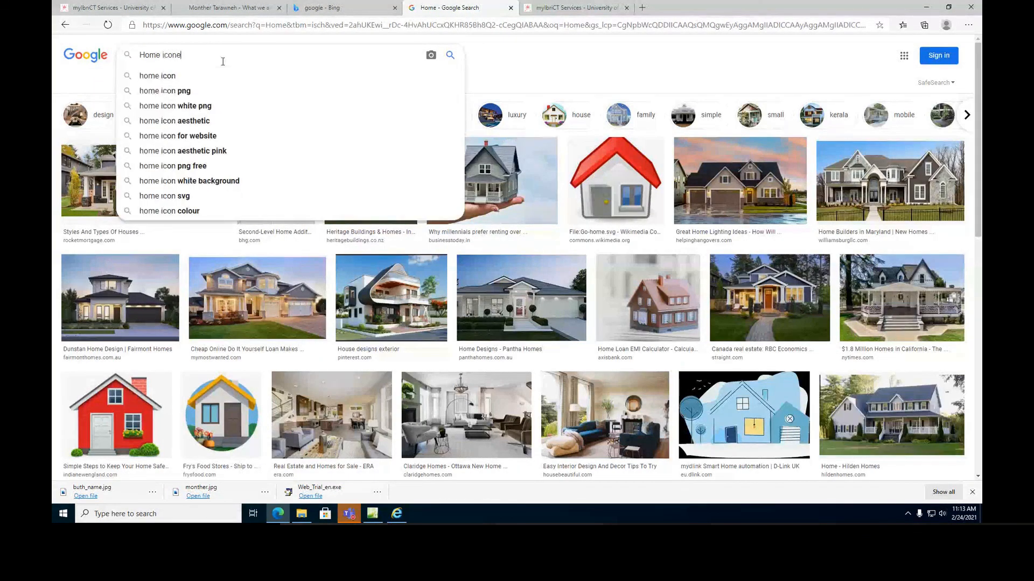
{"action": "key", "text": "Return"}
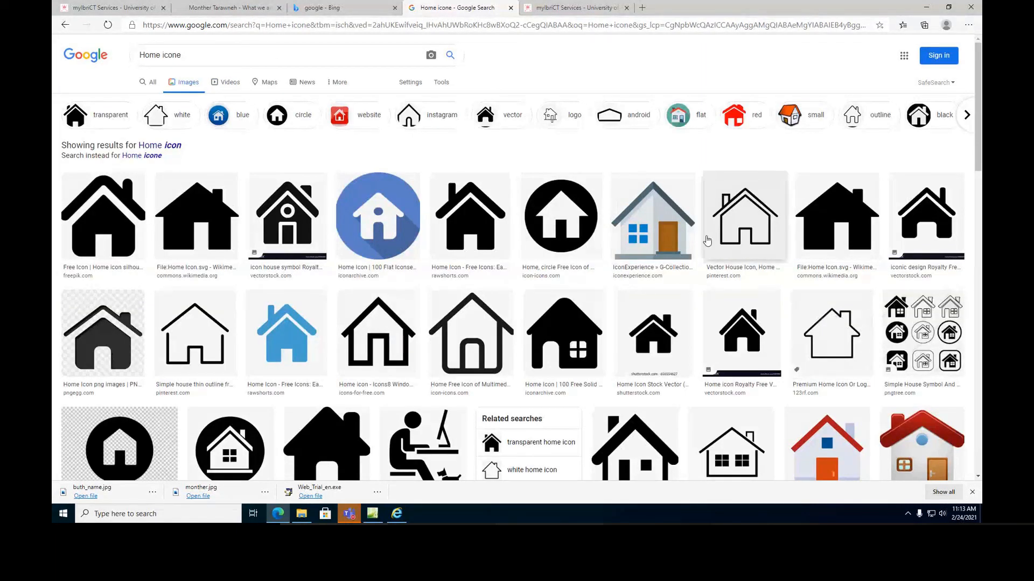
Save the IconExperience house icon as home_icon.png in the Pictures folder
{"action": "left_click", "coordinate": [667, 221]}
{"action": "right_click", "coordinate": [721, 224]}
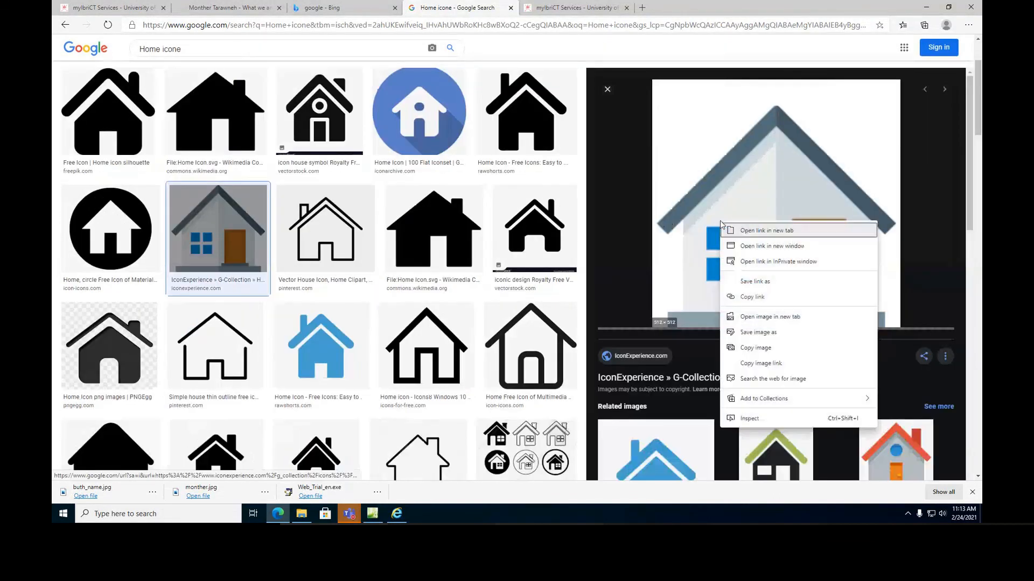
{"action": "left_click", "coordinate": [764, 334]}
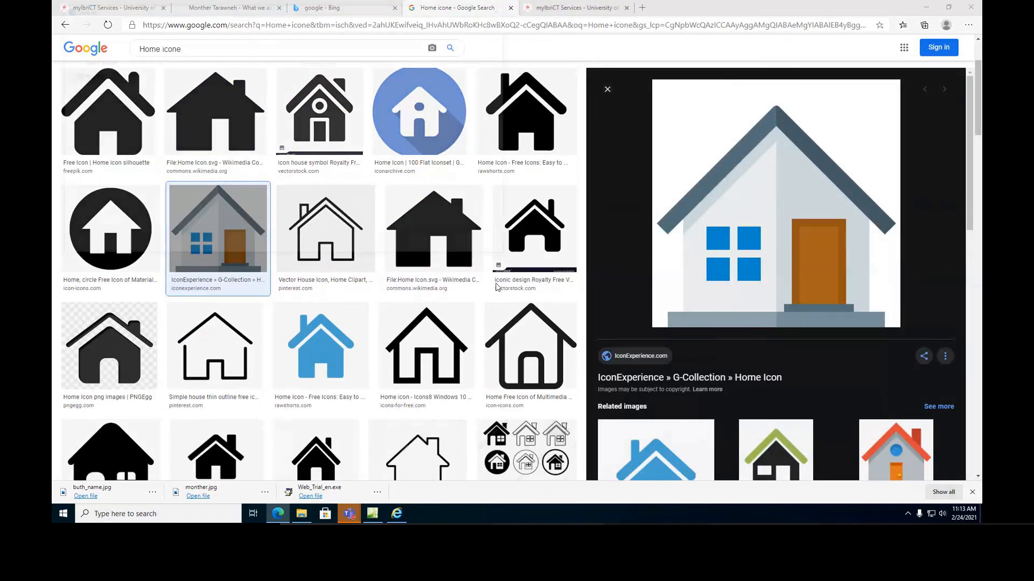
{"action": "left_click", "coordinate": [91, 111]}
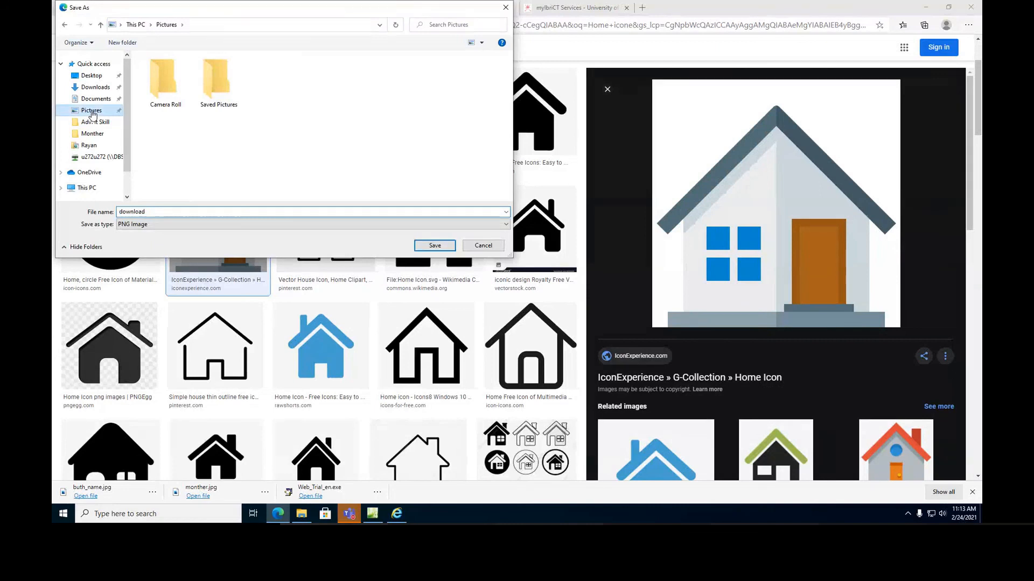
{"action": "double_click", "coordinate": [152, 213]}
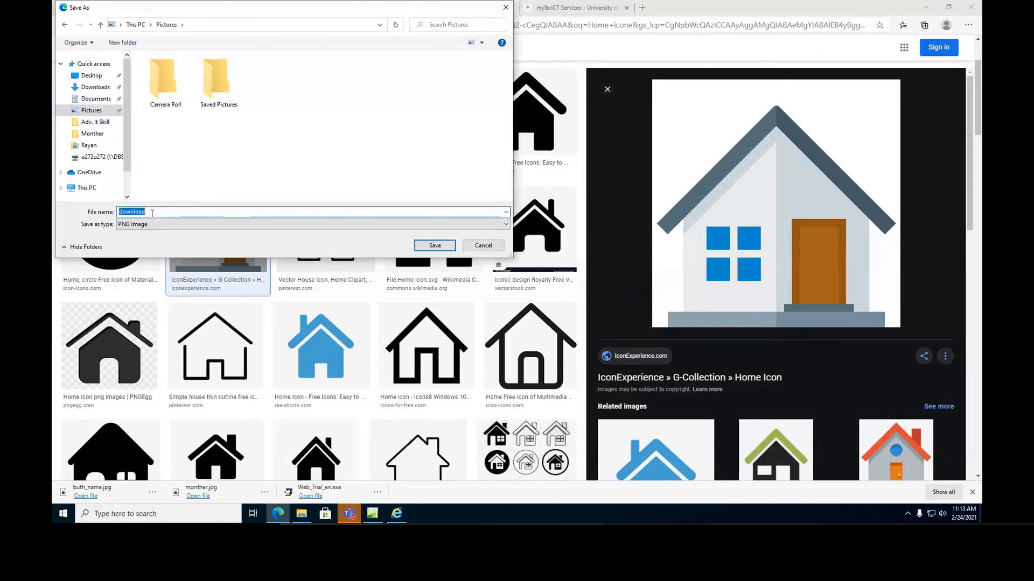
{"action": "type", "text": "home_icon"}
{"action": "left_click", "coordinate": [434, 245]}
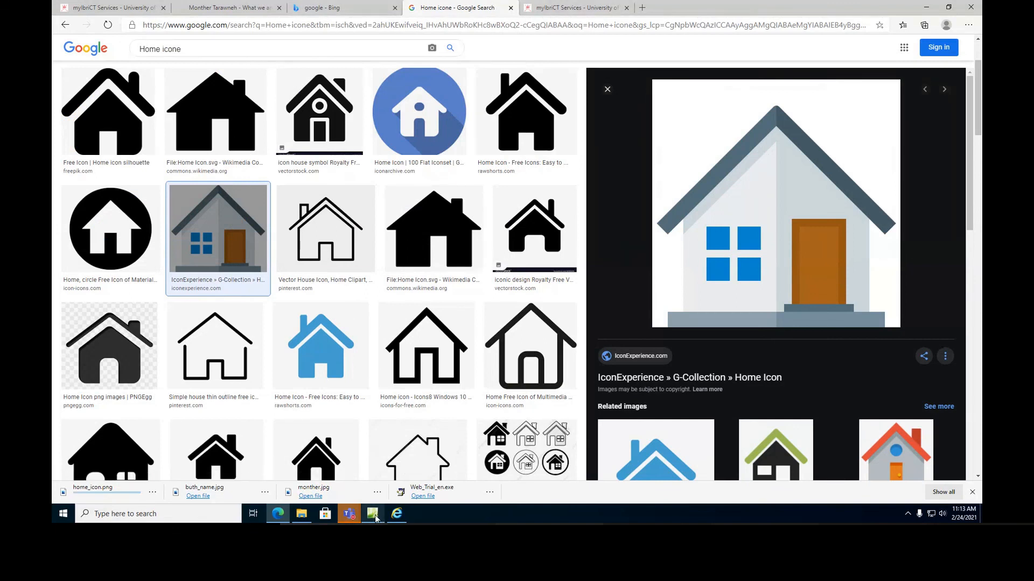
{"action": "left_click", "coordinate": [372, 514]}
Insert the home_icon picture before Home in the nav bar, skipping alt text
{"action": "left_click", "coordinate": [434, 233]}
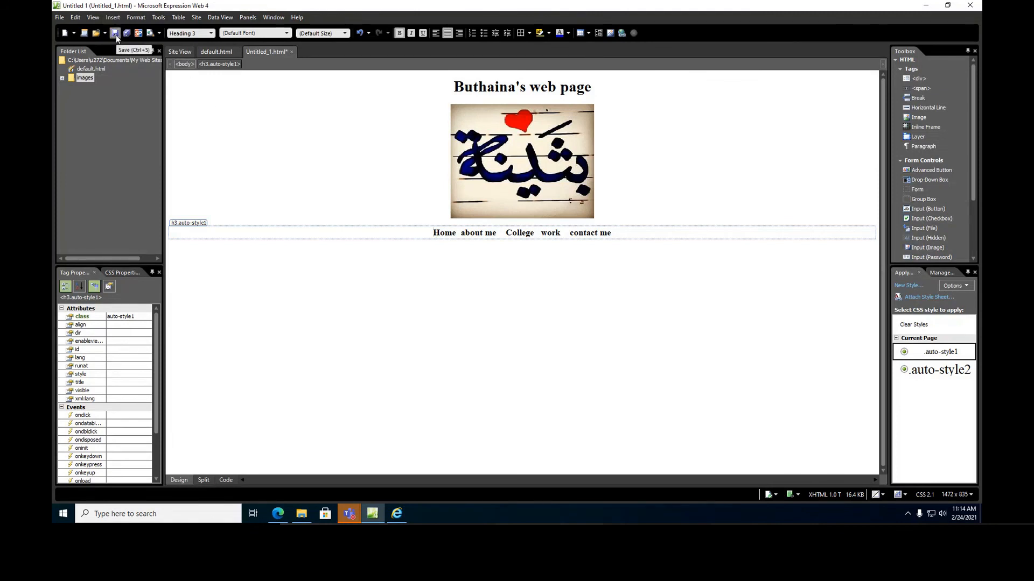
{"action": "left_click", "coordinate": [609, 35]}
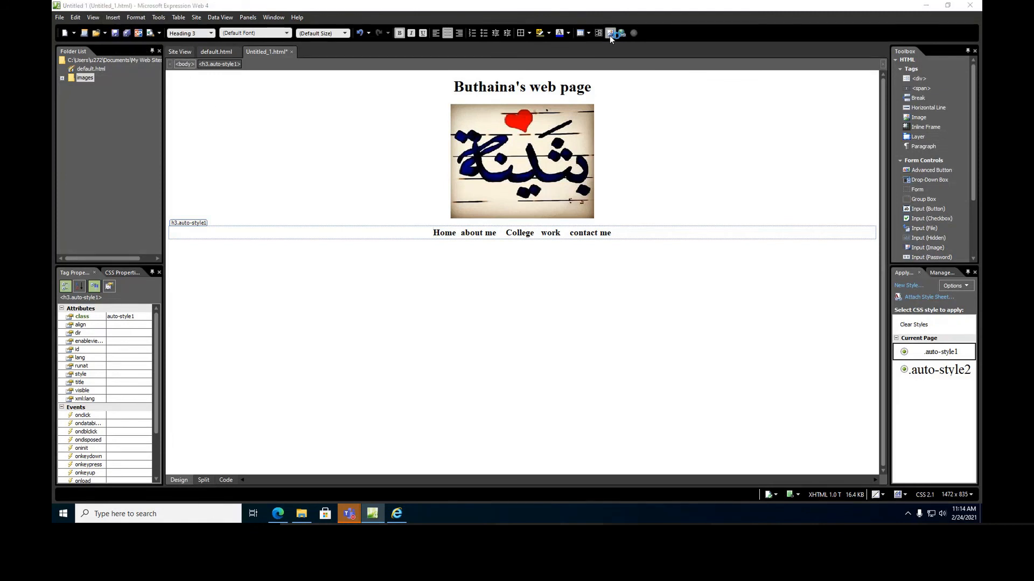
{"action": "left_click", "coordinate": [374, 115]}
{"action": "left_click", "coordinate": [425, 257]}
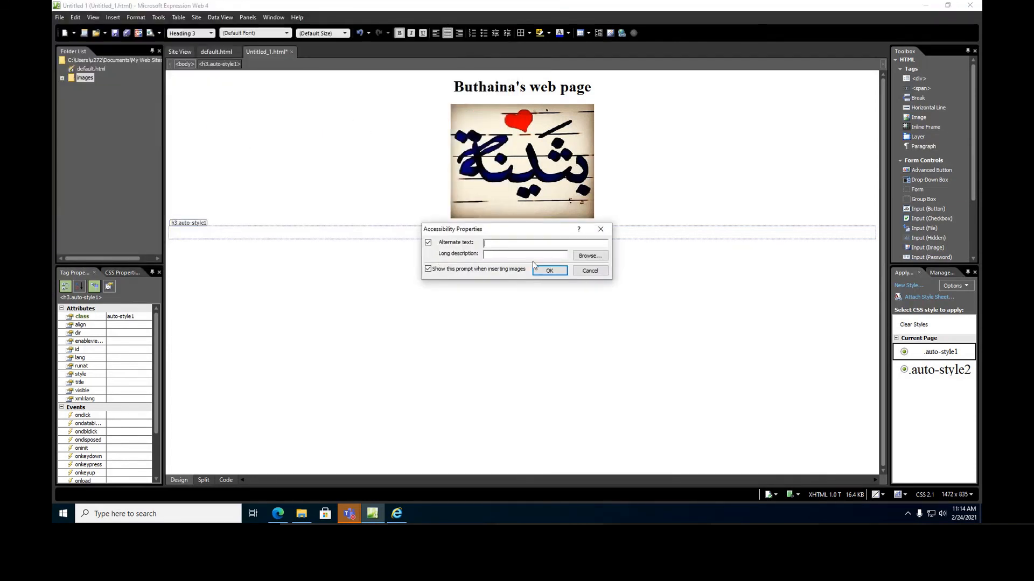
{"action": "left_click", "coordinate": [547, 270]}
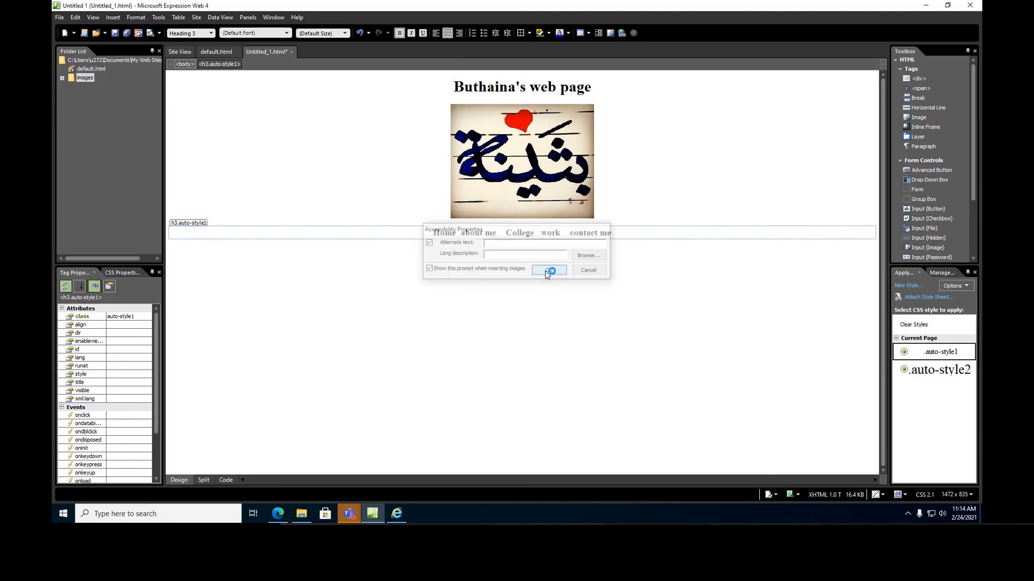
Turn the house image into a linked thumbnail and shrink it to 63 by 41
{"action": "left_click", "coordinate": [445, 299]}
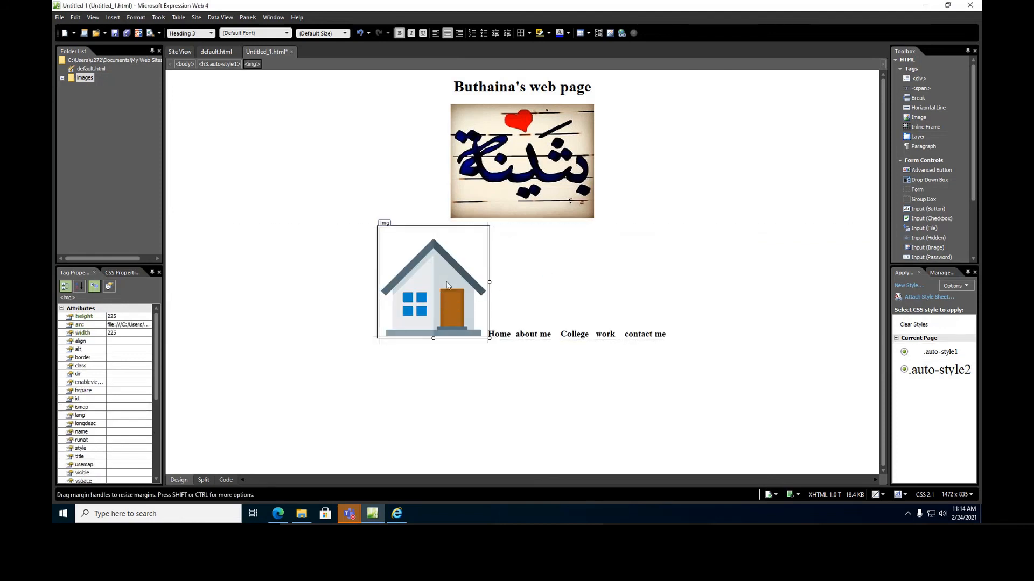
{"action": "right_click", "coordinate": [451, 282]}
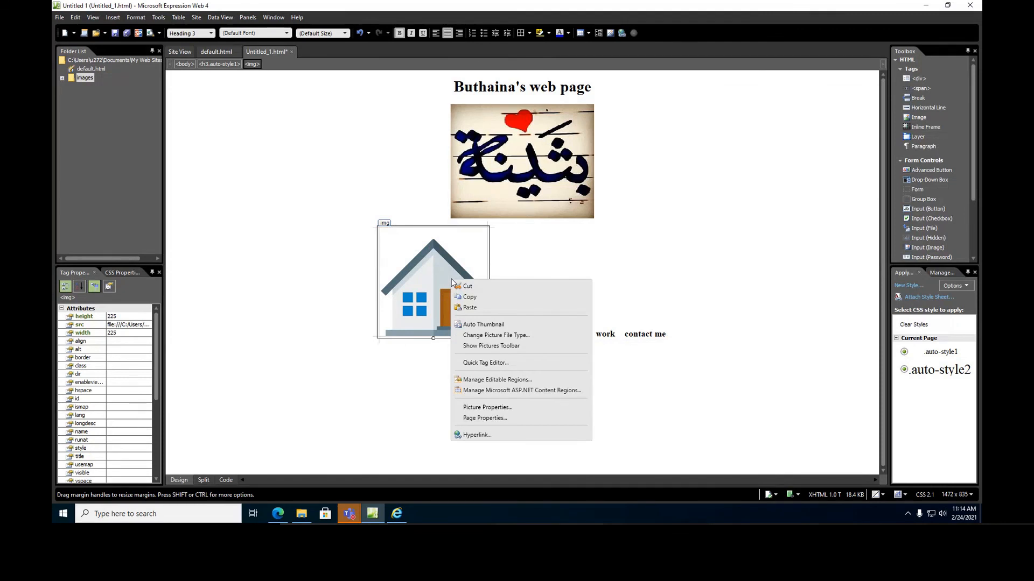
{"action": "left_click", "coordinate": [470, 325]}
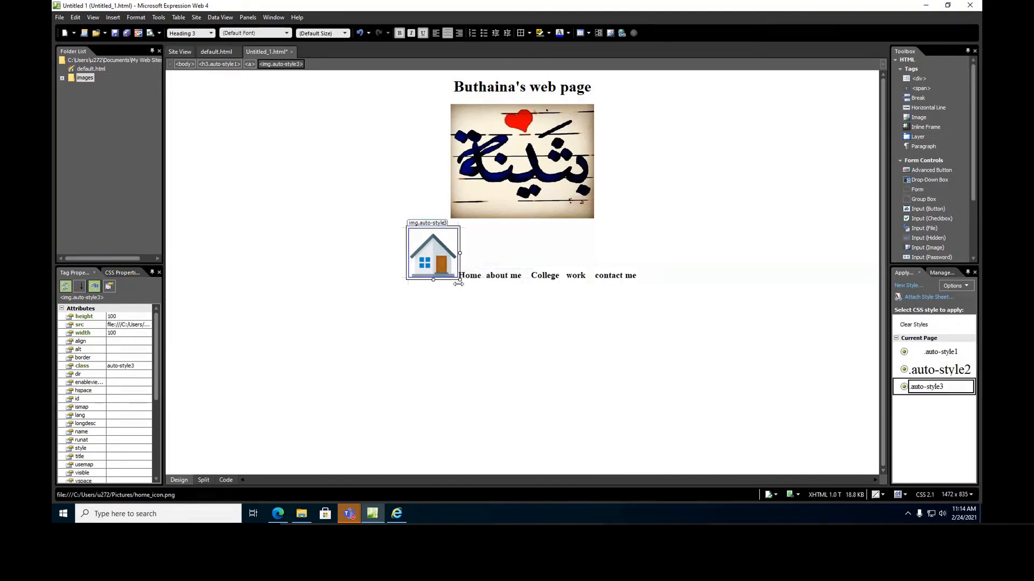
{"action": "left_click_drag", "start_coordinate": [459, 279], "coordinate": [442, 251]}
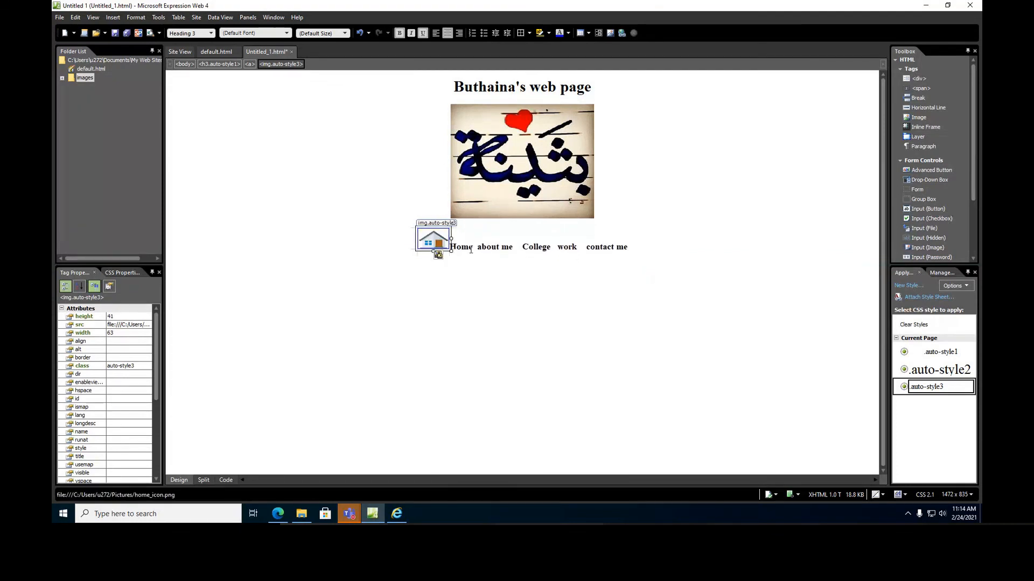
{"action": "left_click", "coordinate": [471, 248]}
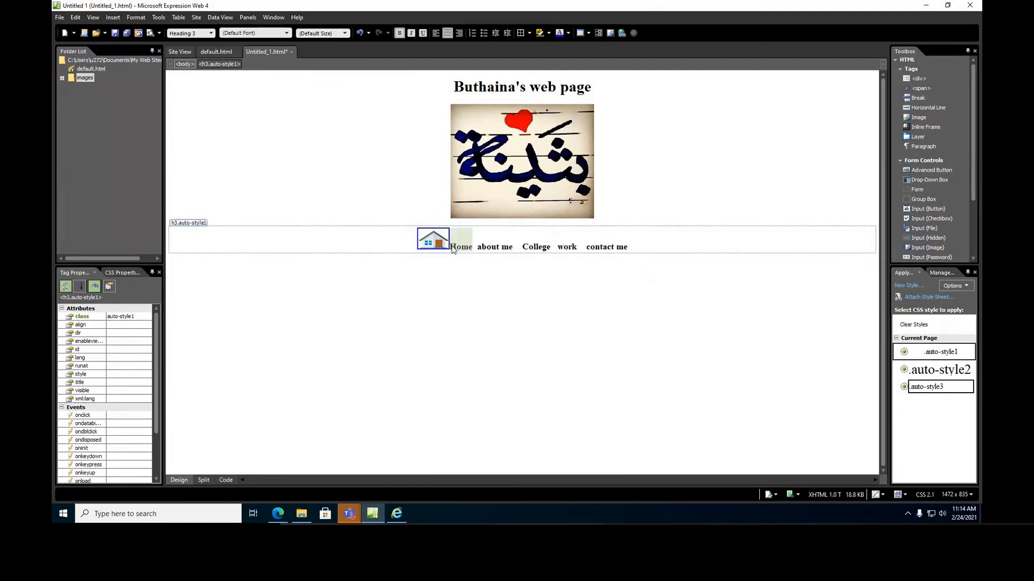
Cut the word Home so the house icon leads the nav bar
{"action": "right_click", "coordinate": [460, 248]}
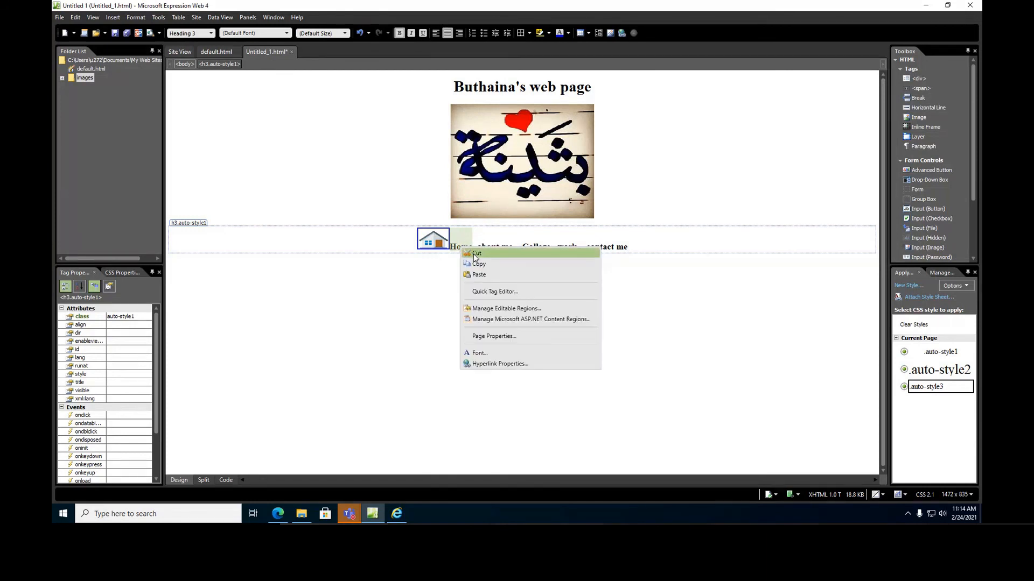
{"action": "left_click", "coordinate": [473, 254]}
{"action": "left_click", "coordinate": [444, 250]}
{"action": "left_click", "coordinate": [449, 276]}
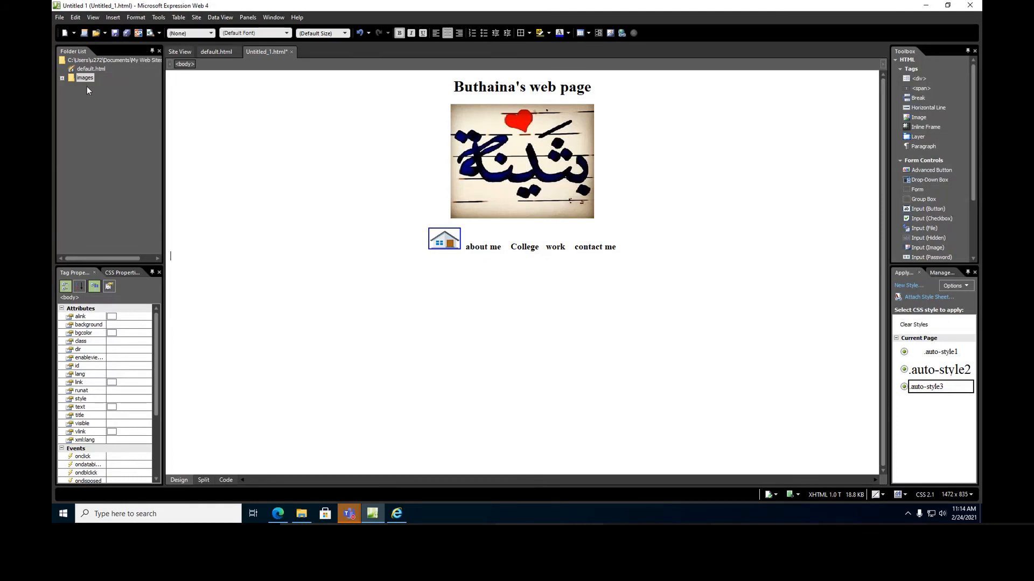
Save the page as buthaina.html with its embedded images buth_name.jpg, home_icon.png and home_icon_small.png
{"action": "left_click", "coordinate": [63, 79]}
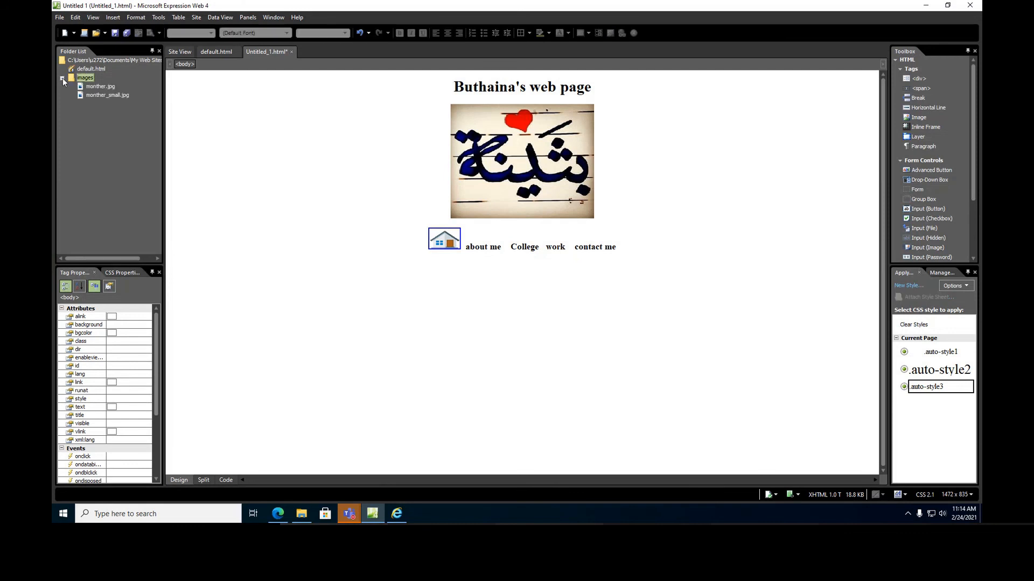
{"action": "left_click", "coordinate": [63, 78]}
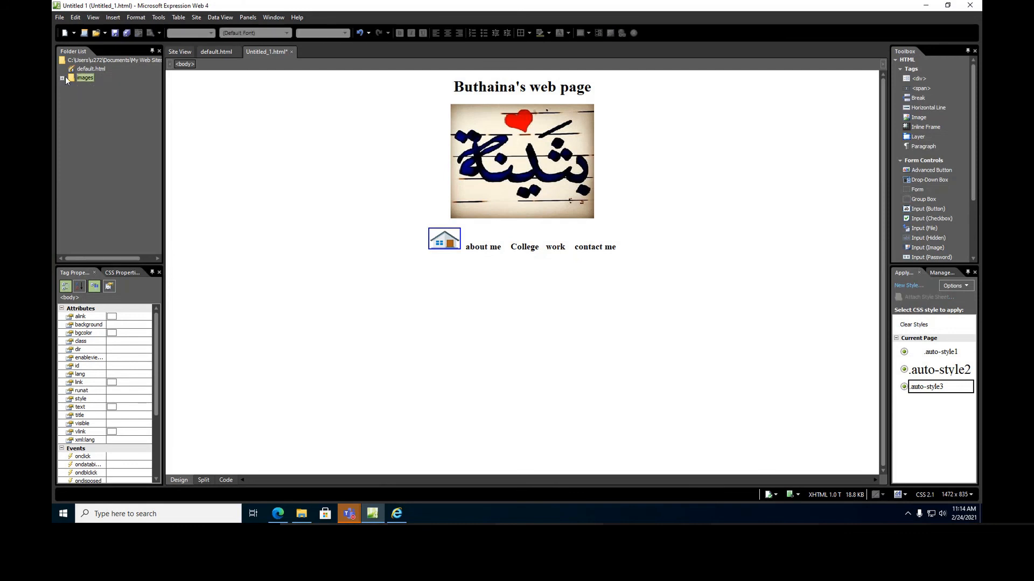
{"action": "left_click", "coordinate": [119, 34]}
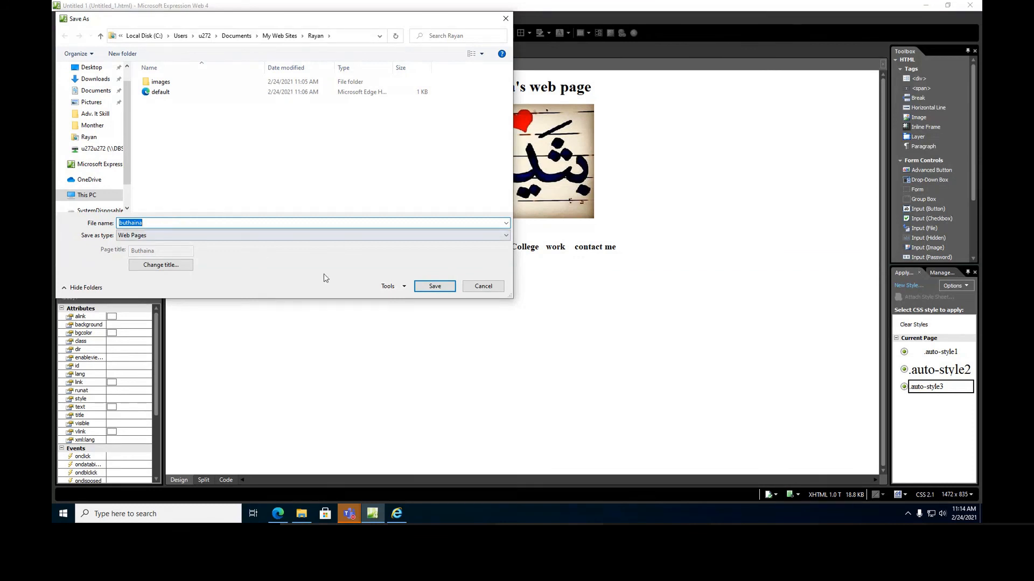
{"action": "left_click", "coordinate": [433, 287]}
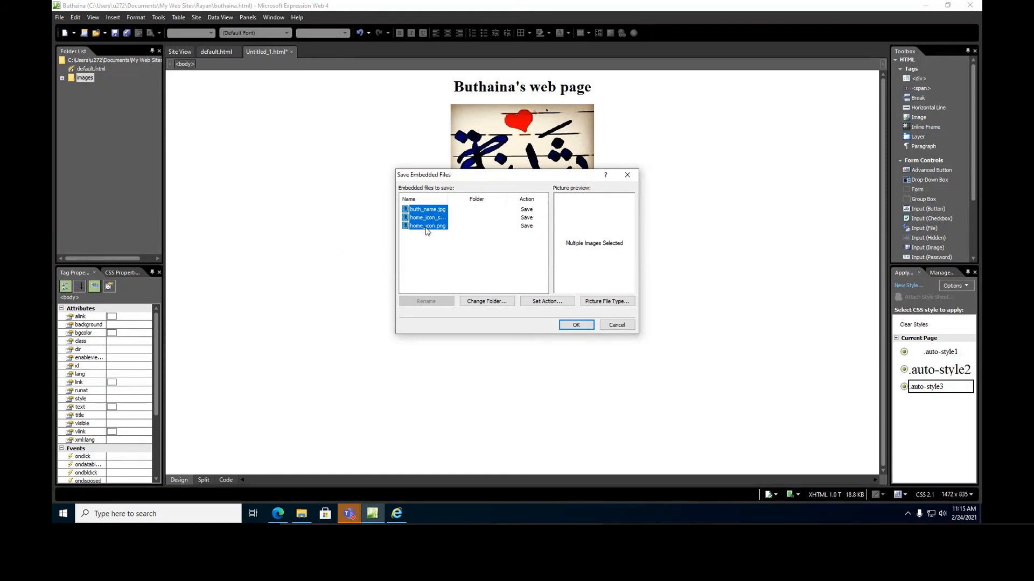
{"action": "left_click", "coordinate": [576, 325]}
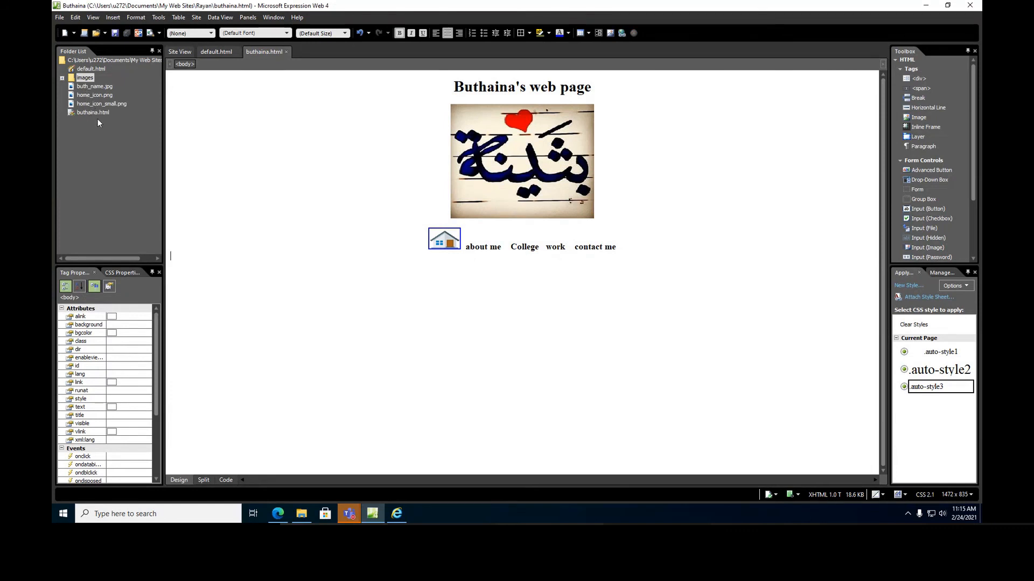
{"action": "left_click", "coordinate": [112, 104]}
{"action": "left_click", "coordinate": [106, 96], "text": "ctrl"}
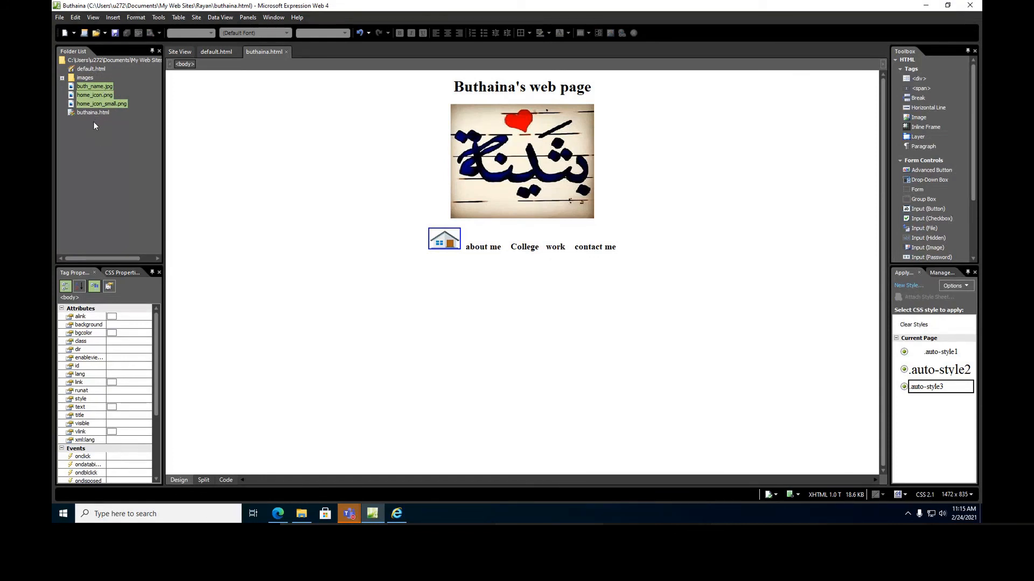
Open the site folder under Documents > My Web Sites in File Explorer
{"action": "left_click", "coordinate": [302, 513]}
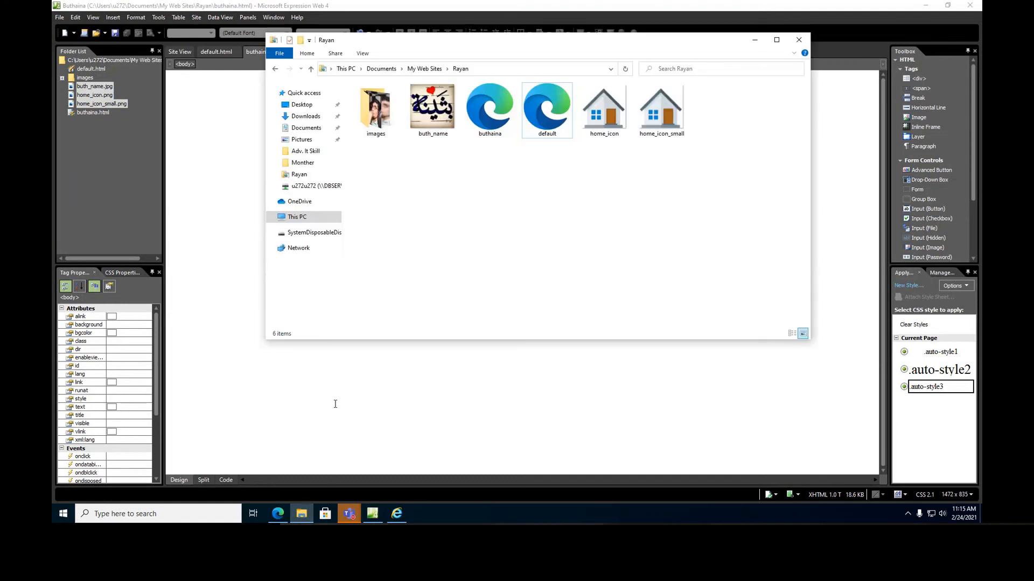
{"action": "left_click", "coordinate": [305, 129]}
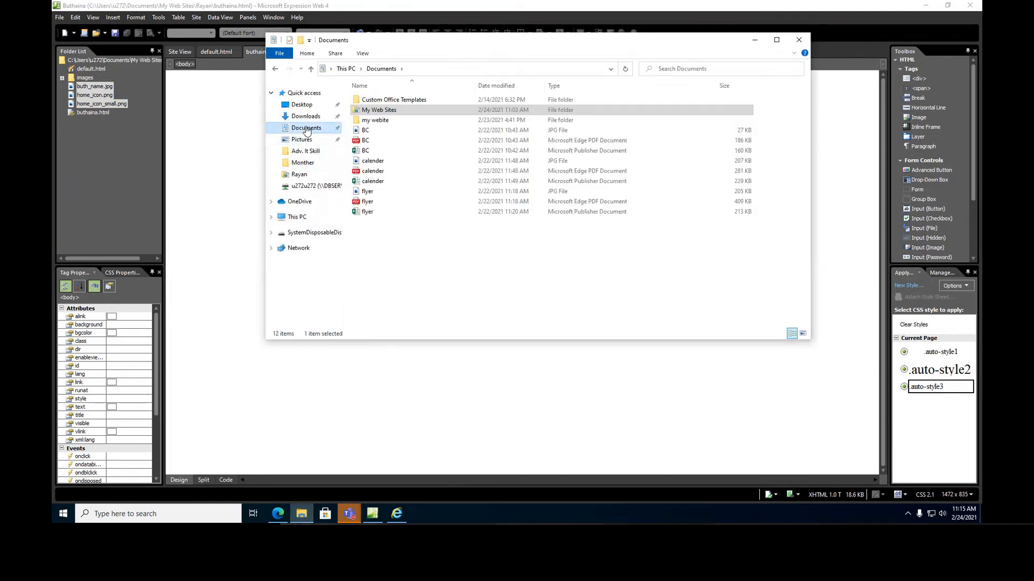
{"action": "double_click", "coordinate": [379, 110]}
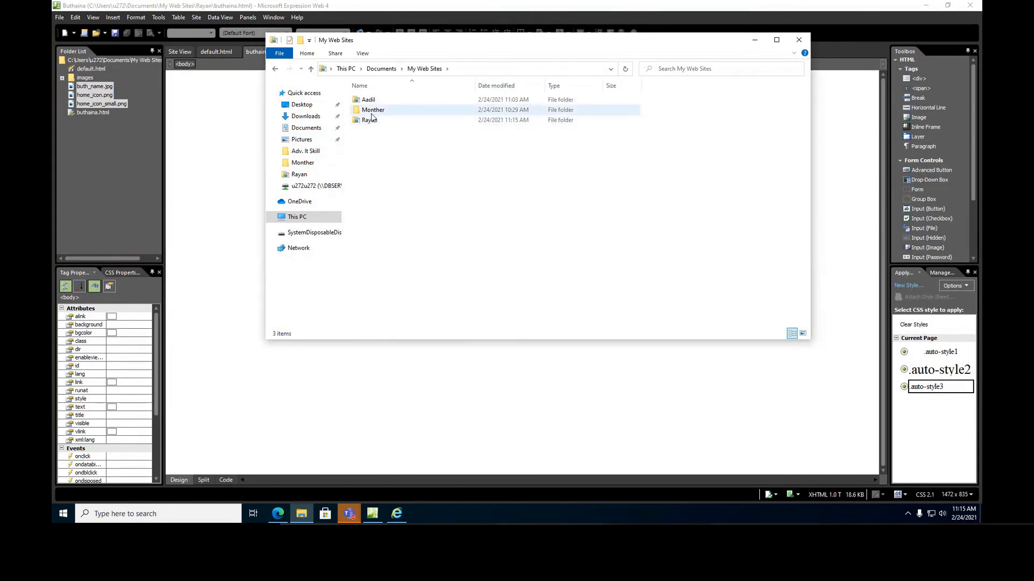
{"action": "double_click", "coordinate": [370, 121]}
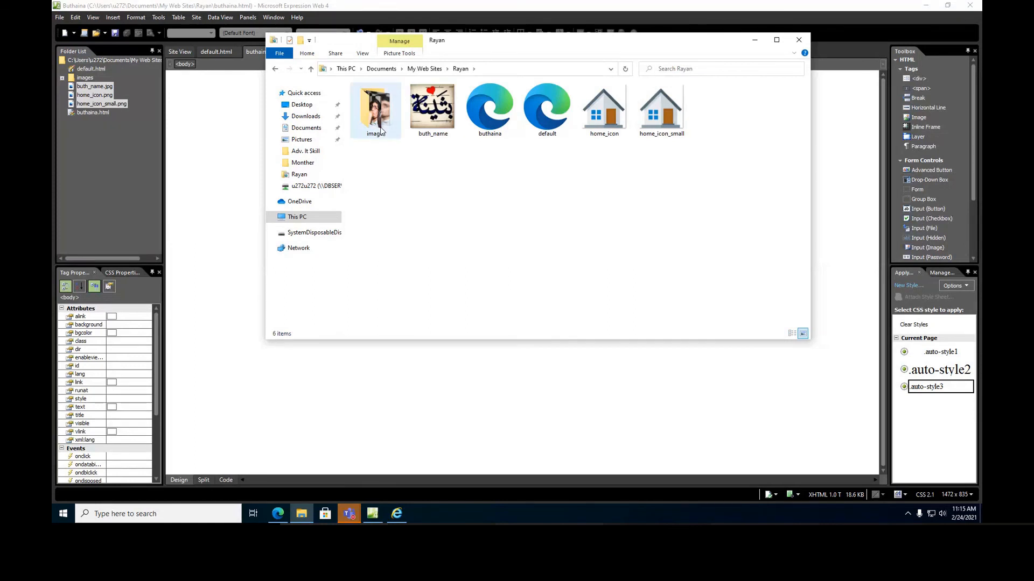
Move buth_name, home_icon and home_icon_small into the site's images folder
{"action": "left_click", "coordinate": [650, 124]}
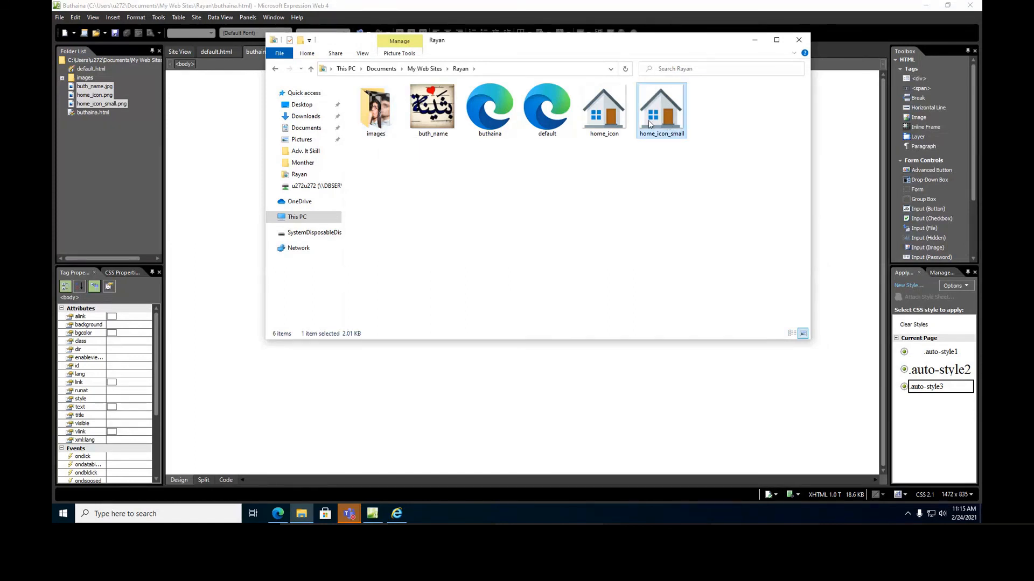
{"action": "left_click", "coordinate": [603, 113], "text": "ctrl"}
{"action": "left_click", "coordinate": [433, 113], "text": "ctrl"}
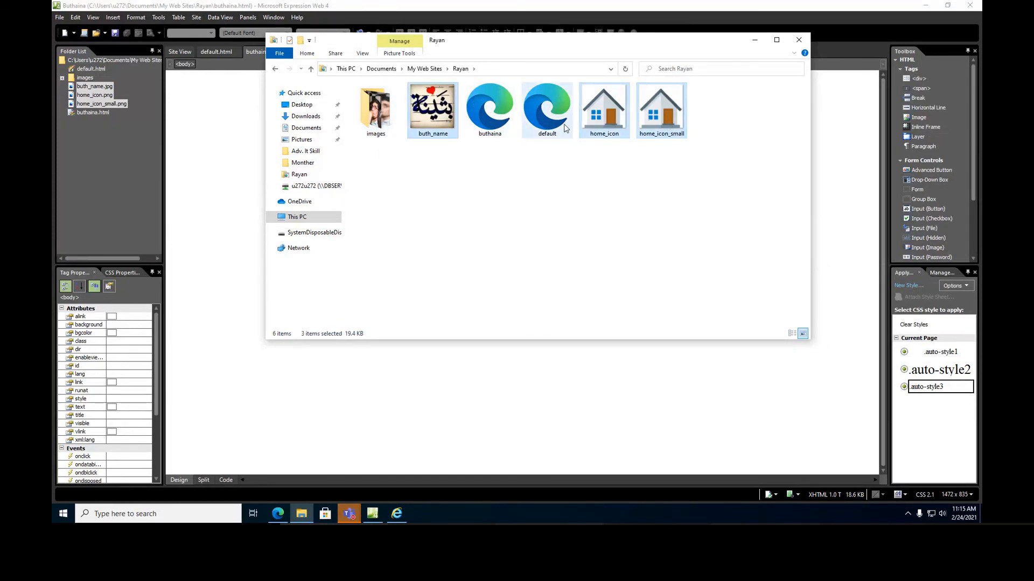
{"action": "right_click", "coordinate": [432, 120]}
{"action": "left_click", "coordinate": [402, 214]}
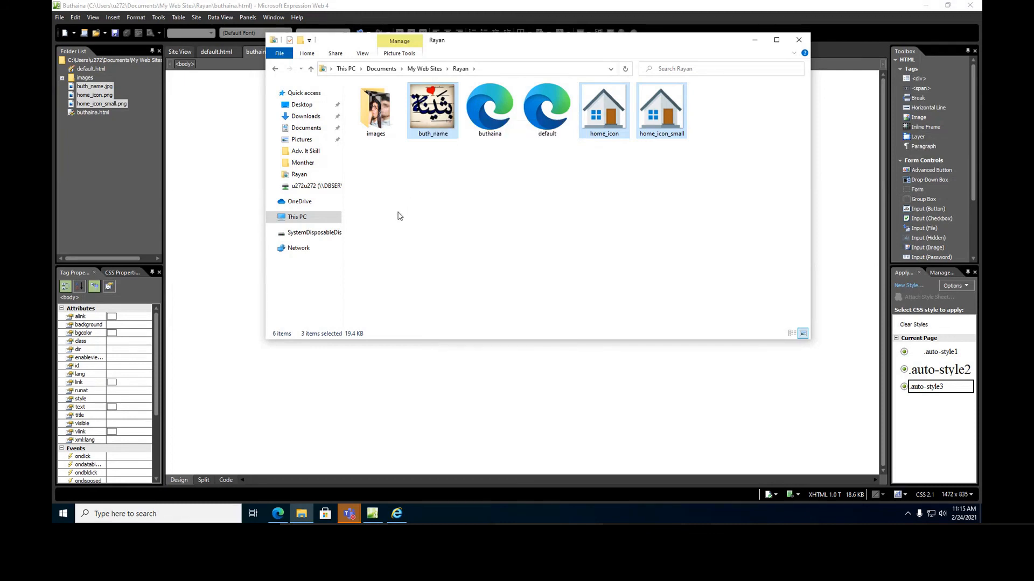
{"action": "left_click", "coordinate": [432, 125]}
{"action": "left_click_drag", "start_coordinate": [432, 125], "coordinate": [380, 121]}
{"action": "left_click_drag", "start_coordinate": [545, 115], "coordinate": [382, 120]}
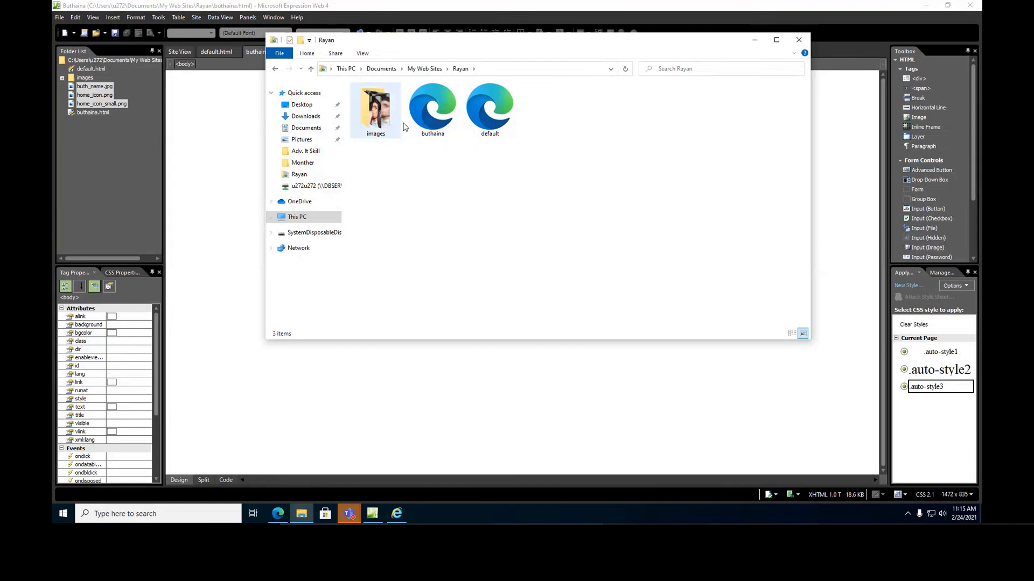
{"action": "left_click", "coordinate": [754, 40]}
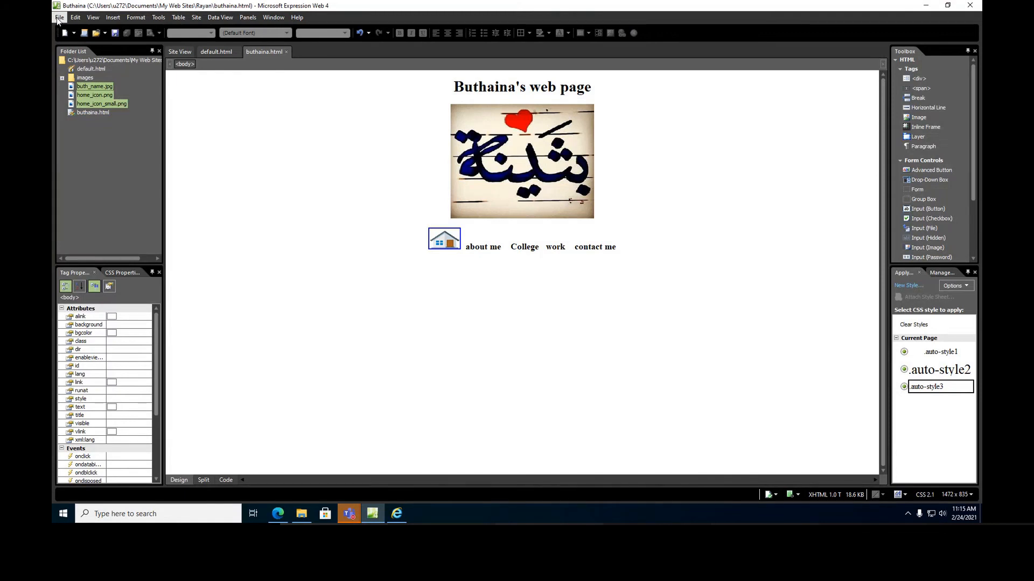
Refresh the Folder List via the root folder's Properties and expand images to show the moved files
{"action": "right_click", "coordinate": [76, 60]}
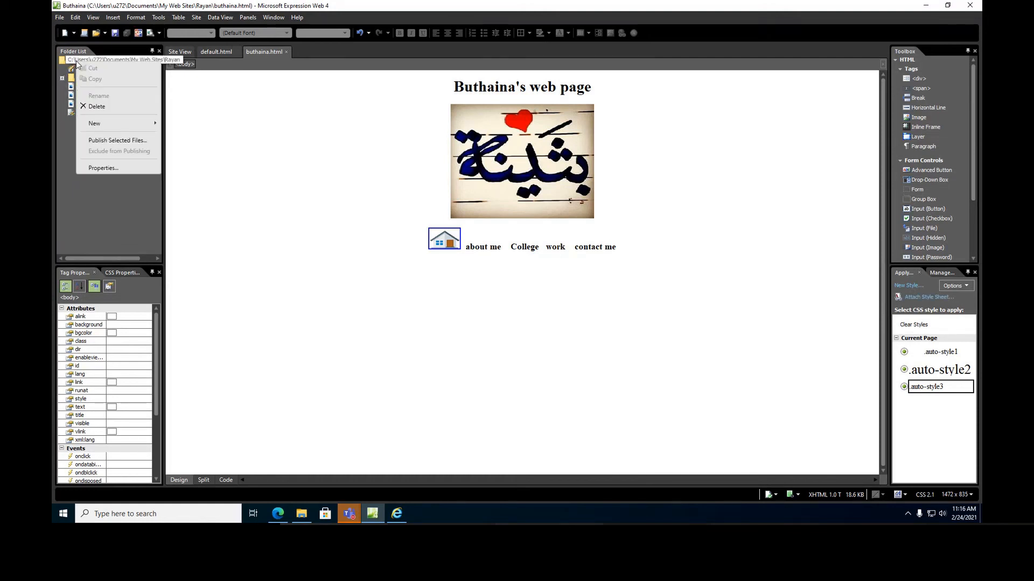
{"action": "left_click", "coordinate": [101, 169]}
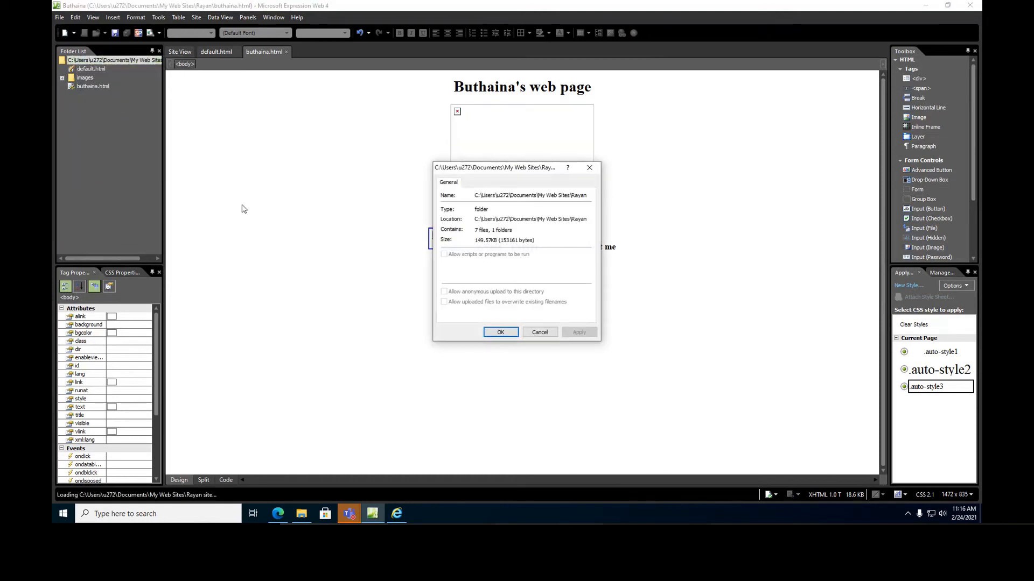
{"action": "left_click", "coordinate": [590, 169]}
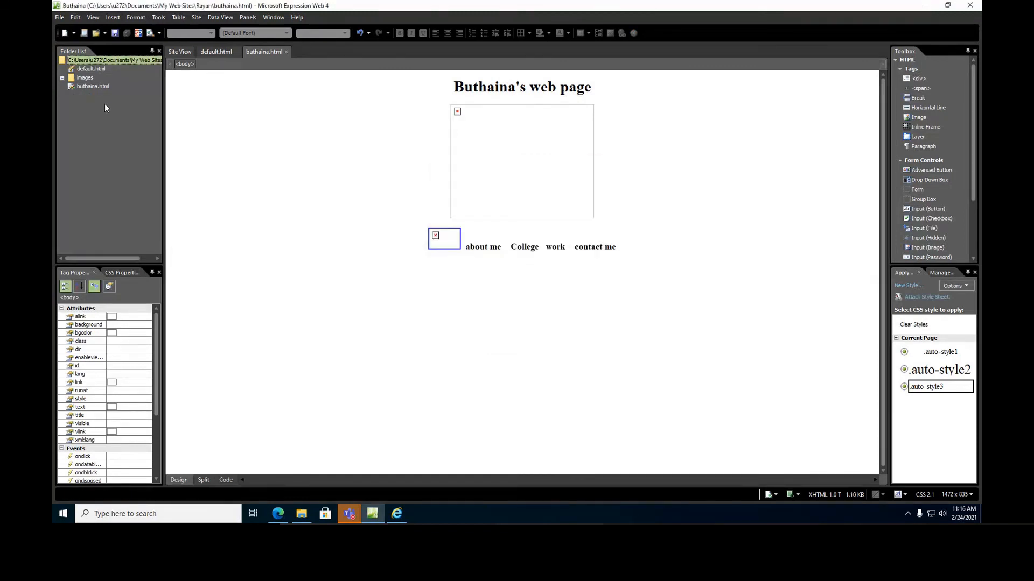
{"action": "left_click", "coordinate": [63, 79]}
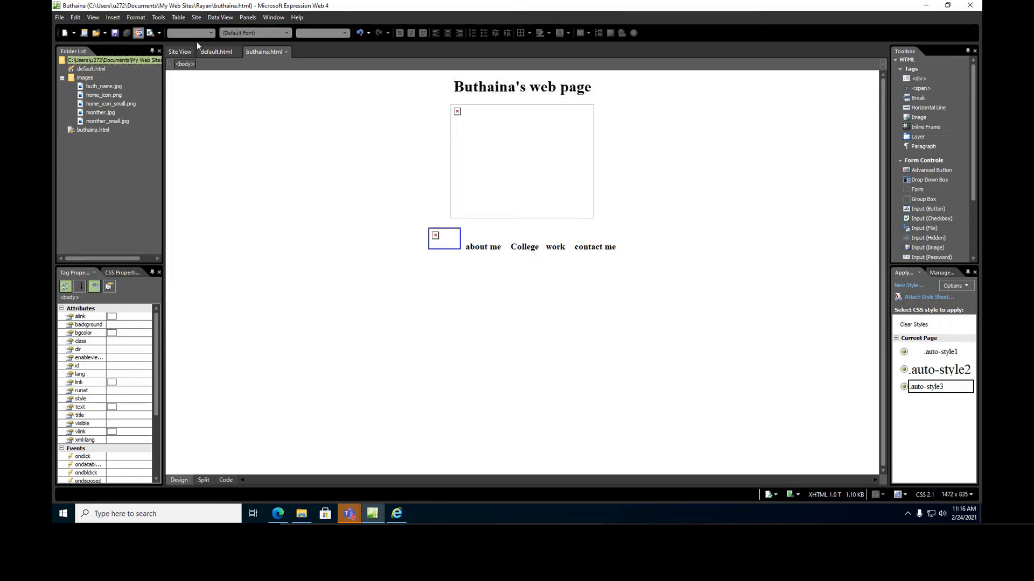
{"action": "left_click", "coordinate": [512, 165]}
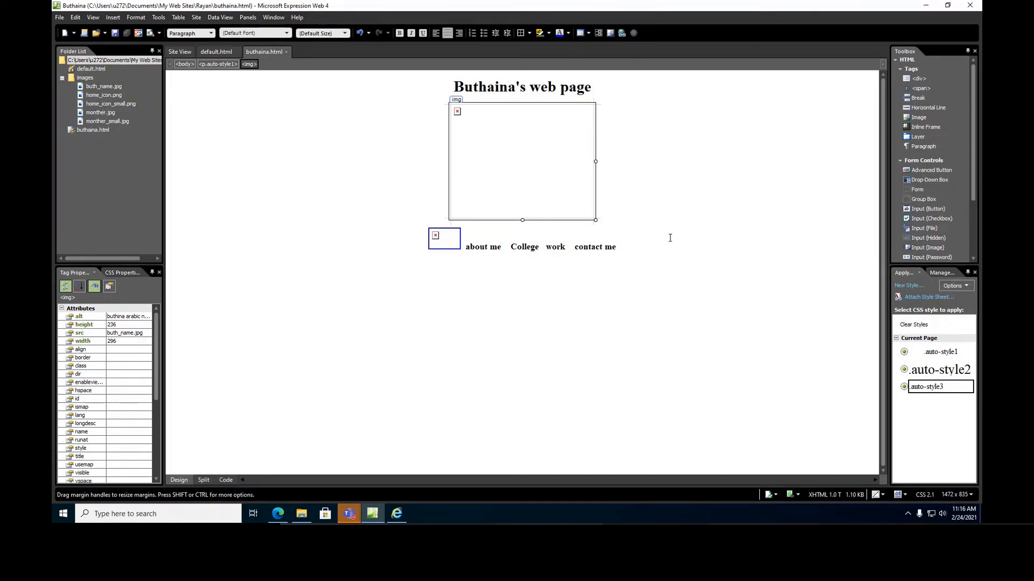
Relink the name picture by dropping images/buth_name.jpg onto the page and cutting the broken placeholder
{"action": "left_click_drag", "start_coordinate": [109, 87], "coordinate": [496, 138]}
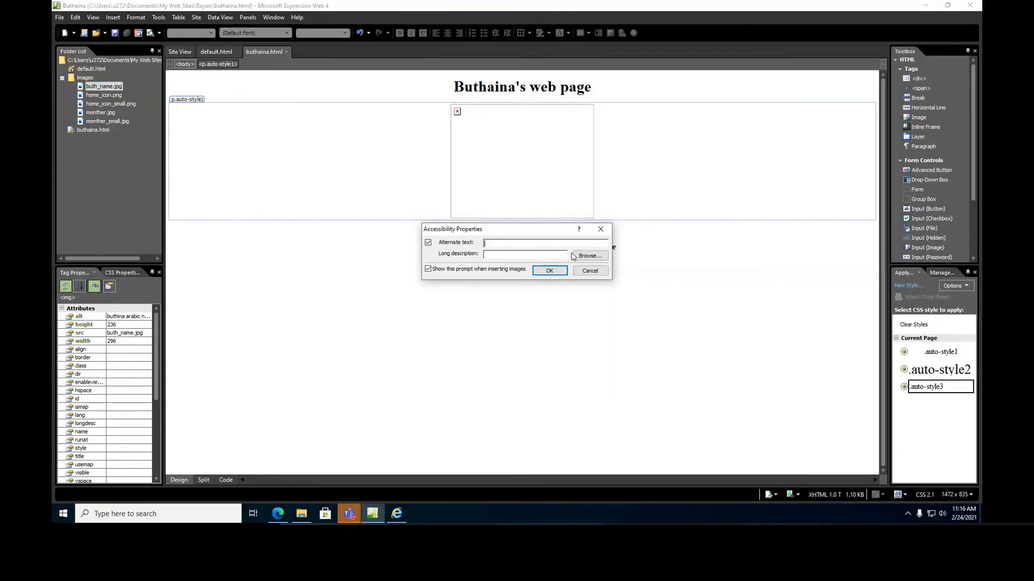
{"action": "left_click", "coordinate": [549, 270]}
{"action": "left_click", "coordinate": [573, 172]}
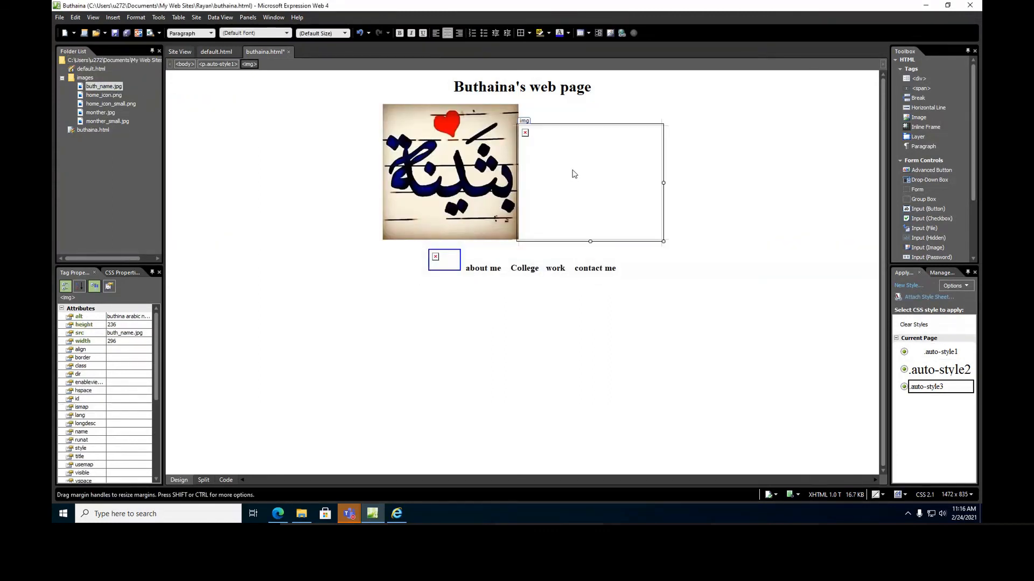
{"action": "right_click", "coordinate": [573, 172]}
{"action": "left_click", "coordinate": [585, 178]}
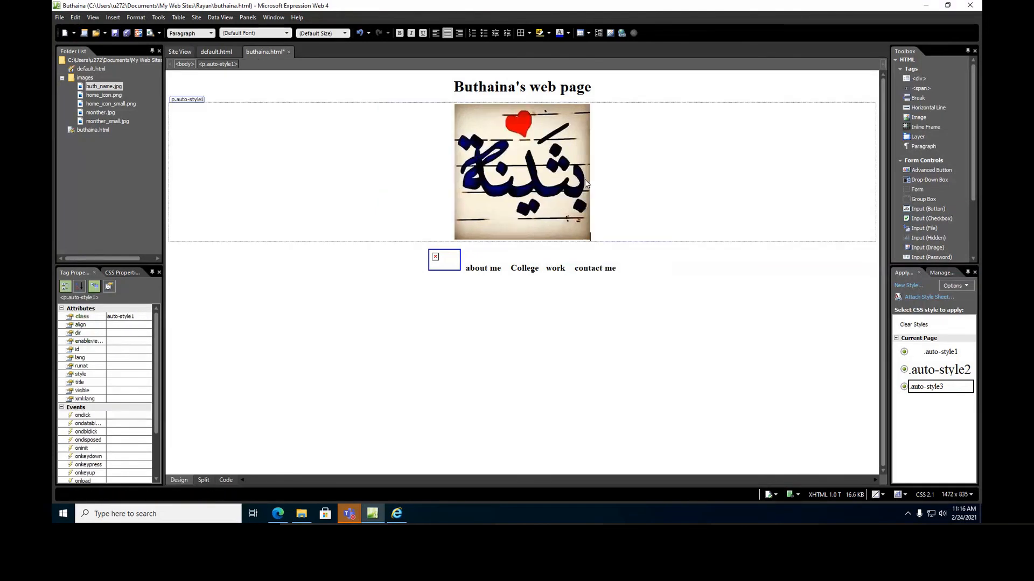
Replace the broken house icon with home_icon_small.png from images before 'about me'
{"action": "left_click", "coordinate": [458, 266]}
{"action": "right_click", "coordinate": [460, 269]}
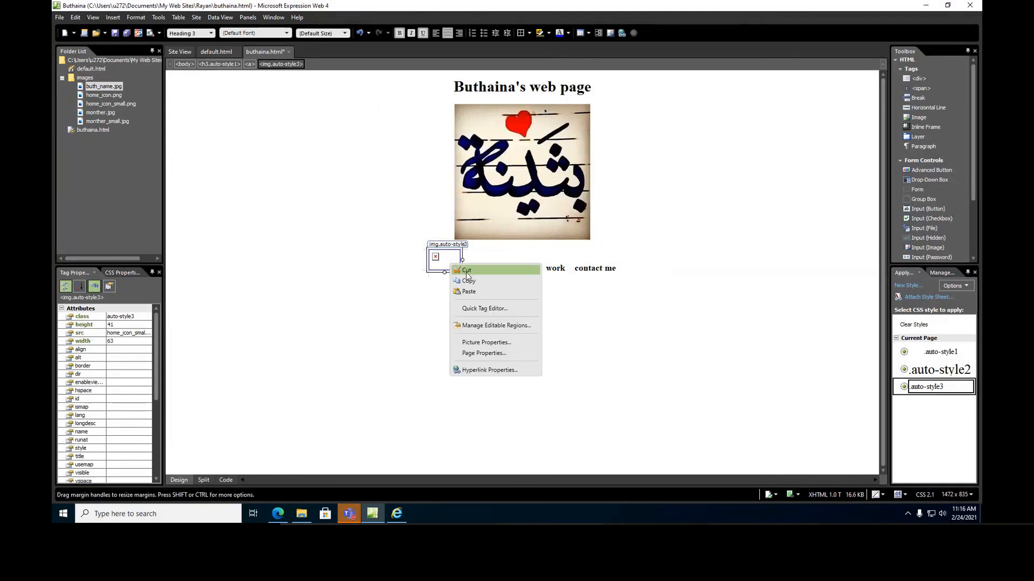
{"action": "left_click", "coordinate": [461, 270]}
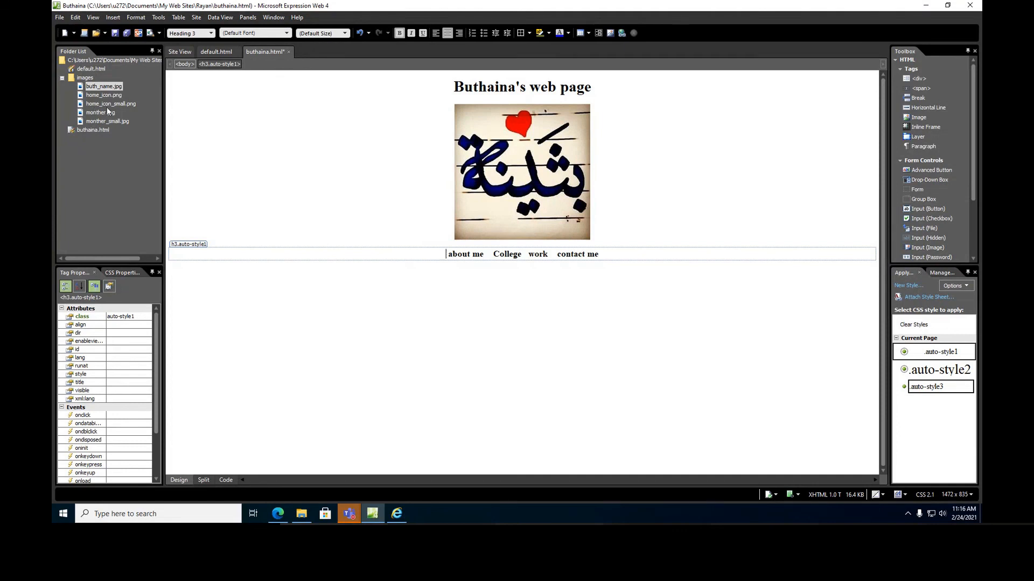
{"action": "left_click_drag", "start_coordinate": [109, 107], "coordinate": [435, 254]}
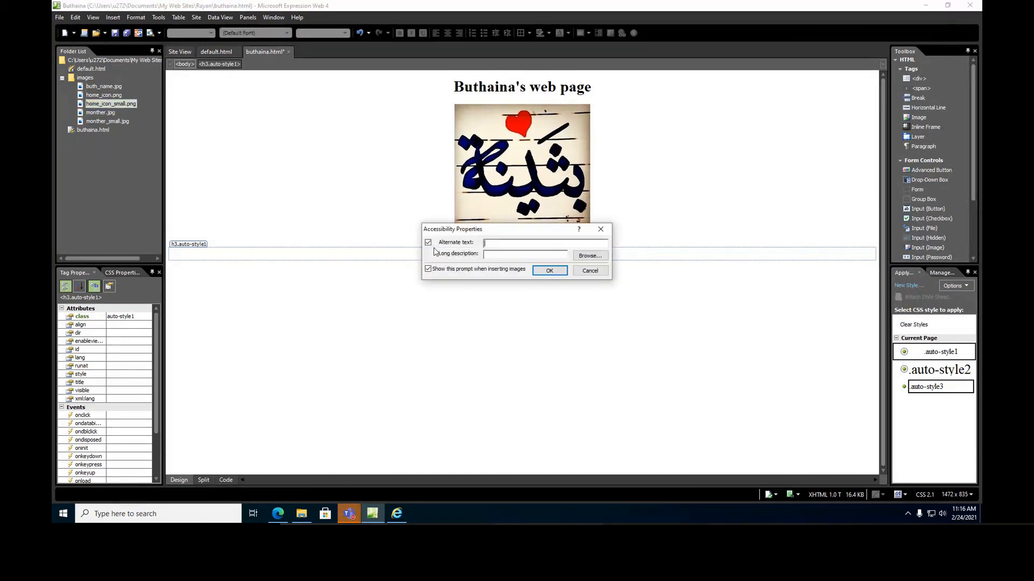
{"action": "left_click", "coordinate": [550, 274]}
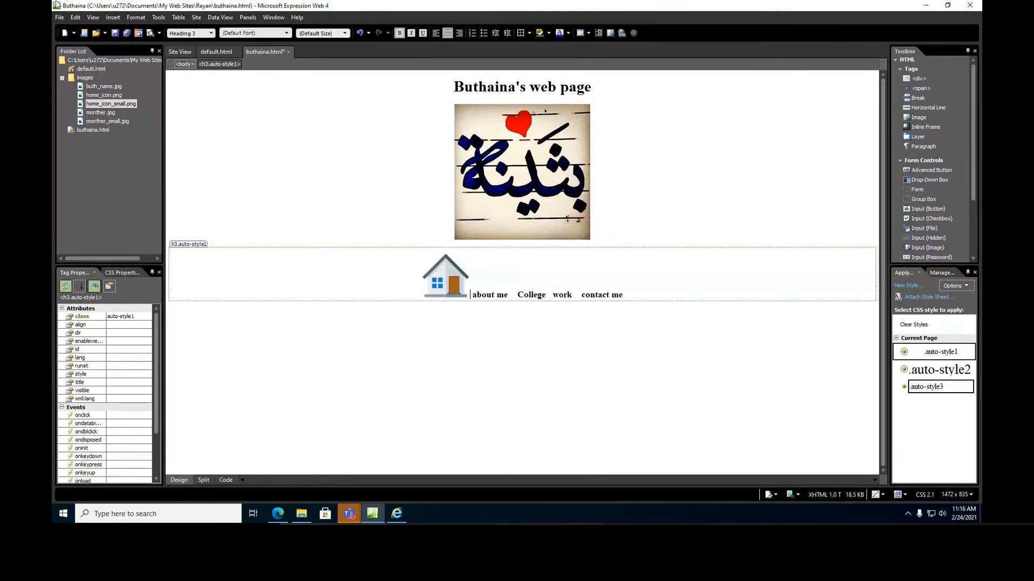
Save the page and preview it in Internet Explorer
{"action": "left_click", "coordinate": [115, 34]}
{"action": "left_click", "coordinate": [160, 33]}
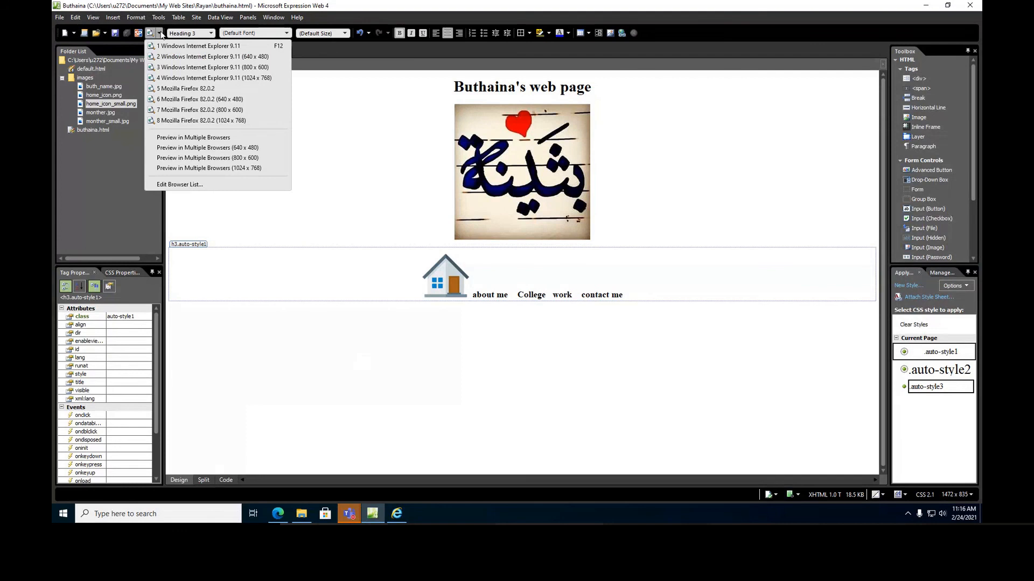
{"action": "left_click", "coordinate": [167, 47]}
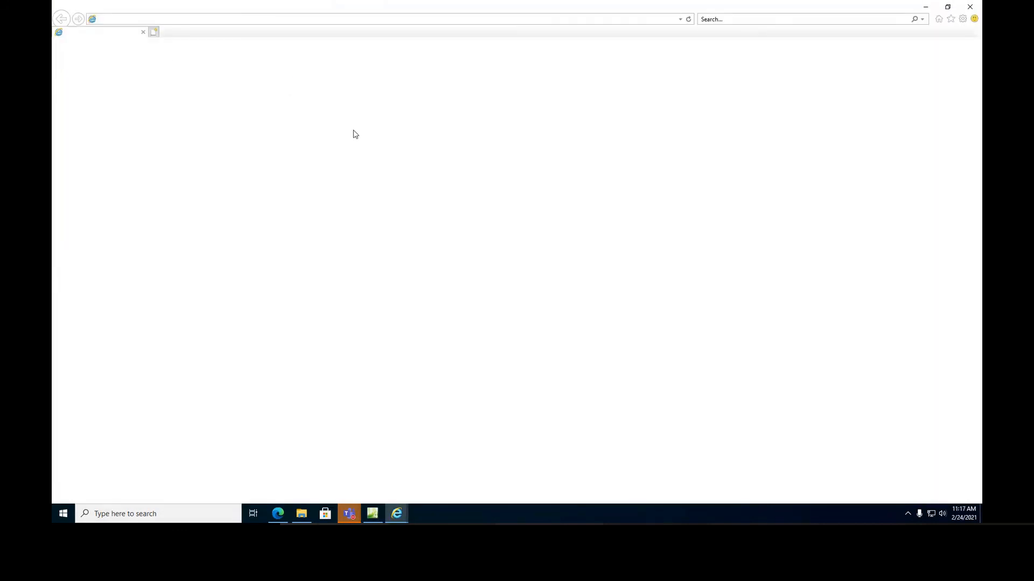